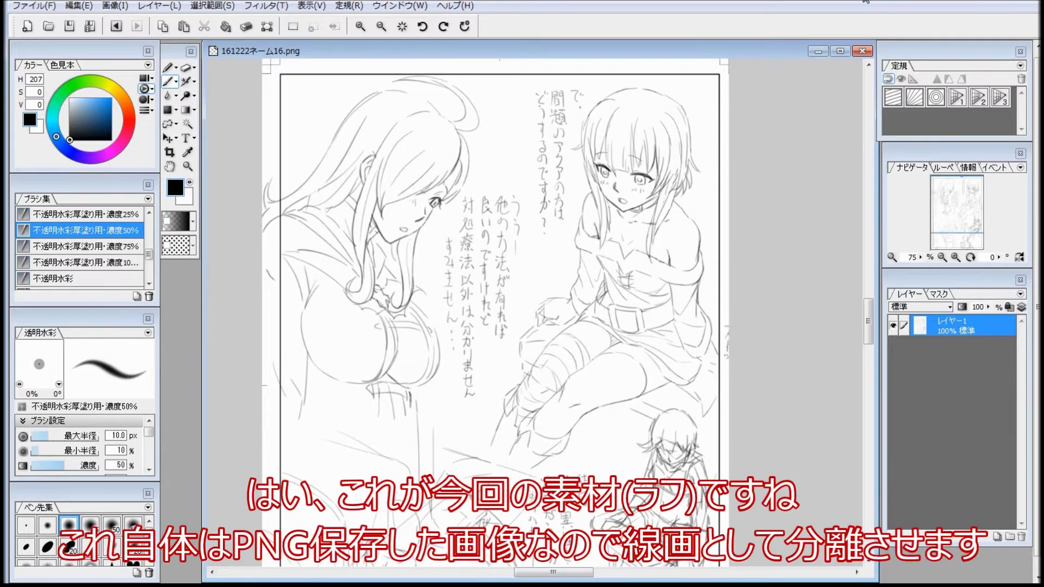
# Outline the seated girl and her dialogue with a freehand selection, duplicate it to a new layer, and hide the original layer.
pyautogui.click(170, 123)
pyautogui.moveTo(711, 297)
pyautogui.mouseDown()
pyautogui.moveTo(746, 310)
pyautogui.moveTo(748, 449)
pyautogui.moveTo(676, 406)
pyautogui.moveTo(560, 465)
pyautogui.moveTo(531, 474)
pyautogui.moveTo(491, 459)
pyautogui.moveTo(486, 387)
pyautogui.moveTo(509, 345)
pyautogui.moveTo(531, 253)
pyautogui.moveTo(522, 189)
pyautogui.moveTo(531, 82)
pyautogui.moveTo(668, 85)
pyautogui.moveTo(702, 132)
pyautogui.moveTo(711, 297)
pyautogui.mouseUp()
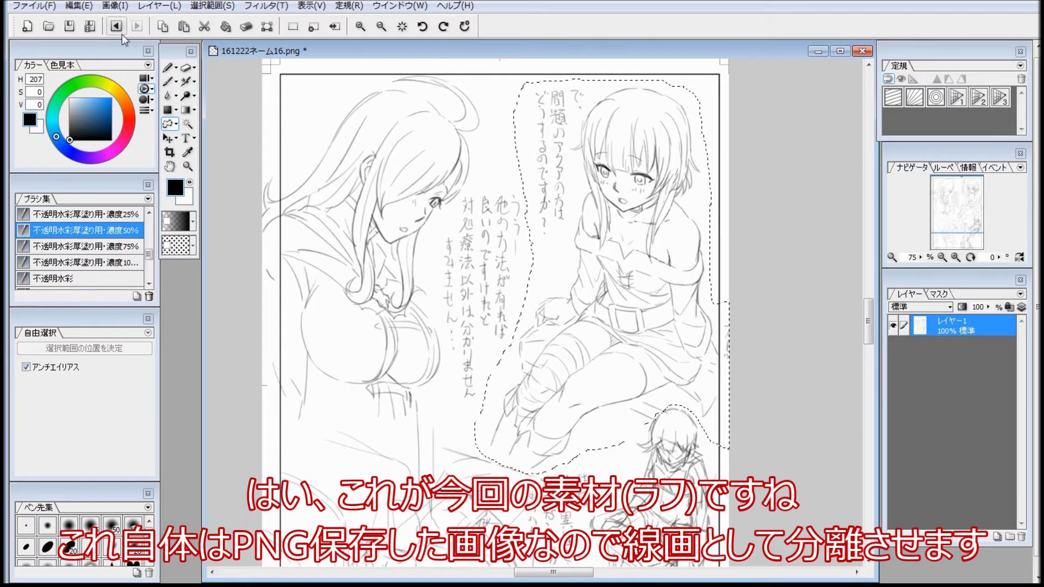
pyautogui.click(158, 5)
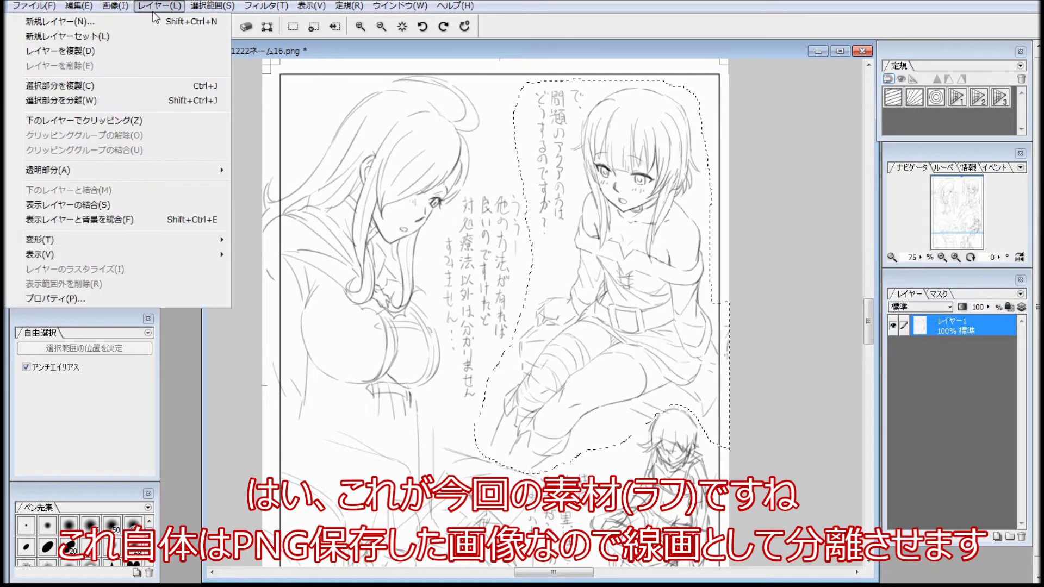
pyautogui.click(113, 87)
pyautogui.click(892, 346)
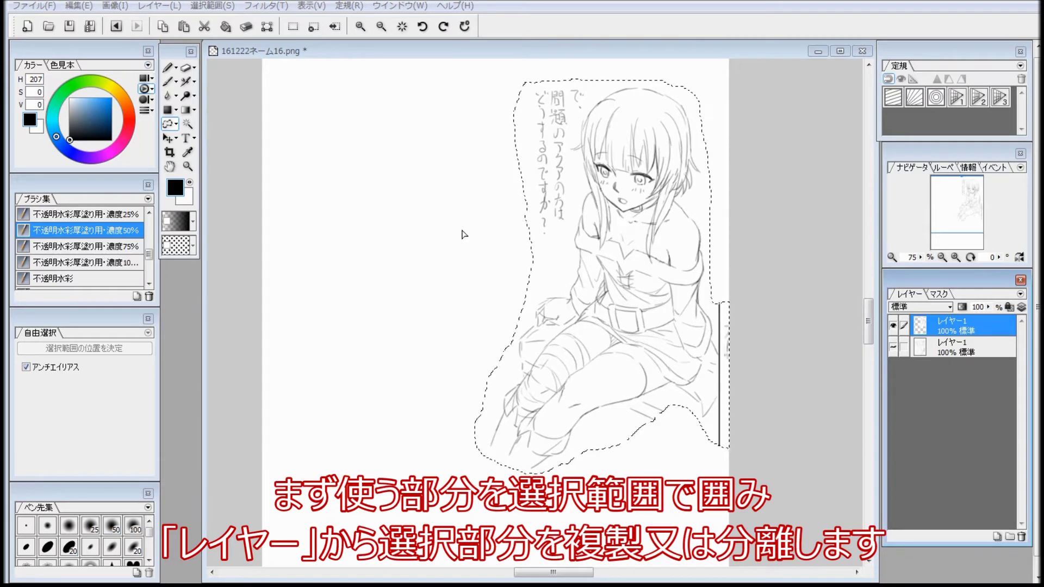
# Add a layer beneath the copied sketch, fill it with blue (H 207, S 47, V 66), and reactivate the sketch layer.
pyautogui.click(983, 349)
pyautogui.hotkey('ctrl', 'shift', 'n')
pyautogui.click(82, 110)
pyautogui.click(89, 112)
pyautogui.click(193, 110)
pyautogui.click(228, 124)
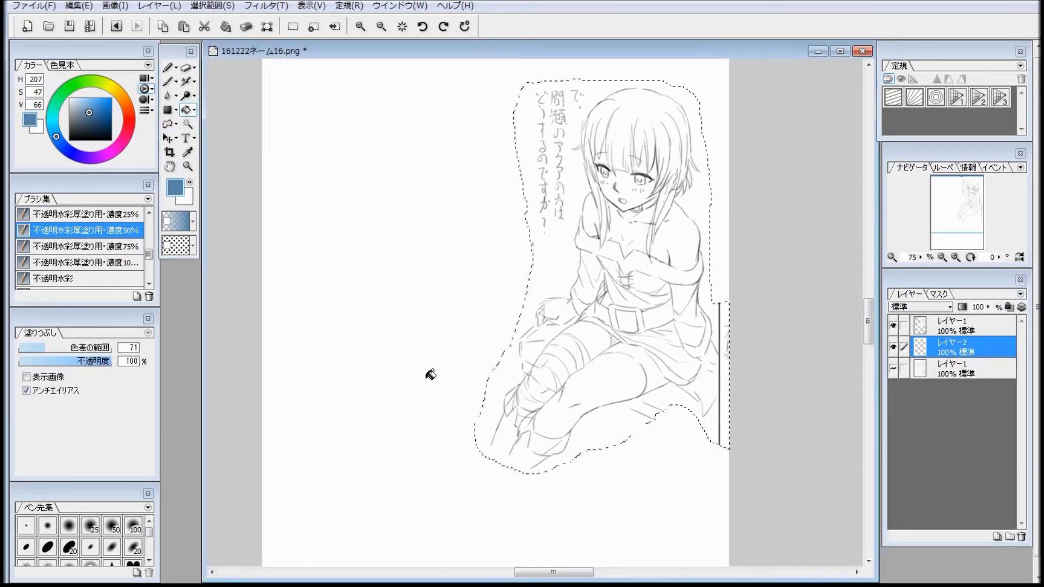
pyautogui.click(447, 341)
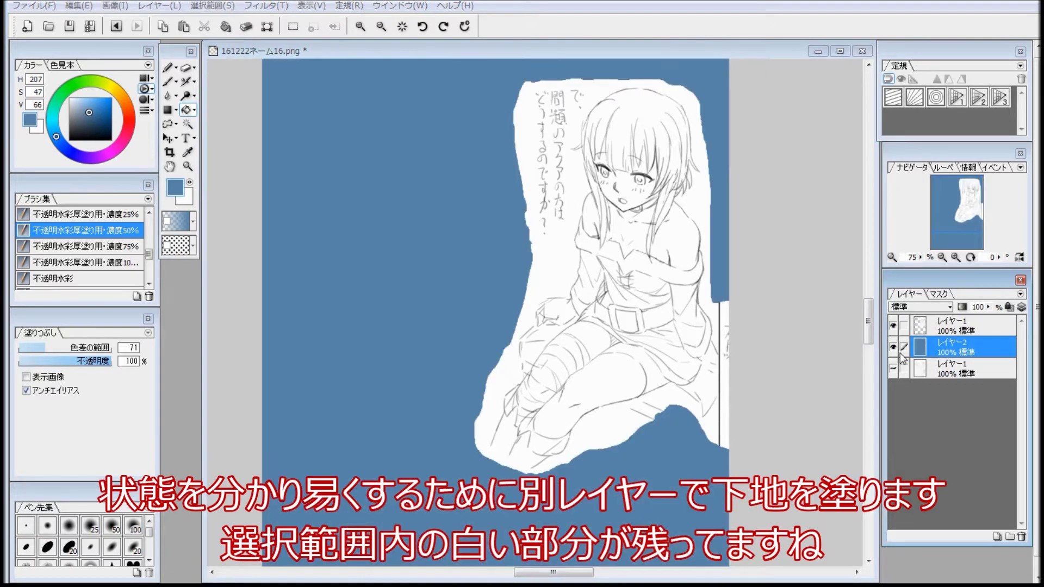
pyautogui.click(946, 327)
pyautogui.click(83, 6)
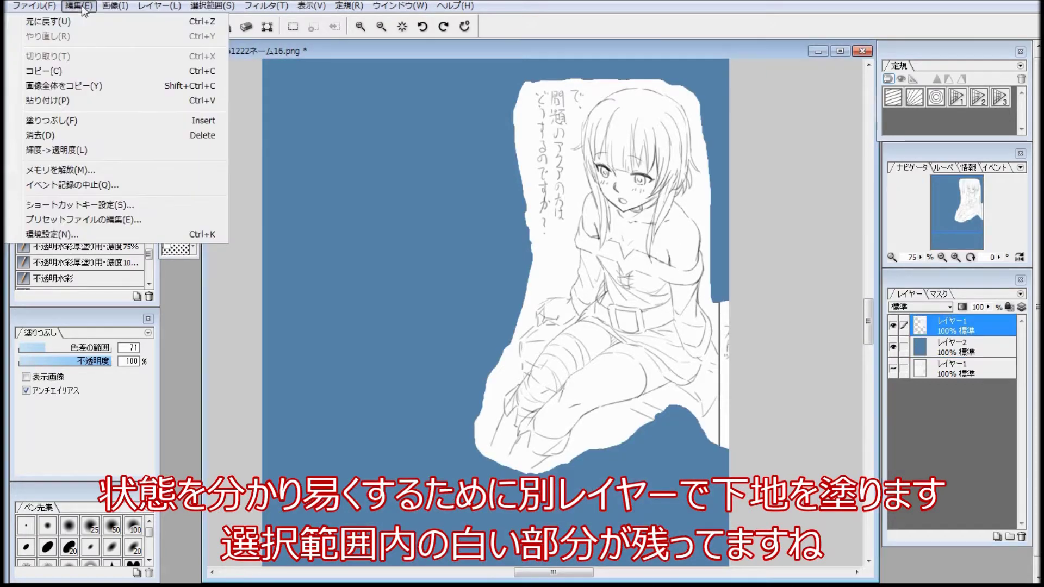
pyautogui.click(99, 150)
pyautogui.hotkey('ctrl', 'z')
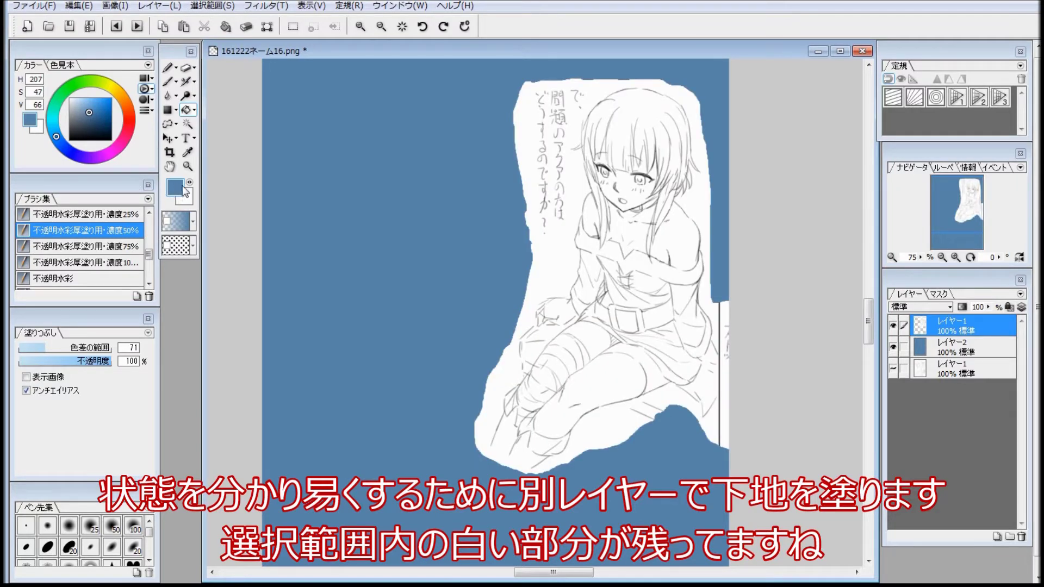
# Convert the copied sketch's luminance to transparency with black as the drawing colour, and hide the blue backing layer.
pyautogui.moveTo(85, 138); pyautogui.dragTo(64, 153)
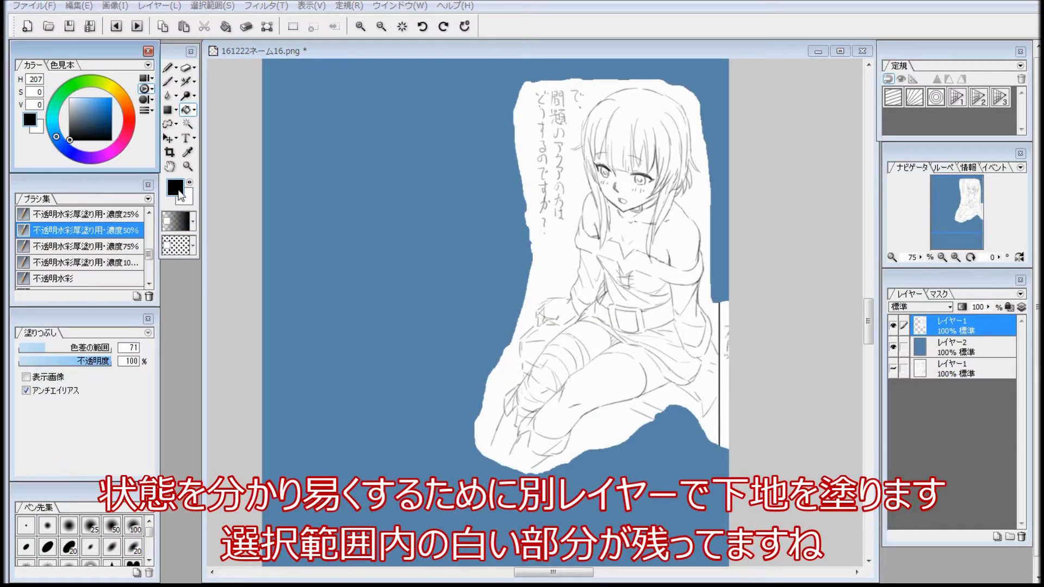
pyautogui.click(70, 8)
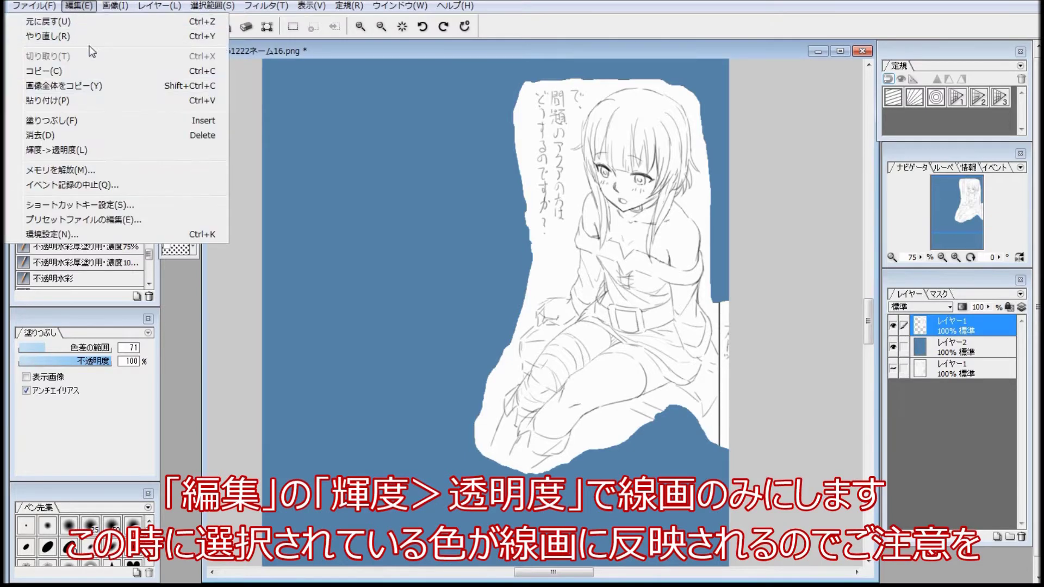
pyautogui.click(119, 151)
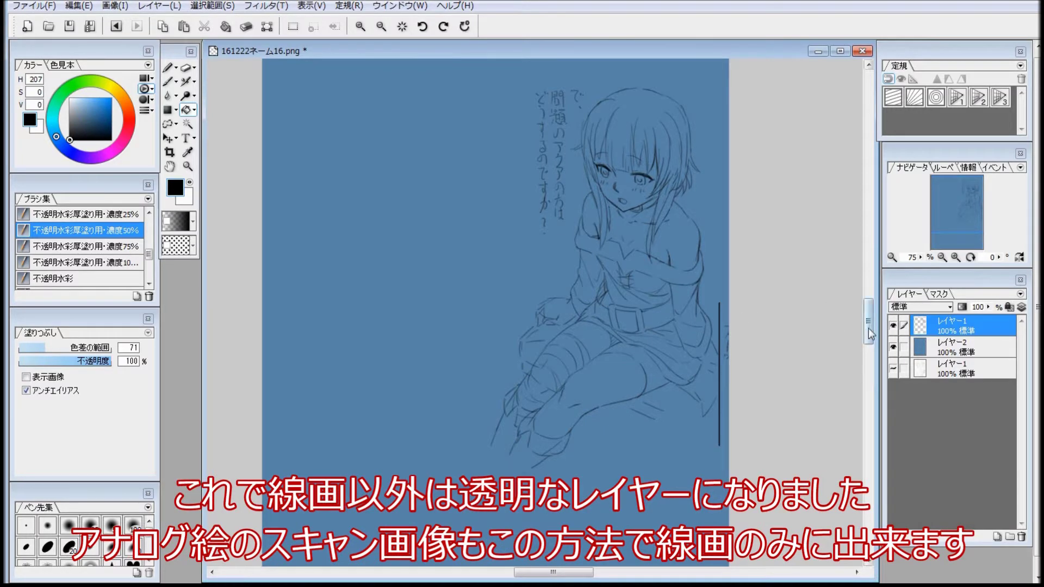
pyautogui.click(893, 347)
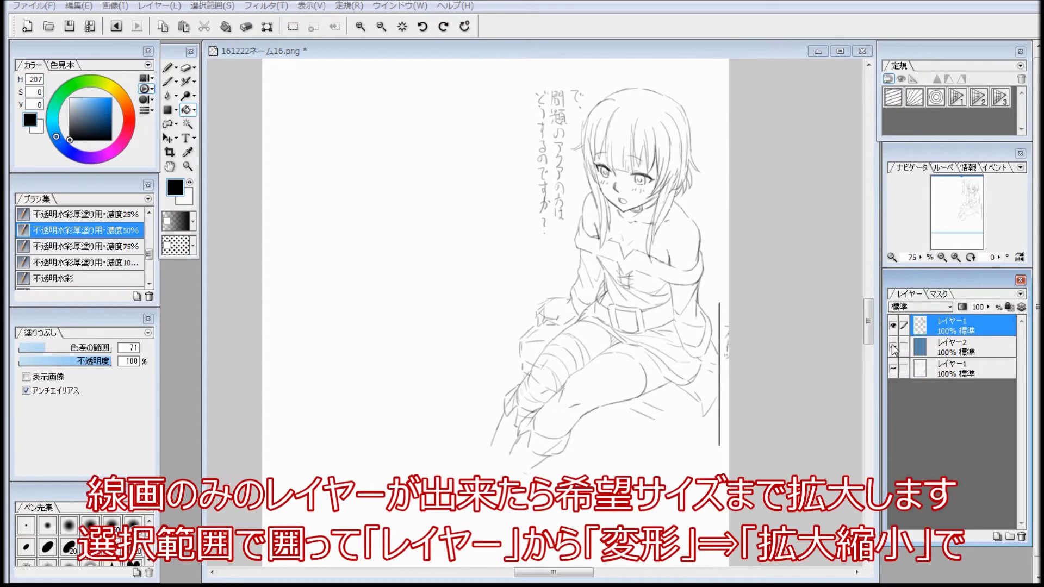
# Draw a freehand selection around the entire extracted line art, including the dialogue and the frame line.
pyautogui.click(186, 68)
pyautogui.moveTo(150, 249); pyautogui.dragTo(150, 223)
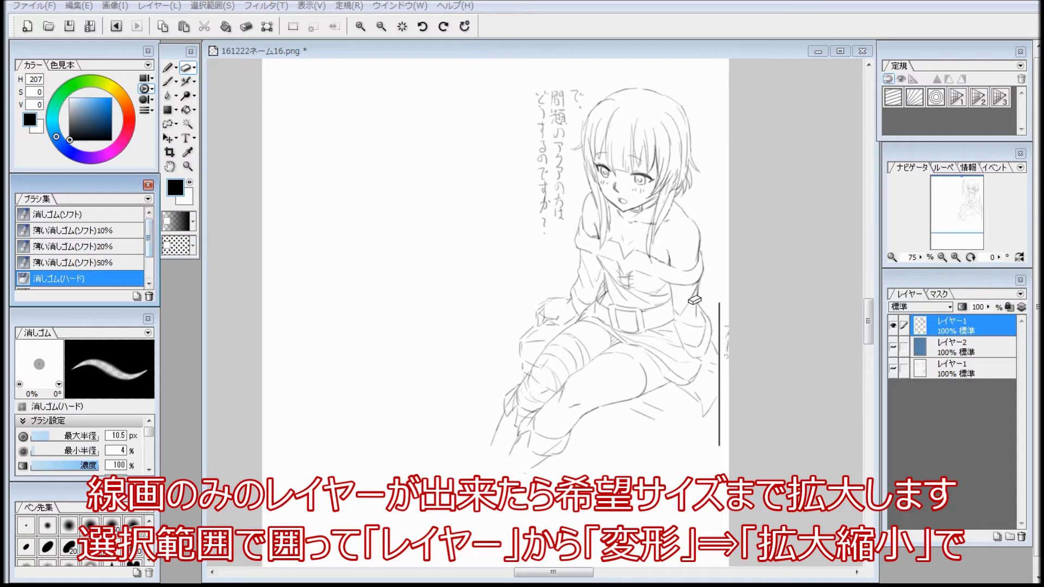
pyautogui.click(169, 124)
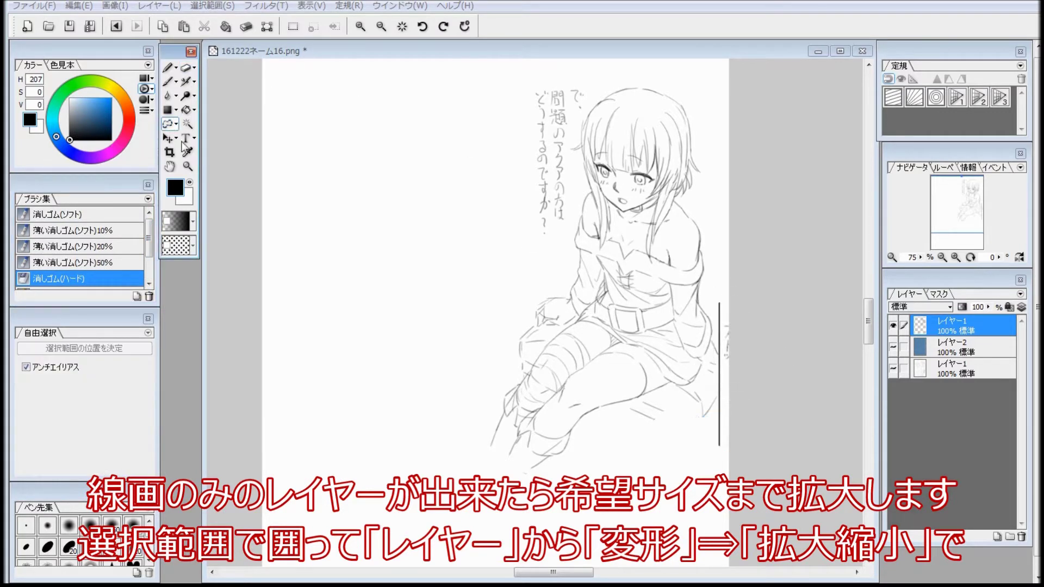
pyautogui.click(402, 27)
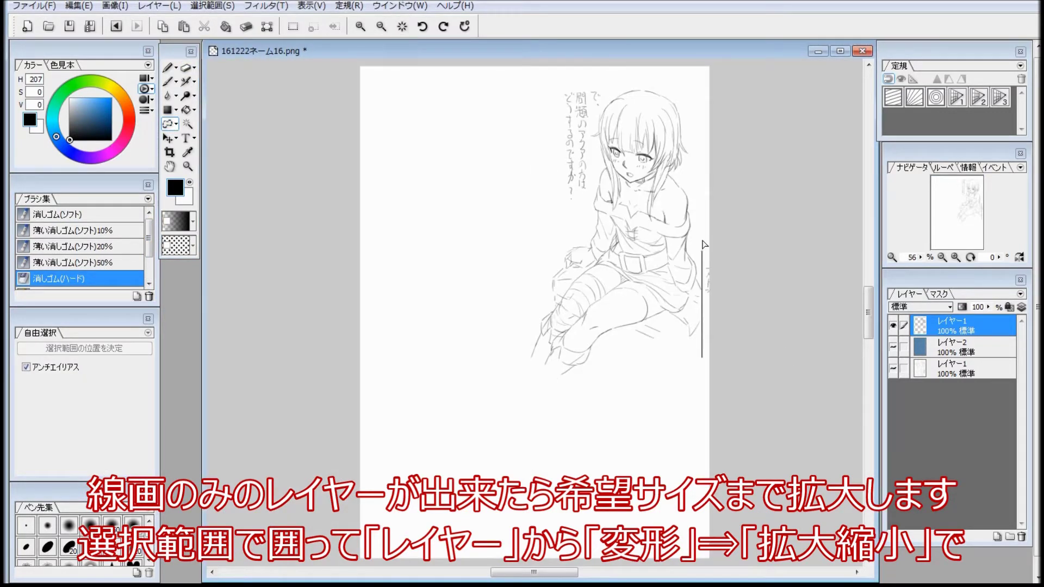
pyautogui.moveTo(721, 132)
pyautogui.mouseDown()
pyautogui.moveTo(650, 82)
pyautogui.moveTo(500, 266)
pyautogui.moveTo(746, 111)
pyautogui.mouseUp()
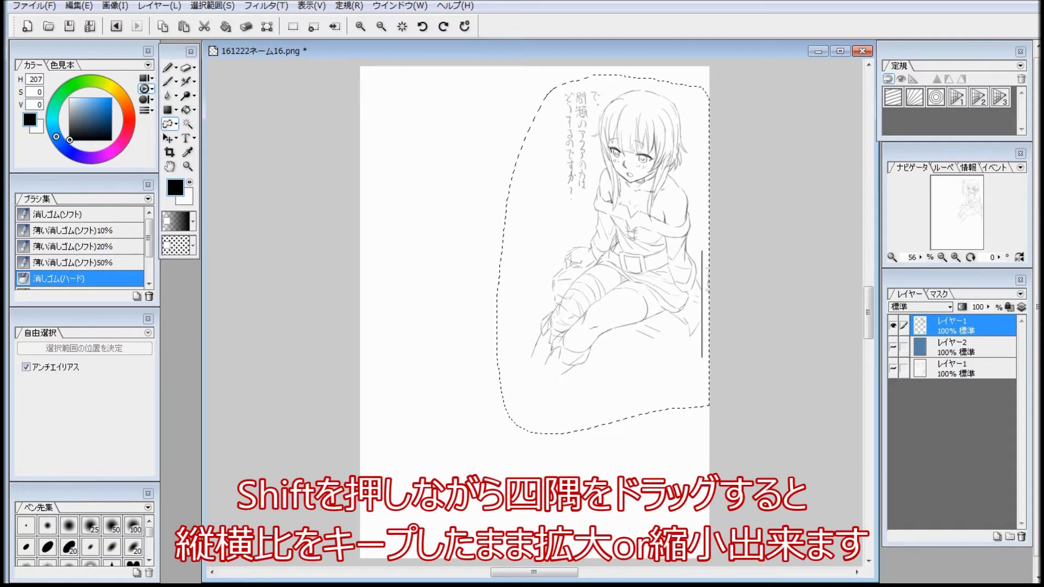
# Enlarge the selected line art to about 133% width and 134% height, move it toward the page centre, and apply the transform.
pyautogui.click(159, 7)
pyautogui.moveTo(163, 239)
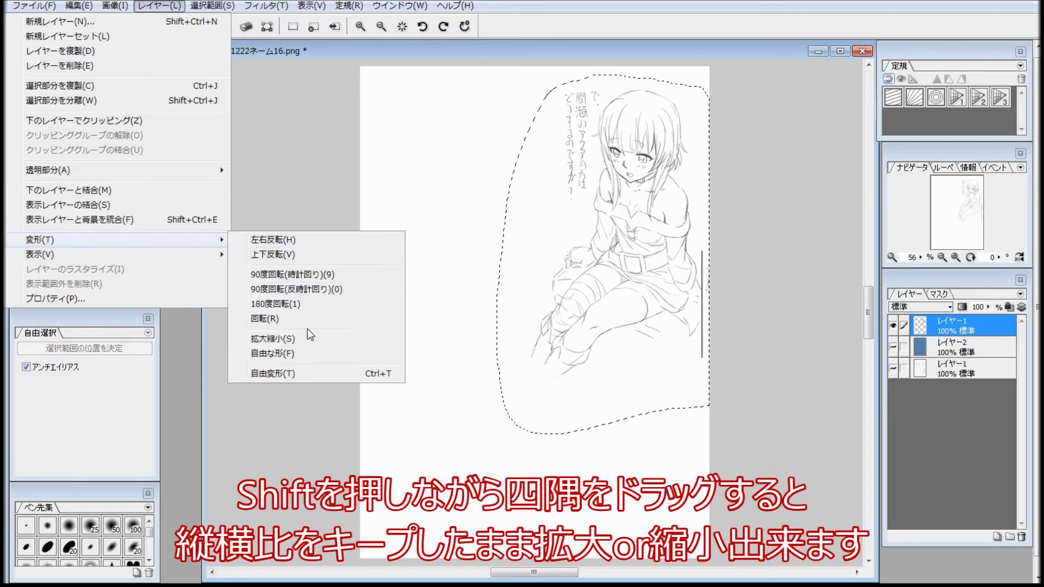
pyautogui.click(370, 263)
pyautogui.moveTo(495, 427)
pyautogui.mouseDown()
pyautogui.moveTo(482, 441)
pyautogui.moveTo(486, 498)
pyautogui.moveTo(480, 491)
pyautogui.mouseUp()
pyautogui.moveTo(606, 350); pyautogui.dragTo(616, 282)
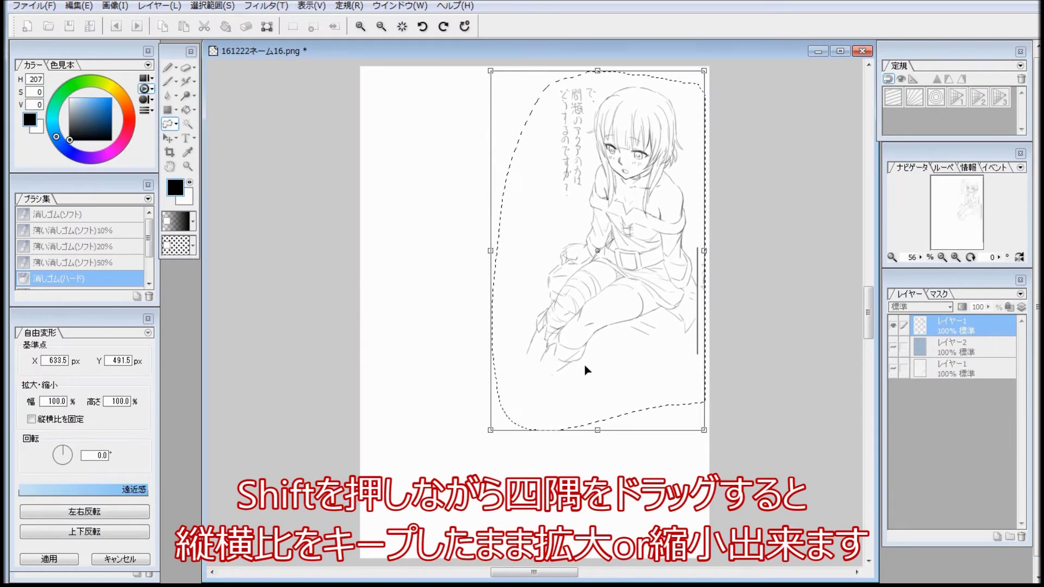
pyautogui.moveTo(491, 430)
pyautogui.mouseDown()
pyautogui.moveTo(403, 500)
pyautogui.moveTo(388, 536)
pyautogui.mouseUp()
pyautogui.moveTo(609, 330)
pyautogui.mouseDown()
pyautogui.moveTo(583, 331)
pyautogui.moveTo(569, 369)
pyautogui.mouseUp()
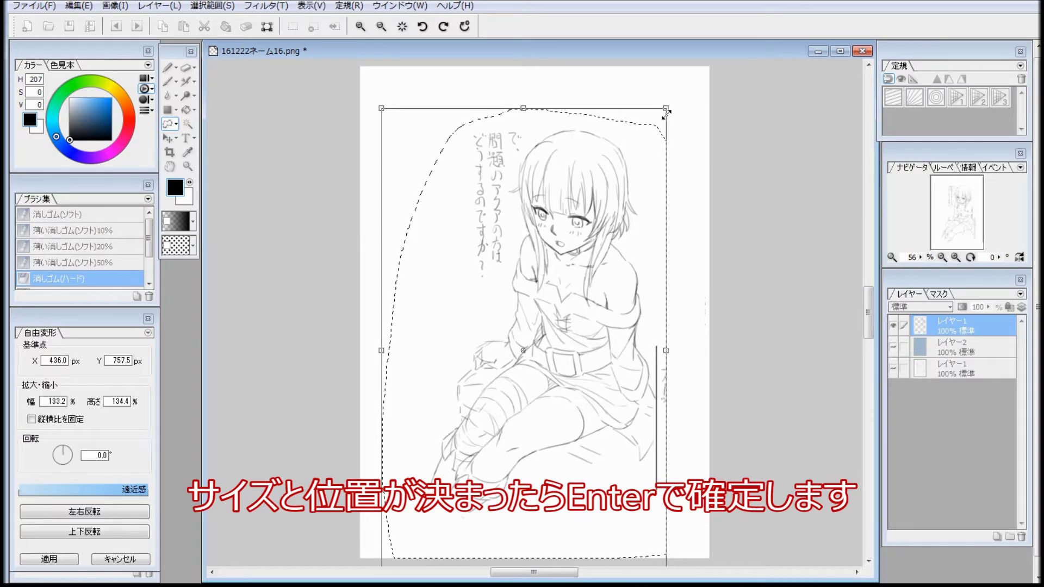
pyautogui.press('Return')
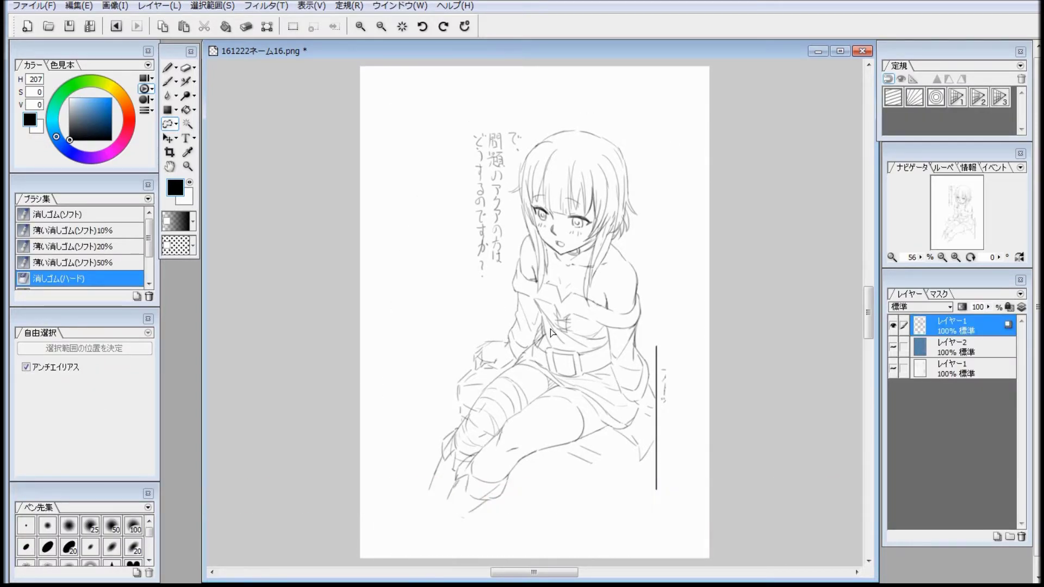
# Erase the upper and lower parts of the vertical frame line and the stray handwriting beside it, using the hard and soft erasers.
pyautogui.press('space')
pyautogui.moveTo(636, 498); pyautogui.dragTo(645, 498)
pyautogui.moveTo(650, 382); pyautogui.dragTo(600, 235)
pyautogui.press('e')
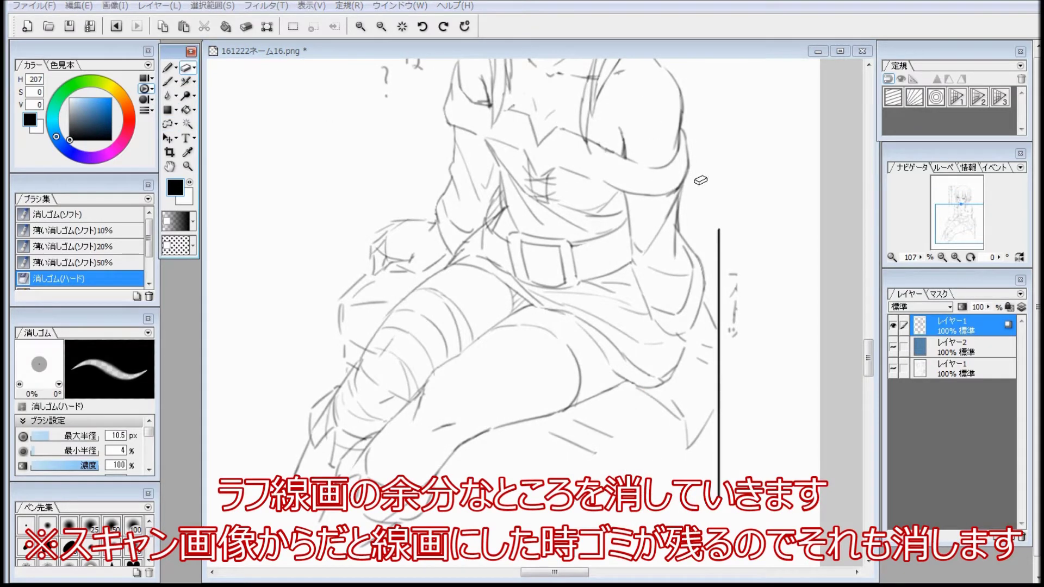
pyautogui.moveTo(720, 208); pyautogui.dragTo(718, 298)
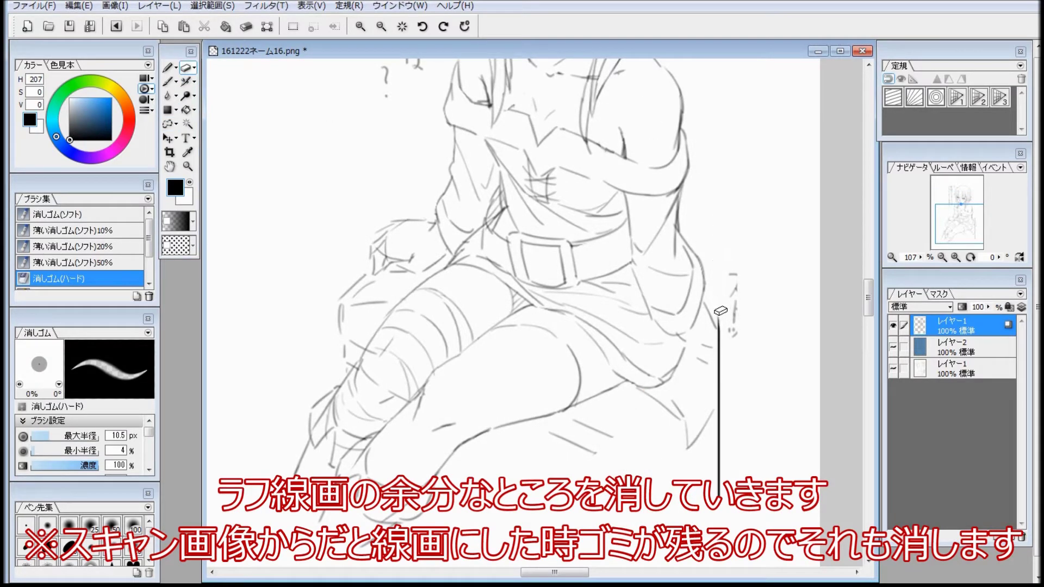
pyautogui.moveTo(724, 333); pyautogui.dragTo(736, 279)
pyautogui.click(116, 217)
pyautogui.moveTo(719, 434); pyautogui.dragTo(725, 502)
# Show the blue backing layer behind the line art and make it the active layer.
pyautogui.press('space')
pyautogui.press('space')
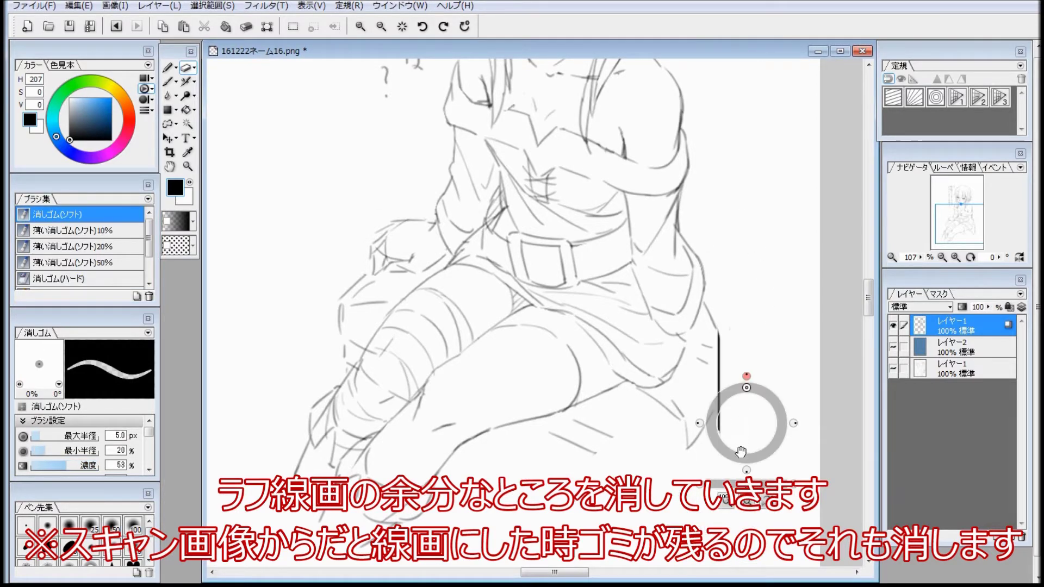
pyautogui.moveTo(749, 483); pyautogui.dragTo(485, 224)
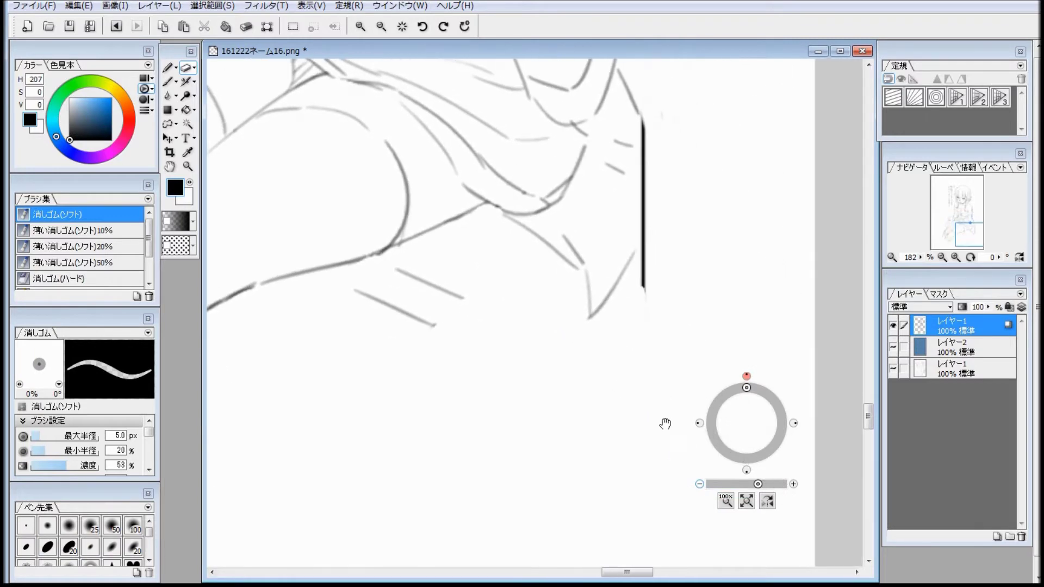
pyautogui.click(893, 347)
pyautogui.click(949, 352)
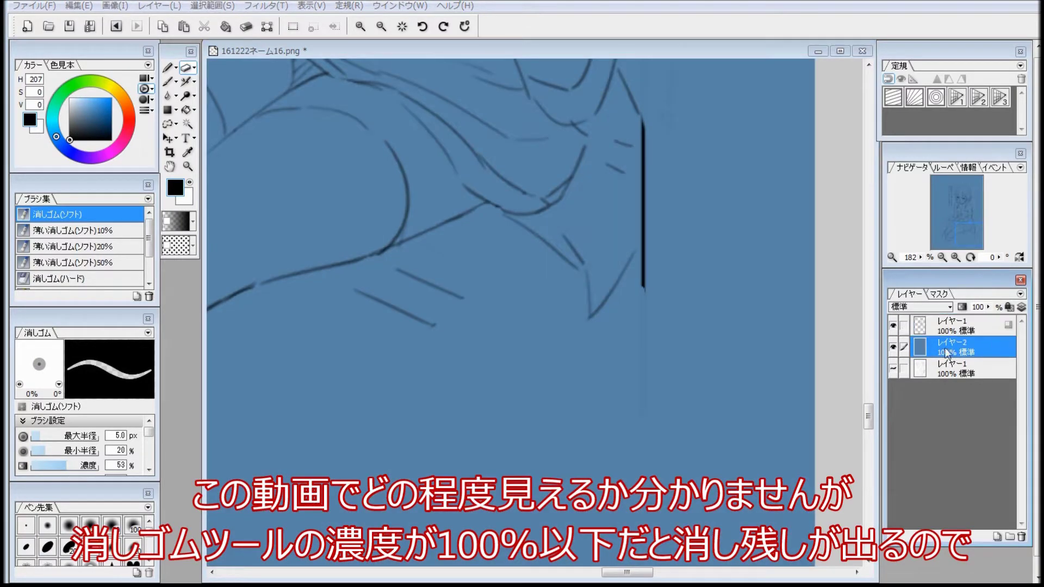
# Adjust the backing layer's colour with hue -52 and lightness 33.
pyautogui.click(266, 6)
pyautogui.moveTo(218, 40)
pyautogui.click(367, 96)
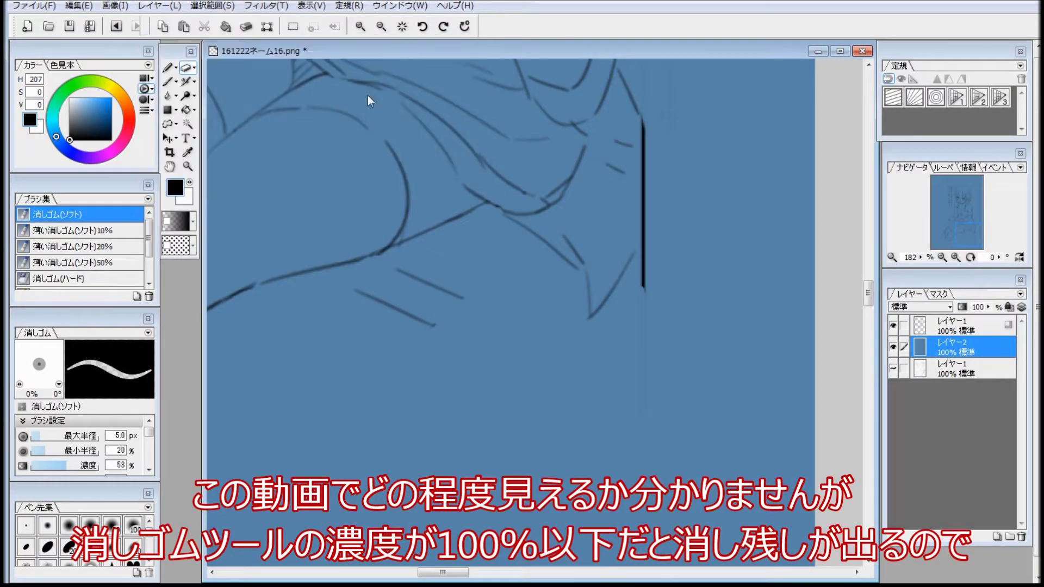
pyautogui.moveTo(826, 109); pyautogui.dragTo(886, 119)
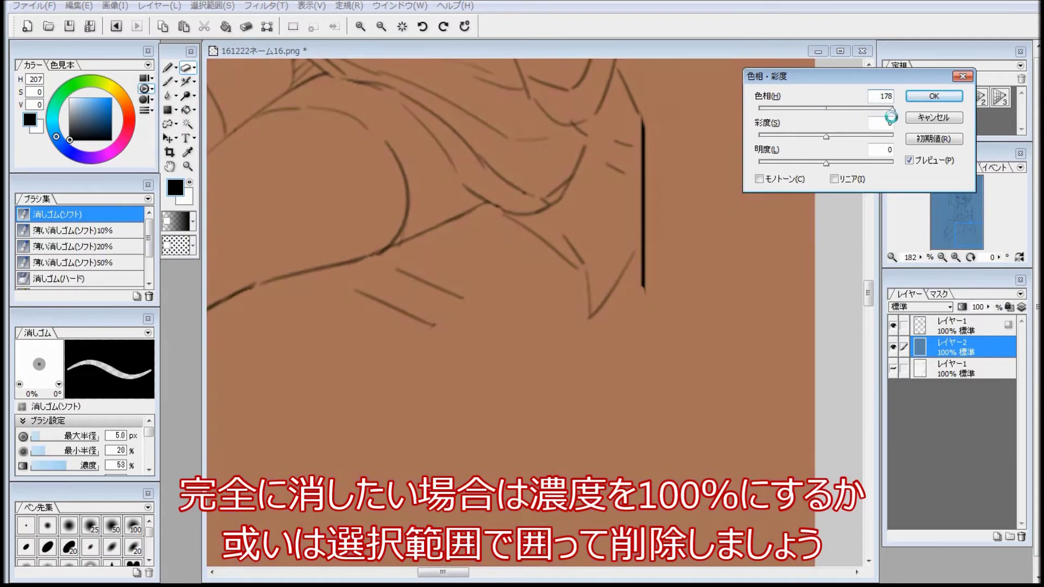
pyautogui.moveTo(811, 115); pyautogui.dragTo(801, 112)
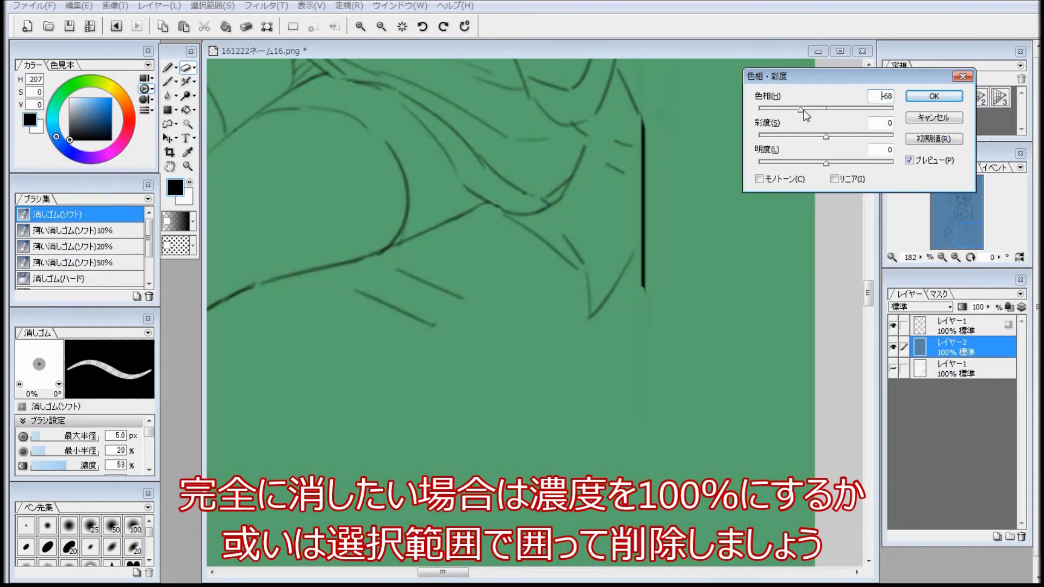
pyautogui.moveTo(847, 166); pyautogui.dragTo(850, 169)
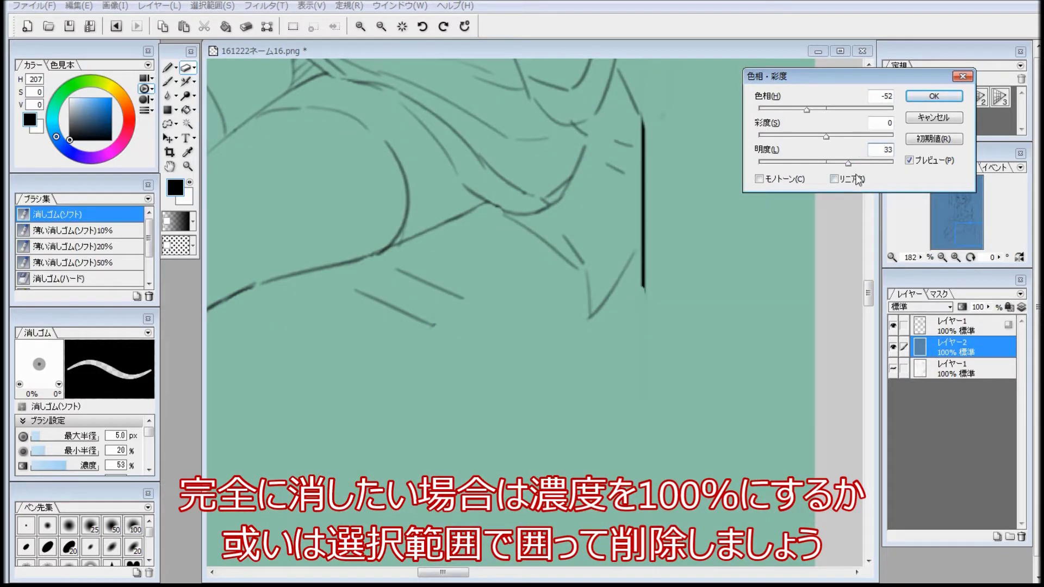
pyautogui.click(932, 98)
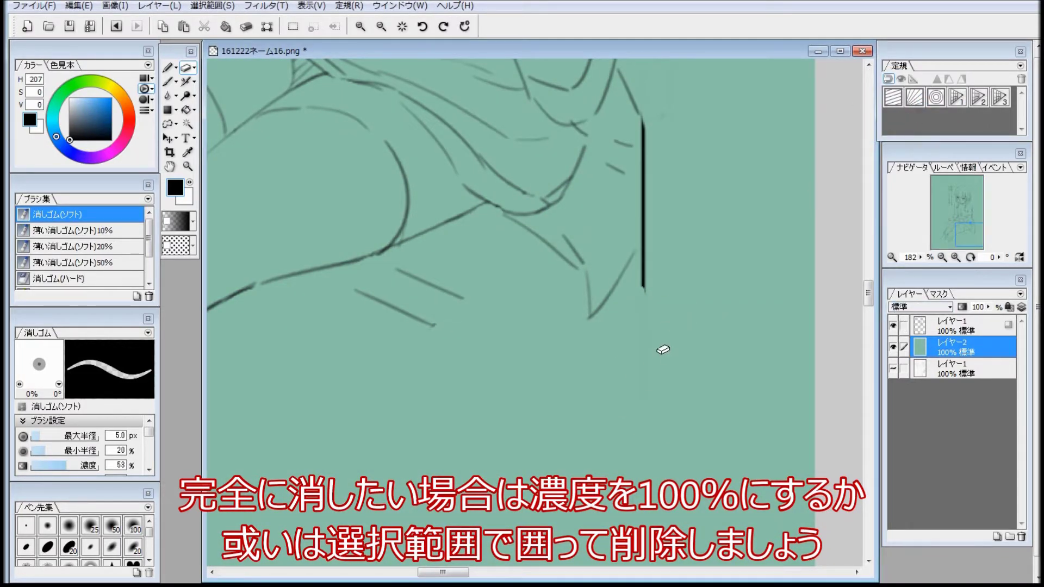
# Erase along the lower end of the frame line on the line-art layer with the thin soft 10% eraser.
pyautogui.moveTo(674, 411); pyautogui.dragTo(701, 412)
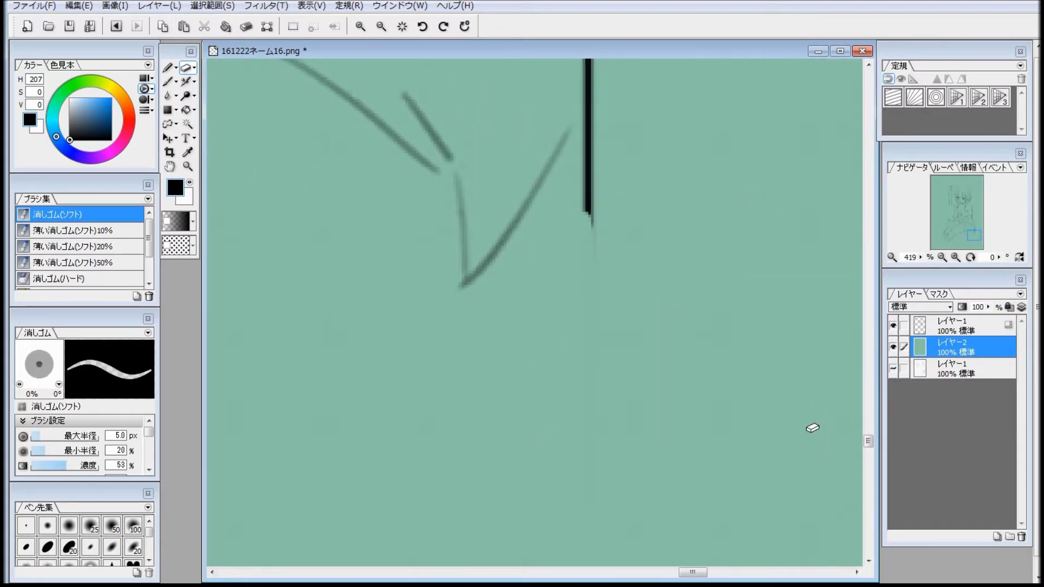
pyautogui.click(120, 232)
pyautogui.click(957, 326)
pyautogui.moveTo(589, 187)
pyautogui.mouseDown()
pyautogui.moveTo(592, 230)
pyautogui.moveTo(589, 106)
pyautogui.mouseUp()
pyautogui.moveTo(865, 442); pyautogui.dragTo(868, 438)
pyautogui.click(893, 347)
pyautogui.click(893, 347)
# Select the remaining sections of the vertical frame line with freehand selections, delete them, and clear the selection.
pyautogui.click(169, 124)
pyautogui.moveTo(629, 116)
pyautogui.mouseDown()
pyautogui.moveTo(530, 507)
pyautogui.moveTo(644, 124)
pyautogui.mouseUp()
pyautogui.press('Delete')
pyautogui.hotkey('ctrl', 'd')
pyautogui.moveTo(869, 438); pyautogui.dragTo(869, 405)
pyautogui.moveTo(633, 91); pyautogui.dragTo(671, 109)
pyautogui.moveTo(581, 95)
pyautogui.mouseDown()
pyautogui.moveTo(575, 223)
pyautogui.moveTo(658, 94)
pyautogui.mouseUp()
pyautogui.press('Delete')
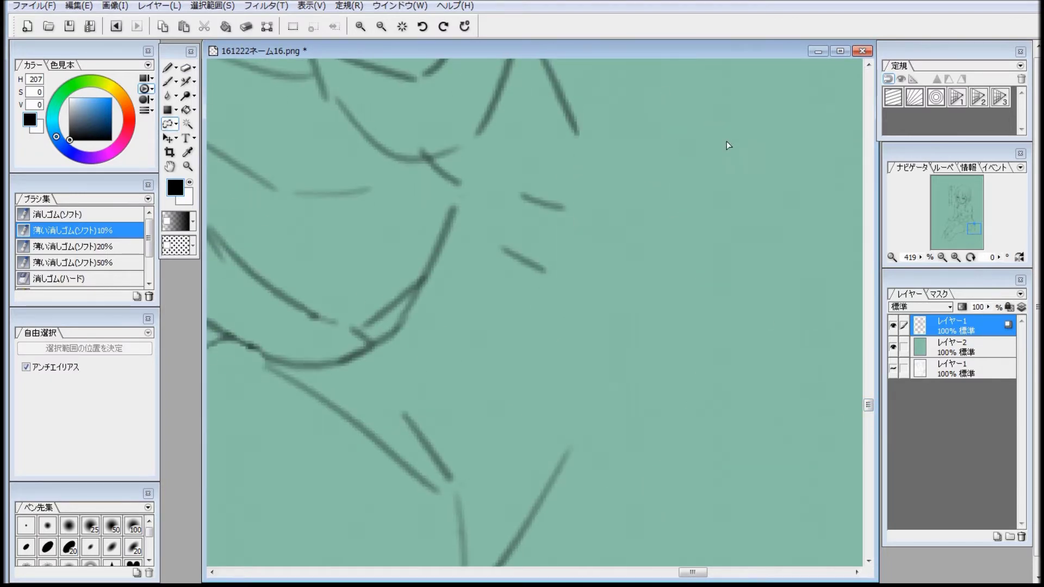
pyautogui.hotkey('ctrl', 'd')
# Choose the Pencil (鉛筆) brush and hide the green backing layer.
pyautogui.hotkey('ctrl', '0')
pyautogui.click(168, 82)
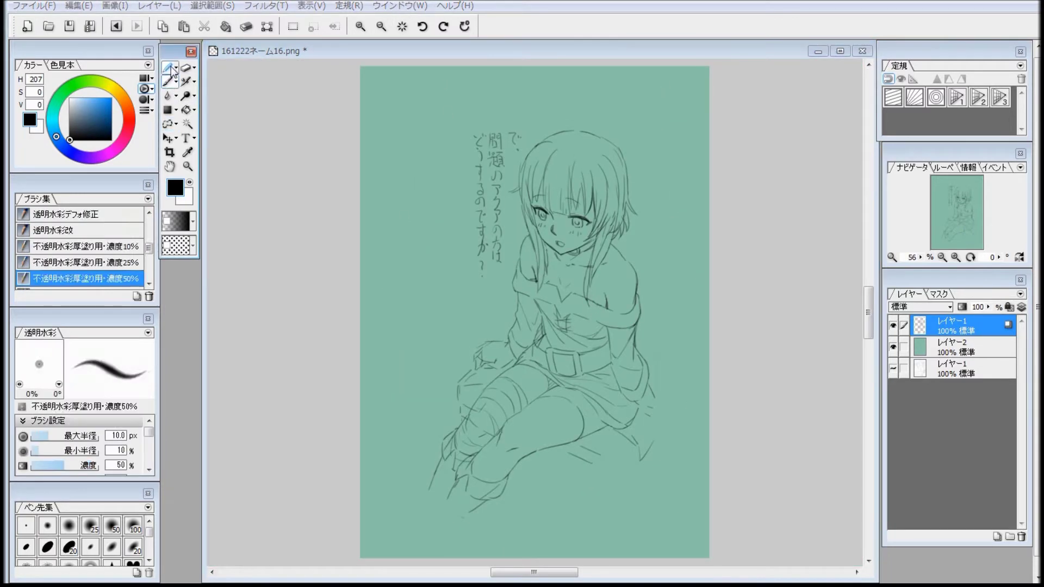
pyautogui.click(168, 68)
pyautogui.click(894, 347)
pyautogui.moveTo(869, 329); pyautogui.dragTo(868, 334)
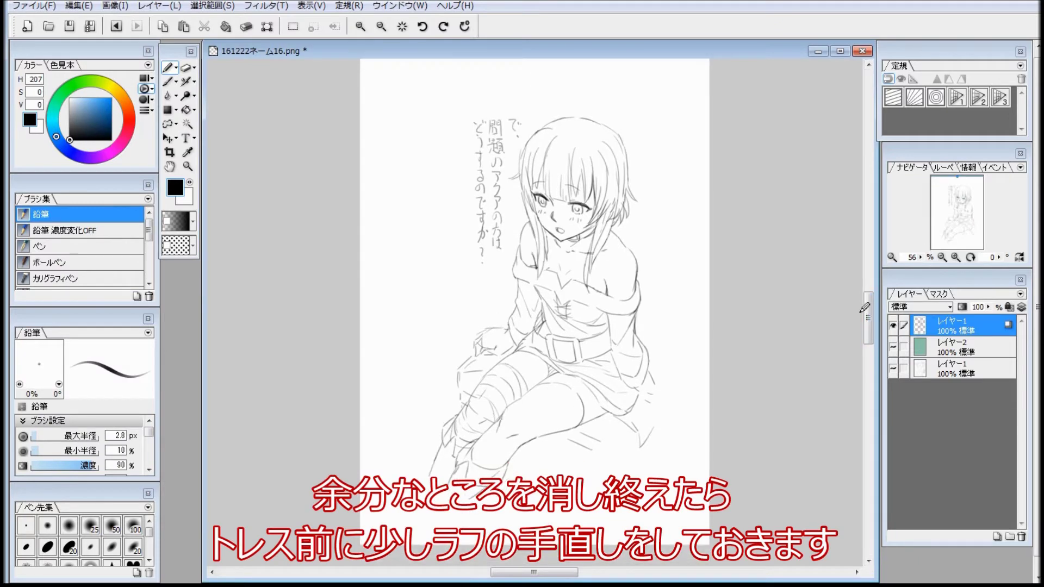
pyautogui.press('space')
pyautogui.moveTo(578, 408); pyautogui.dragTo(578, 366)
pyautogui.moveTo(525, 386); pyautogui.dragTo(538, 386)
pyautogui.moveTo(671, 351); pyautogui.dragTo(670, 312)
pyautogui.click(169, 70)
pyautogui.moveTo(361, 254); pyautogui.dragTo(348, 336)
pyautogui.hotkey('ctrl', 'z')
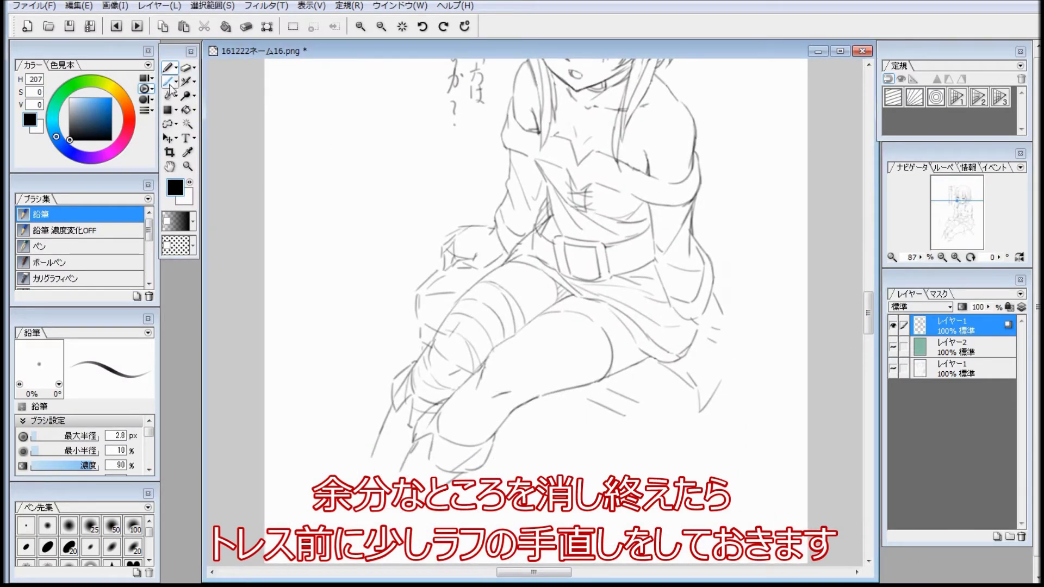
# Redraw the outer hair line along the crown of the girl's head with the Pencil, checking it in mirrored view.
pyautogui.click(186, 69)
pyautogui.click(601, 280)
pyautogui.press('space')
pyautogui.moveTo(601, 280)
pyautogui.mouseDown()
pyautogui.moveTo(544, 446)
pyautogui.moveTo(521, 461)
pyautogui.mouseUp()
pyautogui.click(173, 71)
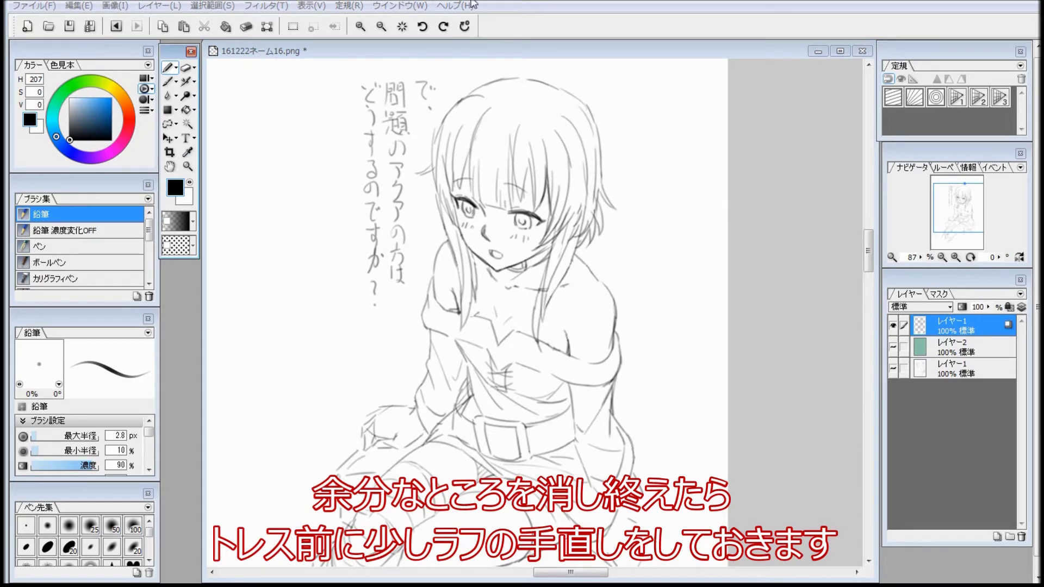
pyautogui.press('space')
pyautogui.moveTo(532, 59); pyautogui.dragTo(543, 138)
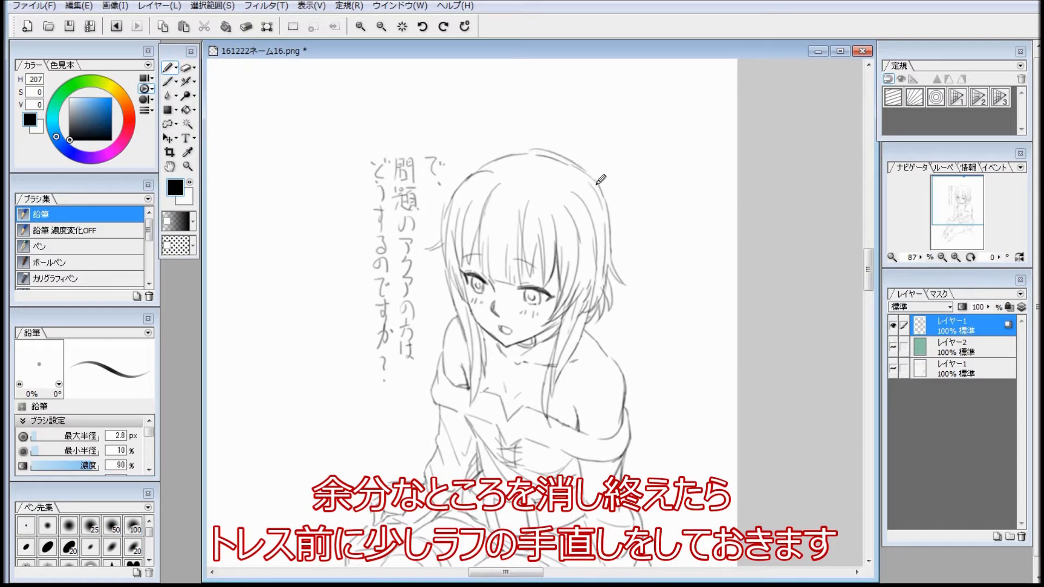
pyautogui.press('h')
pyautogui.moveTo(531, 151); pyautogui.dragTo(606, 179)
# Enclose the handwritten dialogue beside the girl in a freehand selection, delete it, and clear the selection.
pyautogui.click(169, 124)
pyautogui.moveTo(709, 409)
pyautogui.mouseDown()
pyautogui.moveTo(640, 110)
pyautogui.moveTo(699, 432)
pyautogui.mouseUp()
pyautogui.press('Delete')
pyautogui.hotkey('ctrl', 'd')
pyautogui.moveTo(868, 314); pyautogui.dragTo(869, 361)
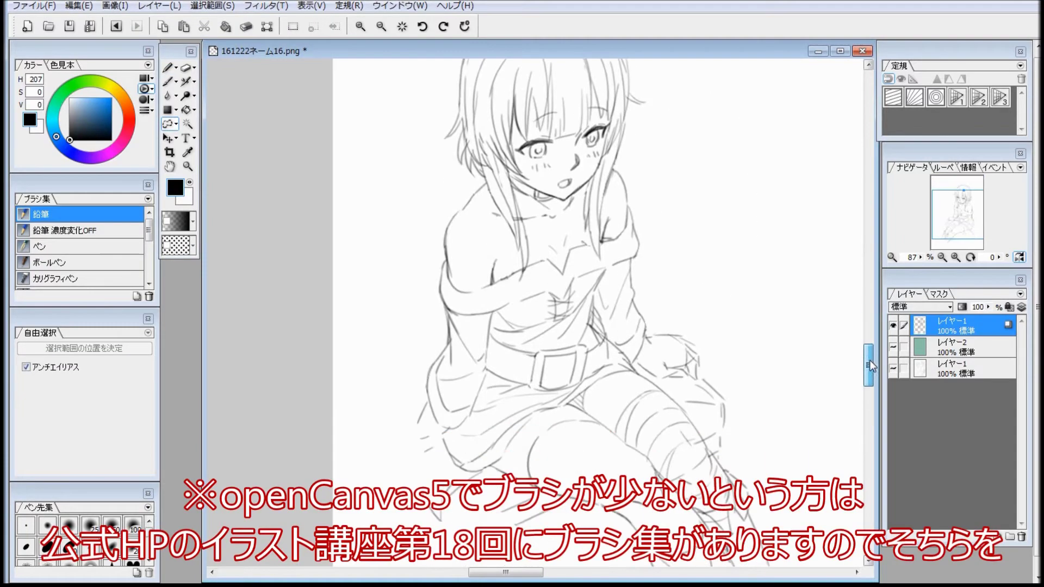
# Return from the mirrored view and clean up the shoulder and crown lines with the hard eraser.
pyautogui.press('space')
pyautogui.press('h')
pyautogui.moveTo(602, 233); pyautogui.dragTo(611, 232)
pyautogui.moveTo(605, 173); pyautogui.dragTo(622, 207)
pyautogui.click(187, 68)
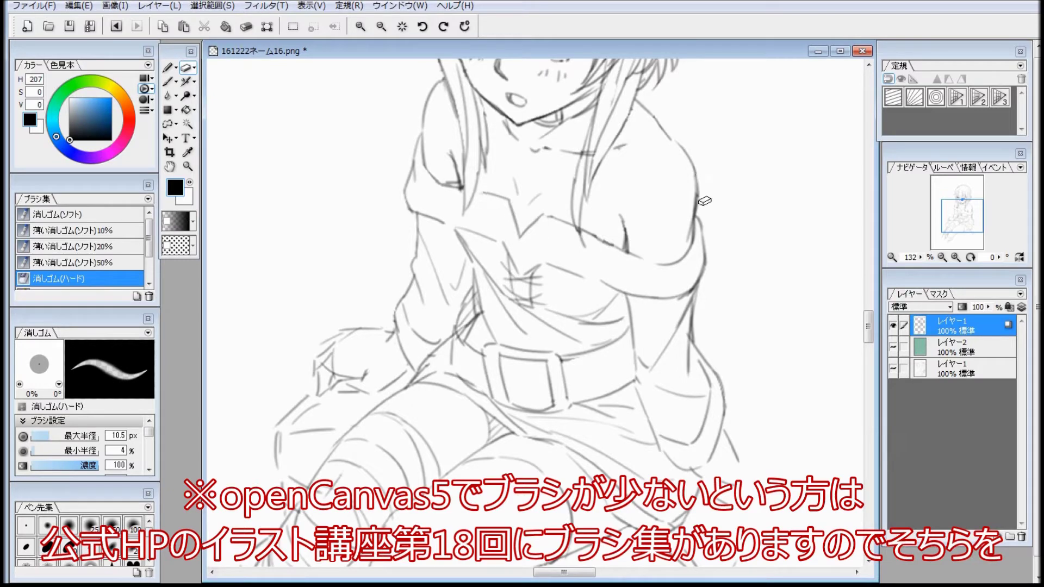
pyautogui.scroll(5, 544, 207)
pyautogui.moveTo(591, 143); pyautogui.dragTo(573, 137)
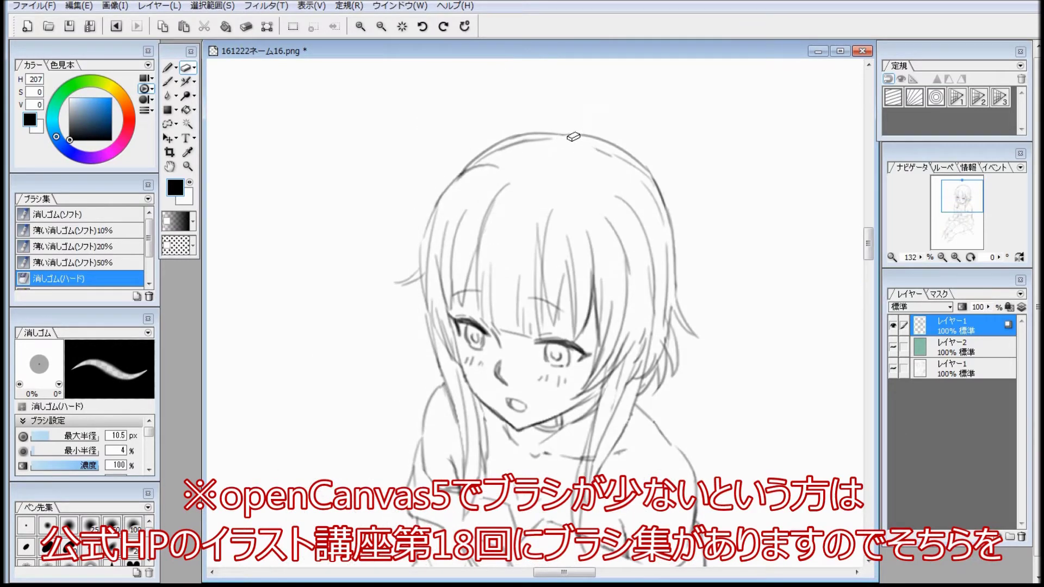
pyautogui.moveTo(623, 160); pyautogui.dragTo(650, 189)
# Erase stray and overlapping lines around the hair and down the body with the hard eraser.
pyautogui.rightClick(651, 250)
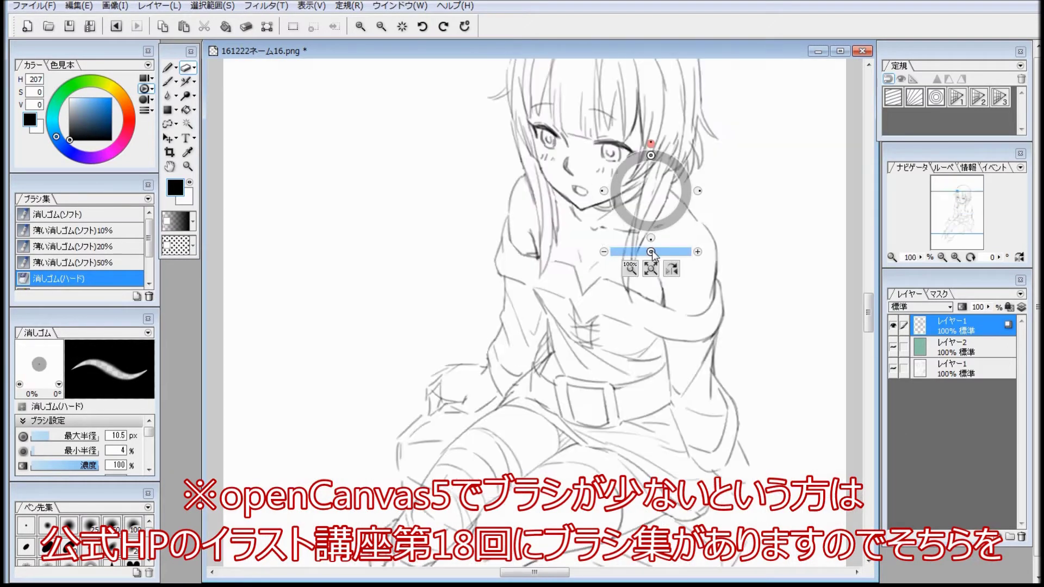
pyautogui.moveTo(651, 250); pyautogui.dragTo(680, 251)
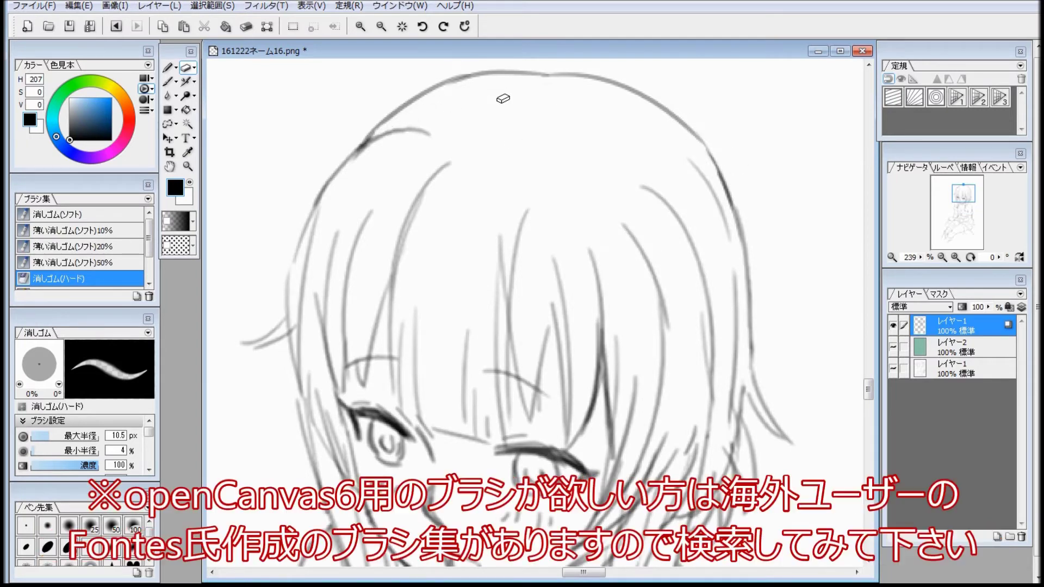
pyautogui.press('space')
pyautogui.moveTo(610, 346)
pyautogui.mouseDown()
pyautogui.moveTo(727, 249)
pyautogui.moveTo(711, 100)
pyautogui.mouseUp()
pyautogui.moveTo(723, 250); pyautogui.dragTo(719, 350)
pyautogui.press('space')
pyautogui.moveTo(513, 318); pyautogui.dragTo(778, 452)
pyautogui.press('space')
pyautogui.moveTo(645, 366); pyautogui.dragTo(484, 132)
pyautogui.moveTo(848, 272)
pyautogui.mouseDown()
pyautogui.moveTo(661, 185)
pyautogui.moveTo(712, 182)
pyautogui.mouseUp()
pyautogui.click(625, 443)
pyautogui.moveTo(435, 380); pyautogui.dragTo(614, 293)
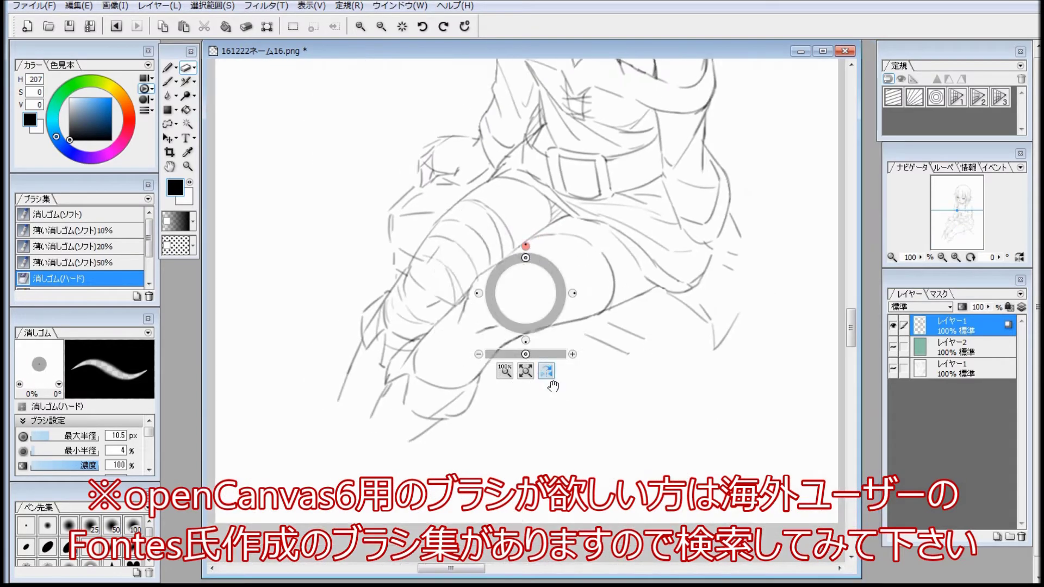
# Extend the girl's lower legs and sketch the foot with the Pencil in mirrored view, undoing poor strokes.
pyautogui.click(546, 371)
pyautogui.click(169, 68)
pyautogui.moveTo(646, 443); pyautogui.dragTo(689, 472)
pyautogui.moveTo(681, 415); pyautogui.dragTo(702, 443)
pyautogui.hotkey('ctrl', 'z')
pyautogui.hotkey('ctrl', 'z')
pyautogui.moveTo(647, 444); pyautogui.dragTo(676, 467)
pyautogui.moveTo(668, 390)
pyautogui.mouseDown()
pyautogui.moveTo(702, 443)
pyautogui.moveTo(746, 477)
pyautogui.mouseUp()
pyautogui.hotkey('ctrl', 'z')
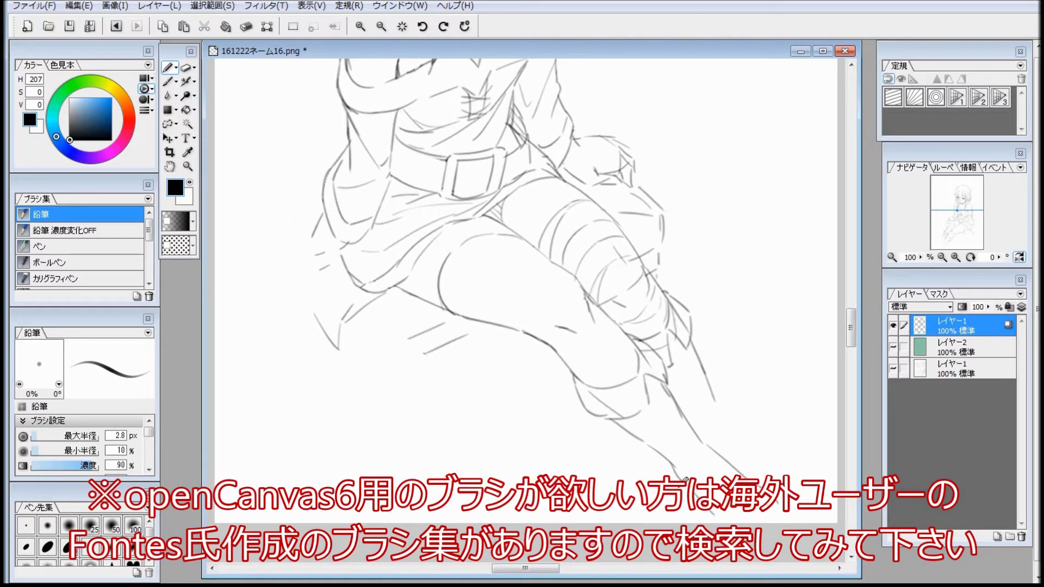
pyautogui.hotkey('ctrl', 'z')
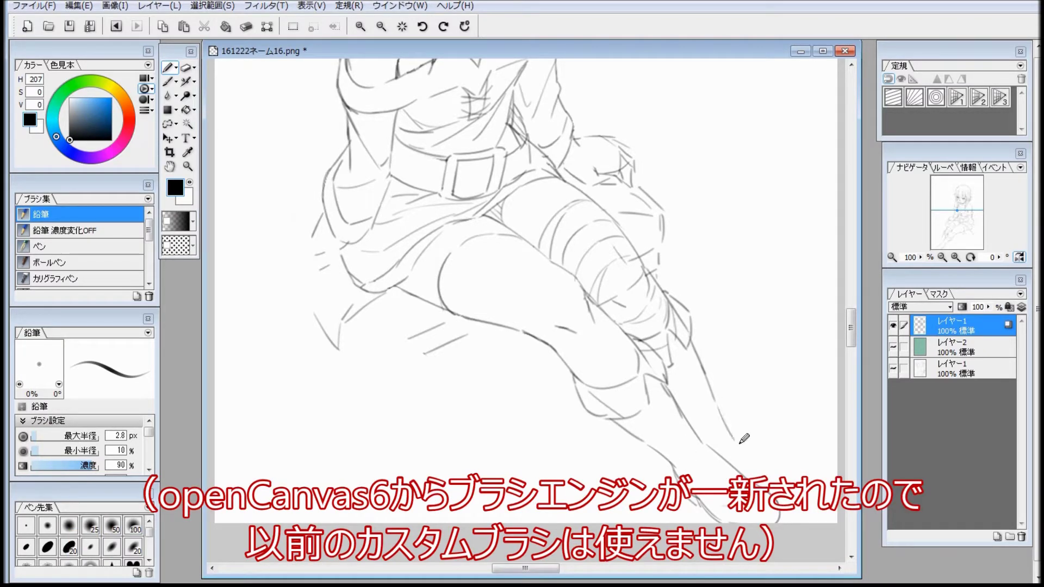
pyautogui.click(401, 26)
pyautogui.hotkey('ctrl', 'z')
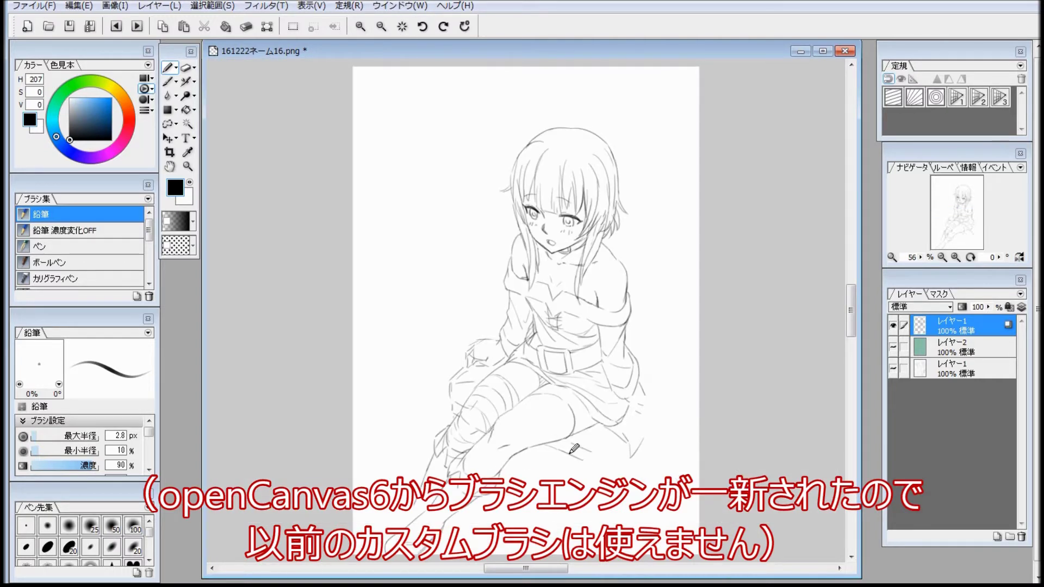
# Display the parallel ruler, switch to the radial ruler, and move its centre to the page's upper-left edge.
pyautogui.click(892, 96)
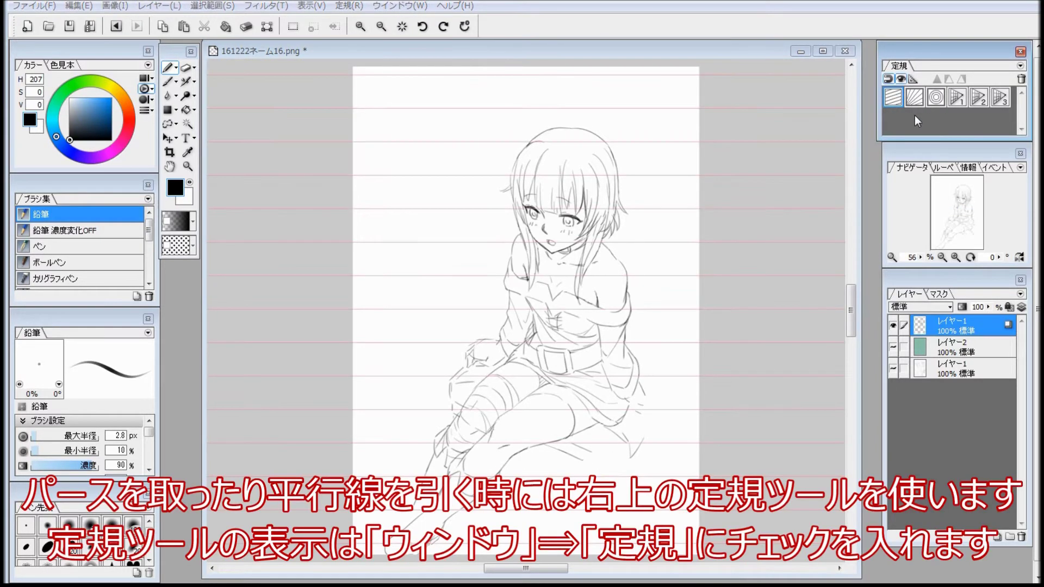
pyautogui.click(917, 103)
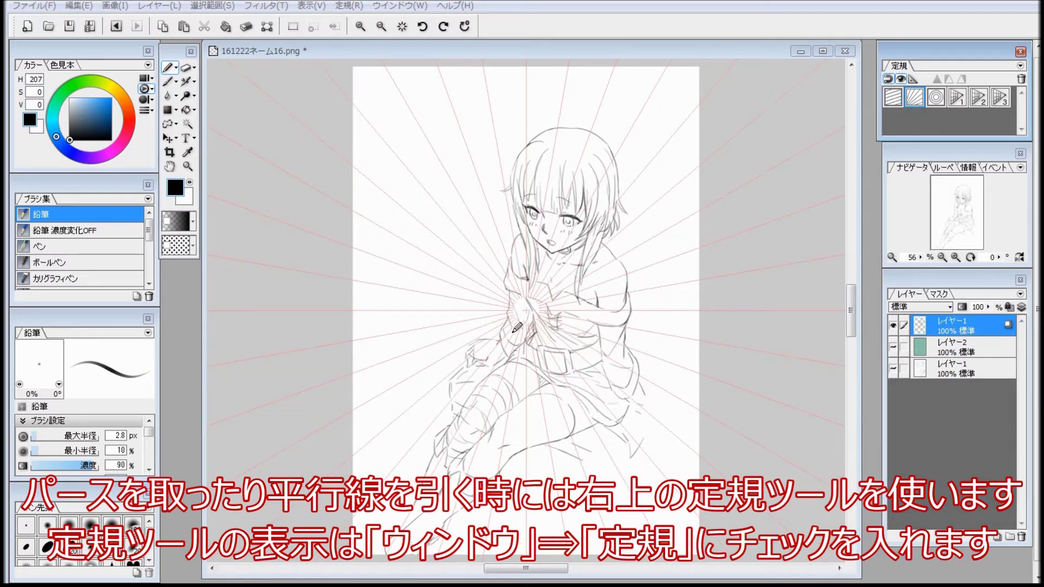
pyautogui.click(913, 79)
pyautogui.moveTo(527, 313); pyautogui.dragTo(345, 167)
# Switch to the parallel ruler and set its angle to 19.0°.
pyautogui.click(892, 98)
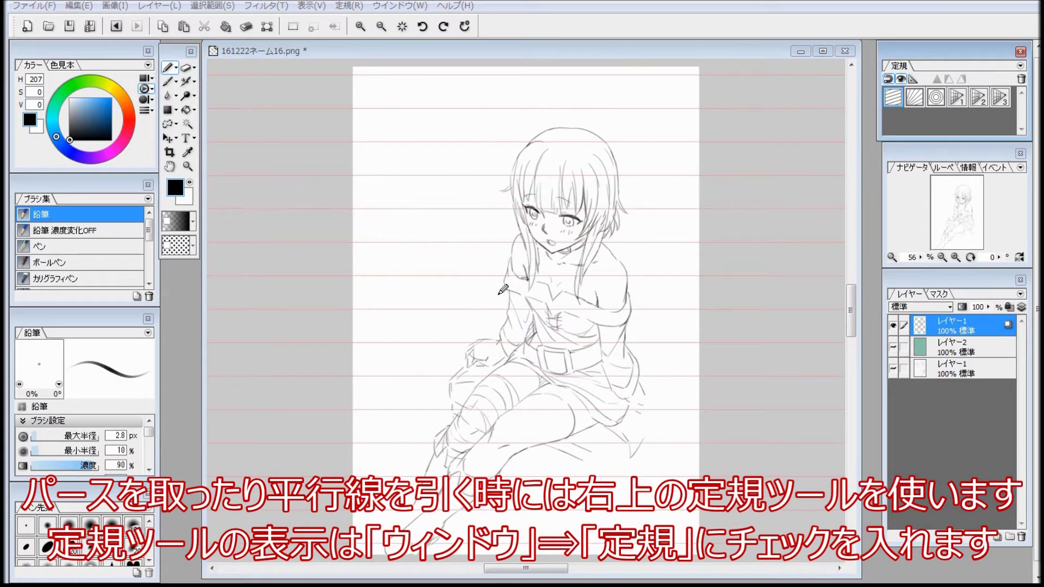
pyautogui.click(913, 79)
pyautogui.moveTo(70, 351); pyautogui.dragTo(75, 356)
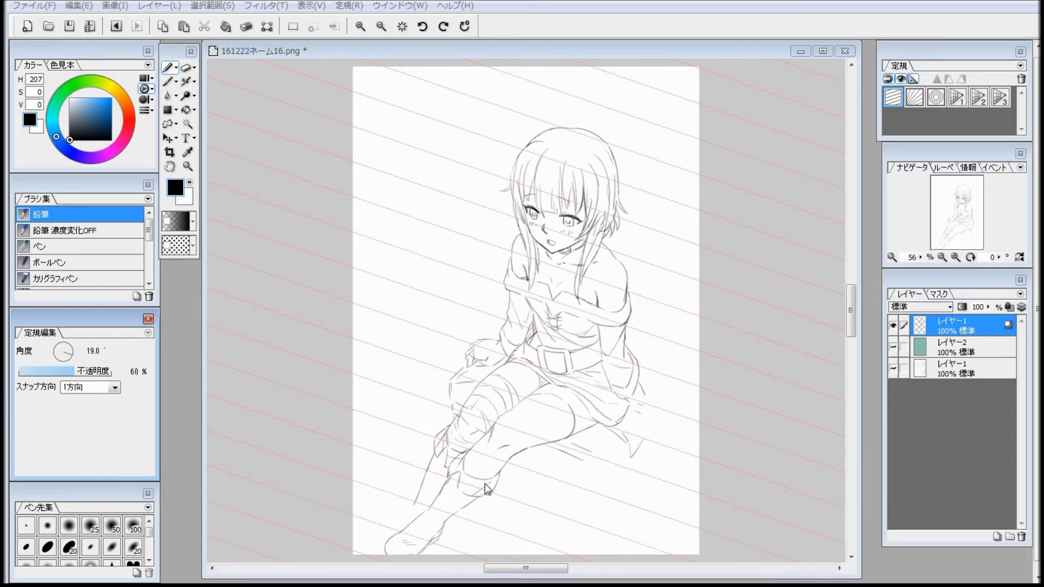
# Try the parallel ruler's snap directions 2方向 and 3方向, and return the setting to 1方向.
pyautogui.click(114, 387)
pyautogui.click(109, 405)
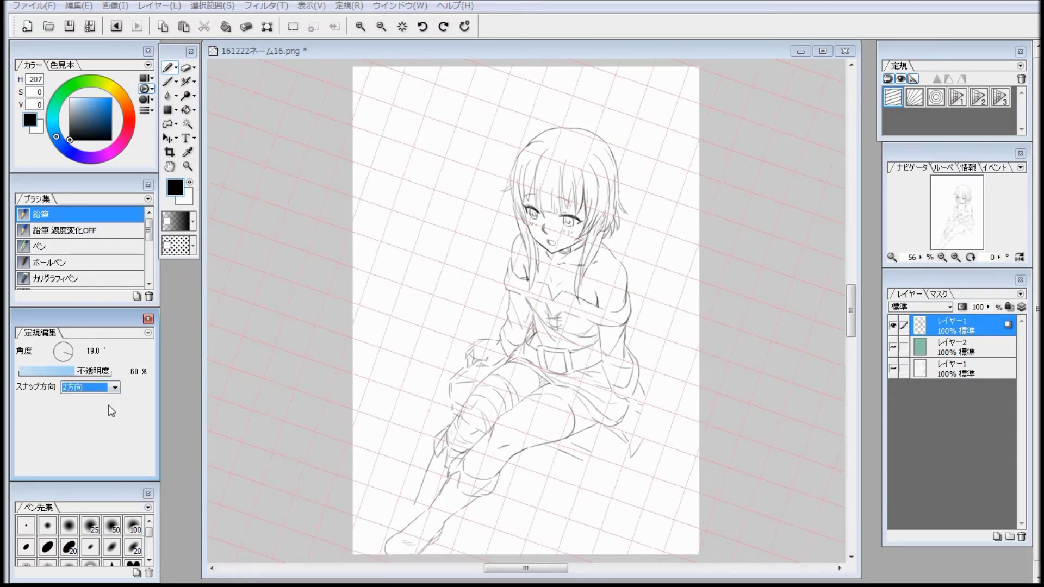
pyautogui.click(112, 389)
pyautogui.click(110, 407)
pyautogui.click(110, 391)
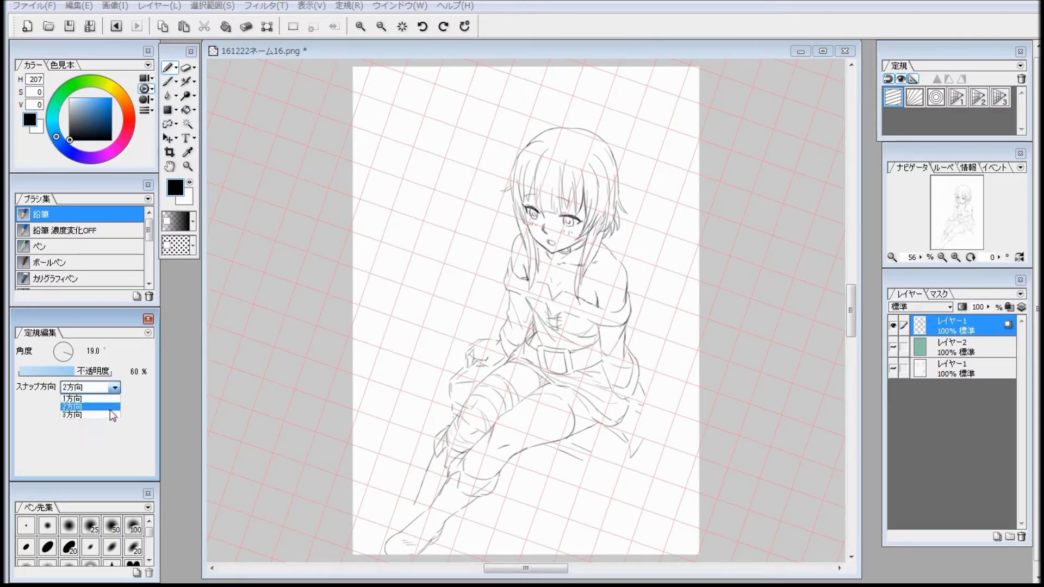
pyautogui.click(110, 409)
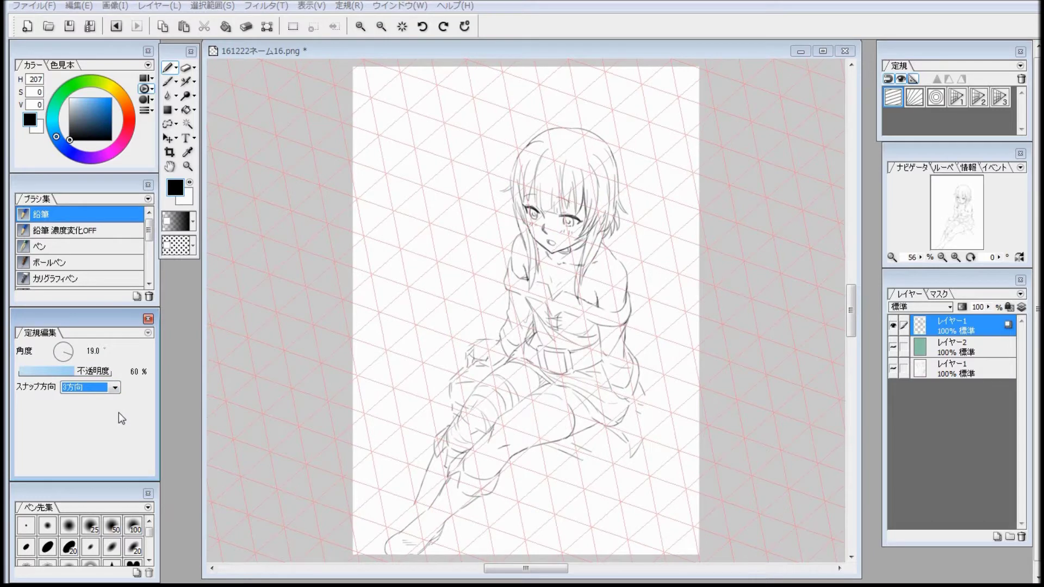
pyautogui.click(112, 388)
pyautogui.click(112, 397)
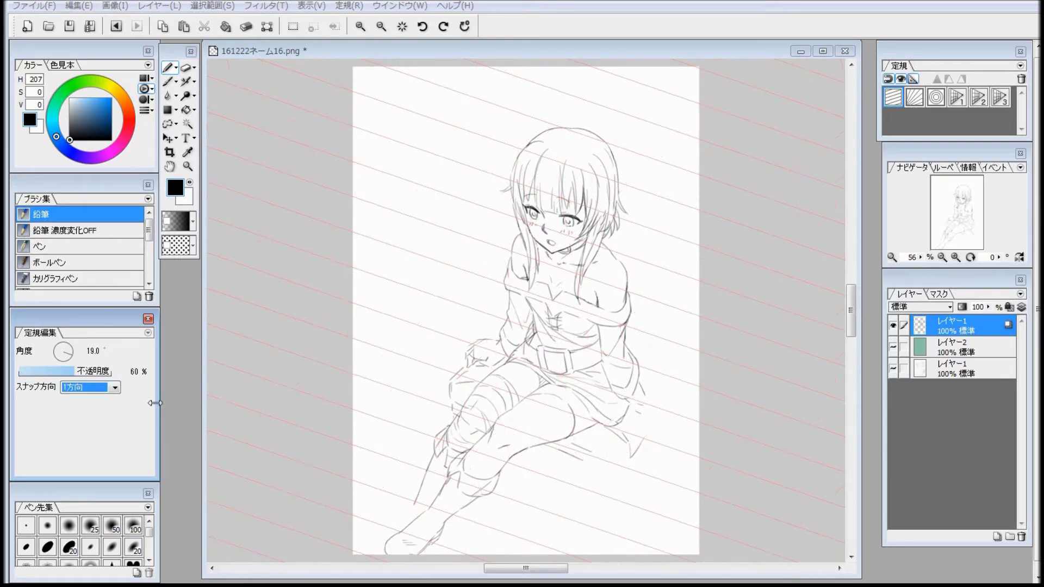
# Draw the seat's front edges under the thigh and the slanted wall-base line on both sides of the girl along the ruler.
pyautogui.click(296, 277)
pyautogui.moveTo(540, 445); pyautogui.dragTo(646, 468)
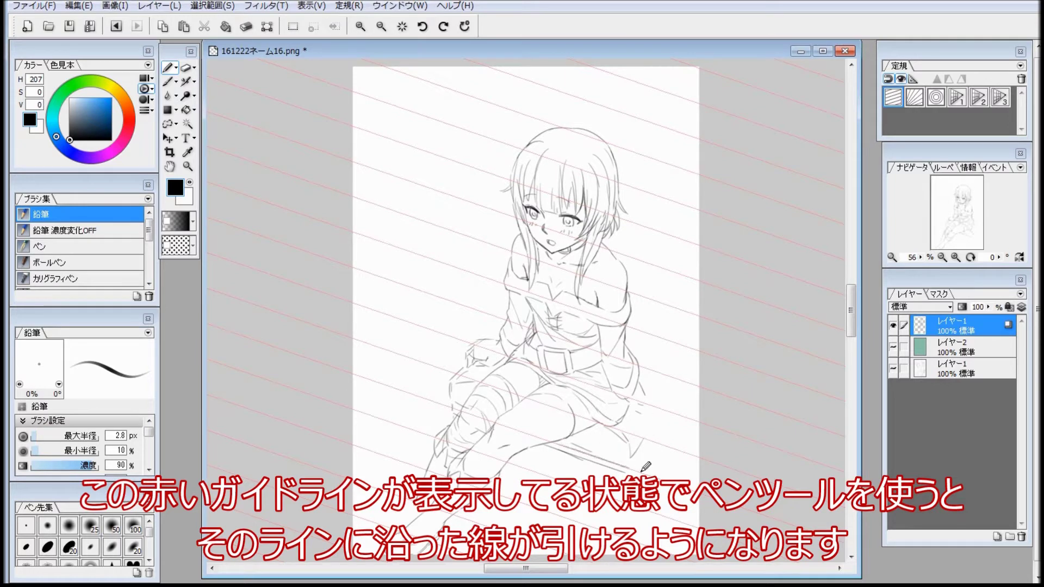
pyautogui.moveTo(560, 442); pyautogui.dragTo(628, 466)
pyautogui.moveTo(354, 278); pyautogui.dragTo(493, 324)
pyautogui.moveTo(653, 380); pyautogui.dragTo(699, 394)
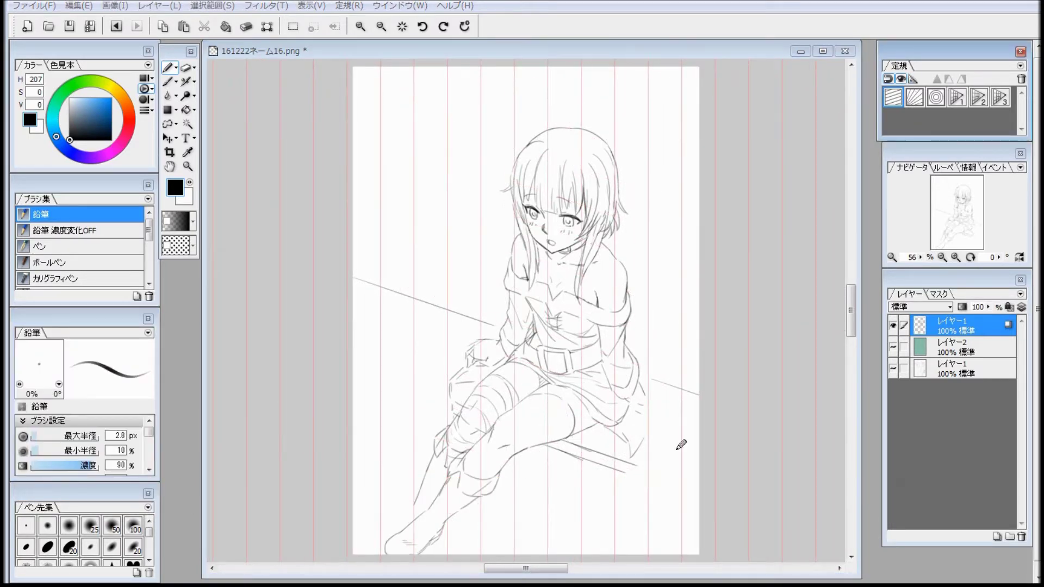
# With the parallel ruler vertical, draw the seat's corner edges and vertical wall lines on both sides of the girl.
pyautogui.click(681, 444)
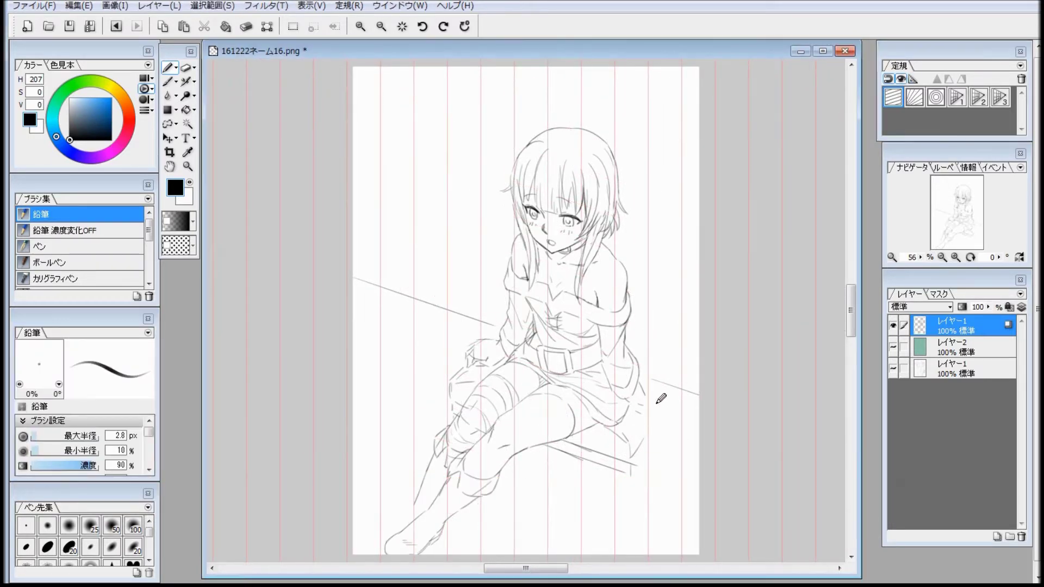
pyautogui.moveTo(409, 176); pyautogui.dragTo(409, 310)
pyautogui.moveTo(402, 187); pyautogui.dragTo(402, 296)
pyautogui.moveTo(684, 266); pyautogui.dragTo(683, 389)
pyautogui.moveTo(654, 294); pyautogui.dragTo(654, 381)
pyautogui.moveTo(661, 337); pyautogui.dragTo(659, 392)
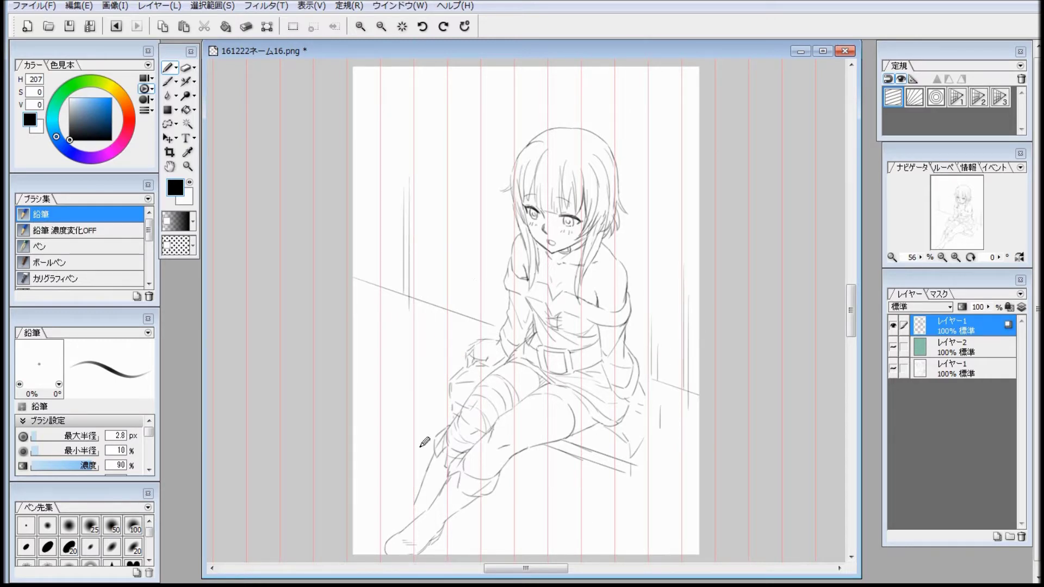
# Move the radial ruler's centre beyond the page's upper-right corner and draw the seat's side edge and floor lines towards it.
pyautogui.doubleClick(893, 97)
pyautogui.moveTo(75, 348)
pyautogui.mouseDown()
pyautogui.moveTo(71, 356)
pyautogui.moveTo(69, 346)
pyautogui.mouseUp()
pyautogui.doubleClick(914, 97)
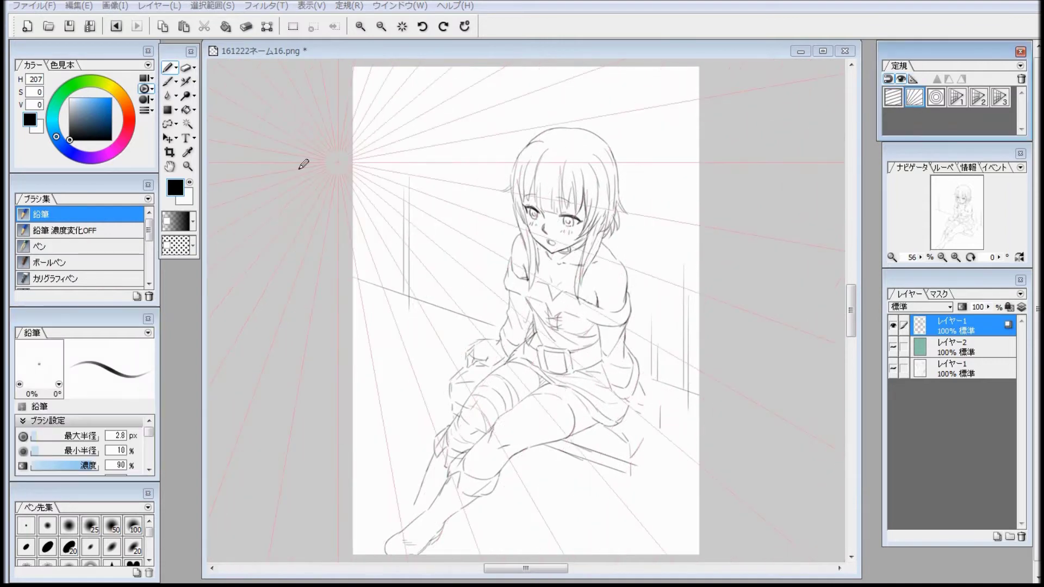
pyautogui.moveTo(356, 163); pyautogui.dragTo(880, 56)
pyautogui.click(914, 81)
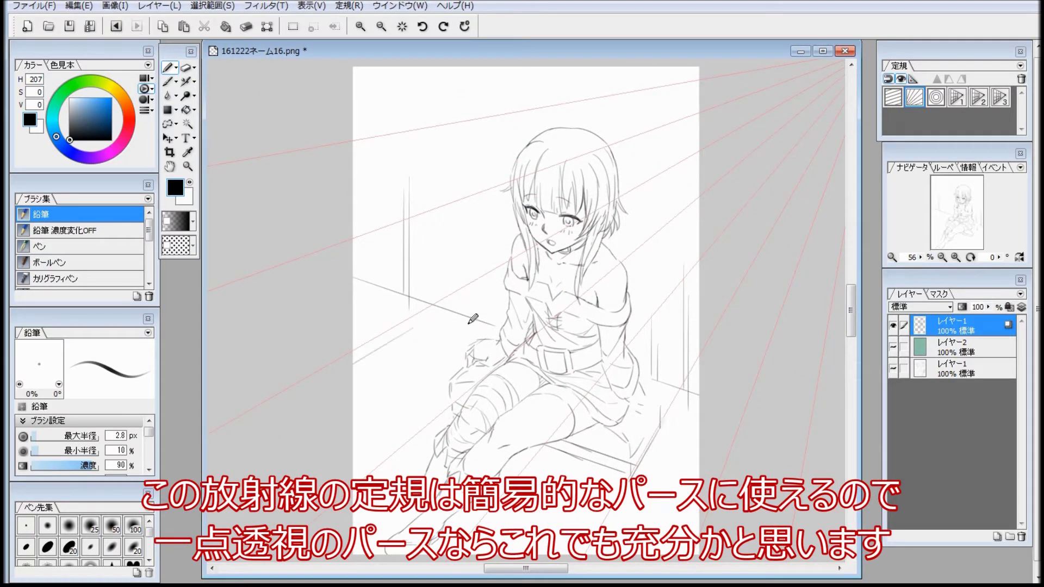
pyautogui.moveTo(354, 136)
pyautogui.mouseDown()
pyautogui.moveTo(698, 80)
pyautogui.moveTo(437, 152)
pyautogui.mouseUp()
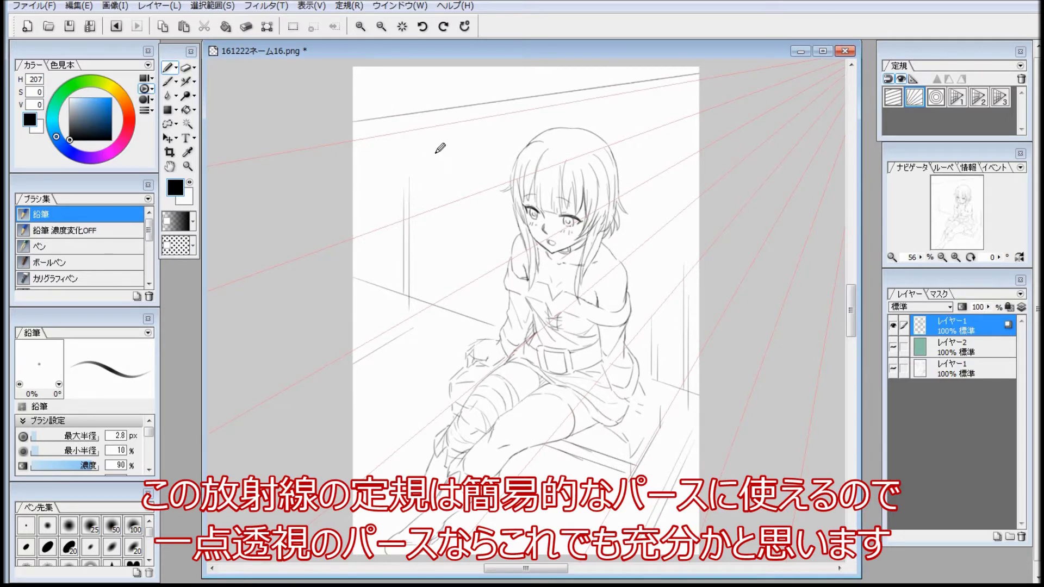
pyautogui.click(914, 80)
pyautogui.click(914, 81)
pyautogui.hotkey('ctrl', 'z')
pyautogui.hotkey('ctrl', 'z')
pyautogui.hotkey('ctrl', 'z')
# Reposition the radial ruler's centre farther from the page, draw the ceiling and lower-right floor lines along it, and hide the ruler.
pyautogui.press('space')
pyautogui.moveTo(533, 359); pyautogui.dragTo(522, 360)
pyautogui.press('r')
pyautogui.moveTo(722, 163); pyautogui.dragTo(785, 61)
pyautogui.press('r')
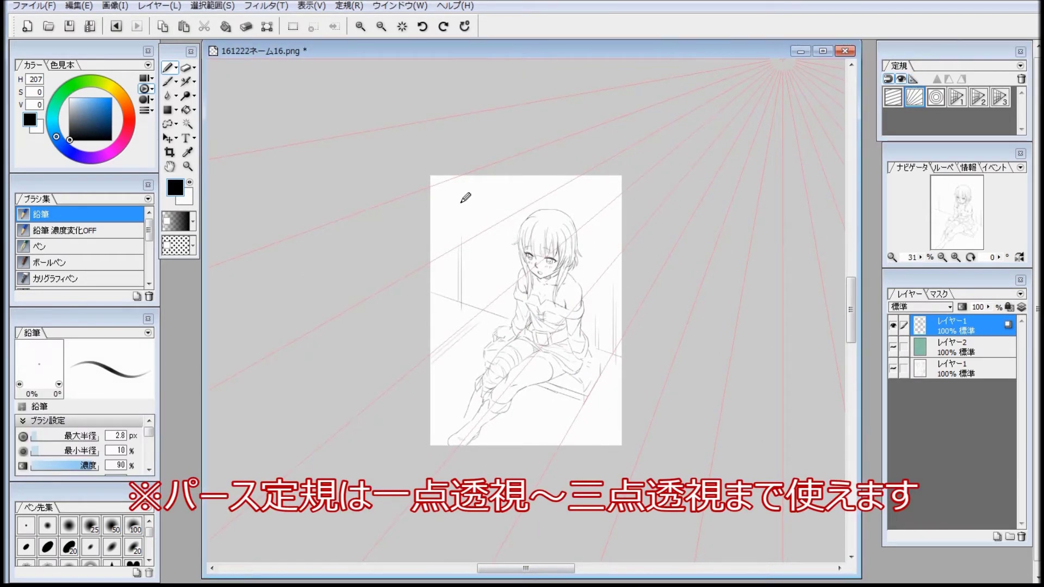
pyautogui.moveTo(597, 449); pyautogui.dragTo(627, 402)
pyautogui.hotkey('ctrl', 'r')
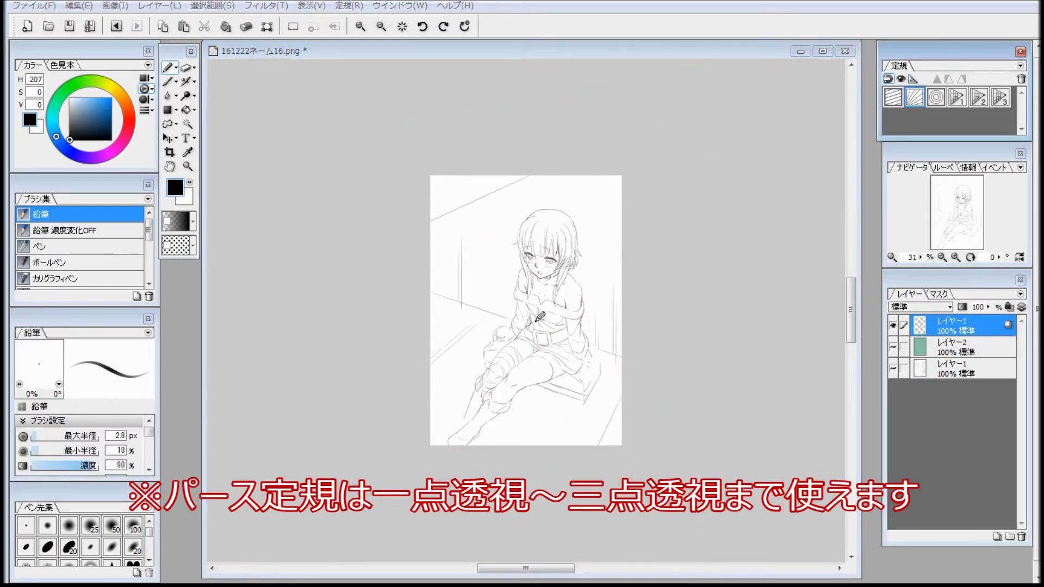
# Reshape the seat's corner beside the girl's hip, alternating between the hard eraser and the Pencil.
pyautogui.scroll(3, 568, 419)
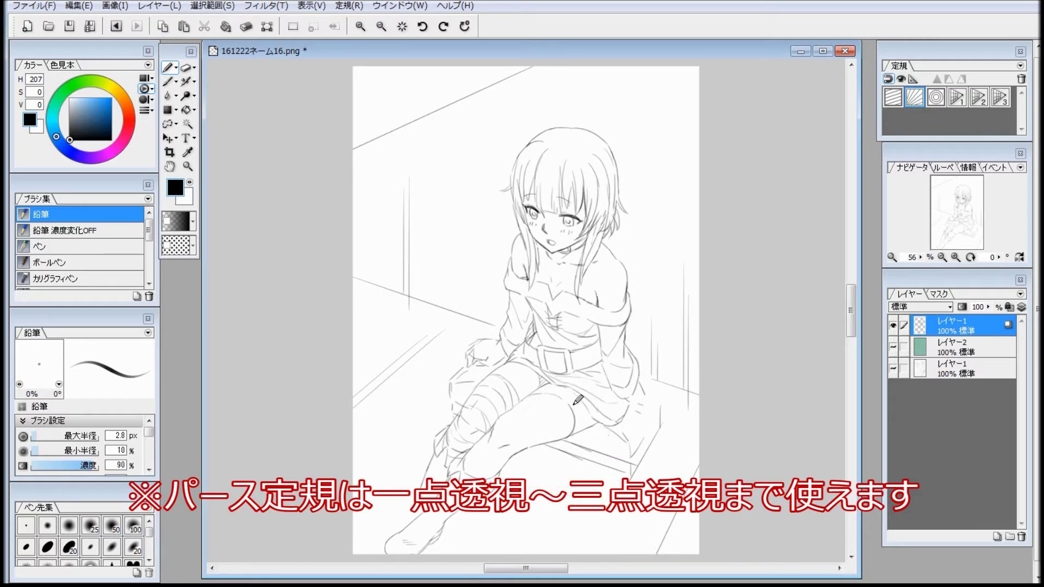
pyautogui.scroll(2, 671, 450)
pyautogui.scroll(-2, 699, 484)
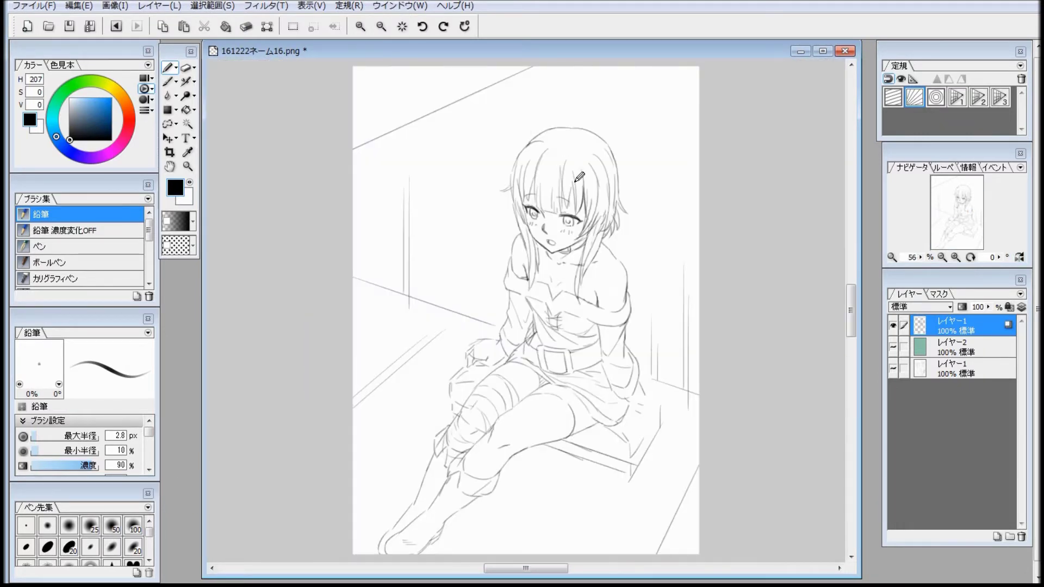
pyautogui.scroll(2, 645, 262)
pyautogui.press('e')
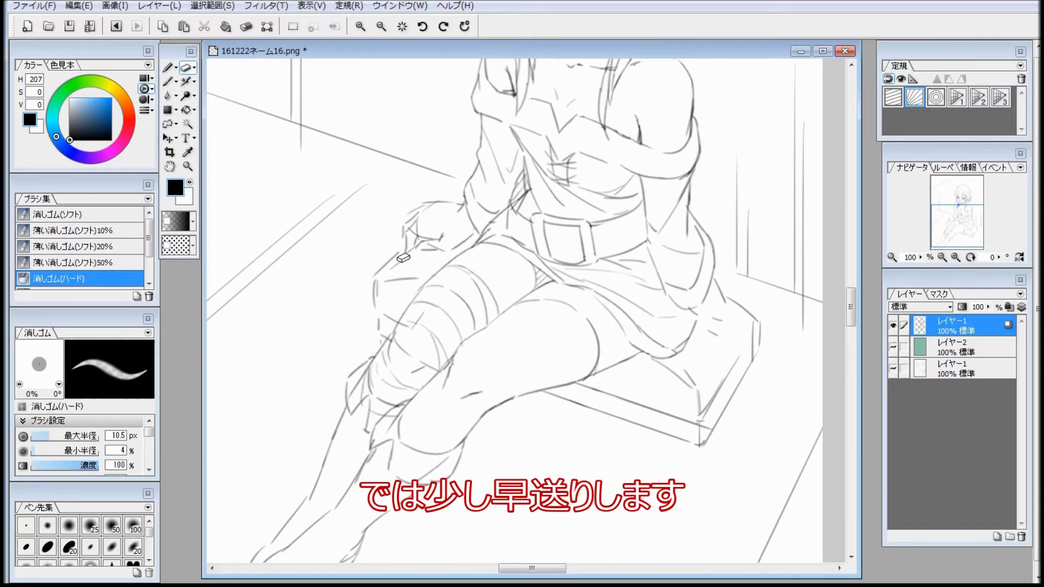
pyautogui.moveTo(755, 321); pyautogui.dragTo(753, 361)
pyautogui.click(169, 71)
pyautogui.moveTo(726, 272); pyautogui.dragTo(713, 324)
pyautogui.moveTo(729, 303); pyautogui.dragTo(759, 352)
pyautogui.moveTo(713, 247); pyautogui.dragTo(726, 278)
pyautogui.press('e')
pyautogui.click(171, 72)
pyautogui.moveTo(756, 322); pyautogui.dragTo(739, 380)
pyautogui.scroll(-2, 499, 373)
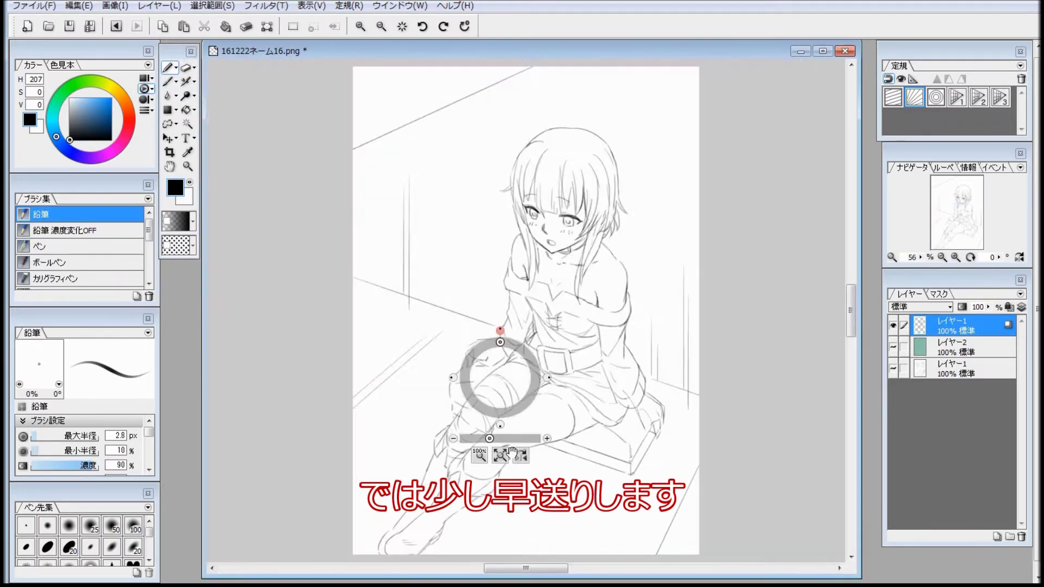
# Sketch the stool's curved legs beneath the seat with the Pencil.
pyautogui.click(482, 455)
pyautogui.scroll(4, 525, 368)
pyautogui.hotkey('ctrl', 'z')
pyautogui.moveTo(649, 333); pyautogui.dragTo(587, 335)
pyautogui.scroll(-4, 549, 384)
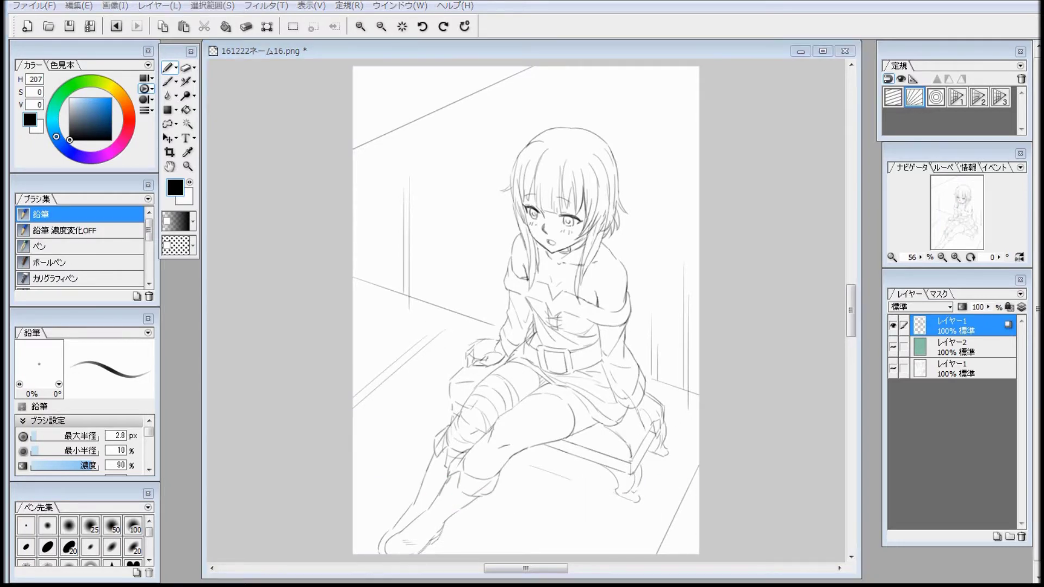
# Enclose the drawing in a freehand selection, enlarge it with a transform, and clear the selection.
pyautogui.scroll(-1, 568, 274)
pyautogui.click(169, 123)
pyautogui.moveTo(679, 517)
pyautogui.mouseDown()
pyautogui.moveTo(326, 428)
pyautogui.moveTo(653, 525)
pyautogui.mouseUp()
pyautogui.hotkey('ctrl', 't')
pyautogui.moveTo(418, 492)
pyautogui.mouseDown()
pyautogui.moveTo(392, 516)
pyautogui.moveTo(392, 537)
pyautogui.mouseUp()
pyautogui.press('Return')
pyautogui.hotkey('ctrl', 'd')
# Tidy the hair outlines on both sides of the head with the hard eraser at 6.7 px.
pyautogui.scroll(1, 560, 268)
pyautogui.click(168, 67)
pyautogui.scroll(2, 543, 221)
pyautogui.click(187, 67)
pyautogui.moveTo(668, 259); pyautogui.dragTo(675, 153)
pyautogui.moveTo(677, 215); pyautogui.dragTo(672, 239)
pyautogui.moveTo(445, 119); pyautogui.dragTo(436, 206)
pyautogui.moveTo(464, 269); pyautogui.dragTo(457, 252)
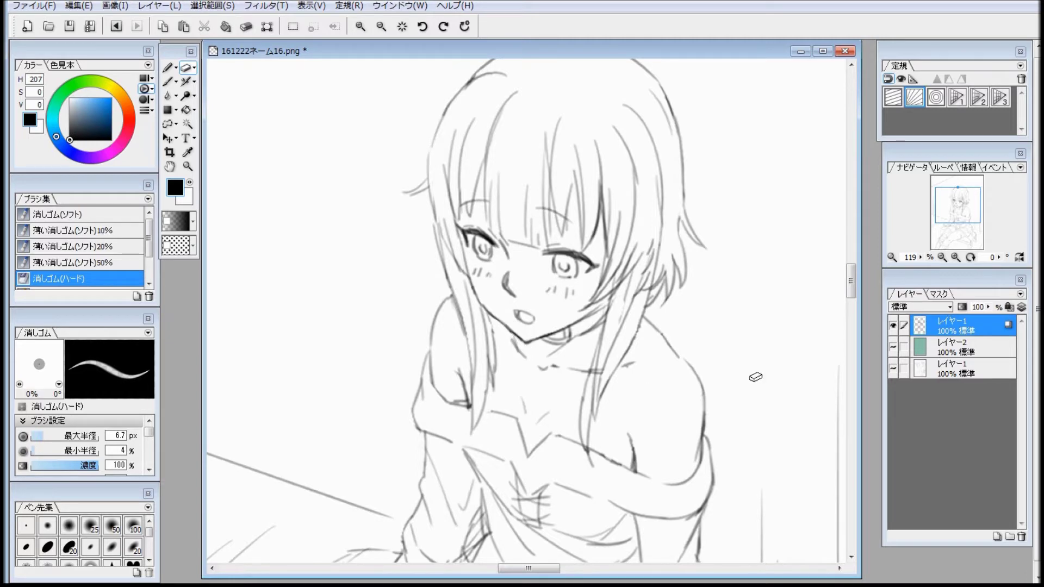
pyautogui.scroll(-2, 483, 97)
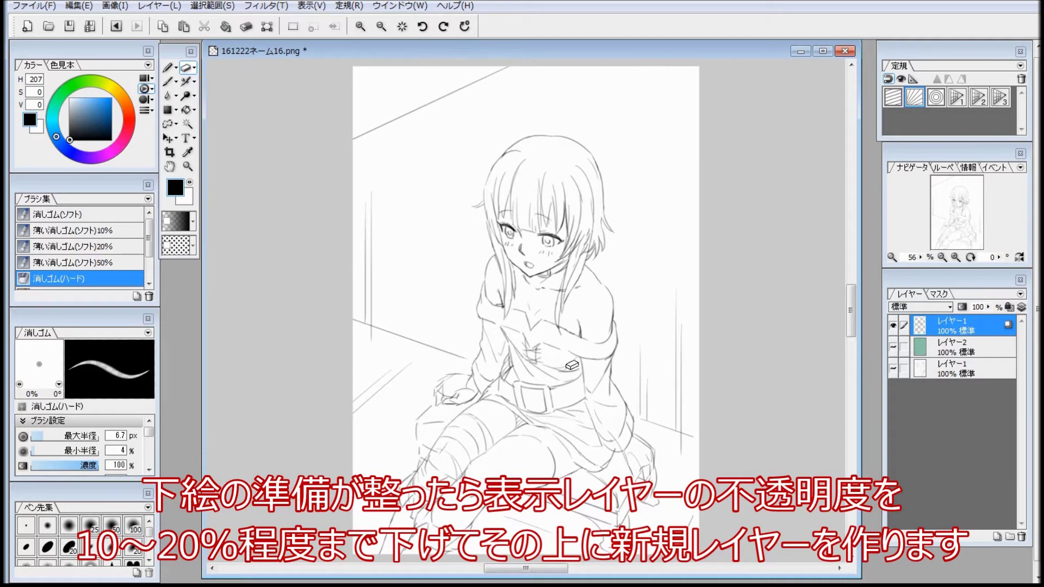
# Lower the rough sketch layer's opacity to 20% and add a new layer above it for tracing.
pyautogui.press('space')
pyautogui.moveTo(542, 406); pyautogui.dragTo(548, 406)
pyautogui.moveTo(539, 249); pyautogui.dragTo(543, 337)
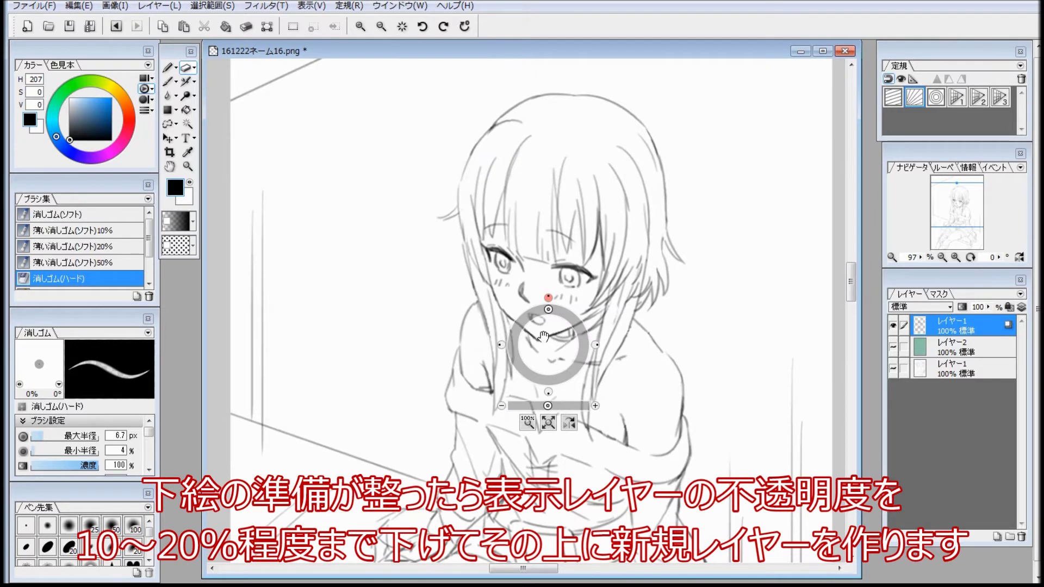
pyautogui.moveTo(548, 405); pyautogui.dragTo(553, 406)
pyautogui.moveTo(564, 321); pyautogui.dragTo(561, 392)
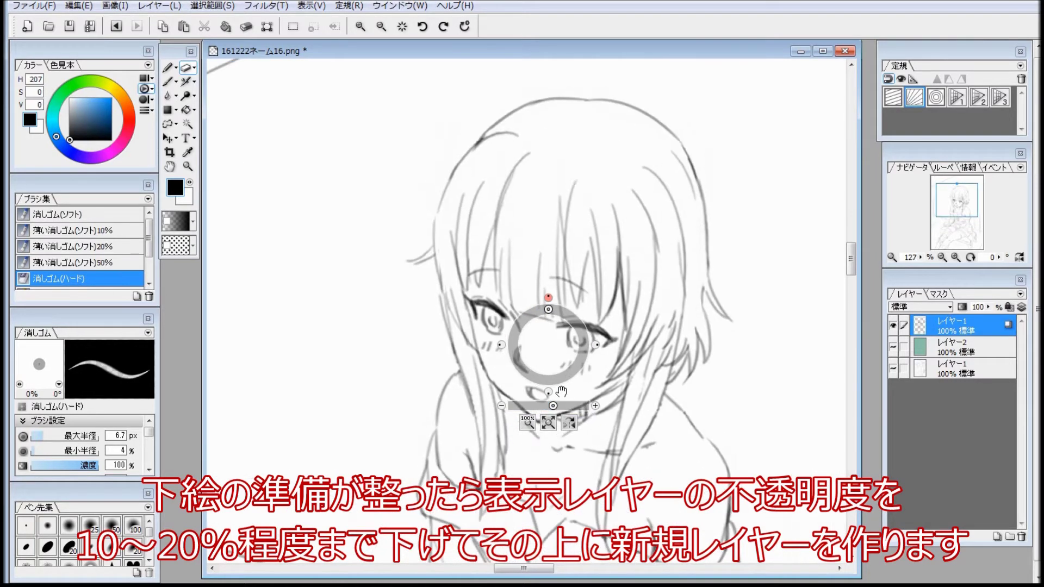
pyautogui.click(527, 423)
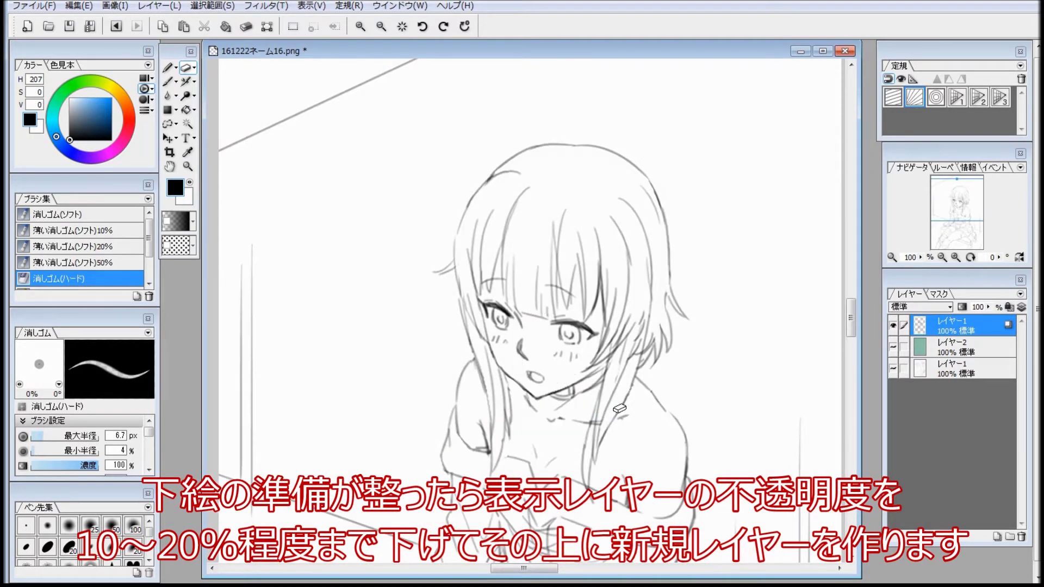
pyautogui.click(951, 329)
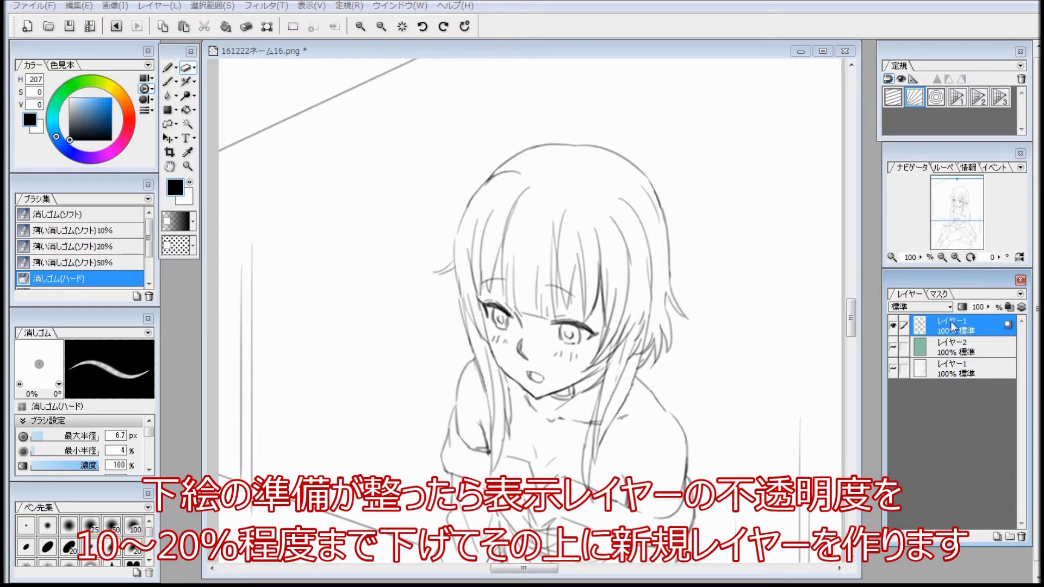
pyautogui.moveTo(987, 307)
pyautogui.mouseDown()
pyautogui.moveTo(993, 366)
pyautogui.moveTo(993, 357)
pyautogui.mouseUp()
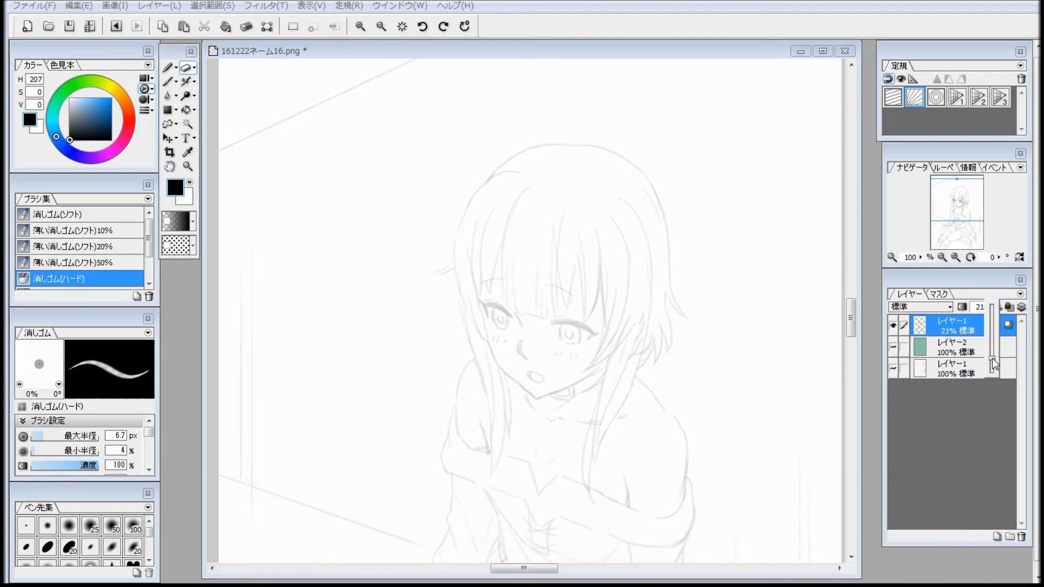
pyautogui.click(997, 537)
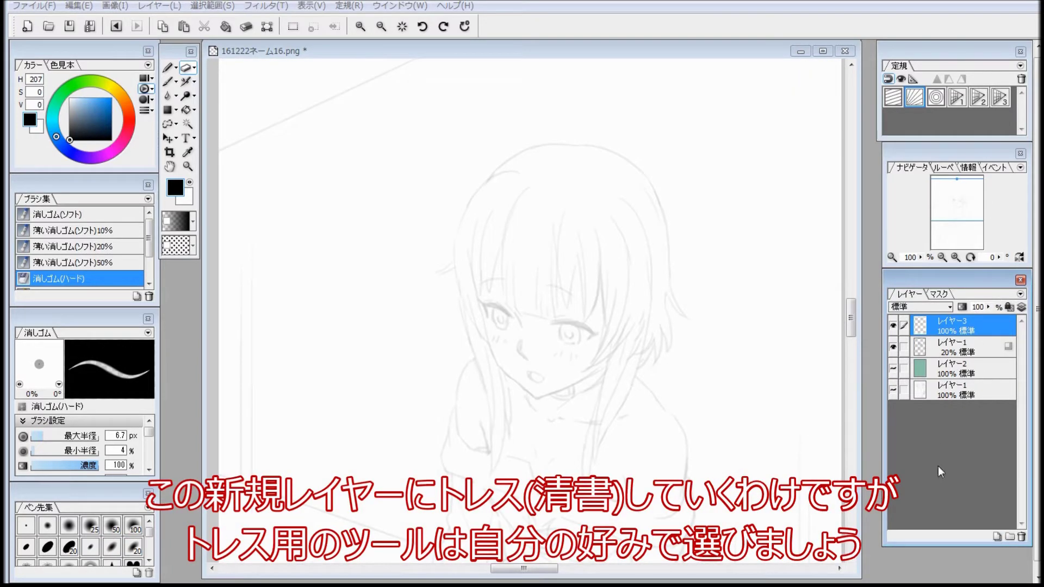
# Choose the 不透明水彩 線画用 brush and try a few test strokes beside the hair, undoing each one.
pyautogui.click(170, 82)
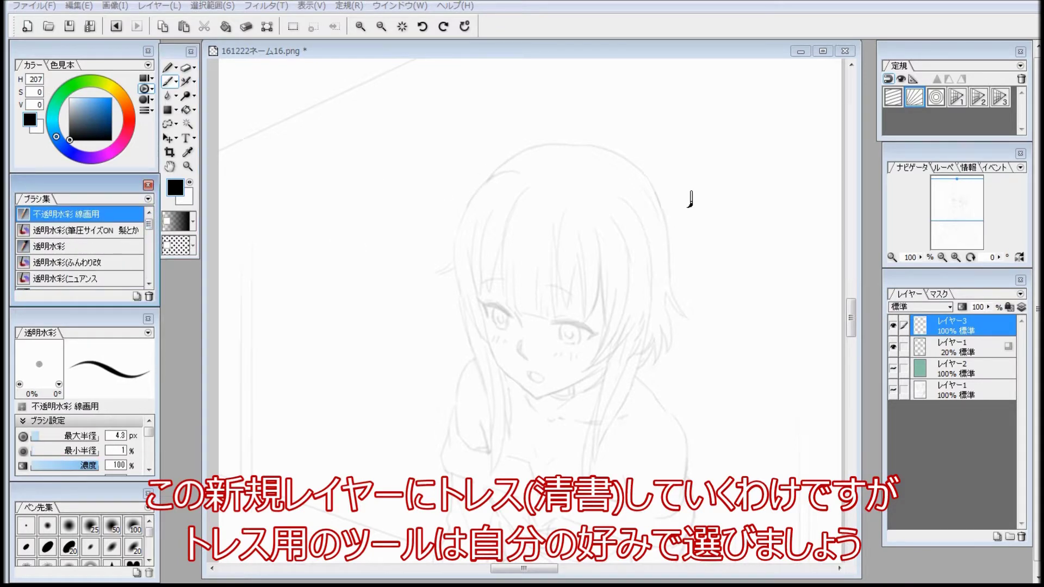
pyautogui.moveTo(634, 164); pyautogui.dragTo(667, 252)
pyautogui.hotkey('ctrl', 'z')
pyautogui.moveTo(660, 143)
pyautogui.mouseDown()
pyautogui.moveTo(709, 256)
pyautogui.moveTo(685, 238)
pyautogui.moveTo(699, 206)
pyautogui.moveTo(698, 231)
pyautogui.mouseUp()
pyautogui.hotkey('ctrl', 'z')
pyautogui.hotkey('ctrl', 'z')
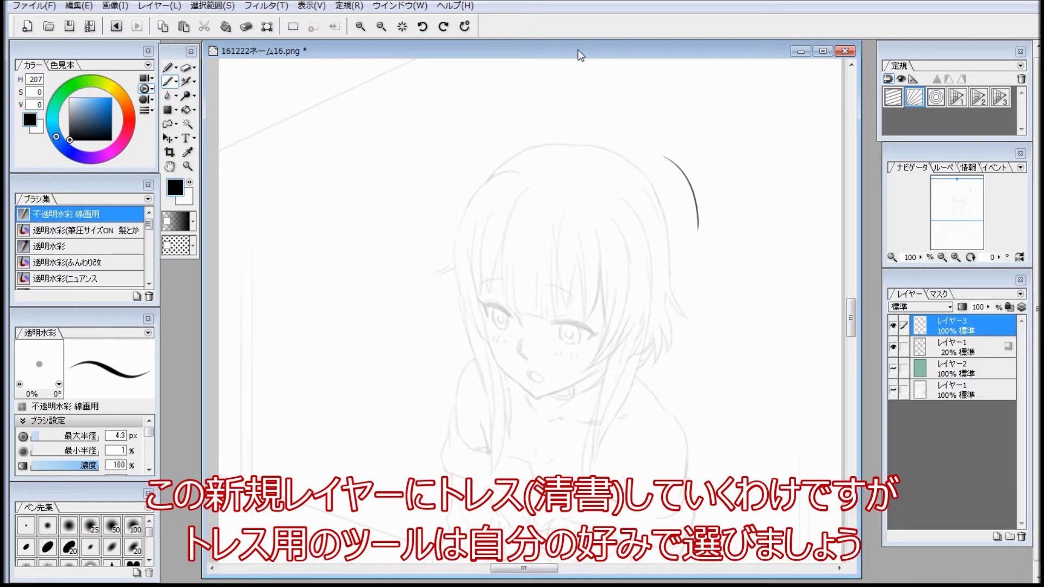
pyautogui.hotkey('ctrl', 'z')
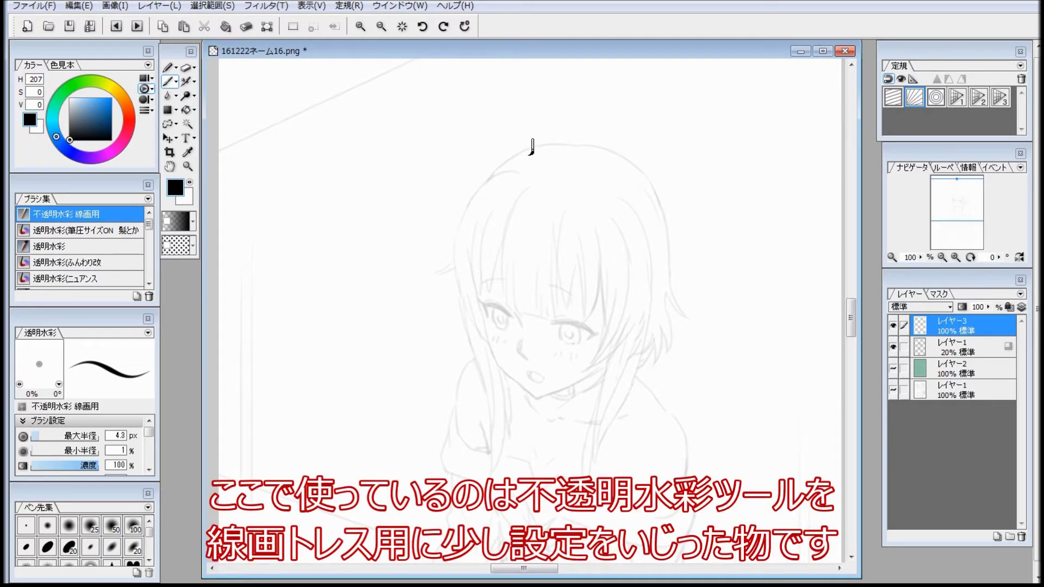
# Trace the thick upper lashes, outer corner and lid crease of the eye farther from the parted side hair.
pyautogui.moveTo(533, 336); pyautogui.dragTo(545, 337)
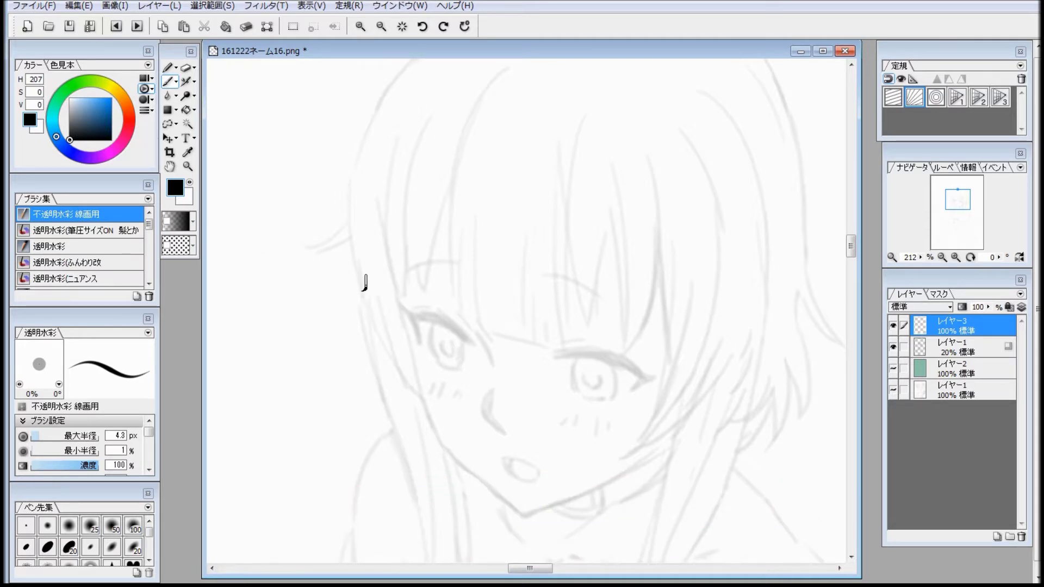
pyautogui.moveTo(413, 319); pyautogui.dragTo(471, 343)
pyautogui.hotkey('ctrl', 'z')
pyautogui.moveTo(411, 321); pyautogui.dragTo(473, 343)
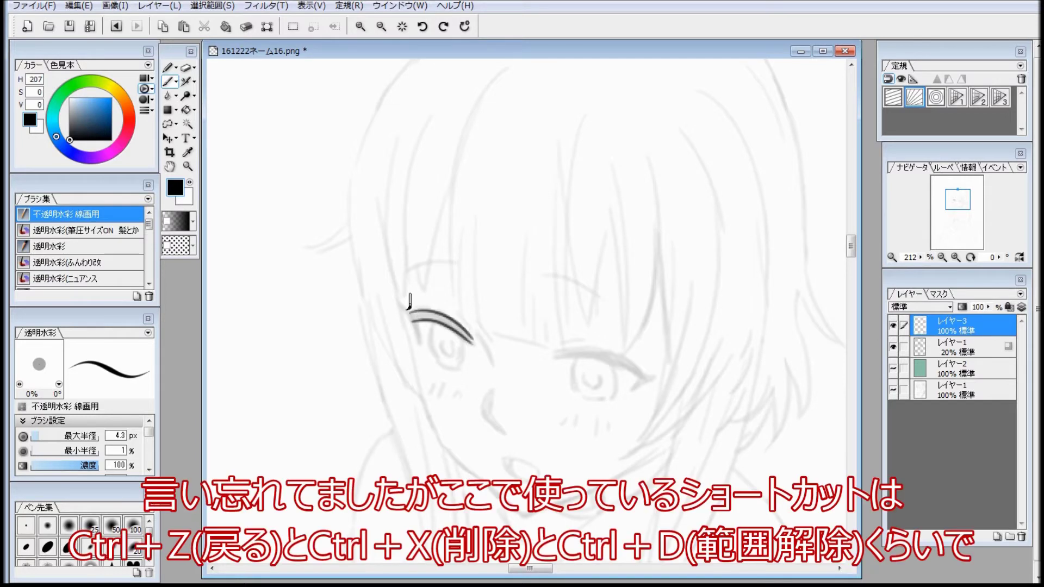
pyautogui.moveTo(396, 308); pyautogui.dragTo(420, 353)
pyautogui.hotkey('ctrl', 'z')
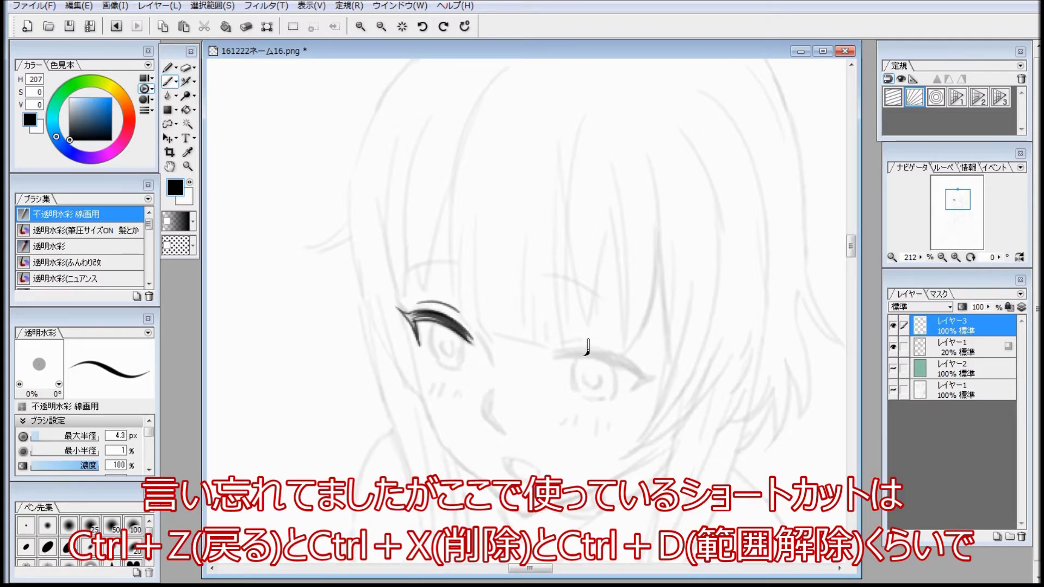
# Trace the upper lashes, pointed outer corner and lid crease of the other eye, undoing and redrawing strokes until clean.
pyautogui.moveTo(551, 358); pyautogui.dragTo(618, 365)
pyautogui.hotkey('ctrl', 'z')
pyautogui.moveTo(551, 358); pyautogui.dragTo(643, 376)
pyautogui.hotkey('ctrl', 'z')
pyautogui.moveTo(559, 352); pyautogui.dragTo(621, 353)
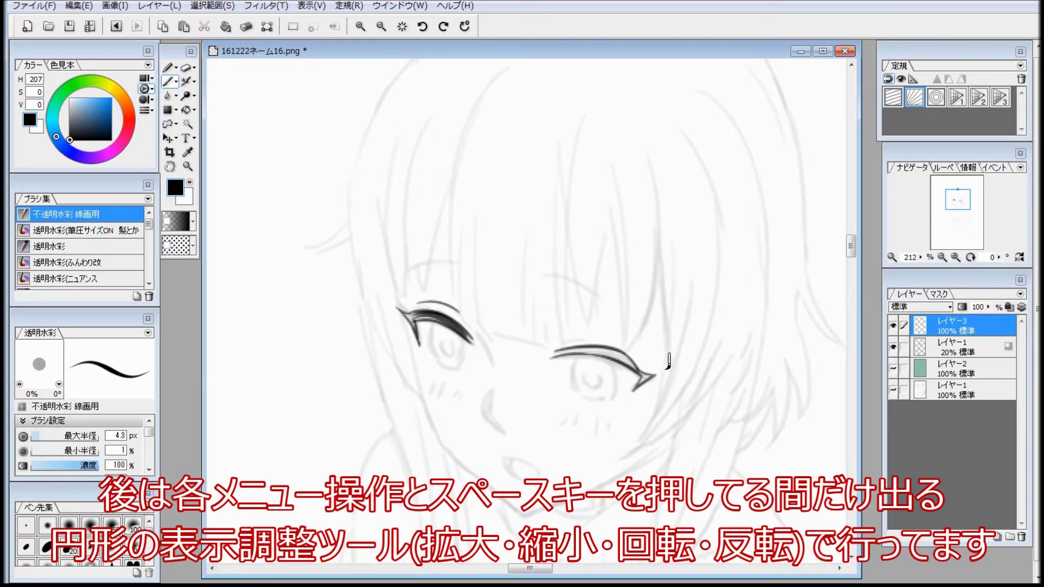
pyautogui.moveTo(560, 354); pyautogui.dragTo(630, 362)
pyautogui.moveTo(574, 339); pyautogui.dragTo(626, 341)
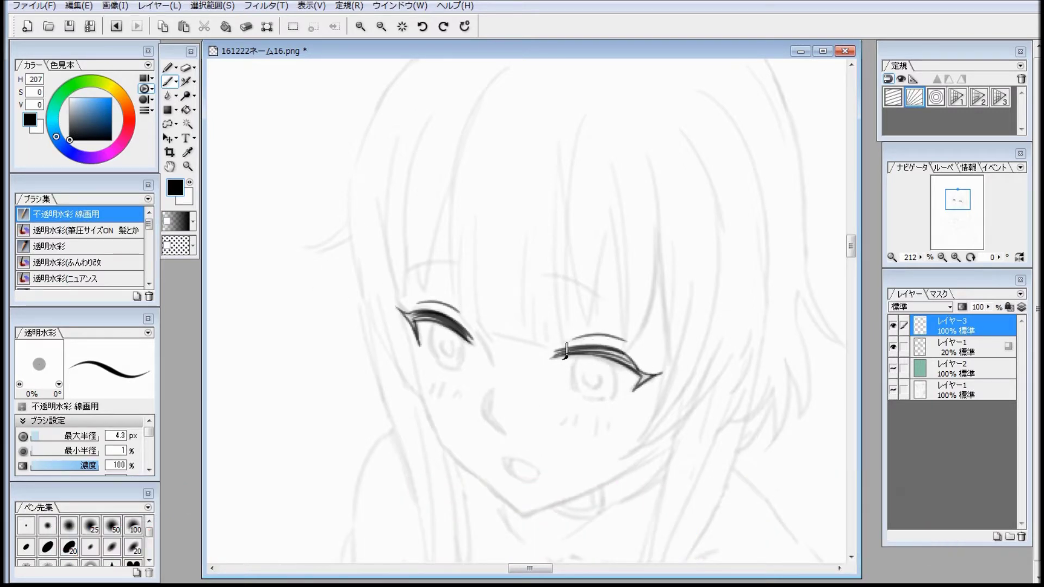
pyautogui.hotkey('ctrl', 'z')
pyautogui.moveTo(553, 358); pyautogui.dragTo(637, 370)
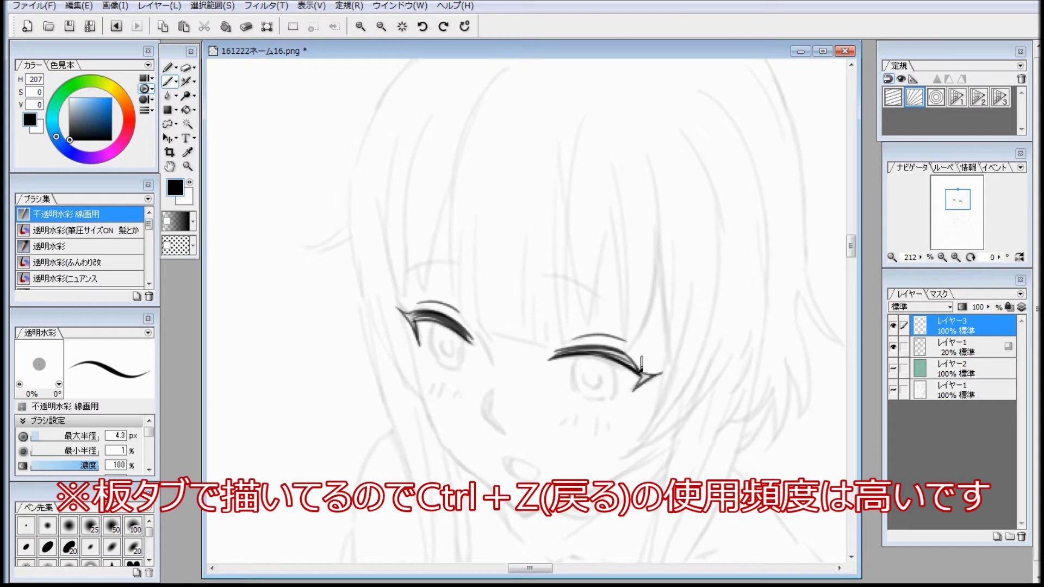
pyautogui.hotkey('ctrl', 'z')
# Trace the nose with its bridge line and both eyebrows, redrawing any stroke that misses the rough.
pyautogui.moveTo(475, 329); pyautogui.dragTo(491, 363)
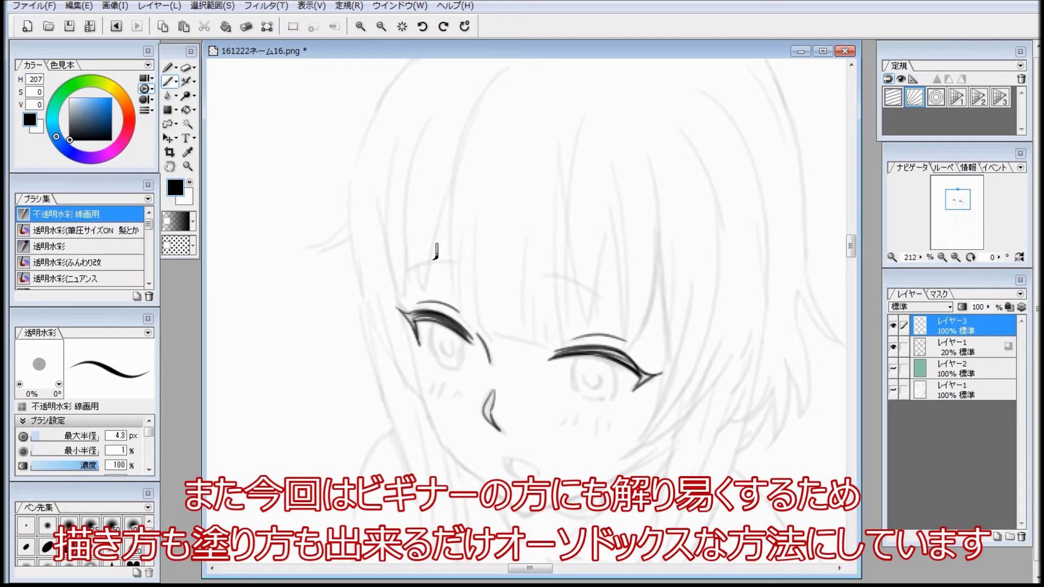
pyautogui.moveTo(539, 277); pyautogui.dragTo(612, 303)
pyautogui.moveTo(405, 272); pyautogui.dragTo(467, 270)
pyautogui.hotkey('ctrl', 'z')
pyautogui.hotkey('ctrl', 'z')
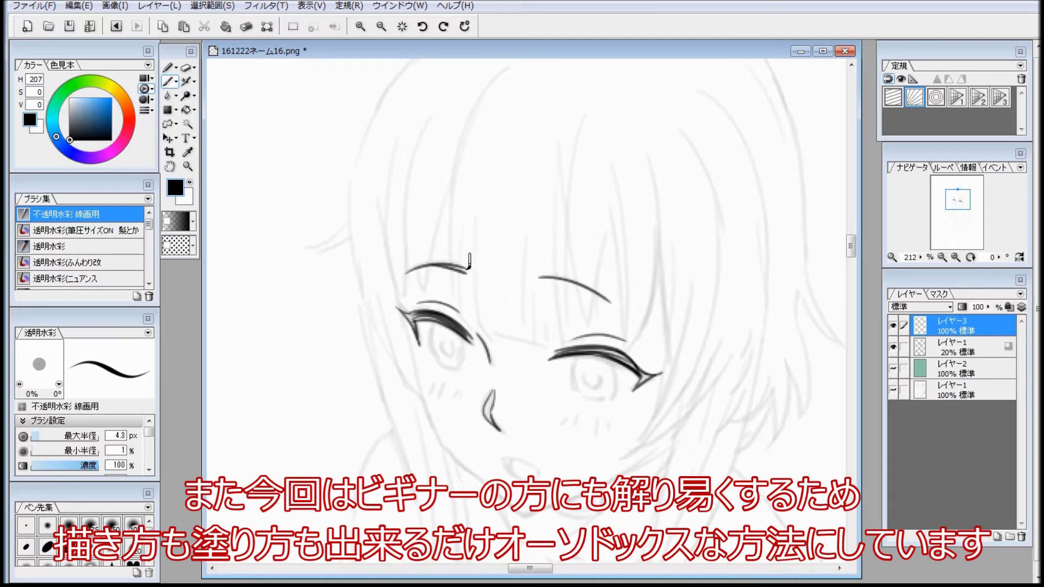
pyautogui.hotkey('ctrl', 'z')
pyautogui.moveTo(595, 290); pyautogui.dragTo(550, 283)
pyautogui.hotkey('ctrl', 'z')
pyautogui.moveTo(539, 281); pyautogui.dragTo(573, 283)
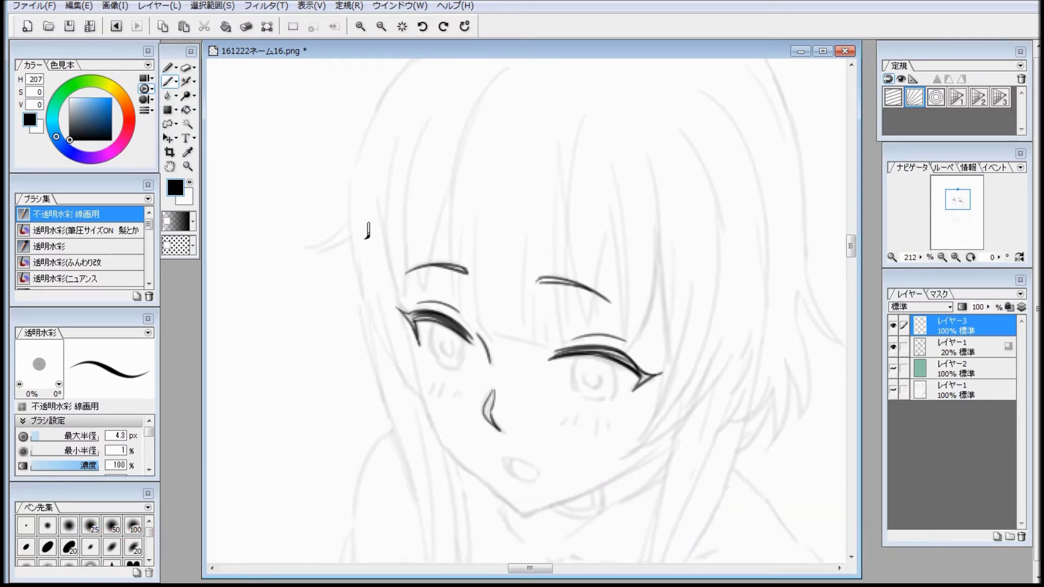
# Trace the oval iris outlines of both eyes beneath the lashes.
pyautogui.moveTo(440, 314); pyautogui.dragTo(433, 355)
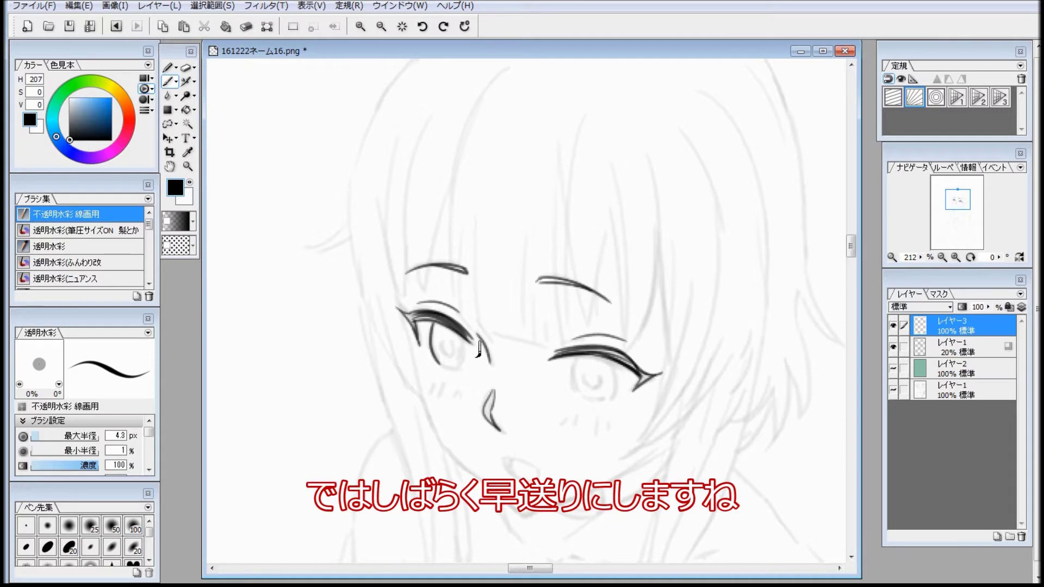
pyautogui.hotkey('ctrl', 'z')
pyautogui.moveTo(460, 333); pyautogui.dragTo(463, 366)
pyautogui.hotkey('ctrl', 'z')
pyautogui.moveTo(578, 356); pyautogui.dragTo(584, 396)
pyautogui.moveTo(612, 359); pyautogui.dragTo(608, 398)
pyautogui.hotkey('ctrl', 'z')
# Trace the small open mouth and begin the short blush marks on the cheeks.
pyautogui.moveTo(503, 460); pyautogui.dragTo(537, 481)
pyautogui.hotkey('ctrl', 'z')
pyautogui.moveTo(504, 460); pyautogui.dragTo(543, 478)
pyautogui.moveTo(504, 459); pyautogui.dragTo(534, 468)
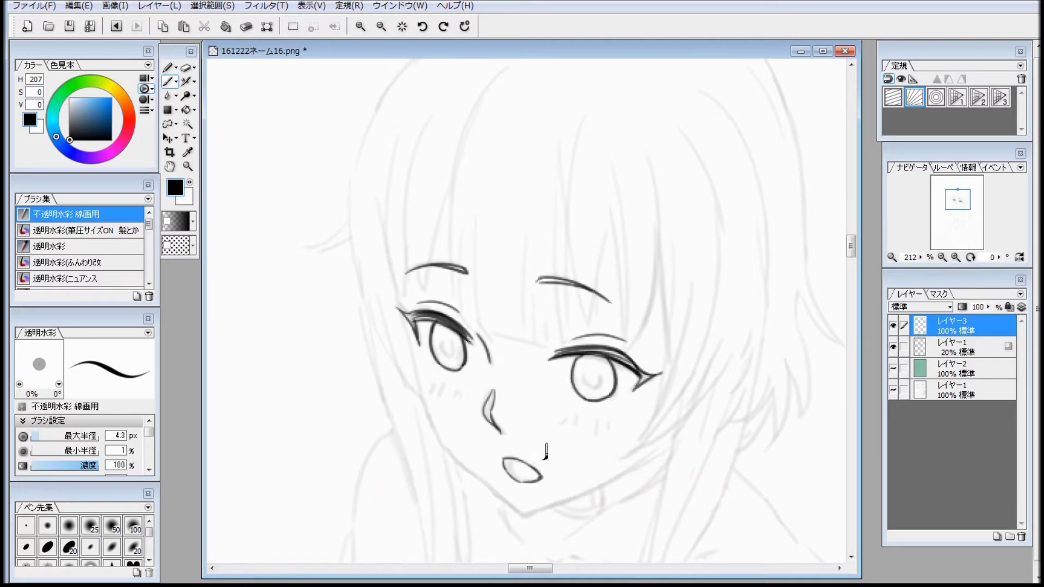
pyautogui.moveTo(441, 377); pyautogui.dragTo(431, 395)
# Add another new layer and trace the face contour from the temple around the chin to the opposite jaw.
pyautogui.click(997, 537)
pyautogui.moveTo(398, 306)
pyautogui.mouseDown()
pyautogui.moveTo(518, 515)
pyautogui.moveTo(672, 445)
pyautogui.mouseUp()
pyautogui.moveTo(389, 255); pyautogui.dragTo(398, 315)
# Trace the neck, collarbones and both bare shoulders down to the upper arms.
pyautogui.scroll(-1, 526, 381)
pyautogui.moveTo(530, 455); pyautogui.dragTo(523, 308)
pyautogui.moveTo(530, 332); pyautogui.dragTo(602, 341)
pyautogui.moveTo(638, 337); pyautogui.dragTo(664, 332)
pyautogui.moveTo(492, 295); pyautogui.dragTo(512, 321)
pyautogui.moveTo(668, 274)
pyautogui.mouseDown()
pyautogui.moveTo(705, 324)
pyautogui.moveTo(733, 458)
pyautogui.mouseUp()
pyautogui.moveTo(575, 310); pyautogui.dragTo(554, 324)
pyautogui.moveTo(428, 243)
pyautogui.mouseDown()
pyautogui.moveTo(402, 364)
pyautogui.moveTo(492, 405)
pyautogui.mouseUp()
# Trace the upper and lower edges of the off-shoulder collar band, including the V-shaped notches at the chest.
pyautogui.moveTo(426, 383); pyautogui.dragTo(510, 406)
pyautogui.moveTo(510, 406); pyautogui.dragTo(521, 450)
pyautogui.moveTo(520, 451)
pyautogui.mouseDown()
pyautogui.moveTo(554, 416)
pyautogui.moveTo(742, 448)
pyautogui.mouseUp()
pyautogui.moveTo(398, 323)
pyautogui.mouseDown()
pyautogui.moveTo(384, 417)
pyautogui.moveTo(501, 461)
pyautogui.mouseUp()
pyautogui.moveTo(546, 484); pyautogui.dragTo(630, 513)
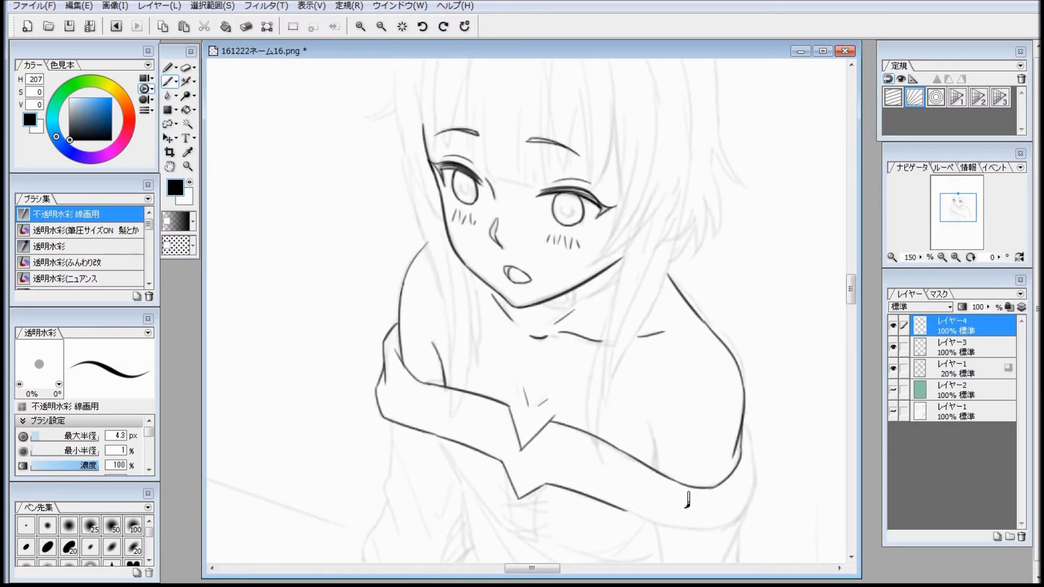
# Finish the collar band's outer end with its fold and armpit lines, and trace the choker under the chin.
pyautogui.moveTo(745, 416); pyautogui.dragTo(740, 527)
pyautogui.moveTo(385, 365); pyautogui.dragTo(393, 396)
pyautogui.moveTo(645, 426); pyautogui.dragTo(659, 473)
pyautogui.moveTo(535, 305); pyautogui.dragTo(572, 309)
pyautogui.moveTo(576, 300); pyautogui.dragTo(624, 270)
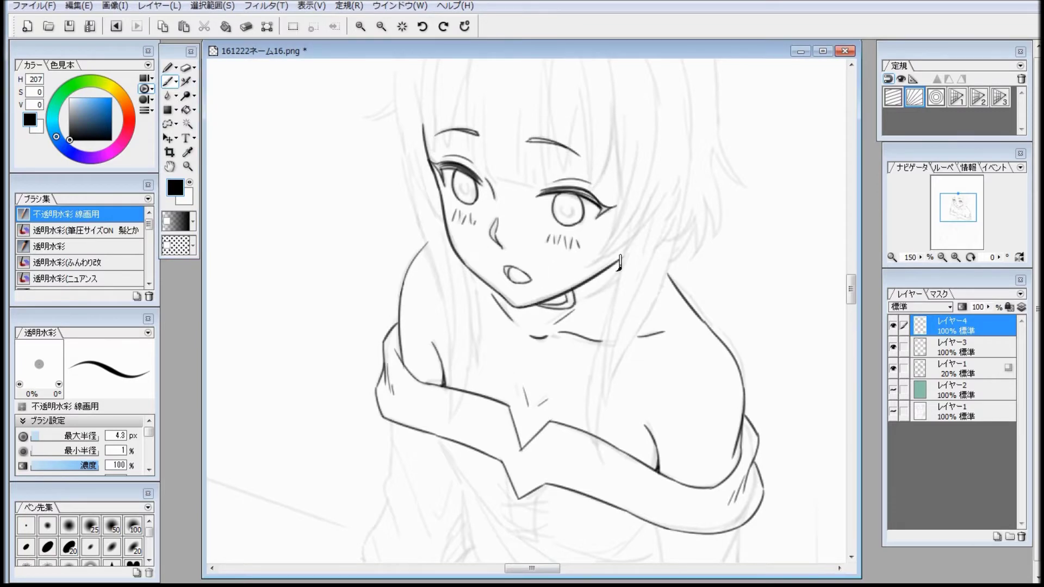
# Trace the pointed flap beneath the collar notch and the bodice's side and fold lines down to the waist.
pyautogui.scroll(-3, 539, 328)
pyautogui.moveTo(503, 267); pyautogui.dragTo(530, 344)
pyautogui.moveTo(545, 287); pyautogui.dragTo(534, 344)
pyautogui.moveTo(440, 241); pyautogui.dragTo(501, 325)
pyautogui.moveTo(461, 280); pyautogui.dragTo(489, 383)
pyautogui.moveTo(650, 329); pyautogui.dragTo(598, 362)
pyautogui.moveTo(576, 380); pyautogui.dragTo(642, 388)
# Trace the outline and long folds of the sleeve hanging beside the narrower side of the bodice.
pyautogui.moveTo(392, 223); pyautogui.dragTo(396, 294)
pyautogui.moveTo(401, 235); pyautogui.dragTo(429, 360)
pyautogui.moveTo(387, 310); pyautogui.dragTo(390, 427)
# Trace the waist belt's upper and lower edges and its large rounded rectangular buckle.
pyautogui.moveTo(467, 328)
pyautogui.mouseDown()
pyautogui.moveTo(451, 431)
pyautogui.moveTo(553, 414)
pyautogui.mouseUp()
pyautogui.moveTo(495, 409); pyautogui.dragTo(506, 466)
pyautogui.moveTo(554, 413)
pyautogui.mouseDown()
pyautogui.moveTo(562, 468)
pyautogui.moveTo(584, 477)
pyautogui.mouseUp()
pyautogui.moveTo(581, 407); pyautogui.dragTo(664, 360)
pyautogui.moveTo(586, 469); pyautogui.dragTo(674, 416)
pyautogui.moveTo(478, 392); pyautogui.dragTo(578, 402)
pyautogui.moveTo(451, 433); pyautogui.dragTo(484, 458)
# Trace the outline, folds and wide cuff of the sleeve on the other arm.
pyautogui.scroll(1, 508, 435)
pyautogui.moveTo(617, 338); pyautogui.dragTo(628, 454)
pyautogui.moveTo(705, 341); pyautogui.dragTo(697, 395)
pyautogui.scroll(-3, 628, 337)
pyautogui.moveTo(629, 318); pyautogui.dragTo(673, 418)
pyautogui.moveTo(698, 251)
pyautogui.mouseDown()
pyautogui.moveTo(764, 361)
pyautogui.moveTo(674, 417)
pyautogui.mouseUp()
# Trace the skirt's folds and hem below the belt and the upper outline of the thighs.
pyautogui.moveTo(392, 277)
pyautogui.mouseDown()
pyautogui.moveTo(319, 326)
pyautogui.moveTo(476, 377)
pyautogui.moveTo(562, 424)
pyautogui.mouseUp()
pyautogui.moveTo(457, 341)
pyautogui.mouseDown()
pyautogui.moveTo(642, 356)
pyautogui.moveTo(566, 343)
pyautogui.mouseUp()
pyautogui.moveTo(579, 369); pyautogui.dragTo(657, 390)
pyautogui.moveTo(561, 424); pyautogui.dragTo(604, 482)
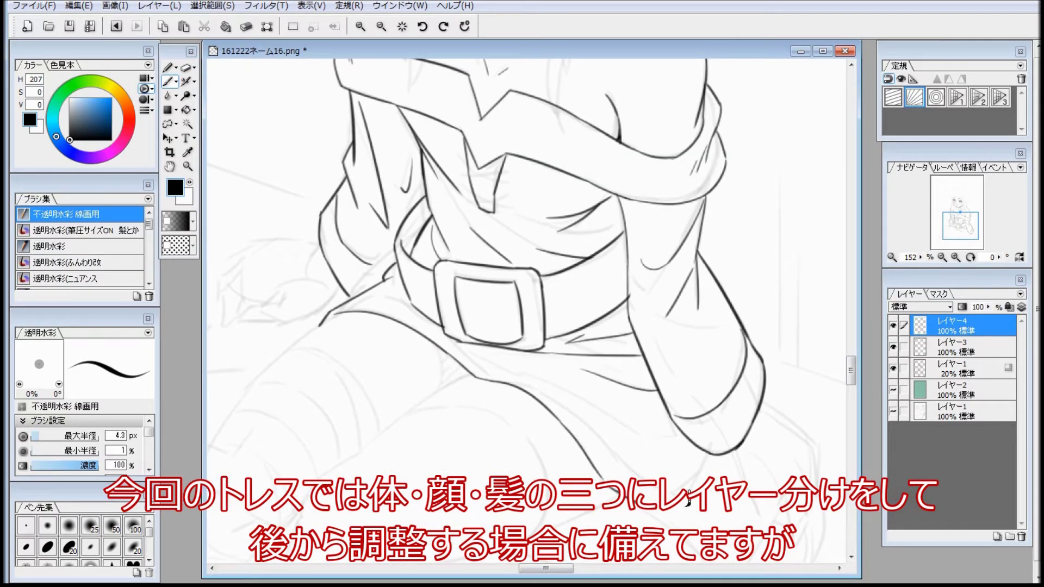
pyautogui.moveTo(600, 418); pyautogui.dragTo(690, 450)
pyautogui.moveTo(357, 233); pyautogui.dragTo(480, 221)
pyautogui.moveTo(591, 342); pyautogui.dragTo(791, 479)
# Trace the outline of the bare nearer leg around the knee and shin, with the folded cuff of its boot.
pyautogui.press('h')
pyautogui.moveTo(499, 381); pyautogui.dragTo(641, 535)
pyautogui.moveTo(585, 301); pyautogui.dragTo(740, 482)
pyautogui.moveTo(609, 490); pyautogui.dragTo(614, 209)
pyautogui.moveTo(312, 206); pyautogui.dragTo(517, 283)
pyautogui.moveTo(505, 279); pyautogui.dragTo(636, 374)
pyautogui.hotkey('ctrl', 'z')
pyautogui.moveTo(636, 224); pyautogui.dragTo(720, 322)
pyautogui.moveTo(620, 370); pyautogui.dragTo(718, 358)
pyautogui.moveTo(698, 281); pyautogui.dragTo(758, 326)
pyautogui.moveTo(609, 349); pyautogui.dragTo(634, 418)
pyautogui.moveTo(634, 419); pyautogui.dragTo(733, 416)
pyautogui.moveTo(722, 360); pyautogui.dragTo(733, 415)
pyautogui.moveTo(722, 360); pyautogui.dragTo(766, 379)
pyautogui.moveTo(666, 428); pyautogui.dragTo(686, 440)
pyautogui.moveTo(522, 261); pyautogui.dragTo(625, 445)
# Trace the outline of the other, bandaged leg down to its boot top.
pyautogui.press('h')
pyautogui.moveTo(311, 364); pyautogui.dragTo(341, 347)
pyautogui.moveTo(424, 308); pyautogui.dragTo(460, 296)
pyautogui.moveTo(447, 295)
pyautogui.mouseDown()
pyautogui.moveTo(569, 312)
pyautogui.moveTo(567, 420)
pyautogui.mouseUp()
pyautogui.moveTo(333, 231)
pyautogui.mouseDown()
pyautogui.moveTo(379, 227)
pyautogui.moveTo(427, 312)
pyautogui.mouseUp()
pyautogui.moveTo(413, 327); pyautogui.dragTo(543, 421)
pyautogui.press('h')
pyautogui.hotkey('ctrl', 'z')
pyautogui.moveTo(591, 377); pyautogui.dragTo(635, 360)
pyautogui.moveTo(678, 380); pyautogui.dragTo(722, 486)
pyautogui.moveTo(624, 289)
pyautogui.mouseDown()
pyautogui.moveTo(686, 337)
pyautogui.moveTo(667, 391)
pyautogui.mouseUp()
pyautogui.moveTo(516, 217); pyautogui.dragTo(616, 332)
pyautogui.moveTo(560, 235); pyautogui.dragTo(512, 341)
# Trace the bandage wraps running across the thigh and shin of the wrapped leg.
pyautogui.press('h')
pyautogui.moveTo(405, 292)
pyautogui.mouseDown()
pyautogui.moveTo(485, 356)
pyautogui.moveTo(487, 372)
pyautogui.mouseUp()
pyautogui.moveTo(384, 328); pyautogui.dragTo(469, 418)
pyautogui.moveTo(357, 379); pyautogui.dragTo(415, 463)
pyautogui.scroll(-1, 513, 222)
pyautogui.moveTo(581, 229)
pyautogui.mouseDown()
pyautogui.moveTo(487, 380)
pyautogui.moveTo(515, 372)
pyautogui.mouseUp()
pyautogui.moveTo(433, 290); pyautogui.dragTo(371, 304)
pyautogui.moveTo(362, 320)
pyautogui.mouseDown()
pyautogui.moveTo(339, 356)
pyautogui.moveTo(353, 319)
pyautogui.mouseUp()
# Trace the fingers of both hands resting on the seat and the lacing on the bodice's front.
pyautogui.press('h')
pyautogui.moveTo(702, 326); pyautogui.dragTo(675, 333)
pyautogui.moveTo(479, 402); pyautogui.dragTo(653, 317)
pyautogui.moveTo(412, 343)
pyautogui.mouseDown()
pyautogui.moveTo(370, 379)
pyautogui.moveTo(380, 454)
pyautogui.mouseUp()
pyautogui.moveTo(384, 432); pyautogui.dragTo(403, 412)
pyautogui.press('h')
pyautogui.moveTo(663, 429)
pyautogui.mouseDown()
pyautogui.moveTo(601, 396)
pyautogui.moveTo(614, 417)
pyautogui.mouseUp()
pyautogui.moveTo(621, 334); pyautogui.dragTo(635, 367)
pyautogui.moveTo(597, 377); pyautogui.dragTo(605, 394)
pyautogui.hotkey('ctrl', 'z')
pyautogui.moveTo(342, 223); pyautogui.dragTo(575, 446)
pyautogui.moveTo(512, 332); pyautogui.dragTo(563, 348)
pyautogui.moveTo(544, 109); pyautogui.dragTo(566, 261)
# Add a new top layer and name the layers 髪トレス, 体トレス, 顔トレス and, for the 20% rough, ラフ修正.
pyautogui.scroll(-5, 544, 261)
pyautogui.click(999, 537)
pyautogui.doubleClick(989, 343)
pyautogui.write('体トレス')
pyautogui.press('Return')
pyautogui.doubleClick(976, 326)
pyautogui.write('髪トレス')
pyautogui.doubleClick(967, 368)
pyautogui.write('顔トレス')
pyautogui.doubleClick(951, 390)
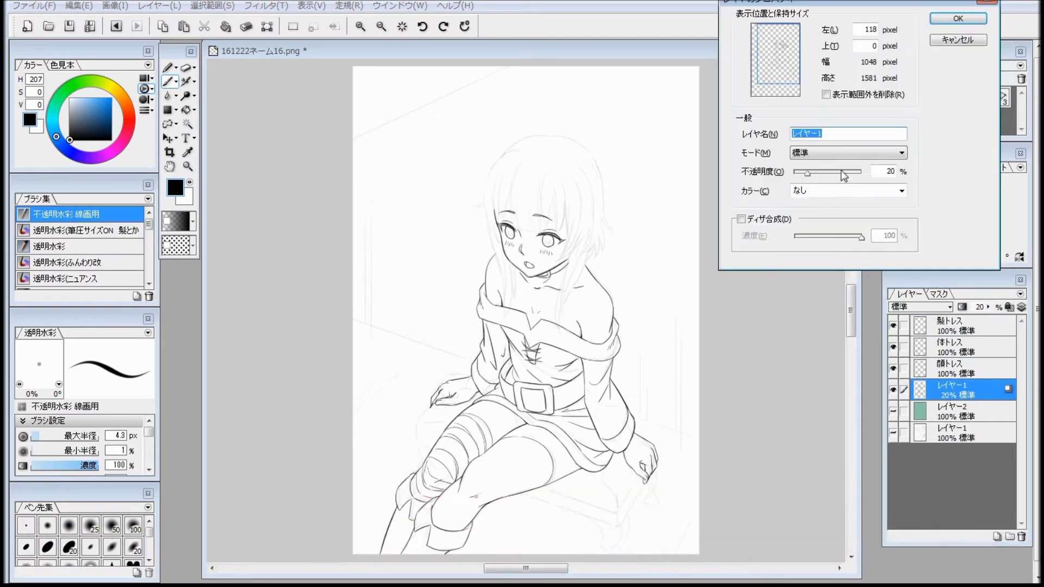
pyautogui.write('ラフ修正')
# Trace the strands of the bangs over the forehead on the 髪トレス layer.
pyautogui.click(968, 326)
pyautogui.scroll(5, 532, 186)
pyautogui.moveTo(548, 163); pyautogui.dragTo(543, 296)
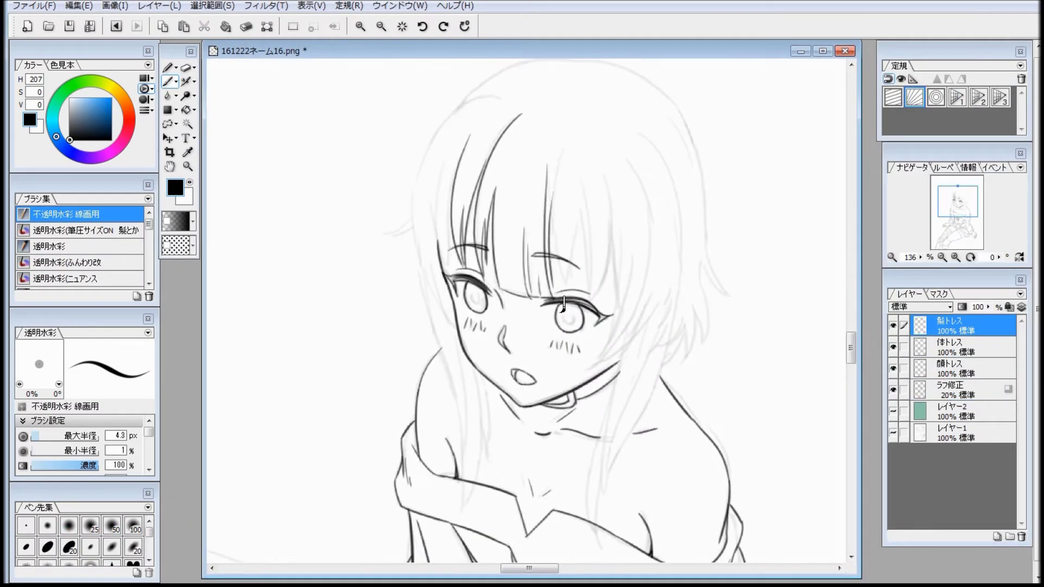
pyautogui.moveTo(560, 147); pyautogui.dragTo(612, 307)
pyautogui.moveTo(451, 166); pyautogui.dragTo(496, 261)
# Trace the long side locks hanging past both cheeks down to the chest.
pyautogui.moveTo(636, 209); pyautogui.dragTo(577, 383)
pyautogui.moveTo(479, 274)
pyautogui.mouseDown()
pyautogui.moveTo(441, 380)
pyautogui.moveTo(467, 500)
pyautogui.mouseUp()
pyautogui.moveTo(621, 104); pyautogui.dragTo(598, 446)
pyautogui.moveTo(650, 316); pyautogui.dragTo(593, 552)
# Trace the outer silhouette of the hair over the crown and down to the flicked ends on both sides.
pyautogui.moveTo(707, 140); pyautogui.dragTo(714, 244)
pyautogui.press('h')
pyautogui.moveTo(546, 96); pyautogui.dragTo(631, 167)
pyautogui.moveTo(633, 178); pyautogui.dragTo(674, 237)
pyautogui.moveTo(348, 215); pyautogui.dragTo(320, 287)
pyautogui.moveTo(361, 316); pyautogui.dragTo(387, 375)
pyautogui.press('h')
pyautogui.moveTo(568, 142); pyautogui.dragTo(692, 278)
pyautogui.press('h')
pyautogui.moveTo(484, 141); pyautogui.dragTo(609, 191)
pyautogui.press('h')
pyautogui.scroll(-5, 630, 478)
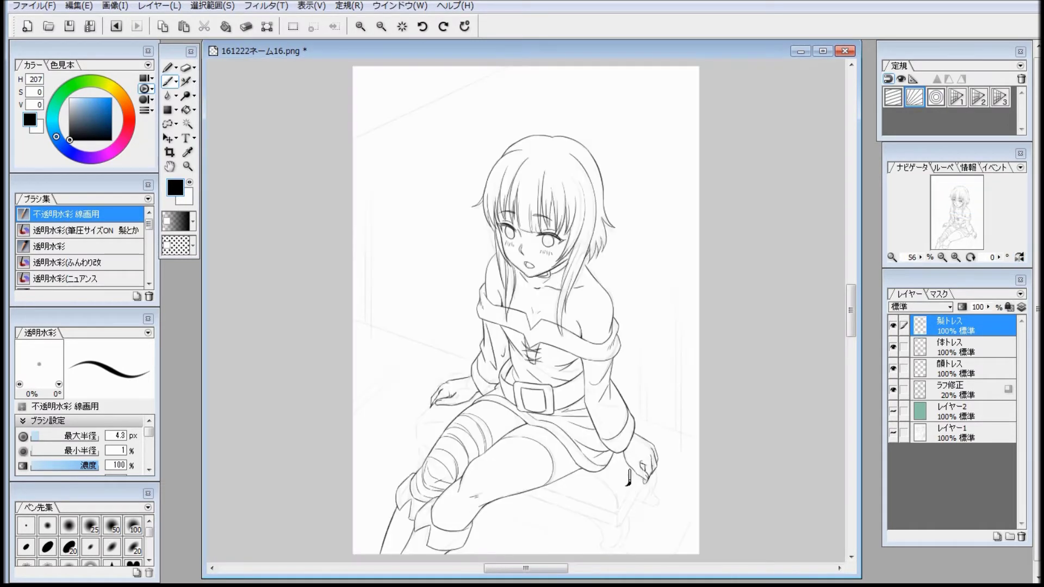
# Clean up the body lines on the 体トレス layer with the hard eraser and retouch them with the line brush.
pyautogui.scroll(6, 564, 239)
pyautogui.click(965, 352)
pyautogui.press('e')
pyautogui.click(402, 26)
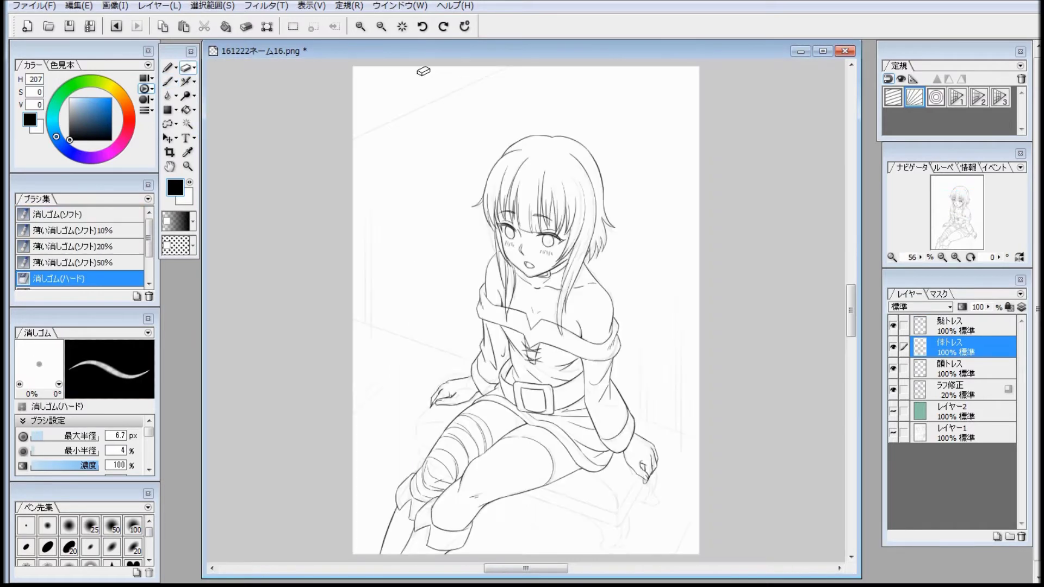
pyautogui.press('b')
pyautogui.scroll(5, 541, 359)
pyautogui.moveTo(522, 235); pyautogui.dragTo(592, 298)
pyautogui.moveTo(814, 201); pyautogui.dragTo(666, 127)
pyautogui.moveTo(484, 93); pyautogui.dragTo(597, 296)
# Hide the ラフ修正 rough layer and pick the pale skin swatch (H 29, S 20, V 100) as the drawing colour.
pyautogui.click(402, 26)
pyautogui.click(963, 325)
pyautogui.moveTo(893, 347); pyautogui.dragTo(893, 369)
pyautogui.click(72, 66)
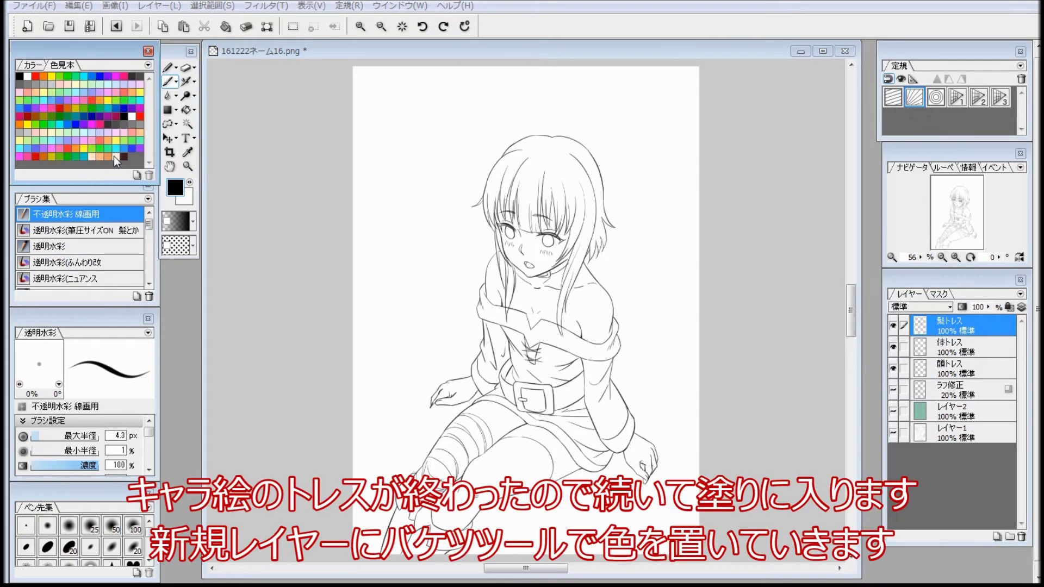
pyautogui.click(115, 156)
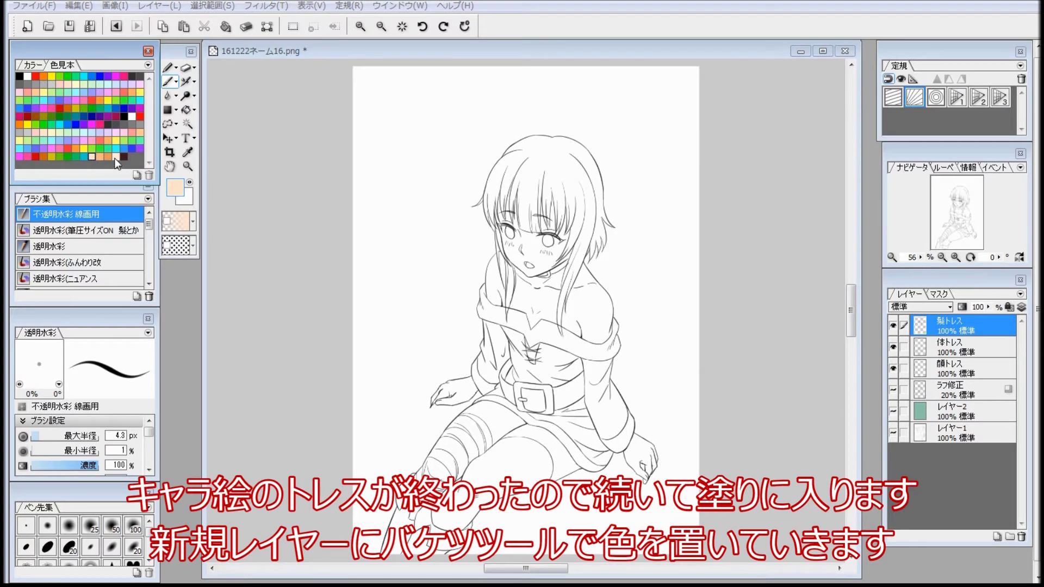
pyautogui.click(33, 66)
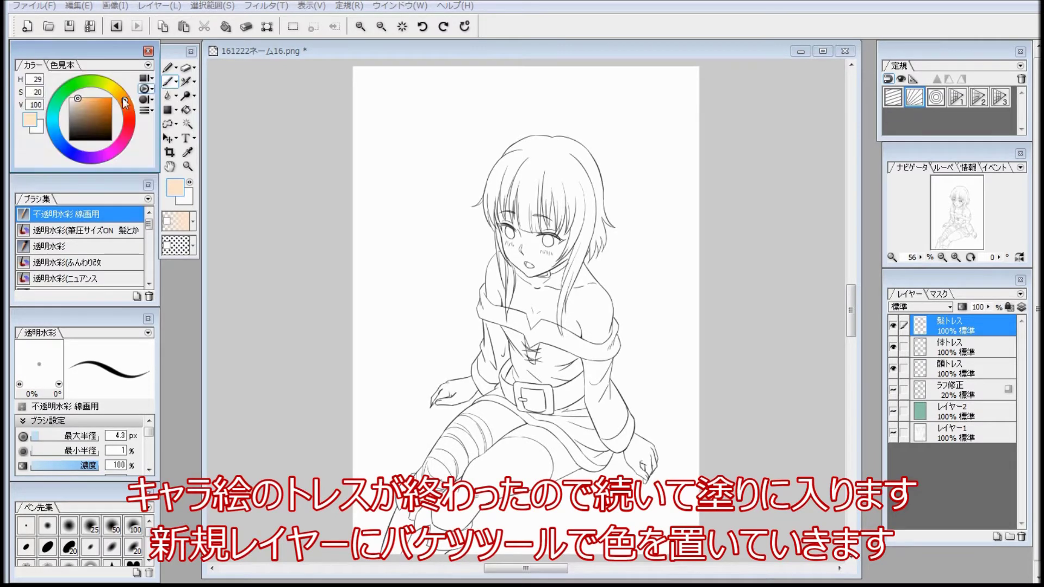
# Choose the bucket fill tool and add a new layer between 顔トレス and ラフ修正 for the base colour.
pyautogui.click(186, 110)
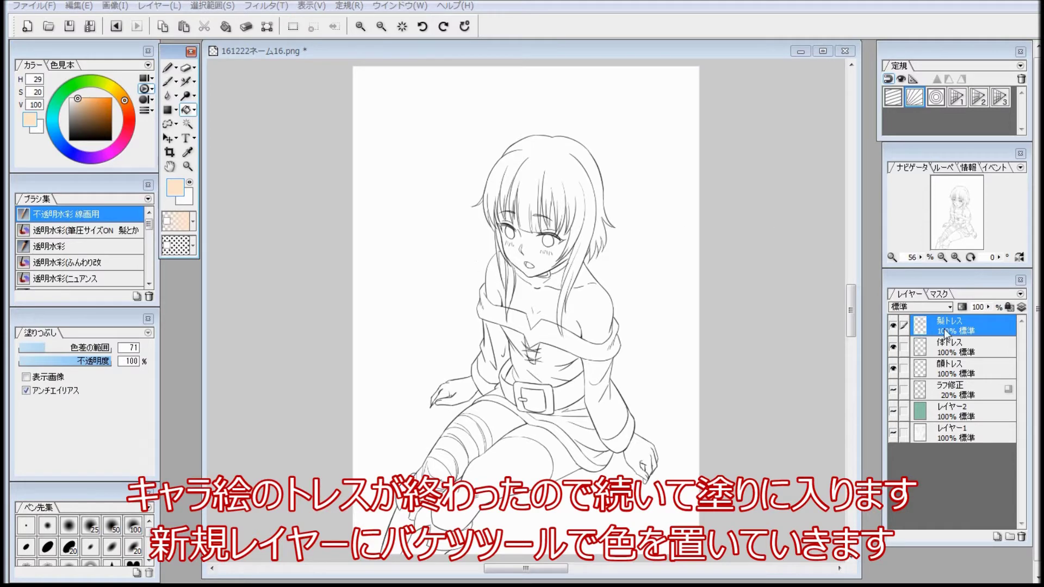
pyautogui.click(983, 390)
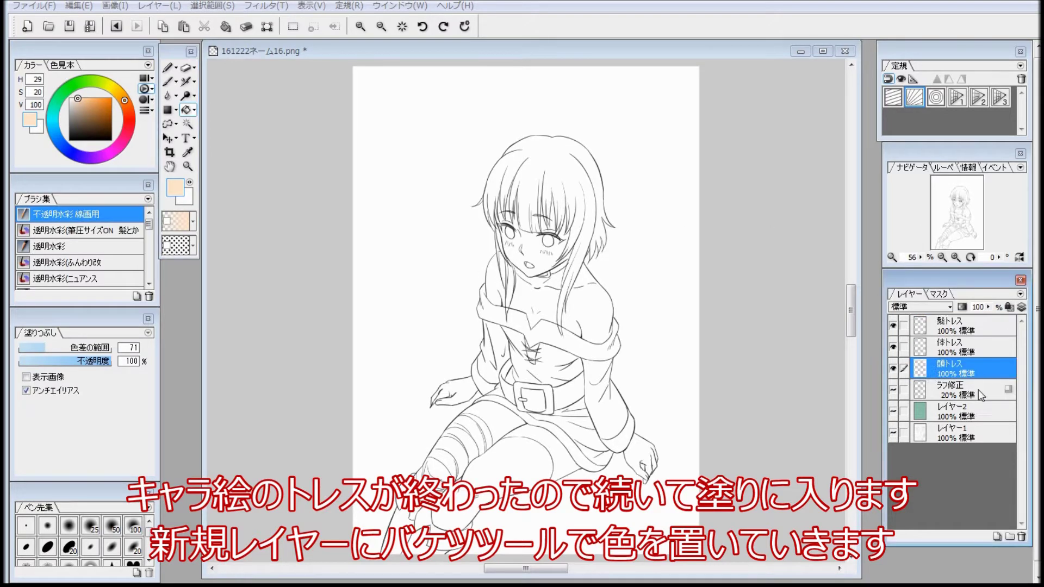
pyautogui.click(997, 537)
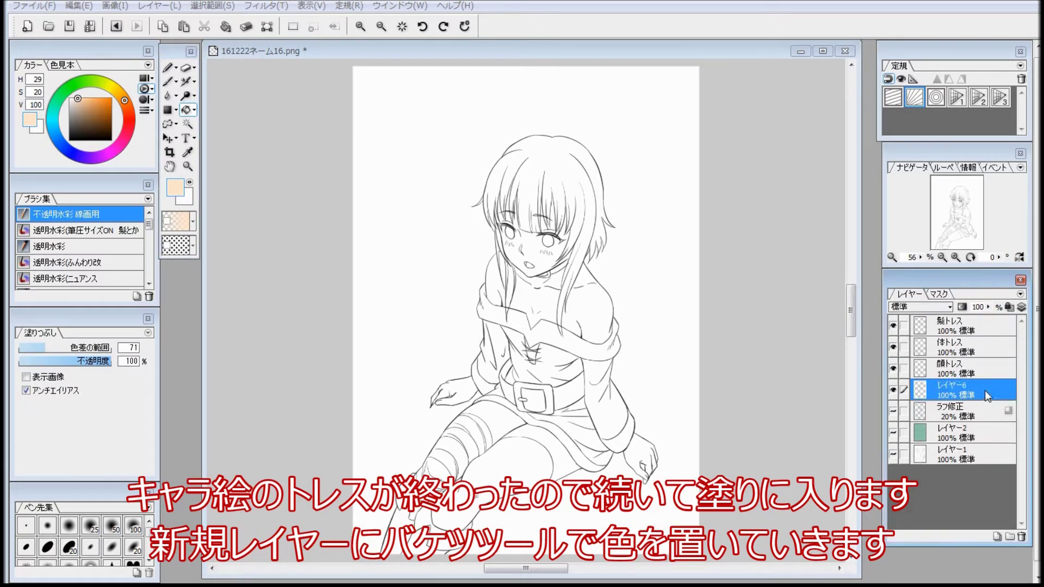
# Turn on 表示画像 for the bucket tool and fill the bare shoulder with the skin colour.
pyautogui.click(598, 307)
pyautogui.hotkey('ctrl', 'z')
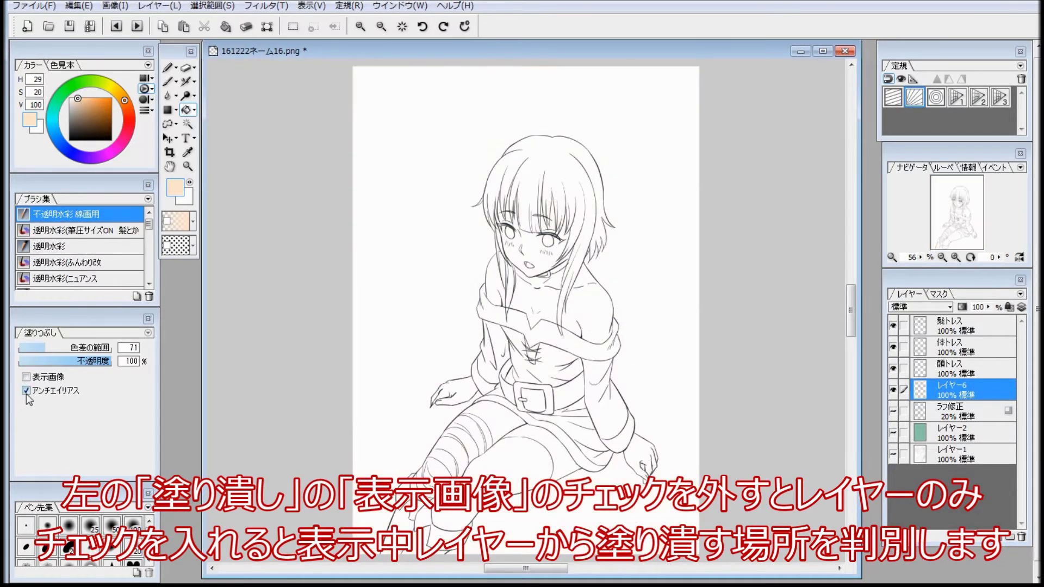
pyautogui.click(25, 377)
pyautogui.click(598, 310)
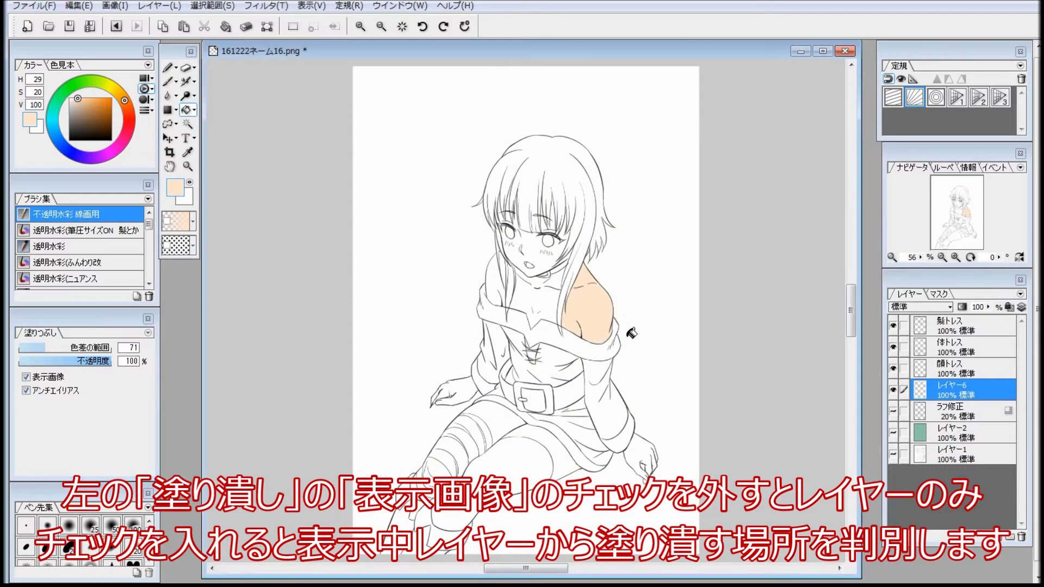
# Zoom in on the shoulder and toggle the 体トレス layer's visibility to check the fill for unpainted gaps.
pyautogui.press('space')
pyautogui.scroll(6, 598, 380)
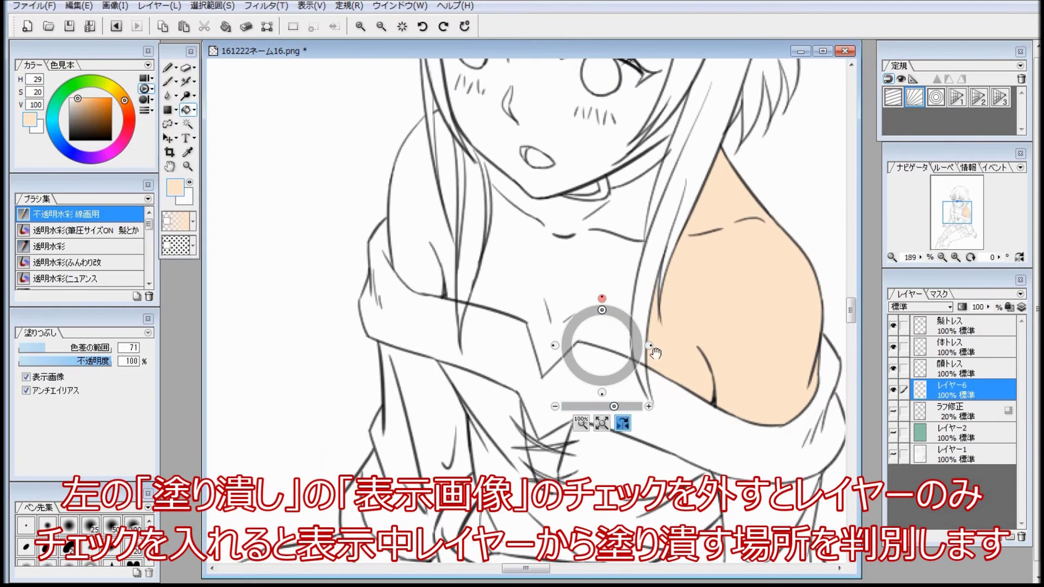
pyautogui.moveTo(597, 385); pyautogui.dragTo(556, 366)
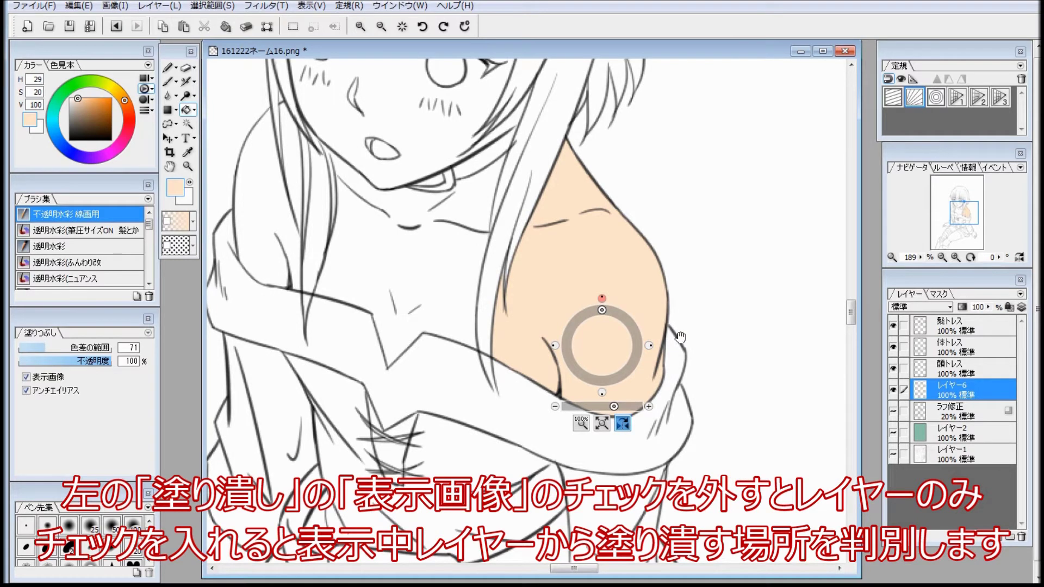
pyautogui.click(893, 347)
pyautogui.click(893, 347)
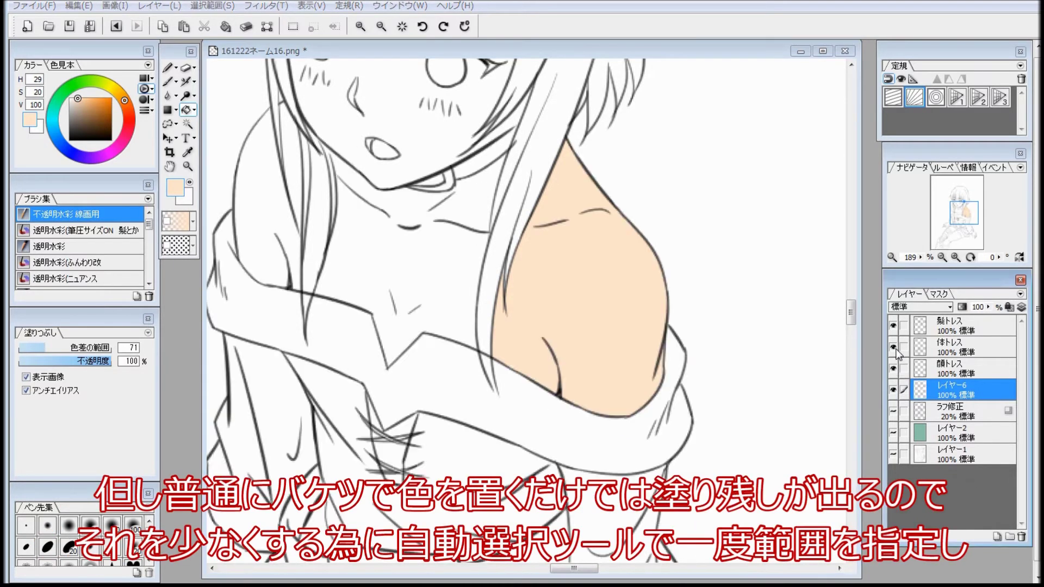
pyautogui.click(893, 349)
pyautogui.click(893, 348)
pyautogui.click(894, 348)
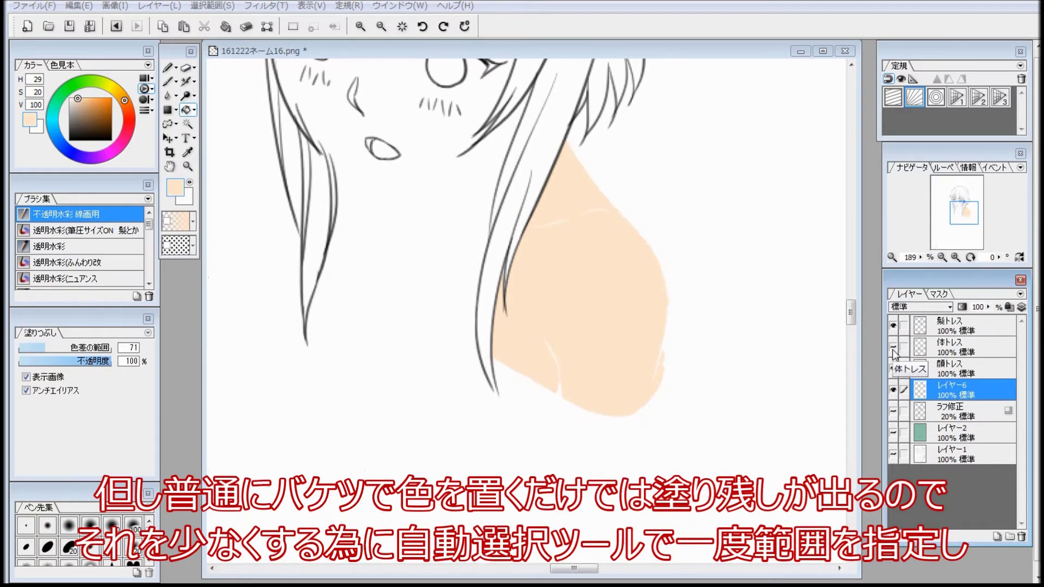
pyautogui.click(893, 353)
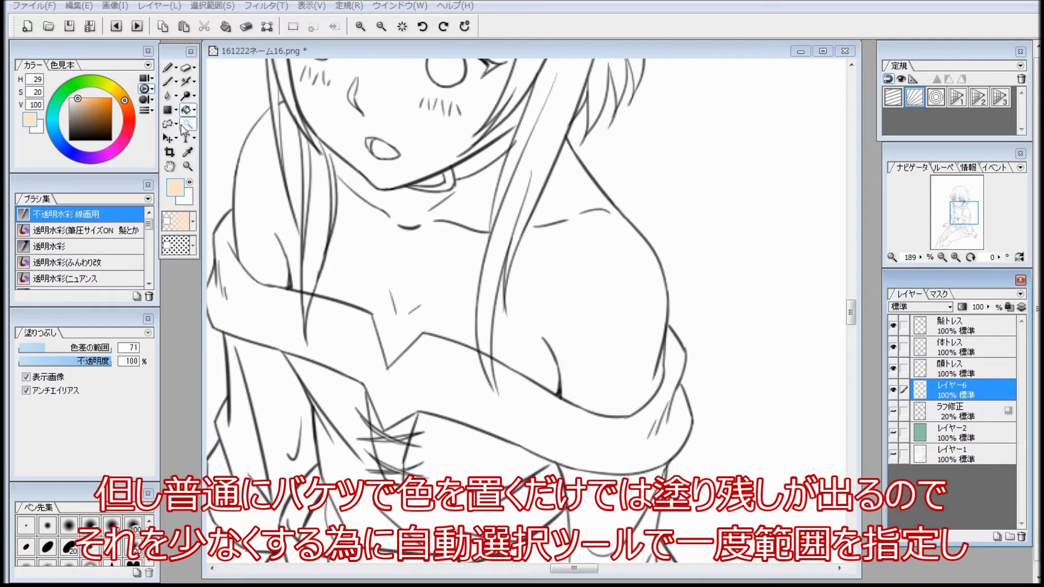
# Select the bare shoulder area with the 自動選択 tool and expand the selection by 1 pixel.
pyautogui.click(185, 125)
pyautogui.click(596, 294)
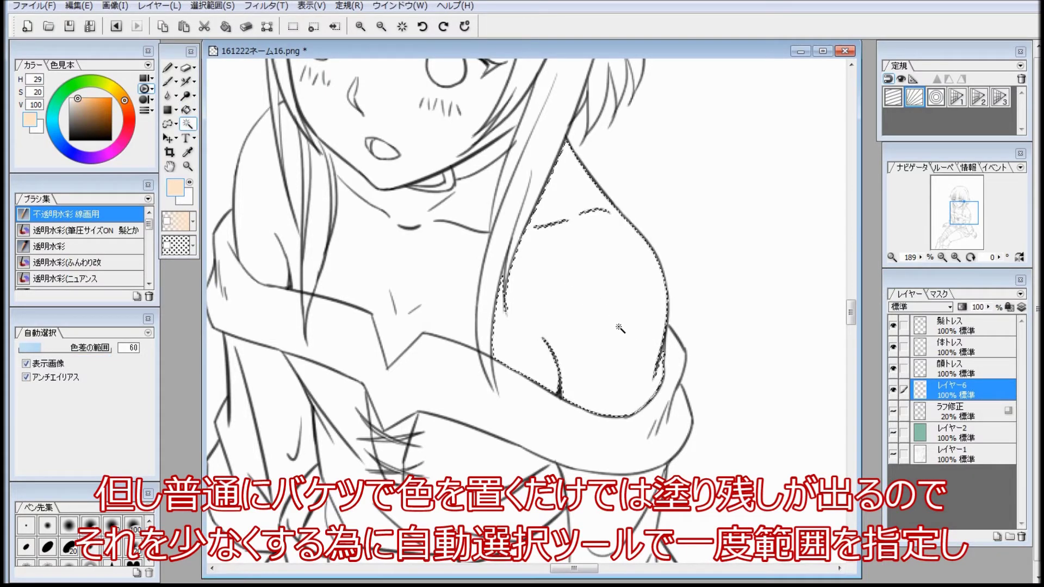
pyautogui.click(160, 7)
pyautogui.moveTo(212, 6)
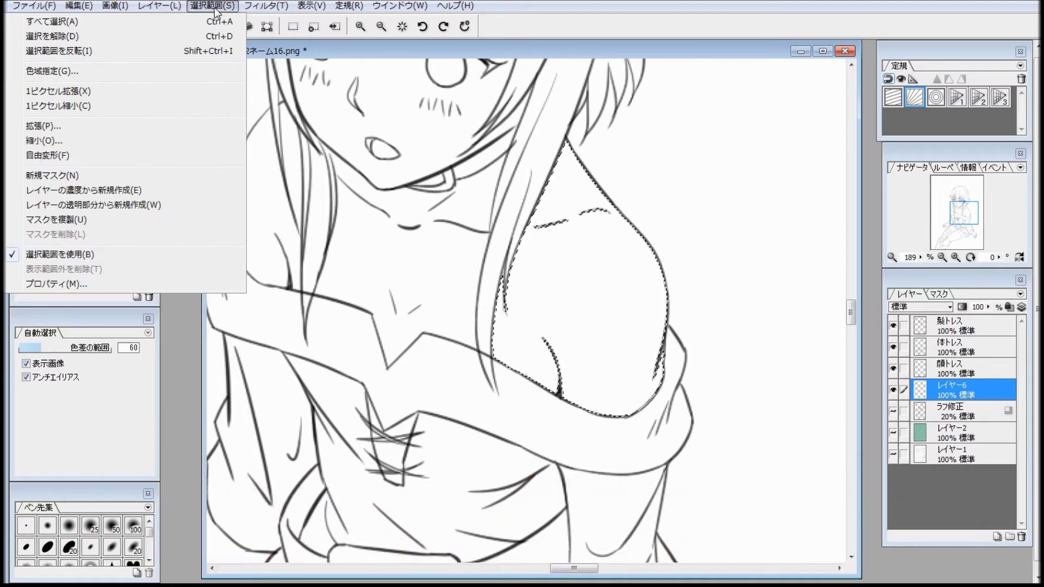
pyautogui.click(87, 92)
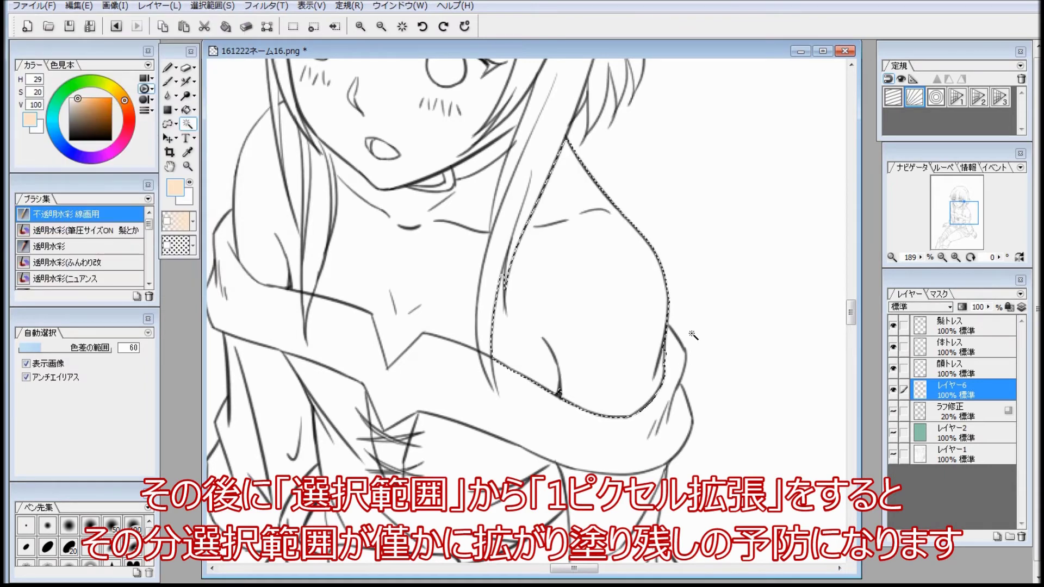
# Fill the expanded shoulder selection with the skin colour, deselect it, and check the fill with the 体トレス lines hidden.
pyautogui.click(186, 109)
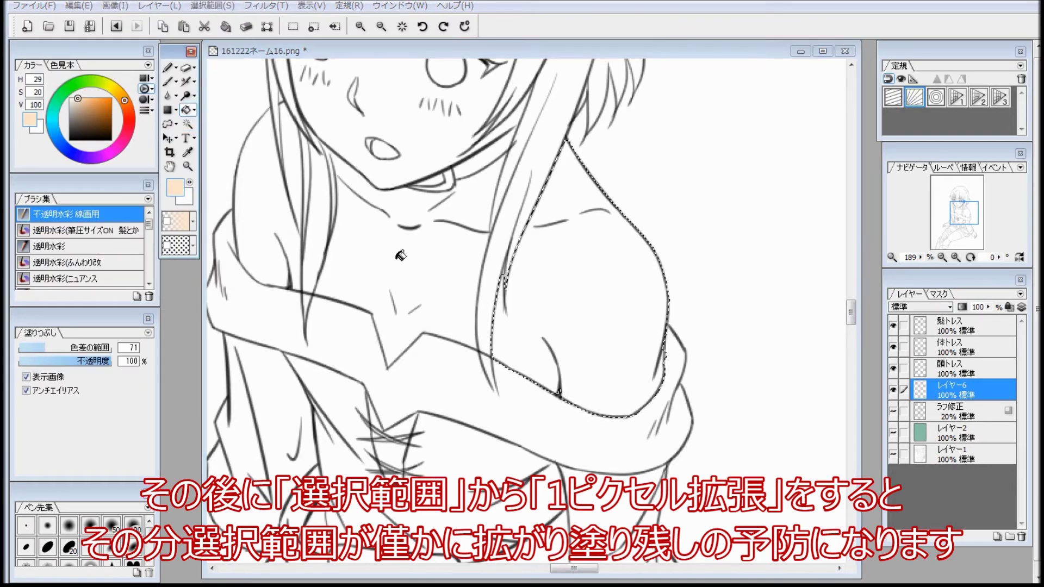
pyautogui.click(595, 285)
pyautogui.hotkey('ctrl', 'd')
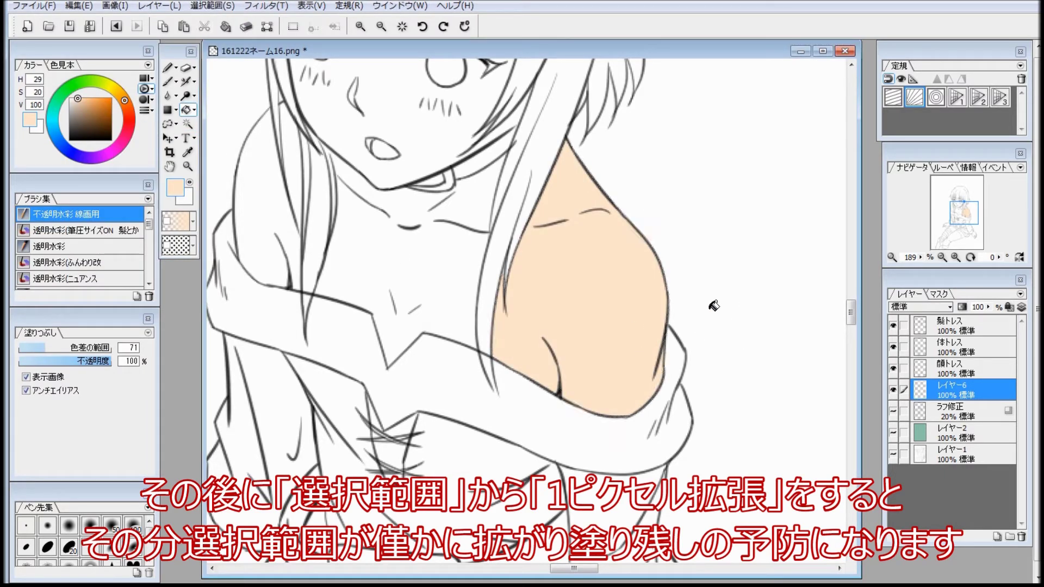
pyautogui.click(893, 347)
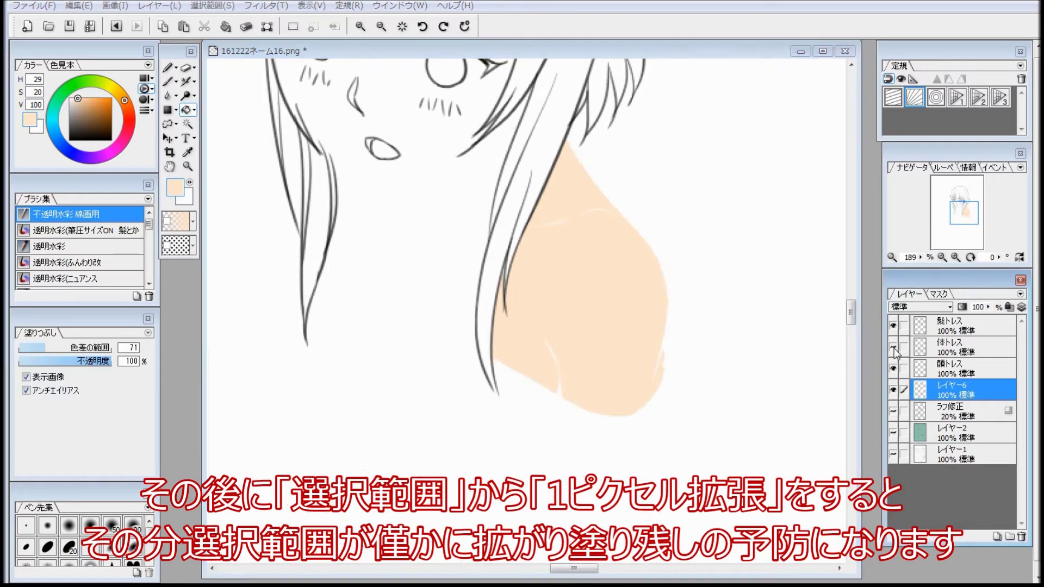
pyautogui.click(894, 347)
pyautogui.click(894, 347)
pyautogui.click(893, 347)
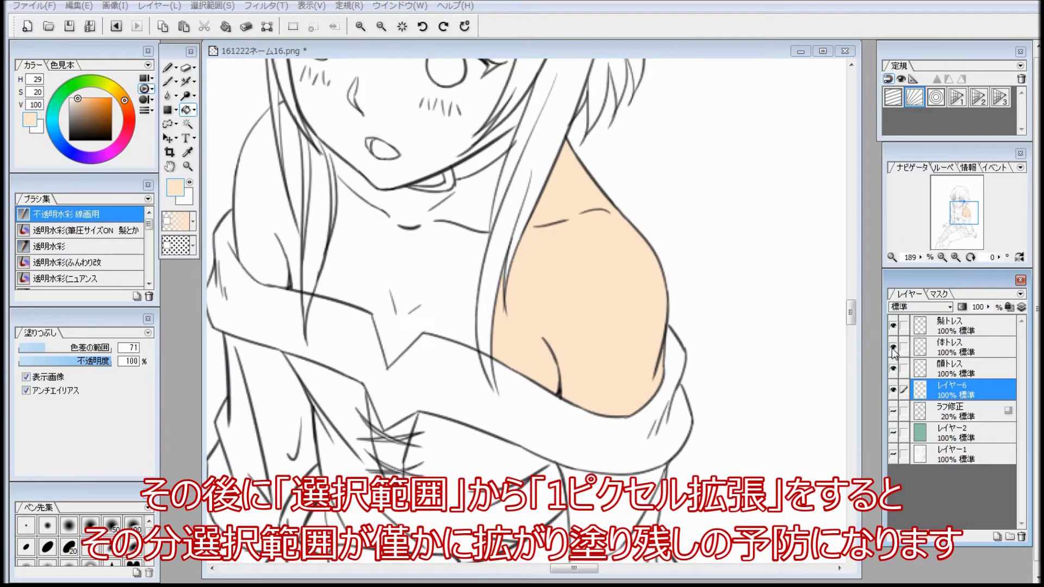
# Select the neck and chest area with the 自動選択 tool and expand the selection by 1 pixel.
pyautogui.click(187, 123)
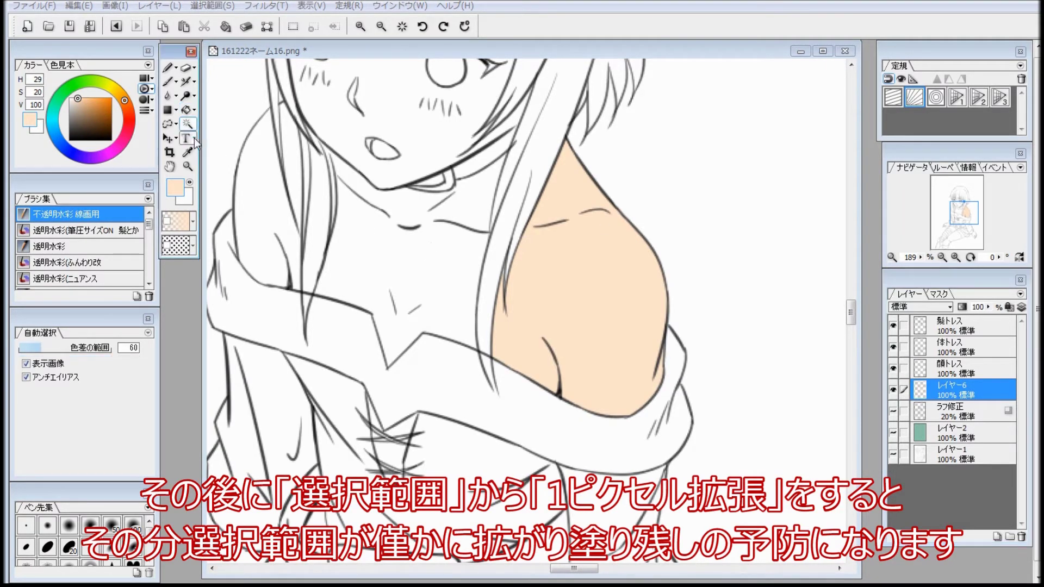
pyautogui.click(423, 280)
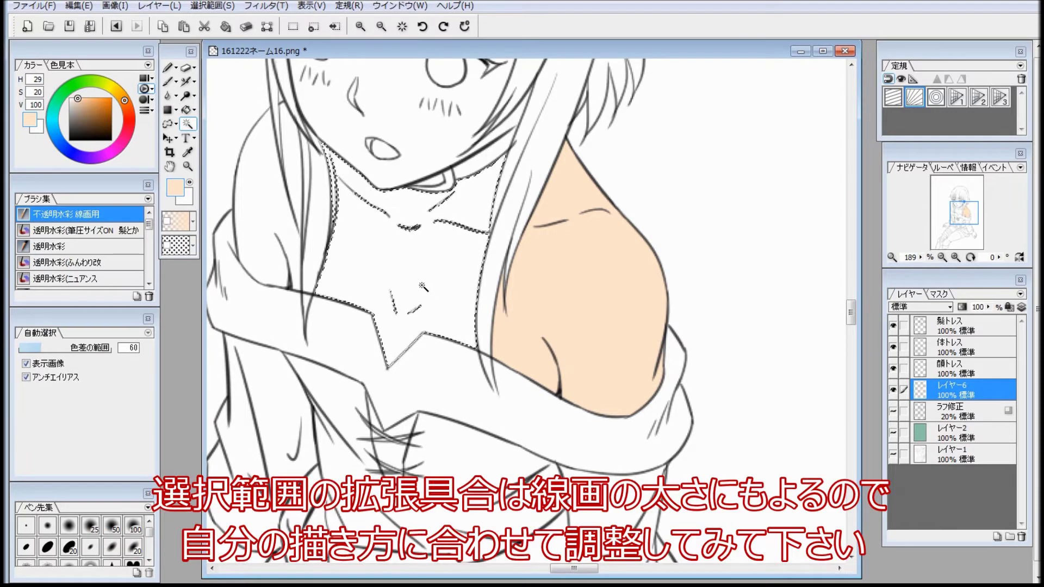
pyautogui.click(210, 6)
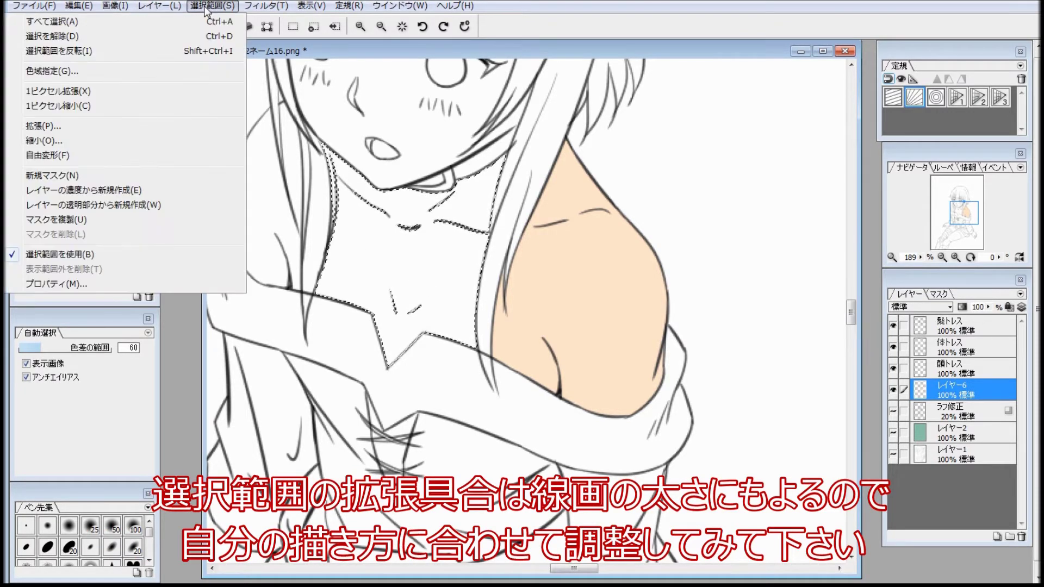
pyautogui.click(200, 92)
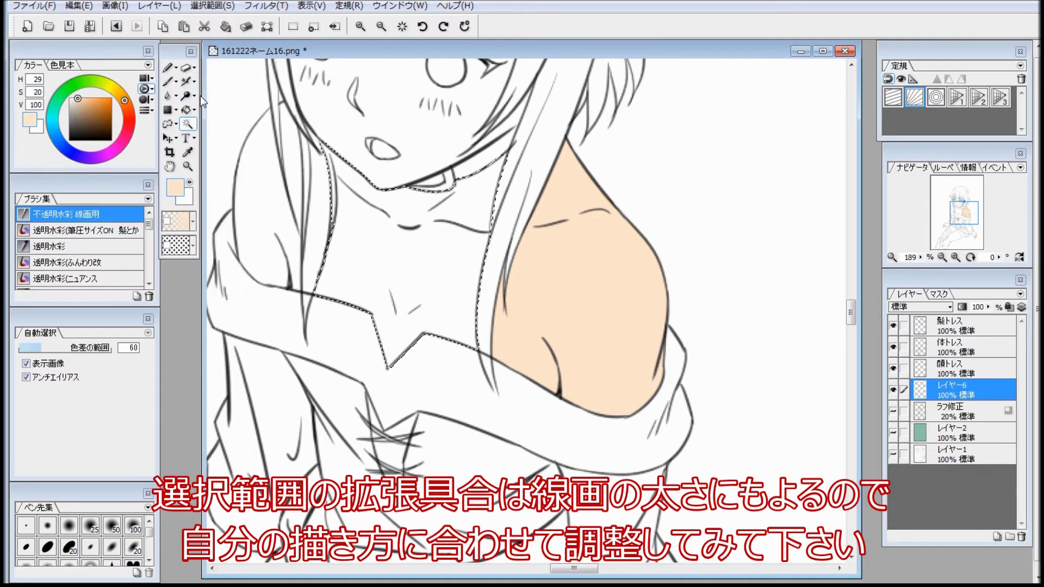
# Fill the neck and chest selection with the skin colour, deselect it, and check the fill by toggling the 体トレス layer's visibility.
pyautogui.click(187, 109)
pyautogui.click(407, 261)
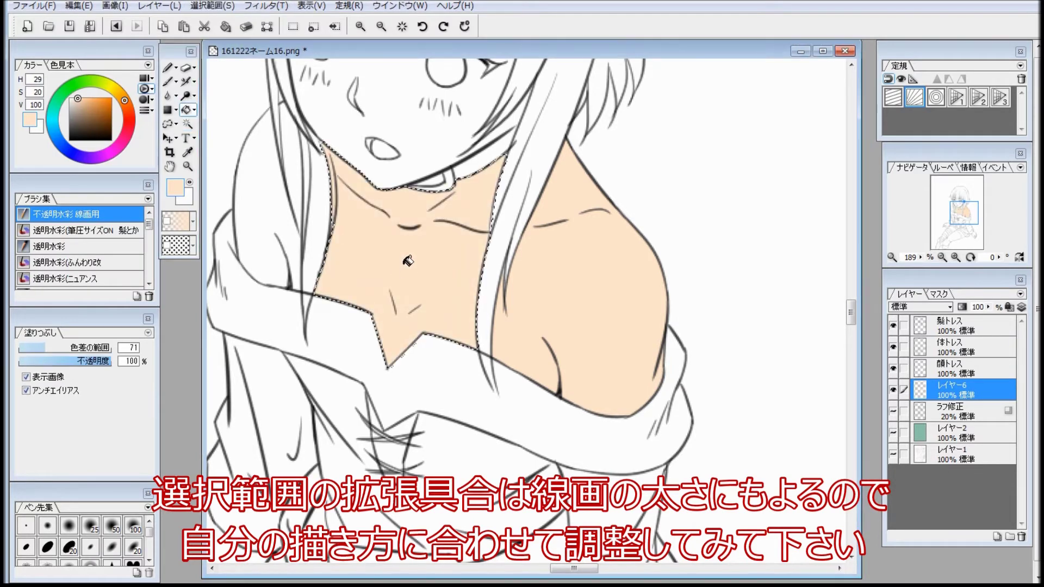
pyautogui.hotkey('ctrl', 'd')
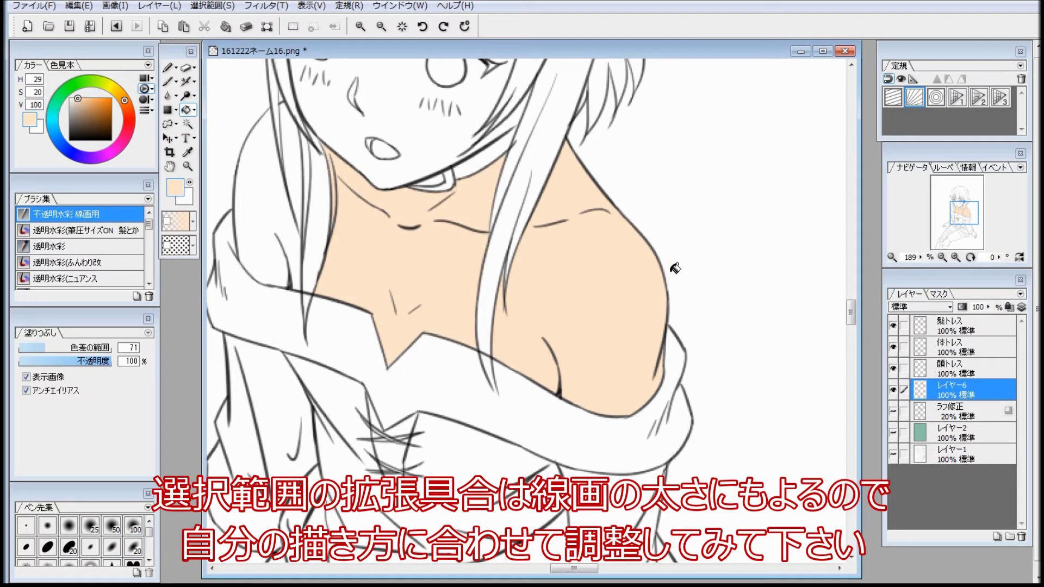
pyautogui.click(894, 348)
pyautogui.click(893, 348)
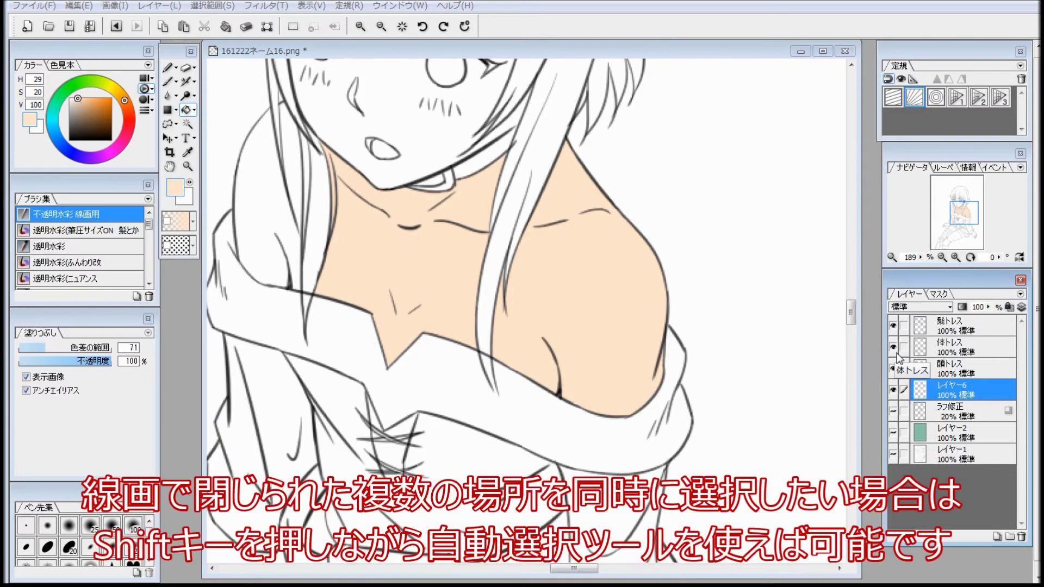
pyautogui.click(893, 348)
pyautogui.click(893, 348)
pyautogui.click(893, 348)
pyautogui.click(894, 348)
# Select the other bare shoulder, both hands and the bare thighs together with the 自動選択 tool and expand the selection.
pyautogui.press('space')
pyautogui.moveTo(371, 242); pyautogui.dragTo(520, 269)
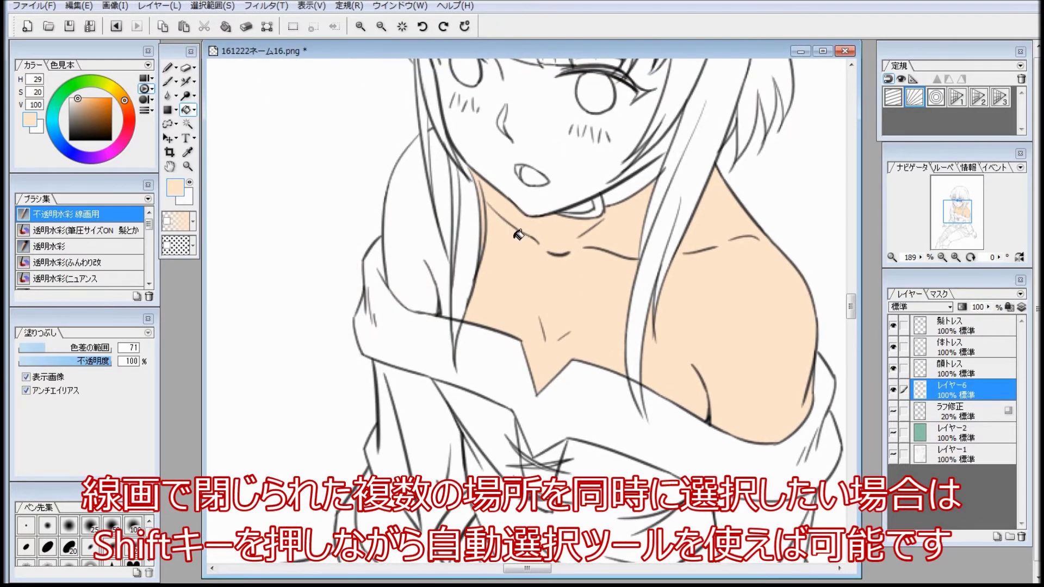
pyautogui.click(187, 124)
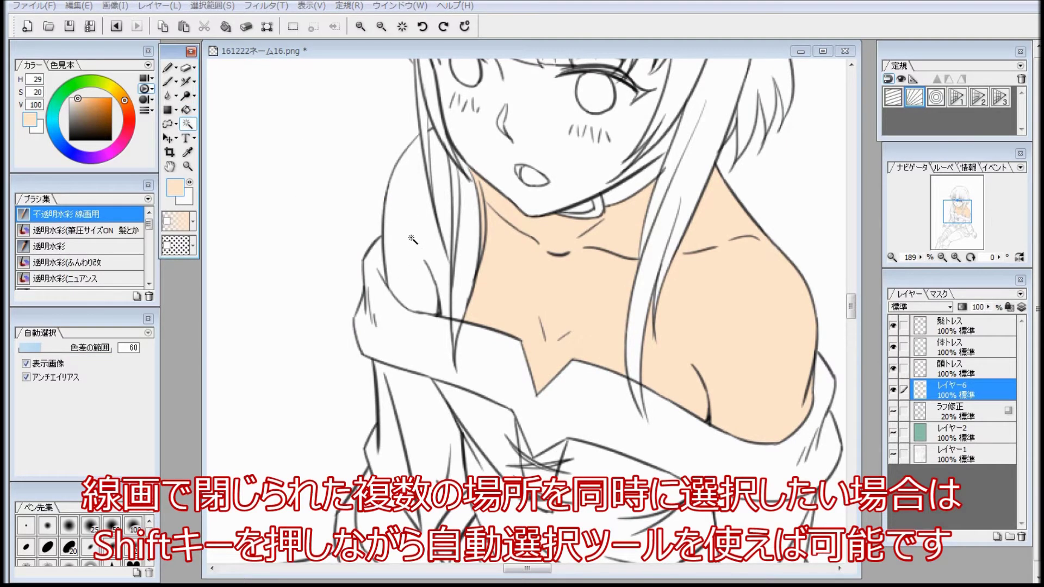
pyautogui.click(411, 240)
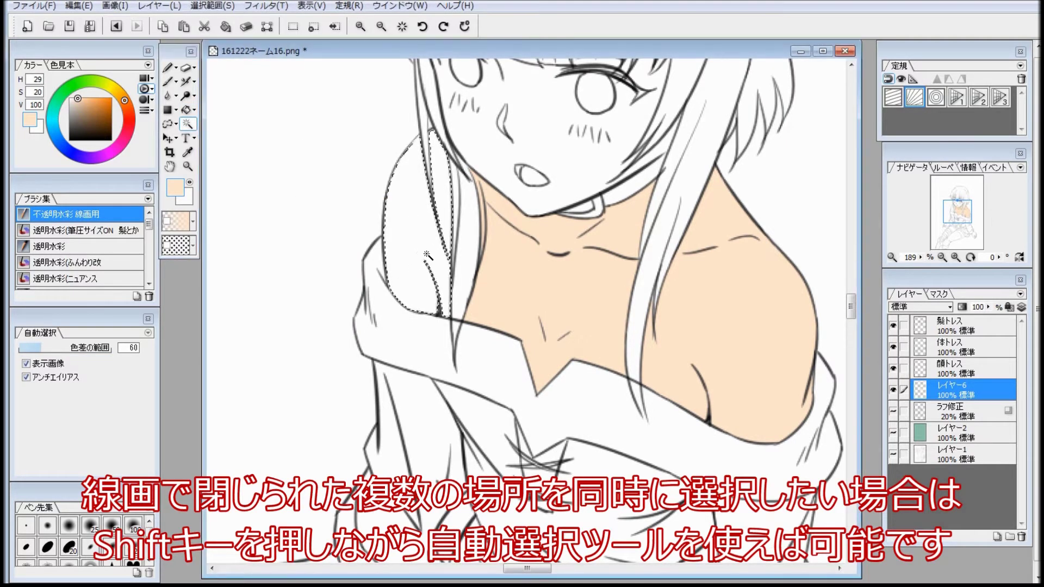
pyautogui.click(402, 27)
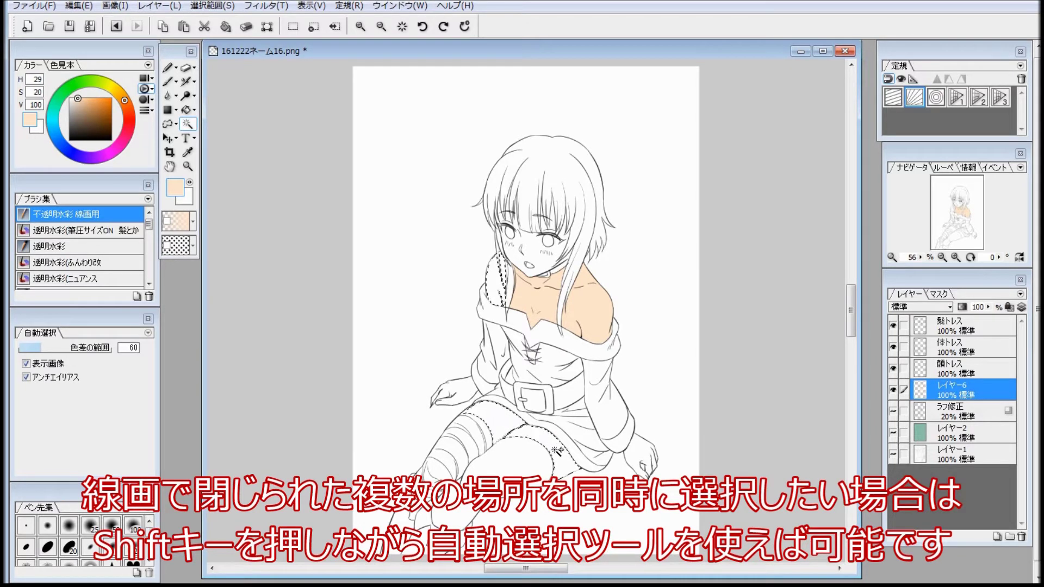
pyautogui.keyDown('shift'); pyautogui.click(644, 457); pyautogui.keyUp('shift')
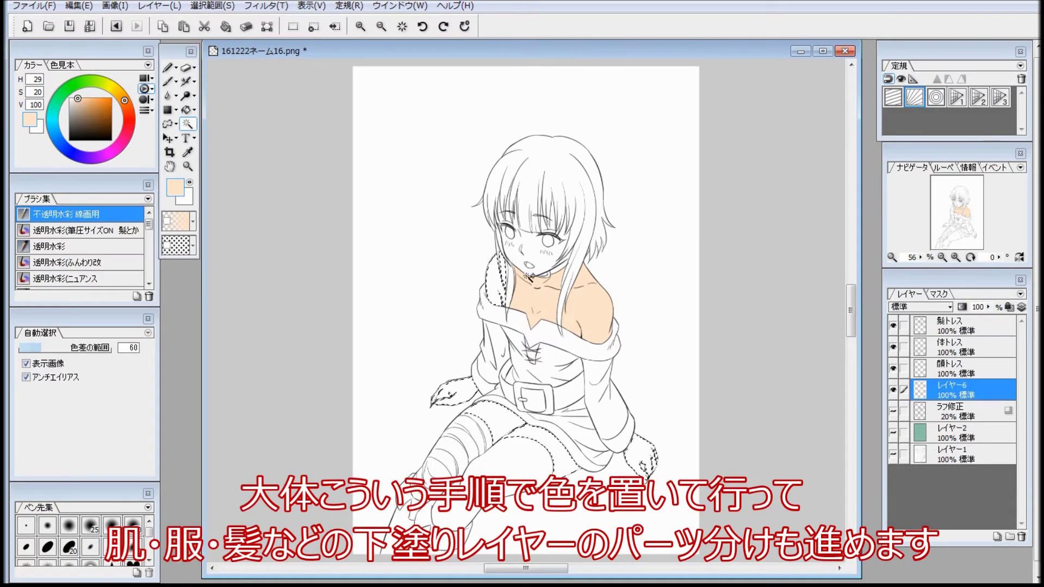
pyautogui.click(212, 5)
pyautogui.click(175, 92)
# Fill the selected shoulder, hands and thighs with the skin colour and deselect them.
pyautogui.click(187, 109)
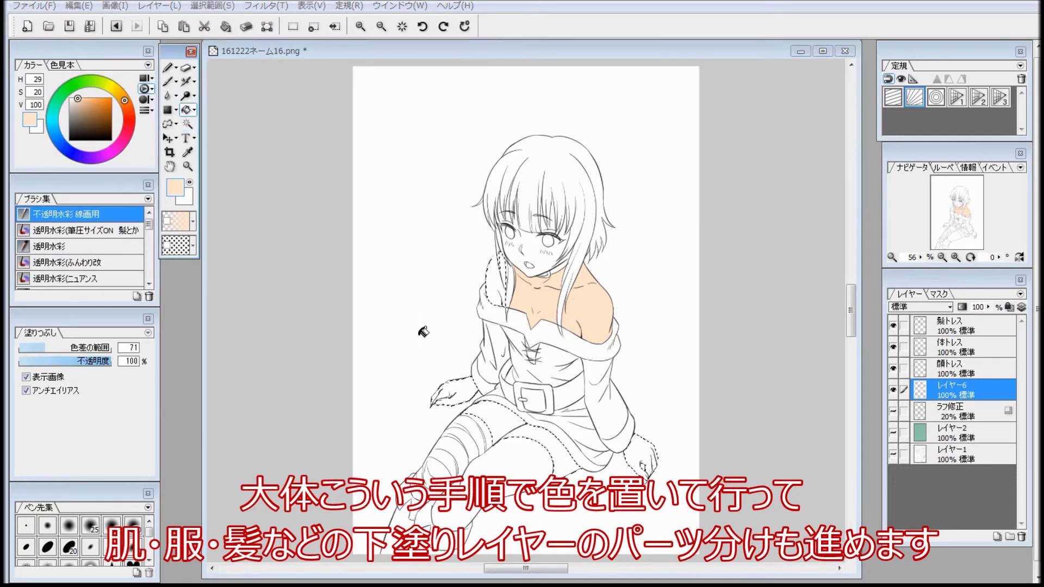
pyautogui.click(503, 290)
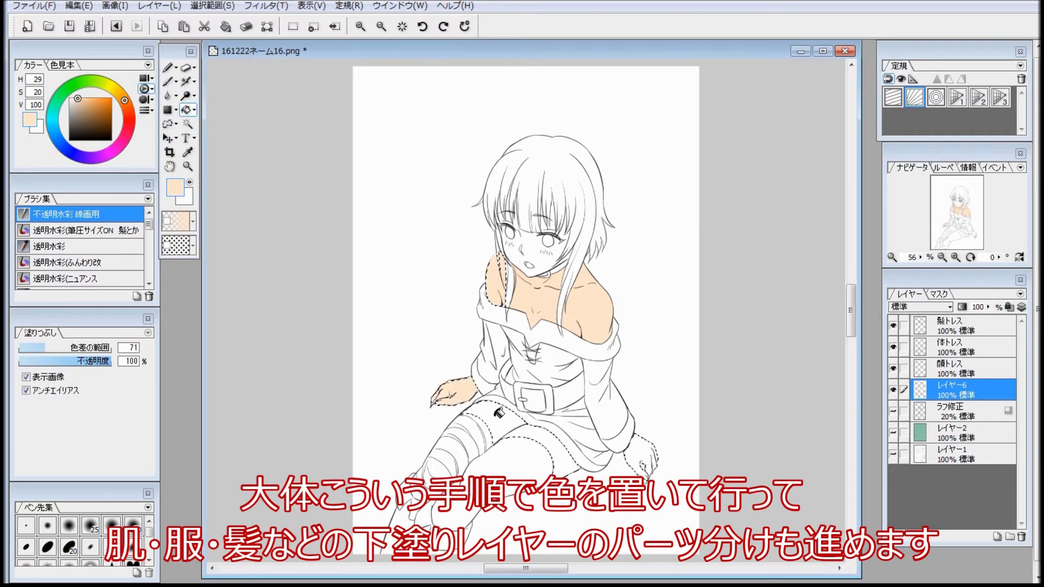
pyautogui.hotkey('ctrl', 'd')
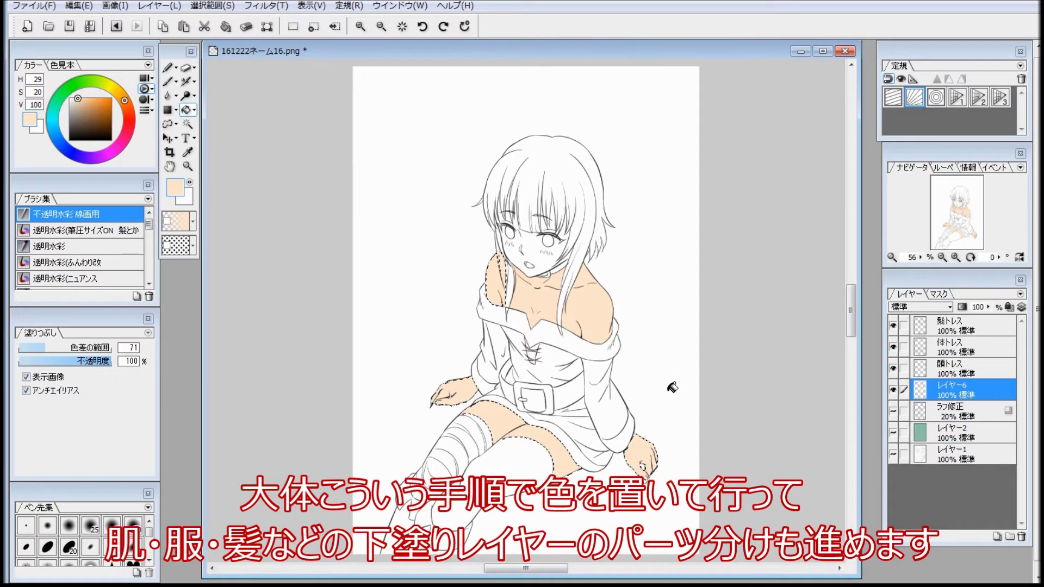
# Select the face area with the 自動選択 tool, fill it with the skin colour and deselect it.
pyautogui.scroll(3, 544, 322)
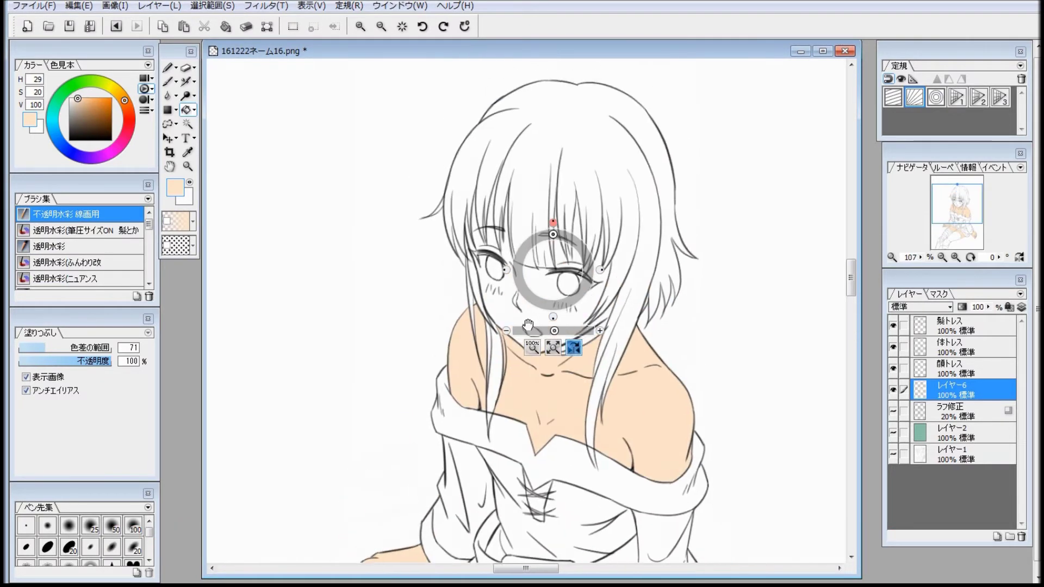
pyautogui.moveTo(521, 453); pyautogui.dragTo(530, 408)
pyautogui.press('w')
pyautogui.click(564, 275)
pyautogui.press('g')
pyautogui.click(564, 275)
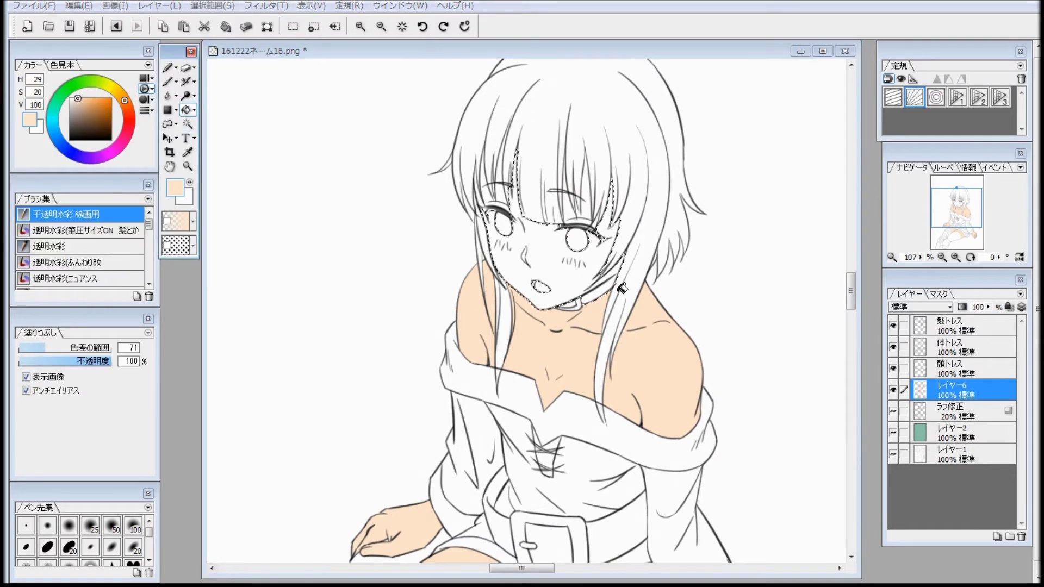
pyautogui.hotkey('ctrl', 'd')
# Select the forehead skin gaps between the strands of the bangs and fill them with the skin colour.
pyautogui.press('w')
pyautogui.scroll(4, 566, 207)
pyautogui.click(597, 239)
pyautogui.keyDown('shift'); pyautogui.click(556, 242); pyautogui.keyUp('shift')
pyautogui.keyDown('shift'); pyautogui.click(620, 271); pyautogui.keyUp('shift')
pyautogui.keyDown('shift'); pyautogui.click(407, 212); pyautogui.keyUp('shift')
pyautogui.keyDown('shift'); pyautogui.click(374, 216); pyautogui.keyUp('shift')
pyautogui.click(187, 109)
pyautogui.click(449, 172)
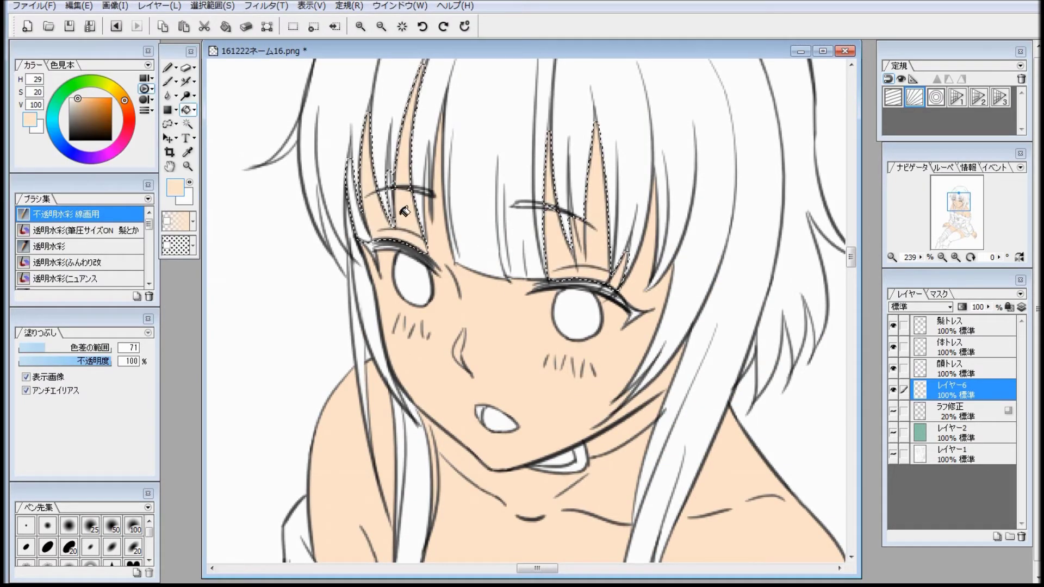
pyautogui.hotkey('ctrl', 'd')
pyautogui.click(187, 125)
pyautogui.click(169, 81)
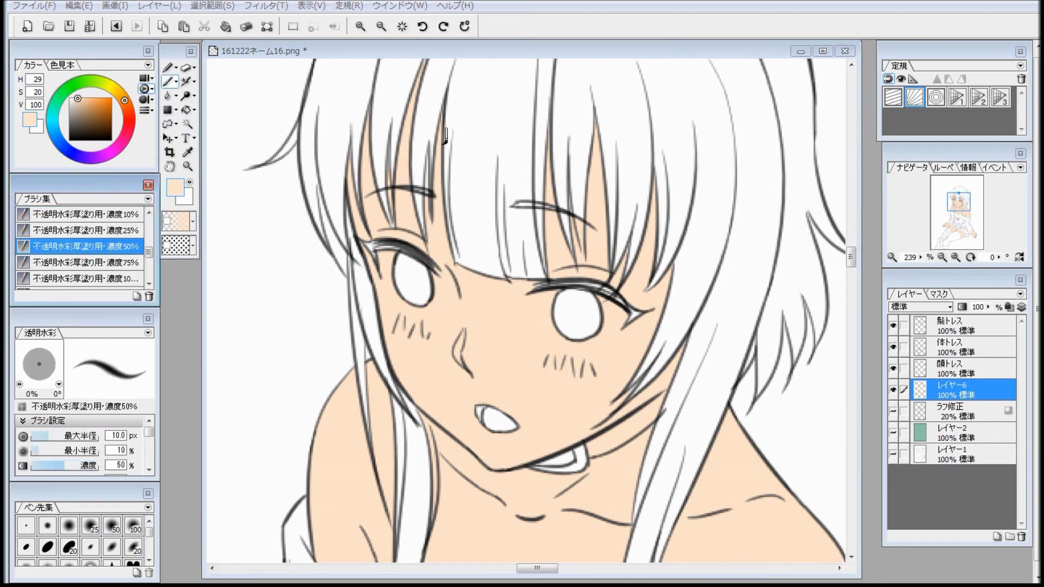
# Select the unpainted fingertip of the hand beside the skirt, expand the selection and fill it with the skin colour.
pyautogui.hotkey('ctrl', '0')
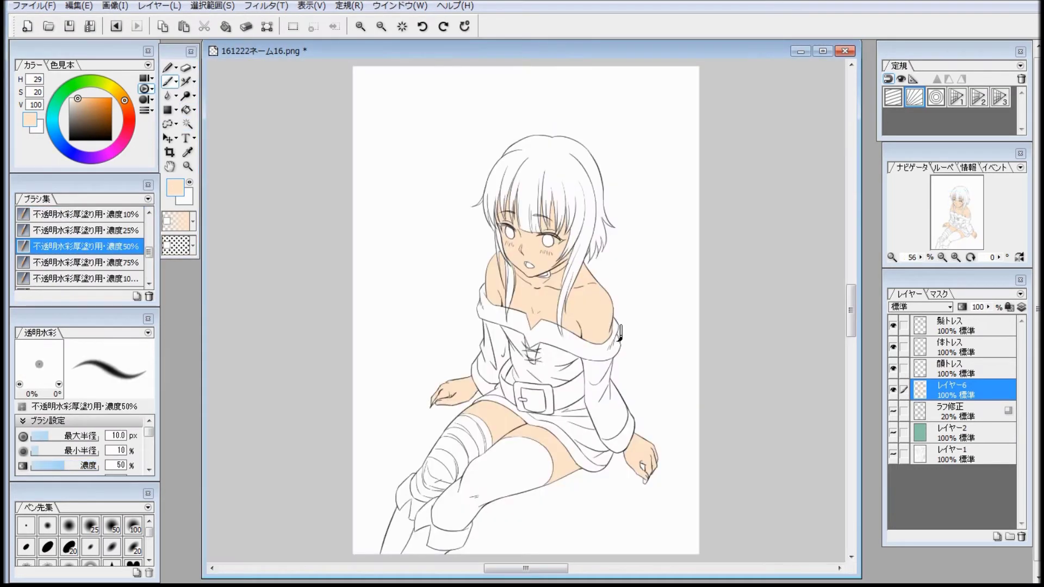
pyautogui.scroll(3, 619, 330)
pyautogui.moveTo(641, 438); pyautogui.dragTo(602, 188)
pyautogui.click(188, 124)
pyautogui.click(720, 388)
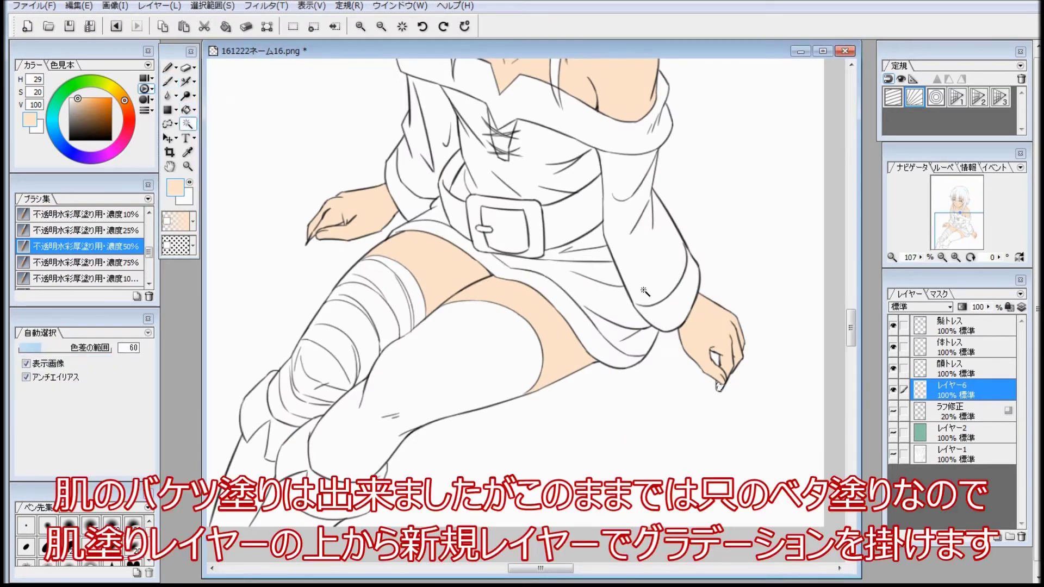
pyautogui.click(224, 7)
pyautogui.click(265, 119)
pyautogui.click(186, 109)
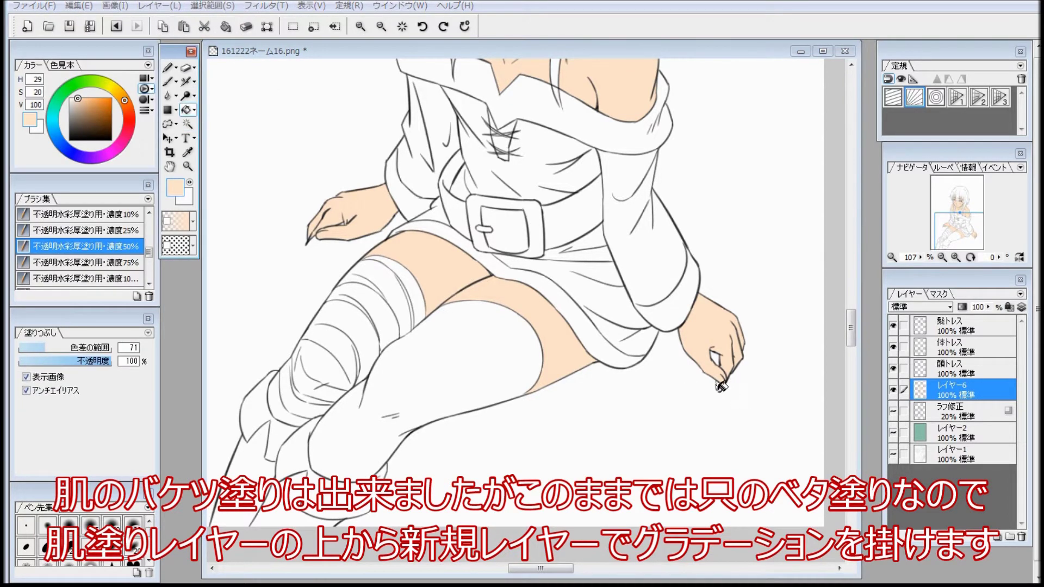
pyautogui.click(719, 388)
pyautogui.hotkey('ctrl', 'd')
# Add a new layer above レイヤー6 and set the drawing colour to H 21, S 42, V 100.
pyautogui.moveTo(850, 327); pyautogui.dragTo(847, 264)
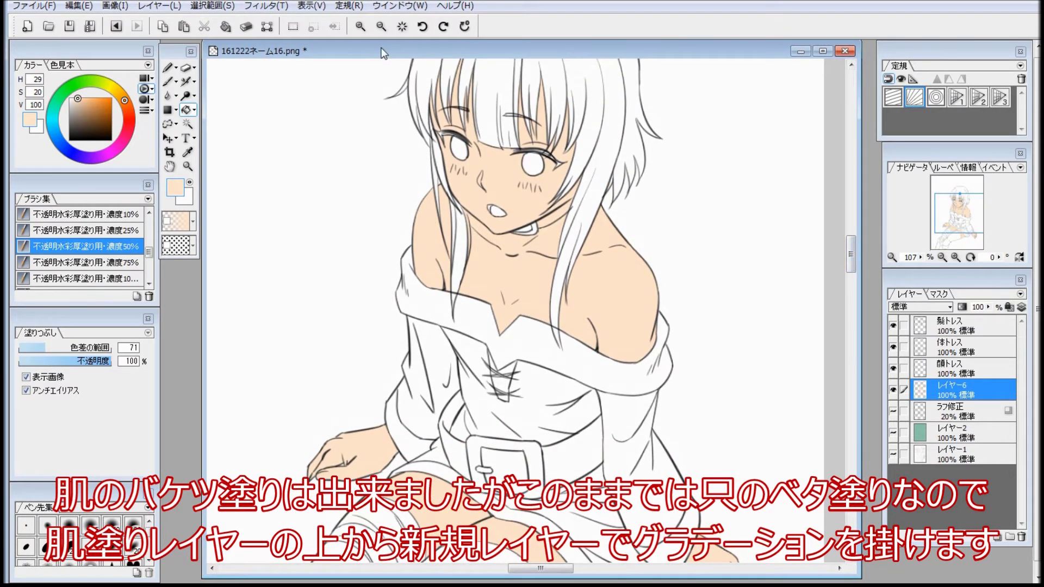
pyautogui.click(381, 26)
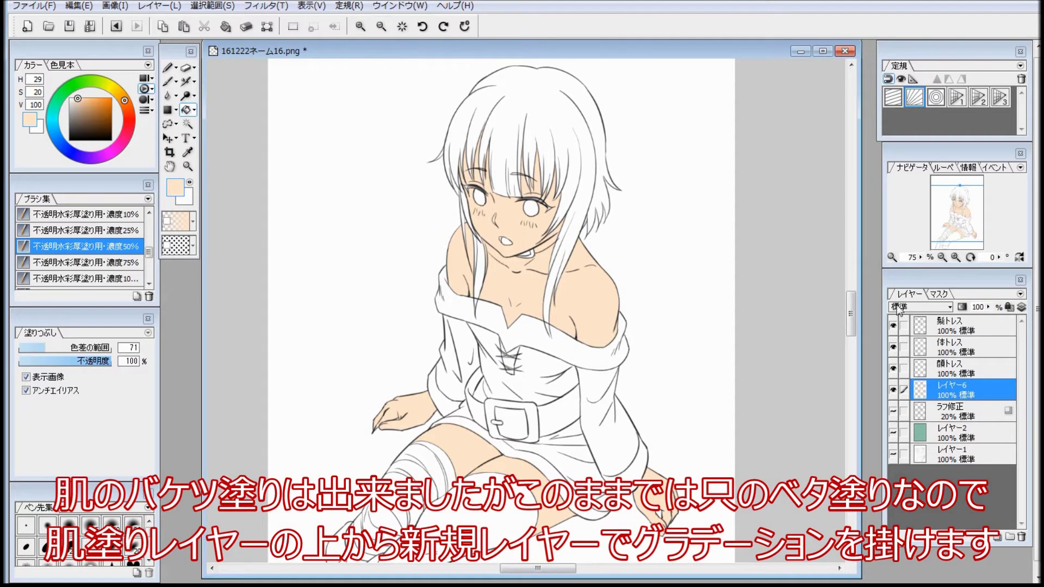
pyautogui.click(996, 537)
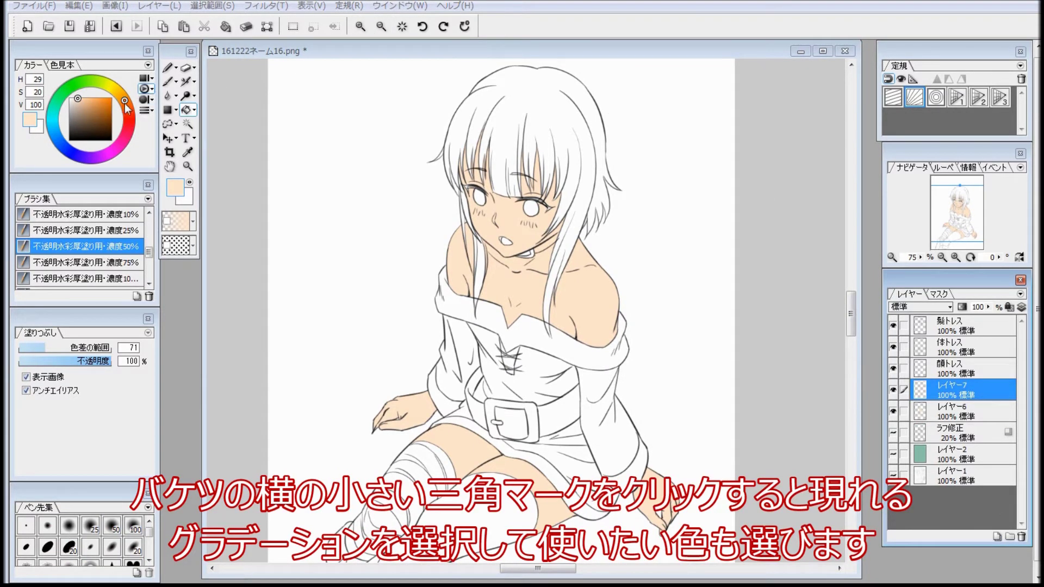
pyautogui.moveTo(125, 105); pyautogui.dragTo(128, 108)
pyautogui.click(87, 98)
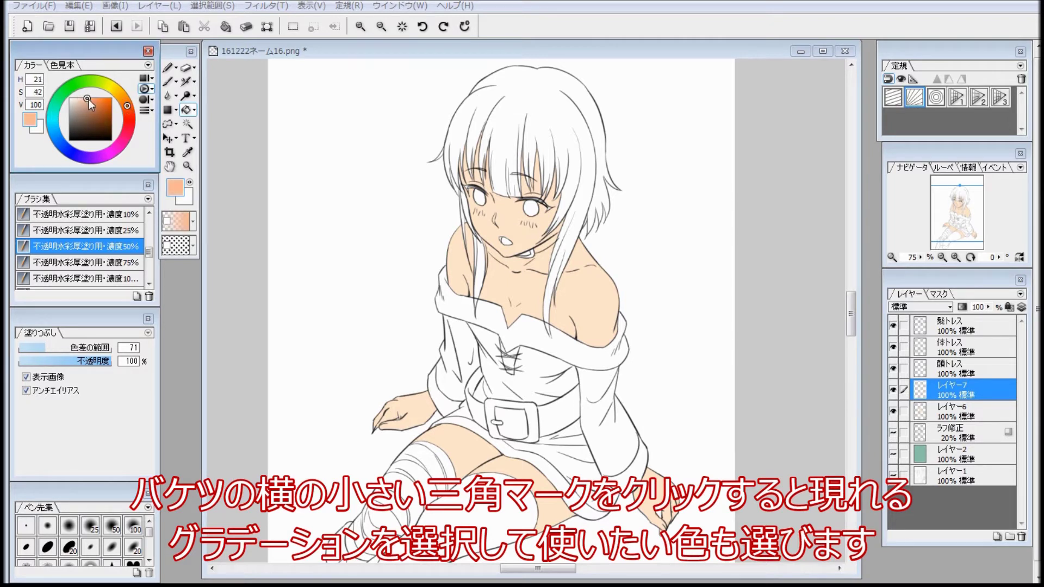
# Choose the グラデーション tool in 線形 mode with the pattern running from transparent to the current orange skin tone.
pyautogui.click(193, 109)
pyautogui.click(211, 139)
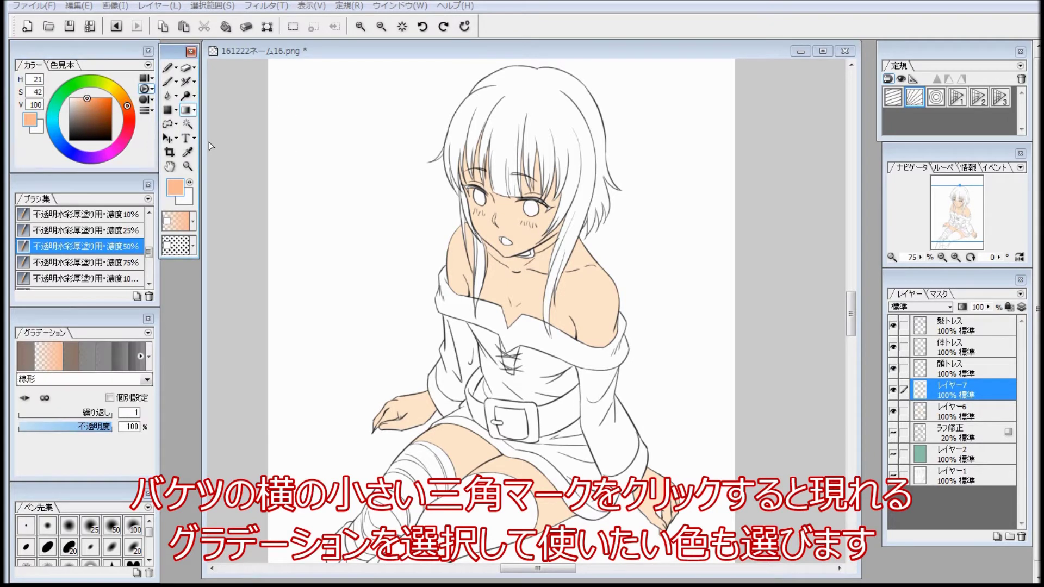
pyautogui.click(52, 355)
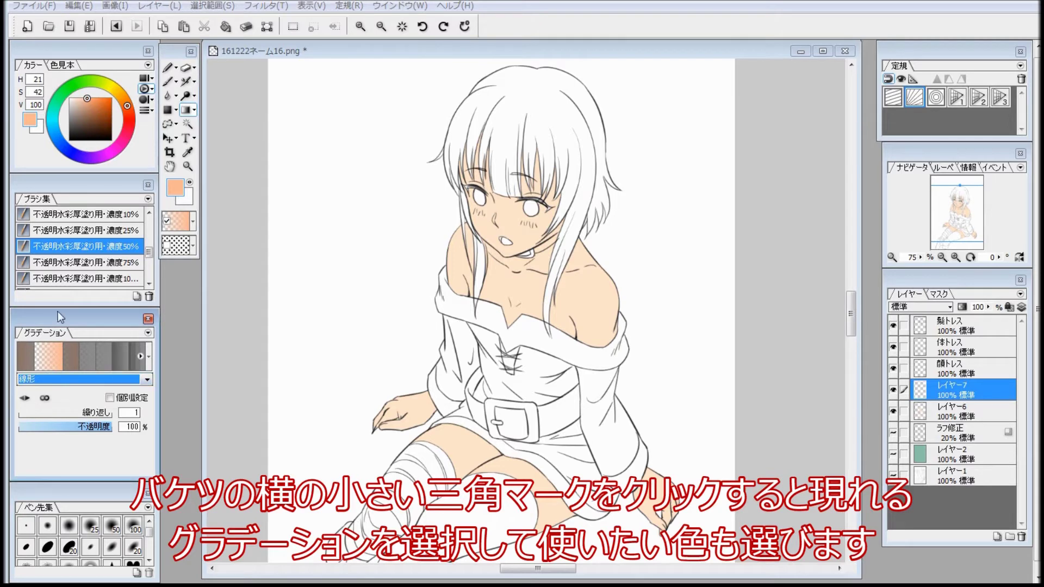
# Try linear gradients across the lower body on the unclipped レイヤー7 and undo them.
pyautogui.moveTo(655, 526); pyautogui.dragTo(579, 436)
pyautogui.hotkey('ctrl', 'z')
pyautogui.moveTo(514, 376); pyautogui.dragTo(641, 466)
pyautogui.hotkey('ctrl', 'z')
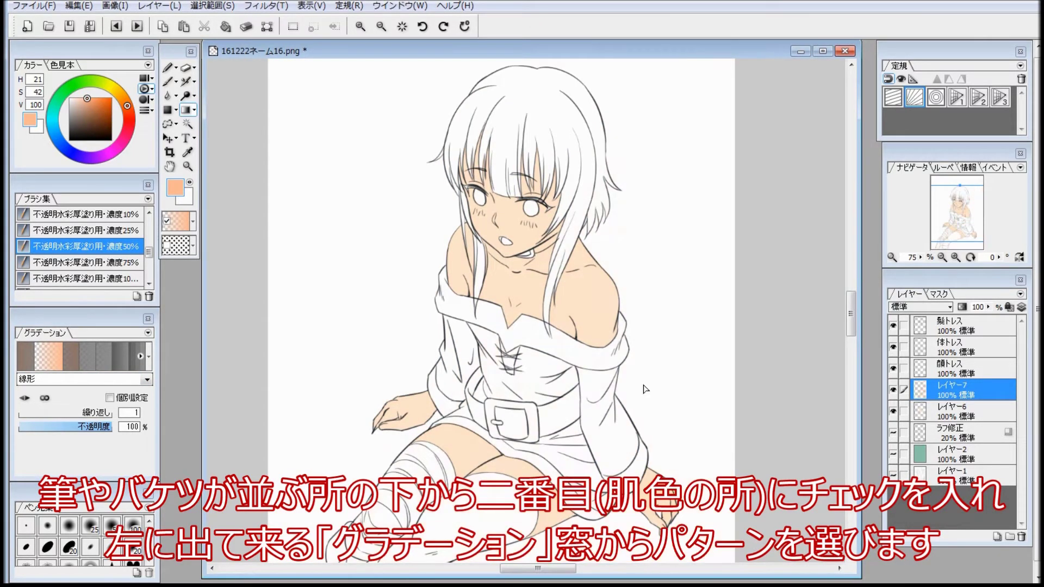
# Clip レイヤー7 to the skin layer レイヤー6 beneath it.
pyautogui.rightClick(961, 400)
pyautogui.click(1025, 159)
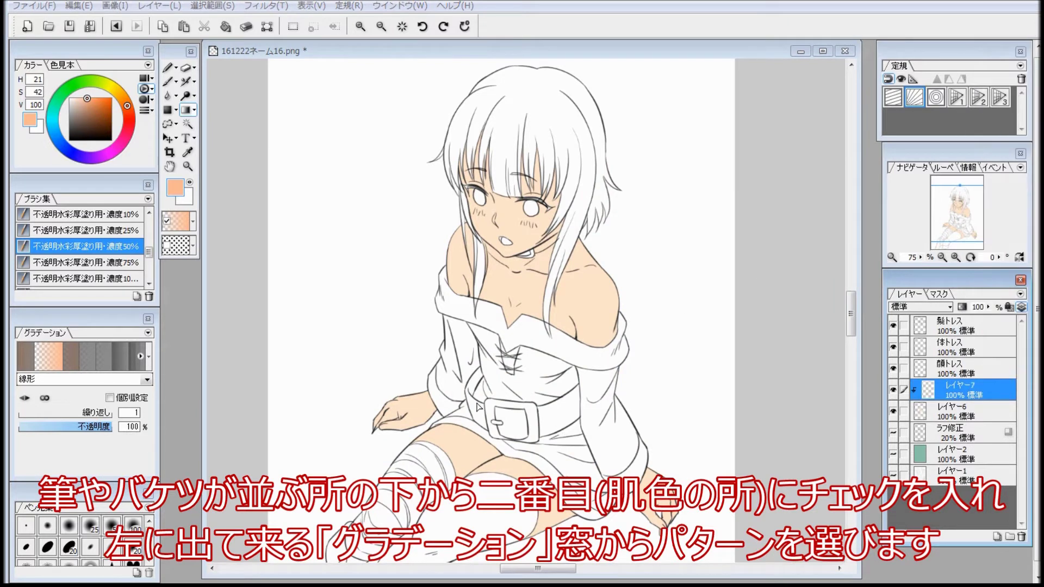
# Try several linear gradients of different lengths and angles across the figure on the clipped layer, undoing each one.
pyautogui.moveTo(480, 431); pyautogui.dragTo(652, 435)
pyautogui.hotkey('ctrl', 'z')
pyautogui.moveTo(410, 381); pyautogui.dragTo(621, 554)
pyautogui.hotkey('ctrl', 'z')
pyautogui.hotkey('ctrl', 'y')
pyautogui.hotkey('ctrl', 'z')
pyautogui.moveTo(462, 381); pyautogui.dragTo(642, 435)
pyautogui.hotkey('ctrl', 'z')
pyautogui.moveTo(441, 416); pyautogui.dragTo(698, 420)
pyautogui.hotkey('ctrl', 'z')
pyautogui.moveTo(462, 359); pyautogui.dragTo(781, 489)
pyautogui.hotkey('ctrl', 'z')
# Lay a long diagonal gradient from the upper body down past the lower hand on レイヤー7 and check it in a mirrored view.
pyautogui.moveTo(451, 327); pyautogui.dragTo(810, 505)
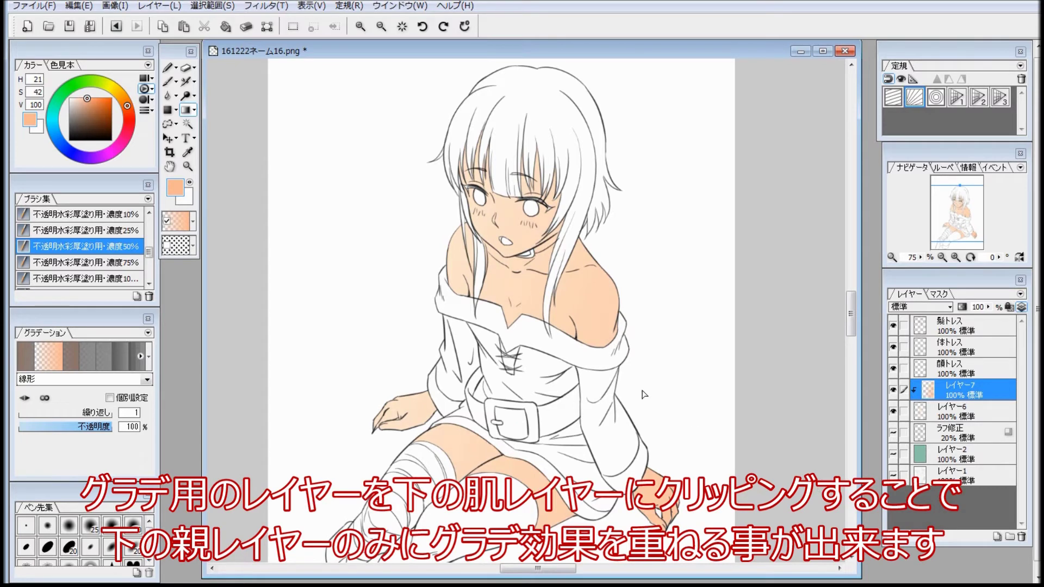
pyautogui.click(402, 27)
pyautogui.click(575, 443)
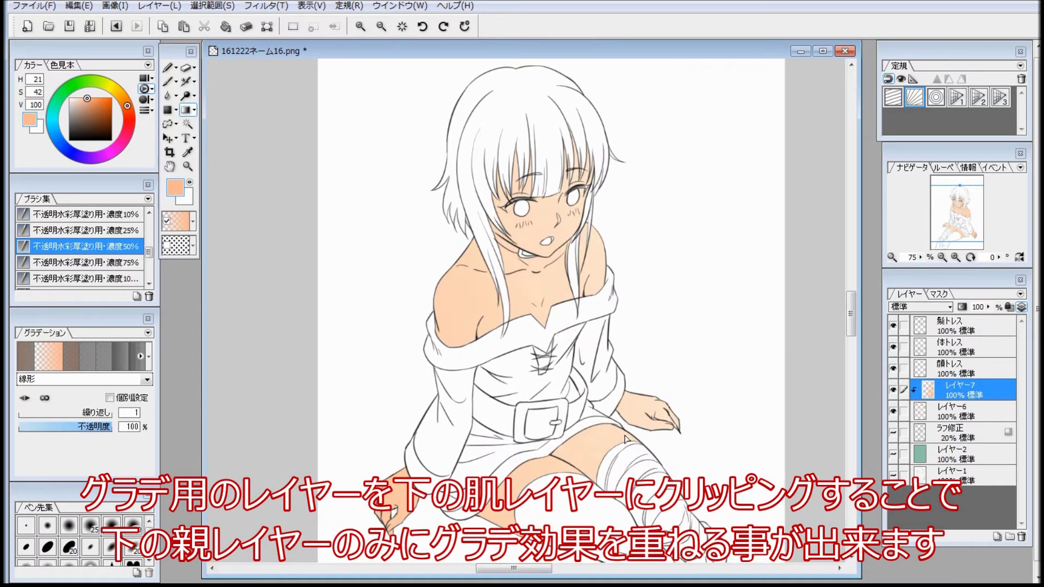
pyautogui.click(640, 518)
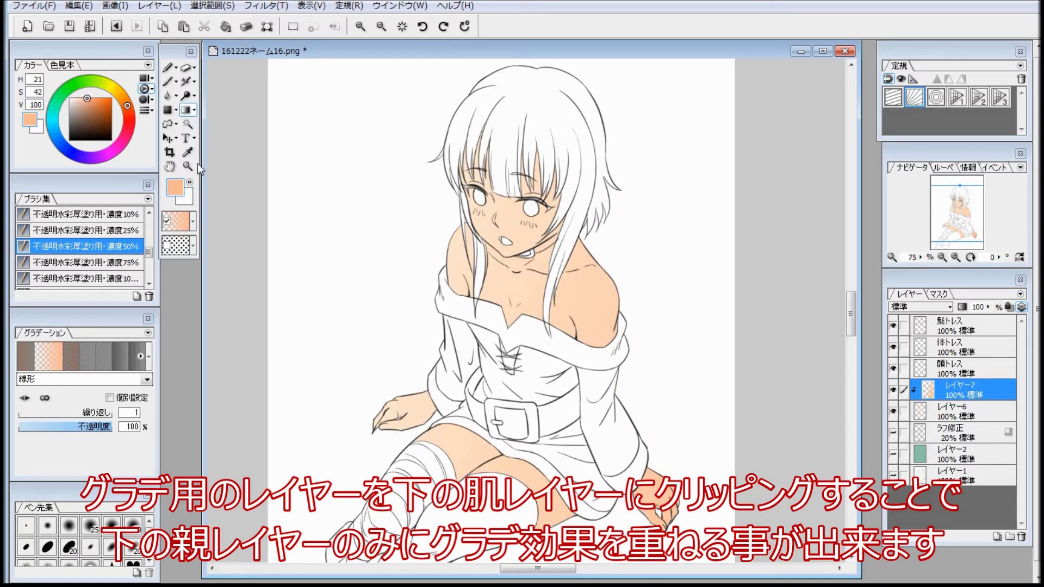
# Turn off gradient colouring and add a new layer directly above the 体トレス layer.
pyautogui.click(170, 222)
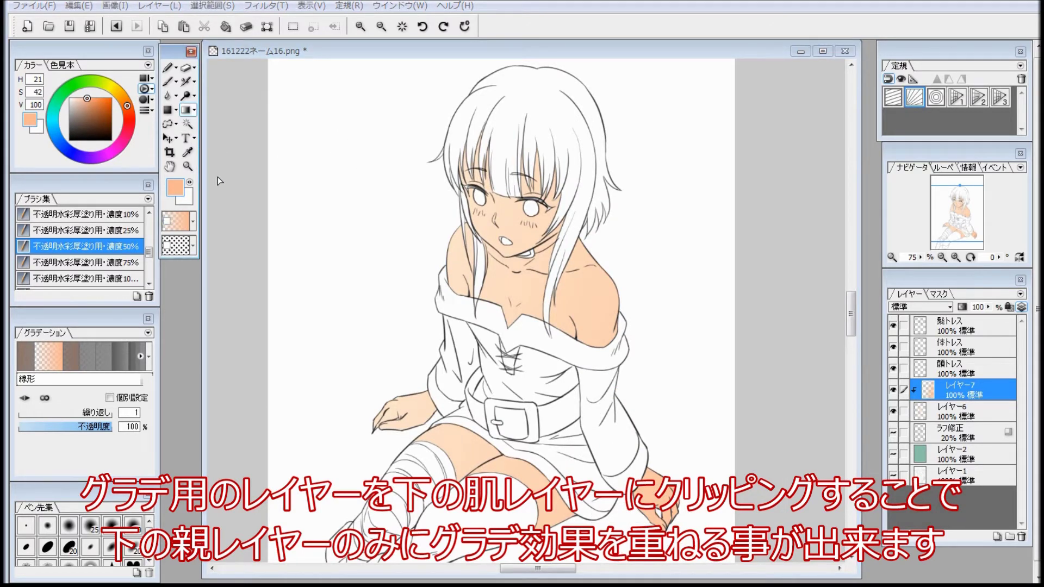
pyautogui.click(381, 26)
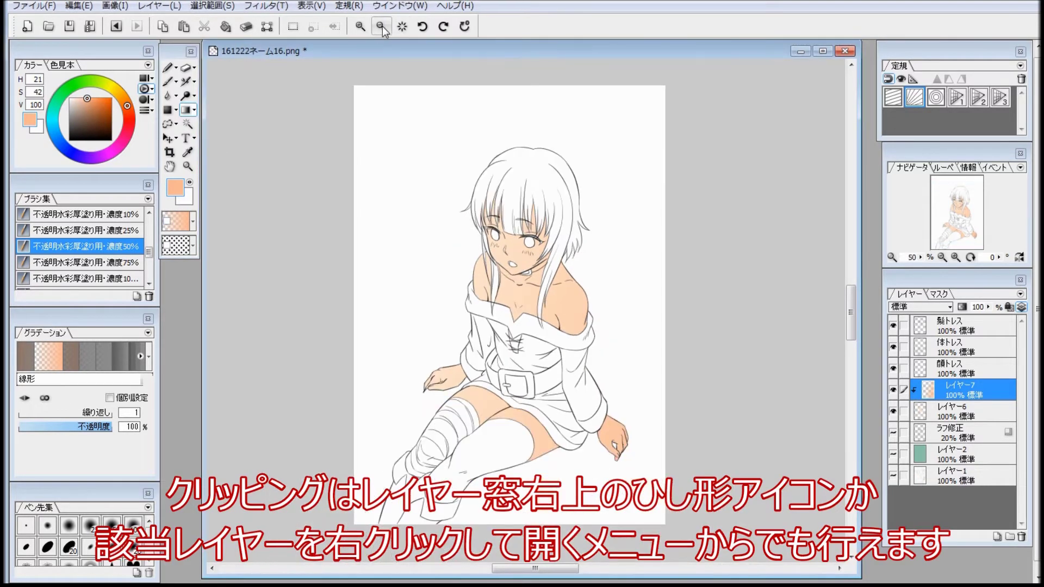
pyautogui.click(403, 28)
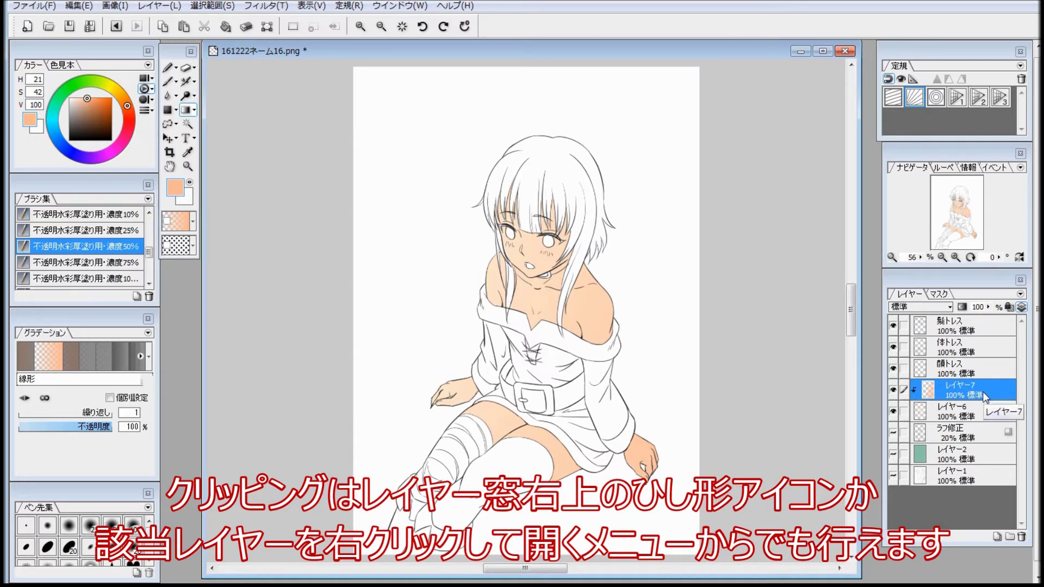
pyautogui.click(984, 351)
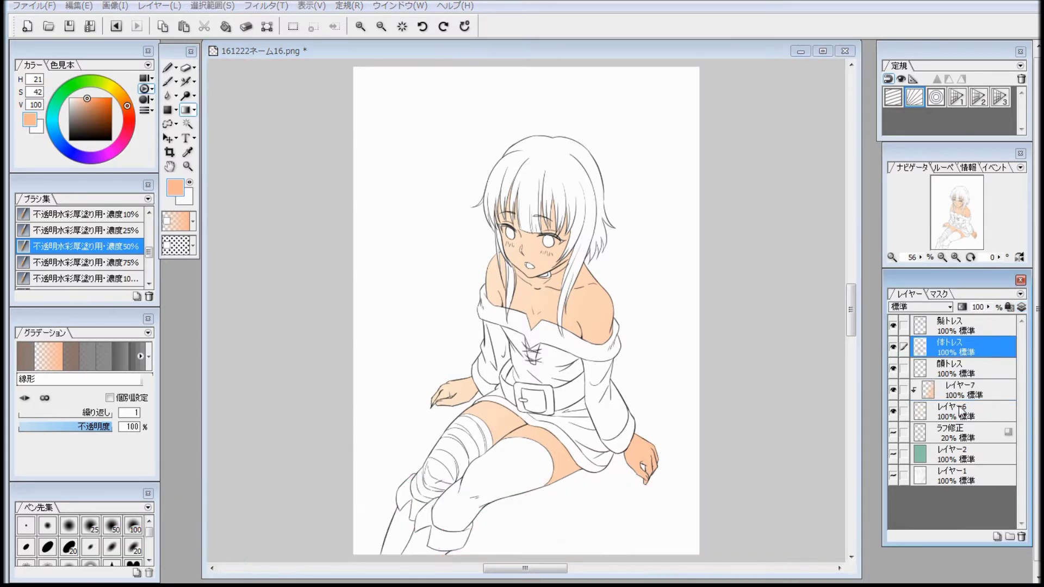
pyautogui.click(997, 538)
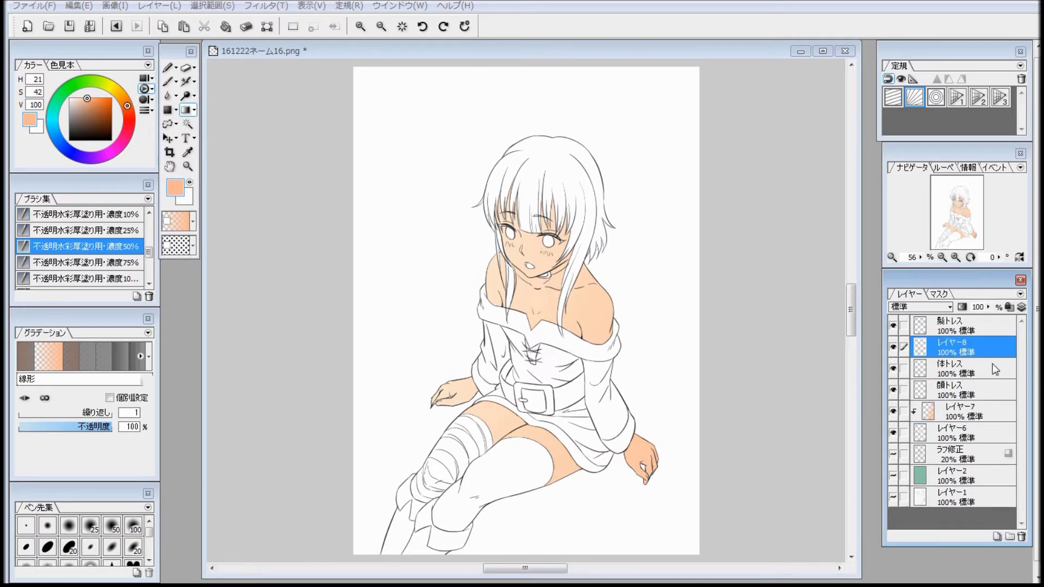
# Set the drawing colour to a dark reddish brown, H 0, S 58, V 32, and activate the 自動選択 tool.
pyautogui.click(129, 119)
pyautogui.moveTo(104, 117); pyautogui.dragTo(93, 127)
pyautogui.click(188, 124)
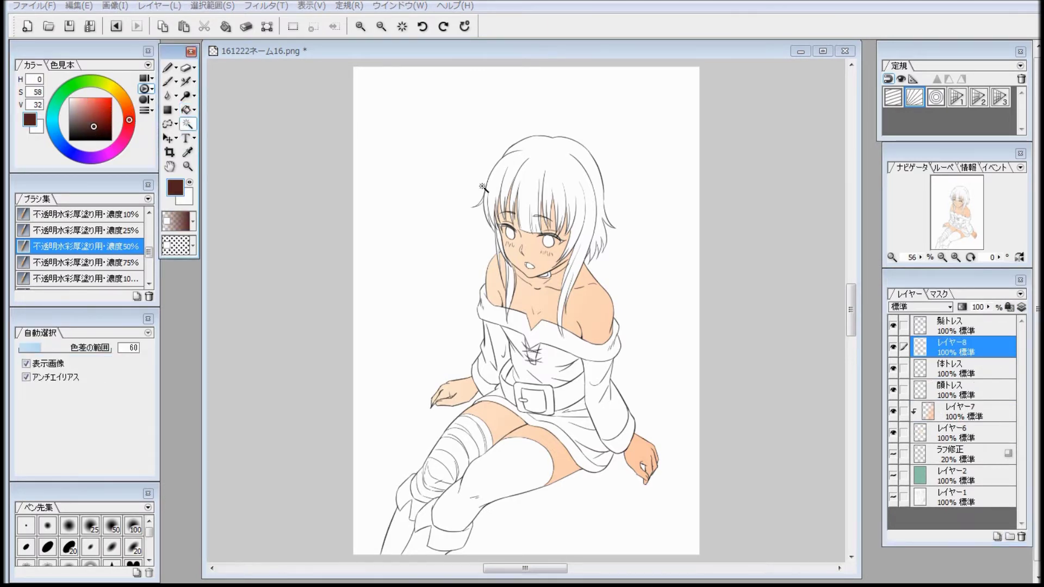
# Select the crown of the hair and its outer locks as one combined selection with 自動選択, undoing the last addition.
pyautogui.click(554, 174)
pyautogui.moveTo(544, 340); pyautogui.dragTo(571, 340)
pyautogui.moveTo(571, 282); pyautogui.dragTo(561, 393)
pyautogui.keyDown('shift'); pyautogui.click(464, 318); pyautogui.keyUp('shift')
pyautogui.keyDown('shift'); pyautogui.click(486, 389); pyautogui.keyUp('shift')
pyautogui.keyDown('shift'); pyautogui.click(435, 240); pyautogui.keyUp('shift')
pyautogui.keyDown('shift'); pyautogui.click(481, 428); pyautogui.keyUp('shift')
pyautogui.click(116, 26)
# Add the remaining fringe strand areas to the hair selection and undo the last wrongly added region.
pyautogui.press('space')
pyautogui.moveTo(531, 298); pyautogui.dragTo(560, 299)
pyautogui.moveTo(517, 291); pyautogui.dragTo(541, 334)
pyautogui.keyDown('shift'); pyautogui.click(414, 234); pyautogui.keyUp('shift')
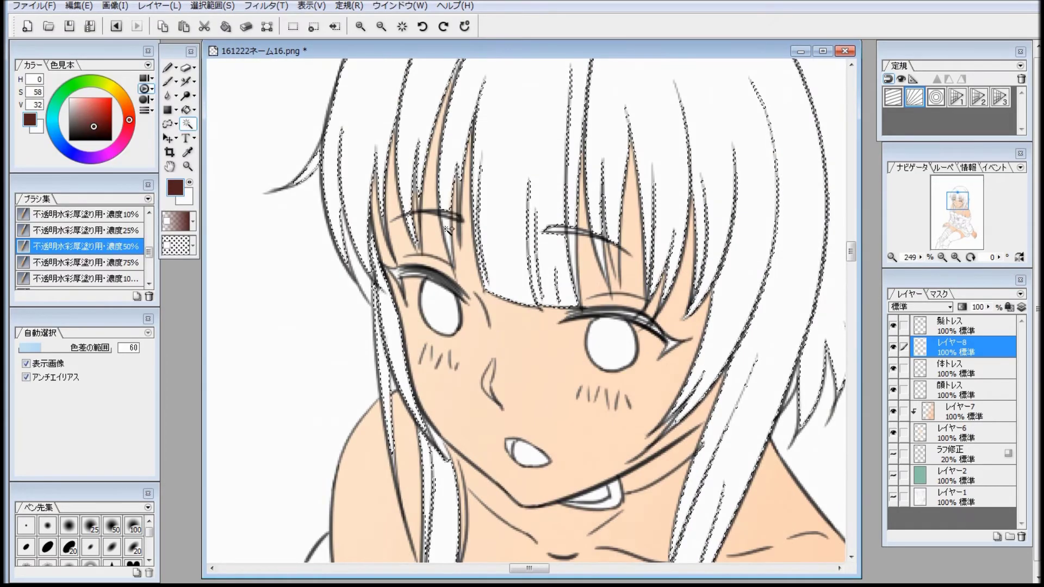
pyautogui.keyDown('shift'); pyautogui.click(796, 385); pyautogui.keyUp('shift')
pyautogui.hotkey('ctrl', 'z')
pyautogui.press('space')
pyautogui.moveTo(677, 380); pyautogui.dragTo(666, 380)
pyautogui.press('space')
pyautogui.moveTo(794, 253); pyautogui.dragTo(790, 313)
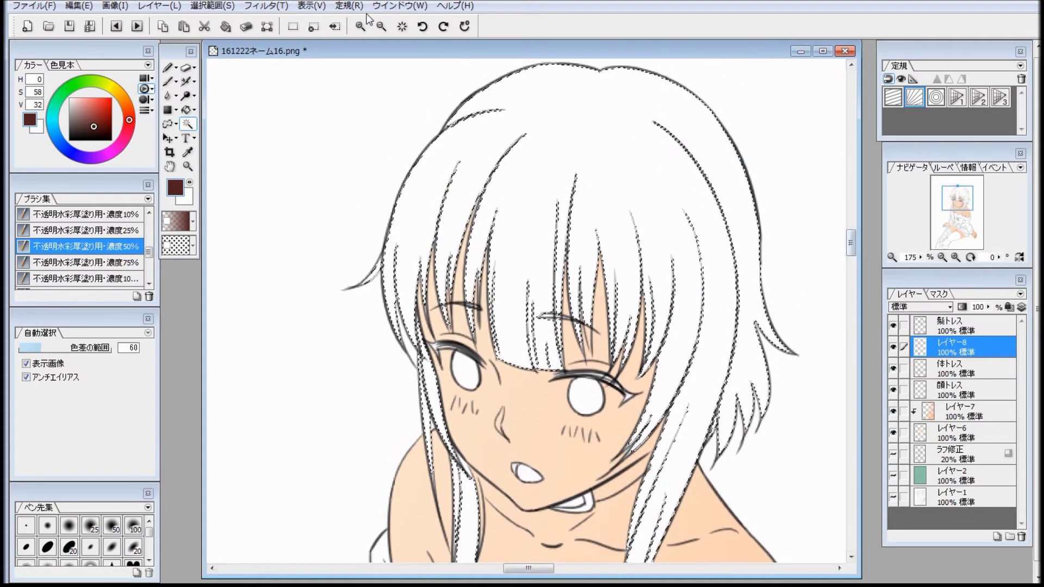
# Flood-fill the hair and its side locks with the dark reddish brown on レイヤー8.
pyautogui.click(188, 110)
pyautogui.click(615, 174)
pyautogui.press('space')
pyautogui.moveTo(647, 328); pyautogui.dragTo(662, 298)
pyautogui.click(443, 356)
pyautogui.click(438, 392)
pyautogui.click(471, 468)
# Fill the small leftover areas between the fringe strands near the eyebrows with the same brown.
pyautogui.press('space')
pyautogui.press('space')
pyautogui.moveTo(611, 396)
pyautogui.mouseDown()
pyautogui.moveTo(597, 249)
pyautogui.moveTo(601, 411)
pyautogui.mouseUp()
pyautogui.click(478, 334)
pyautogui.click(453, 332)
pyautogui.click(564, 341)
pyautogui.click(585, 352)
pyautogui.click(401, 26)
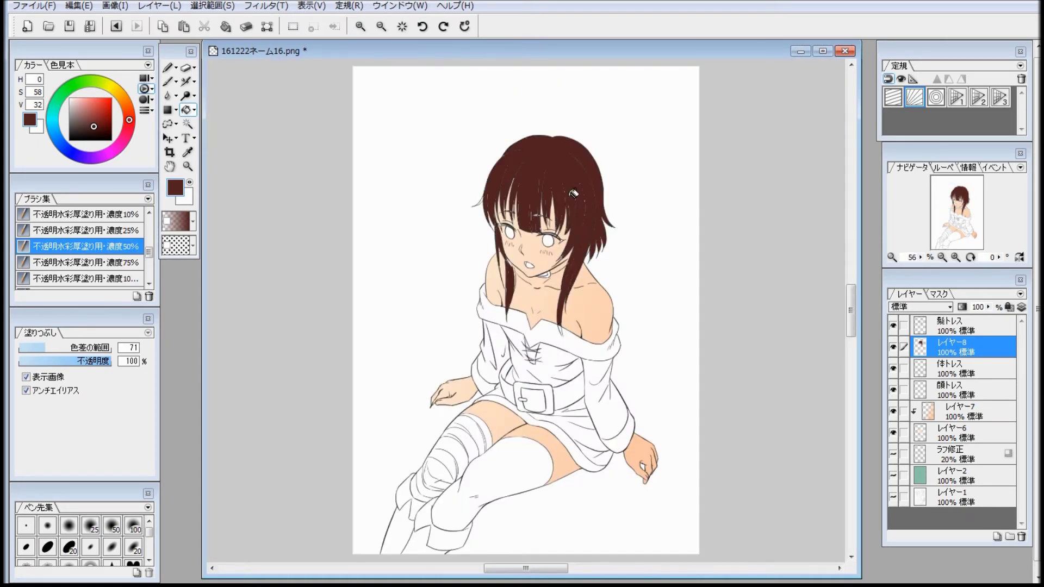
# Examine the hair fill up close for unpainted gaps along the line art, comparing with レイヤー8 hidden and shown.
pyautogui.press('space')
pyautogui.scroll(10, 582, 214)
pyautogui.click(894, 347)
pyautogui.click(893, 347)
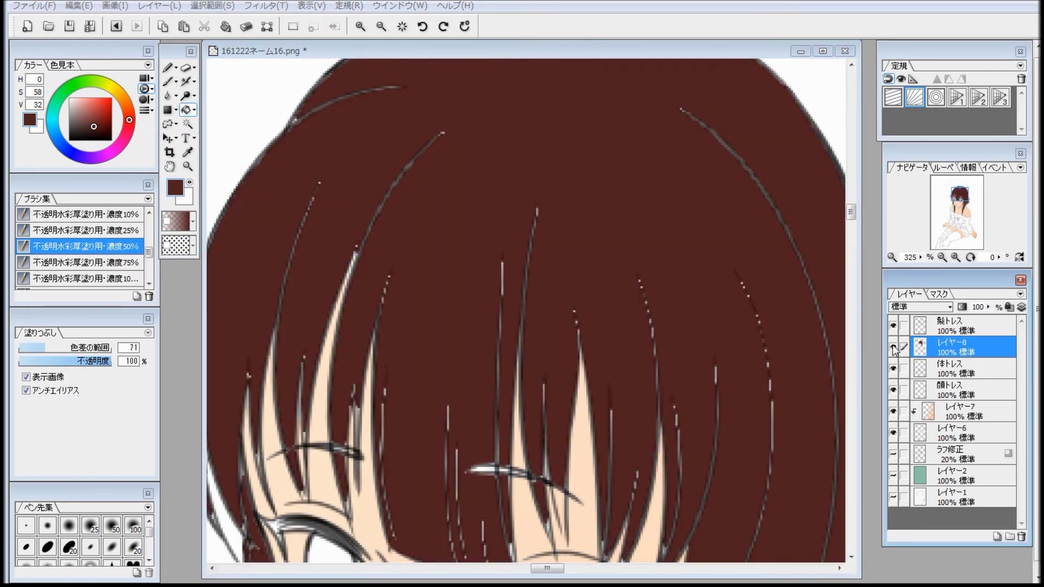
pyautogui.click(392, 26)
pyautogui.click(392, 26)
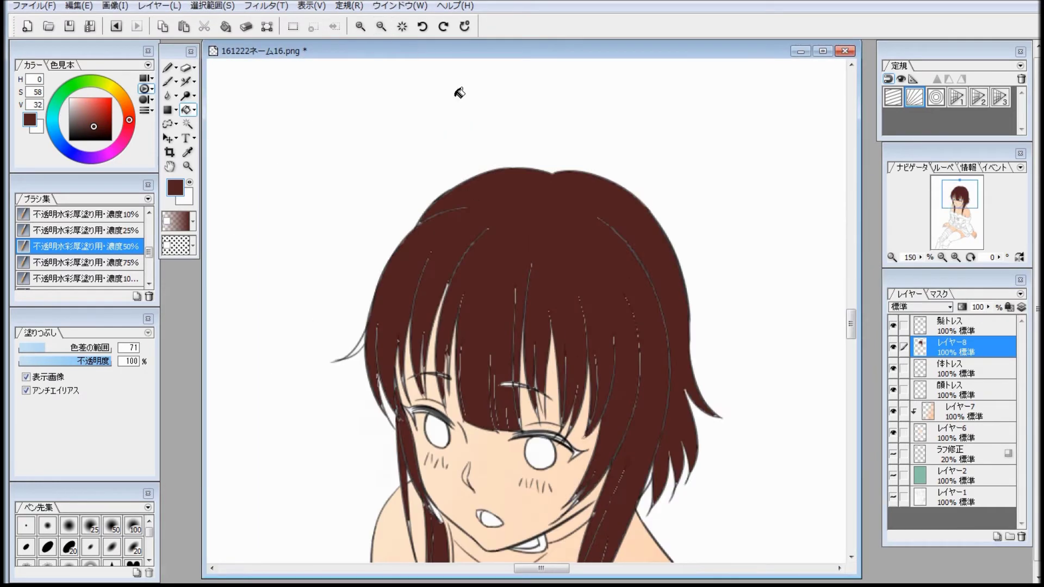
pyautogui.press('space')
pyautogui.moveTo(691, 443); pyautogui.dragTo(702, 456)
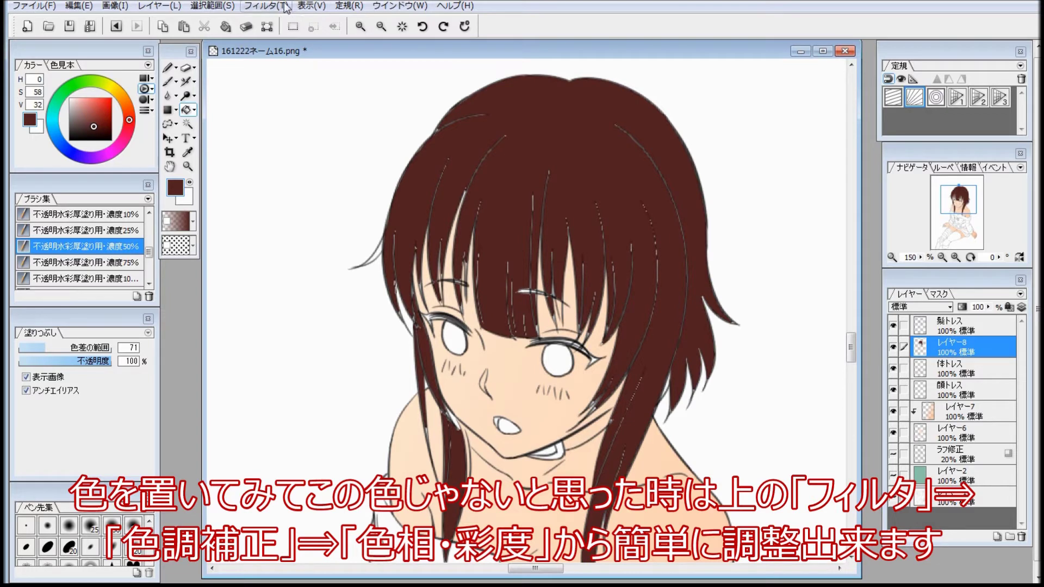
# Tone down the saturation of the hair fill with the 色相・彩度 correction, trying -25, and apply it.
pyautogui.click(265, 6)
pyautogui.moveTo(228, 41)
pyautogui.click(367, 87)
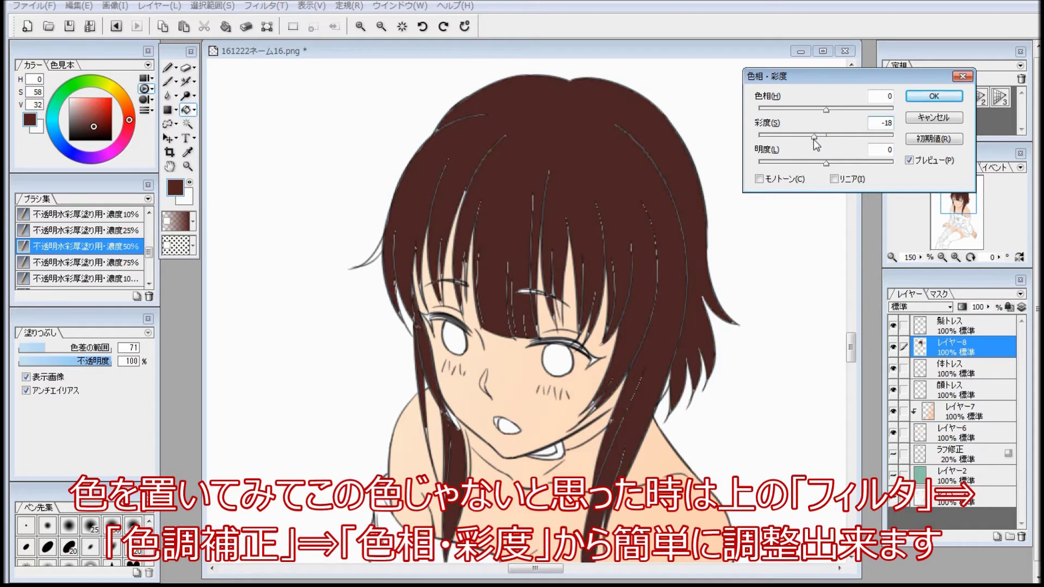
pyautogui.moveTo(813, 139); pyautogui.dragTo(809, 137)
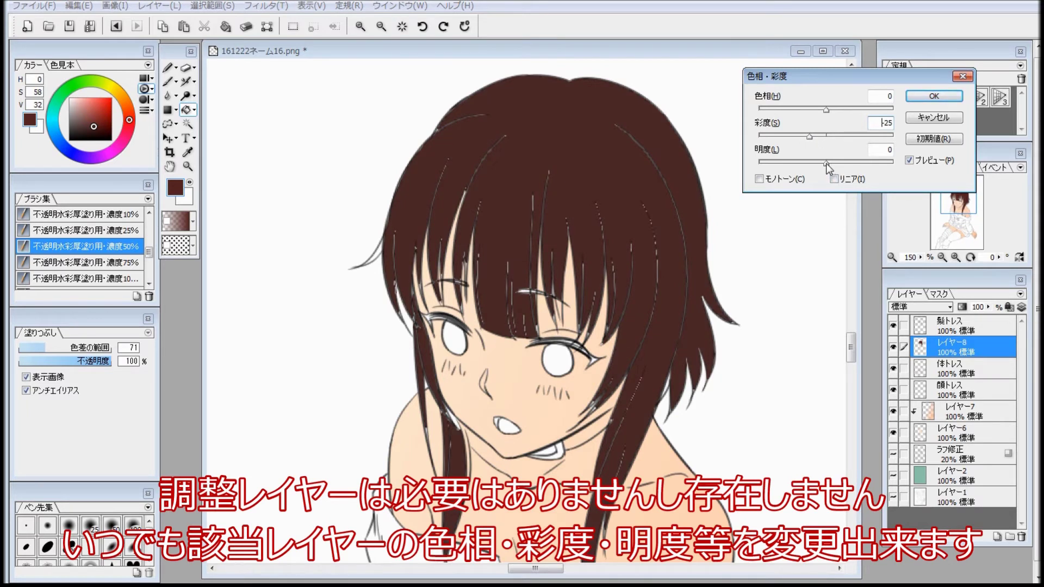
pyautogui.moveTo(826, 163)
pyautogui.mouseDown()
pyautogui.moveTo(856, 166)
pyautogui.moveTo(800, 161)
pyautogui.moveTo(825, 161)
pyautogui.mouseUp()
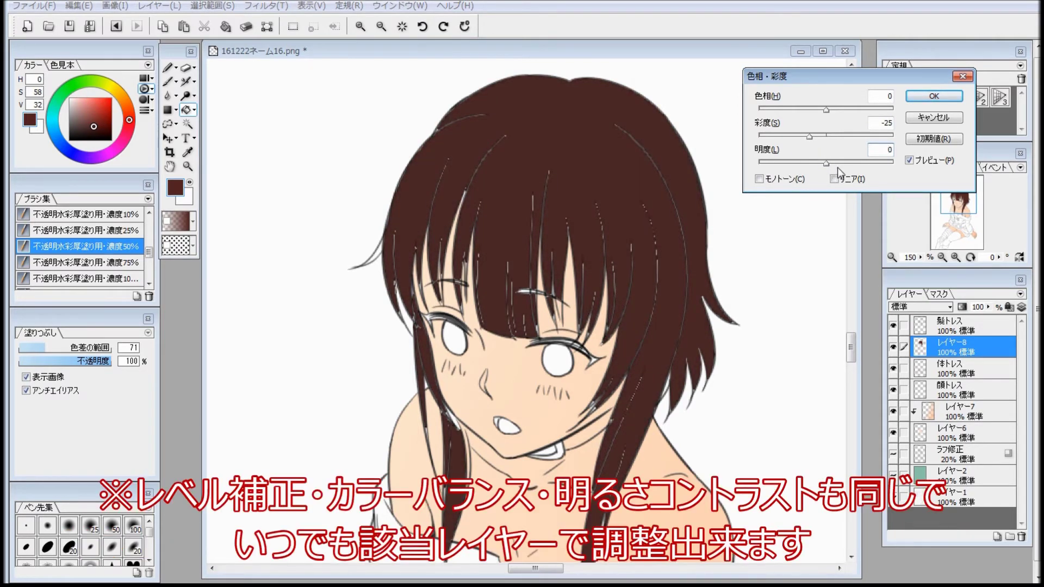
pyautogui.moveTo(825, 163); pyautogui.dragTo(826, 142)
pyautogui.moveTo(813, 141); pyautogui.dragTo(814, 139)
pyautogui.click(919, 98)
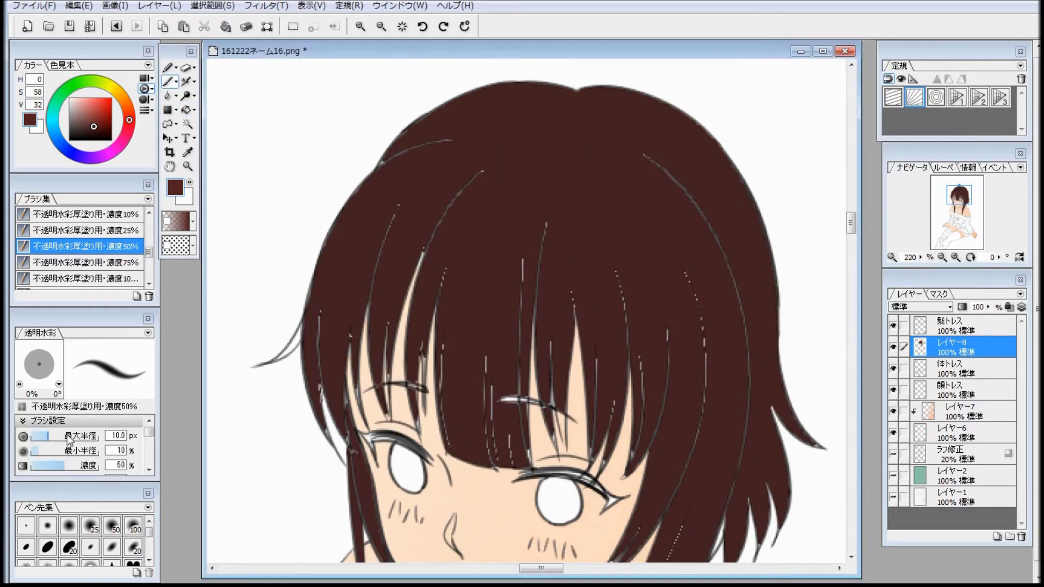
# Paint over the unfilled slivers along the hair strands and side locks with the 不透明水彩厚塗り用・濃度100% brush, reducing its size for narrow spots.
pyautogui.click(79, 278)
pyautogui.click(894, 325)
pyautogui.click(893, 325)
pyautogui.scroll(-2, 403, 139)
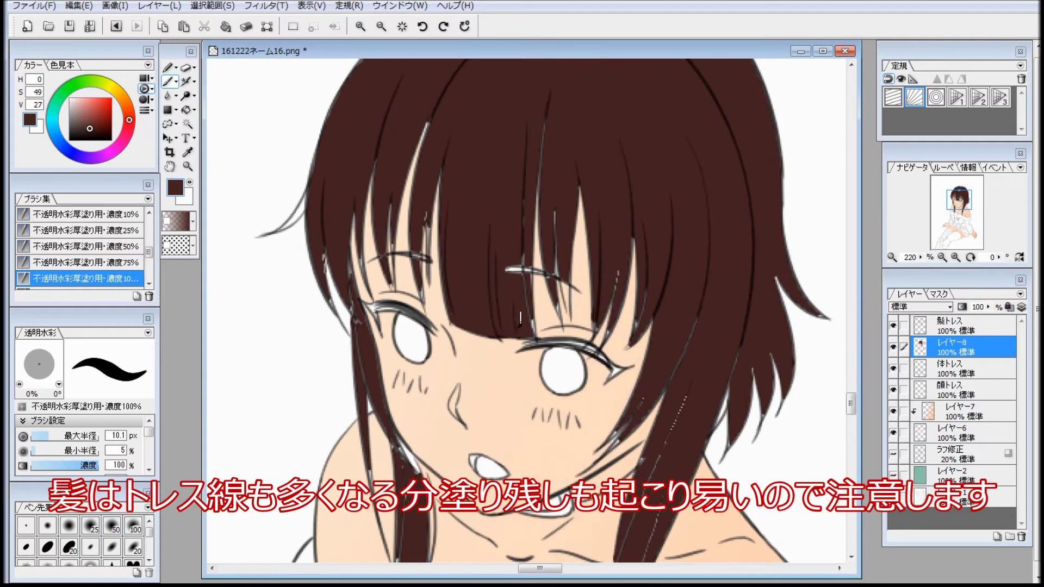
pyautogui.scroll(-3, 403, 139)
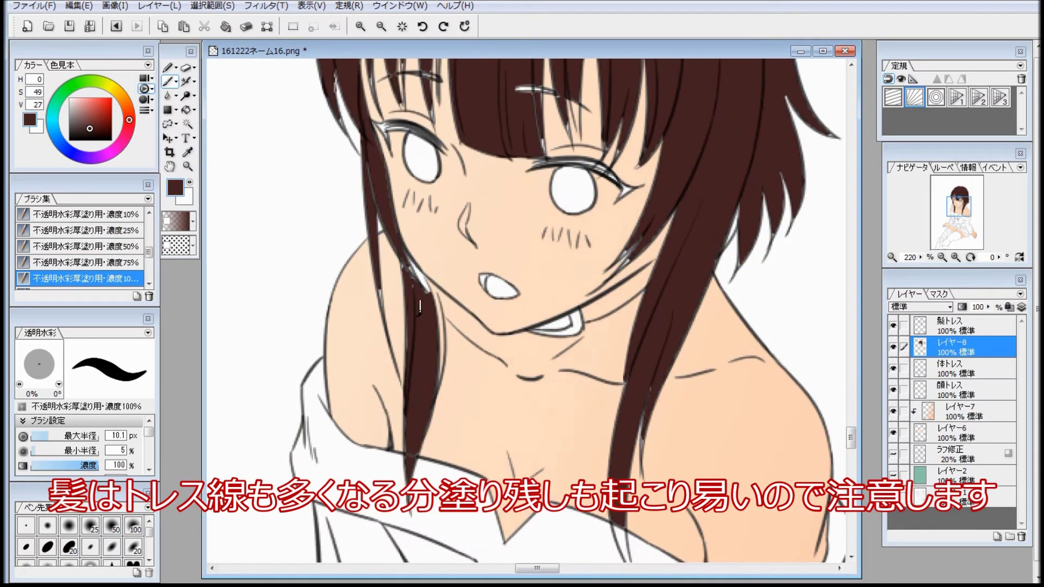
pyautogui.moveTo(439, 370); pyautogui.dragTo(435, 397)
pyautogui.scroll(3, 435, 303)
pyautogui.scroll(-8, 435, 302)
pyautogui.moveTo(48, 436); pyautogui.dragTo(43, 436)
pyautogui.moveTo(575, 227)
pyautogui.mouseDown()
pyautogui.moveTo(560, 290)
pyautogui.moveTo(567, 276)
pyautogui.mouseUp()
pyautogui.scroll(5, 544, 299)
pyautogui.scroll(3, 134, 220)
# Fill the thin fringe tips and the loose outer strand with the 不透明水彩 線画用 brush at 4.3 px.
pyautogui.click(81, 214)
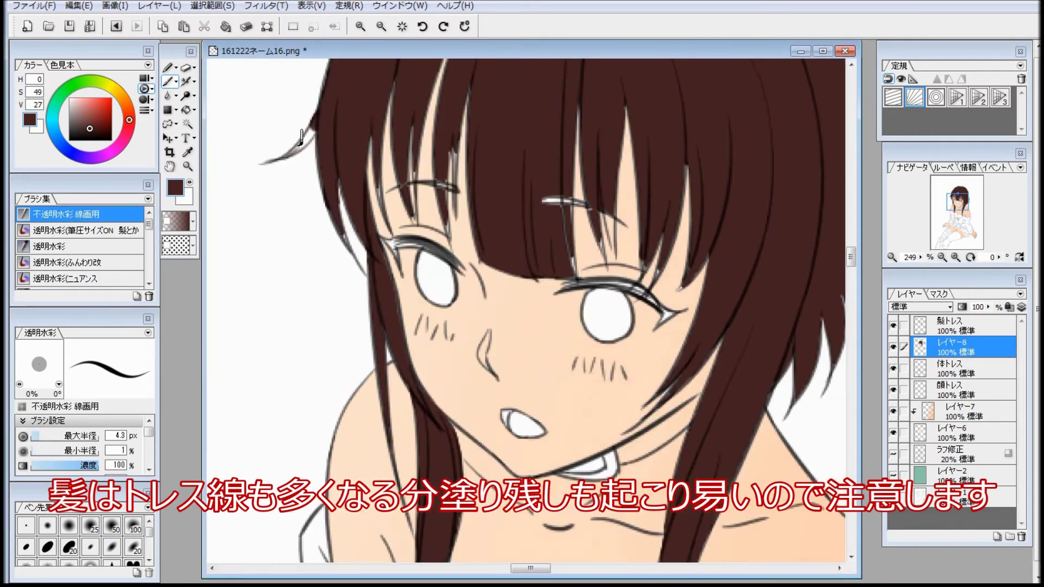
pyautogui.scroll(3, 348, 218)
pyautogui.moveTo(378, 182); pyautogui.dragTo(380, 208)
pyautogui.moveTo(416, 160)
pyautogui.mouseDown()
pyautogui.moveTo(413, 199)
pyautogui.moveTo(450, 238)
pyautogui.mouseUp()
pyautogui.moveTo(456, 148); pyautogui.dragTo(451, 187)
pyautogui.moveTo(601, 238); pyautogui.dragTo(605, 256)
pyautogui.moveTo(616, 217); pyautogui.dragTo(611, 250)
pyautogui.moveTo(650, 259); pyautogui.dragTo(642, 278)
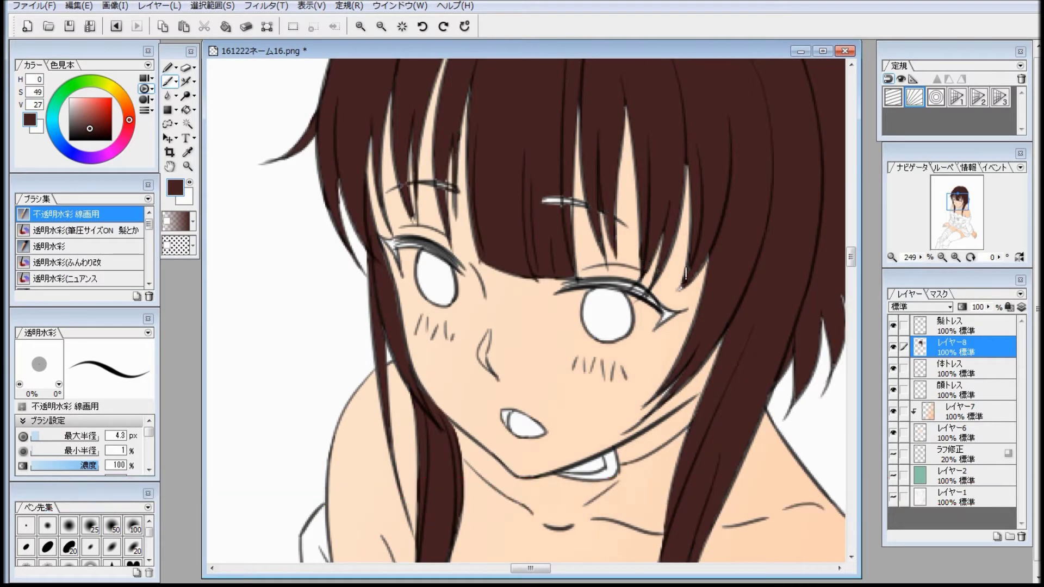
# Paint the remaining gaps in the long side locks and strand ends with the hair colour.
pyautogui.moveTo(693, 527); pyautogui.dragTo(627, 270)
pyautogui.scroll(5, 573, 347)
pyautogui.moveTo(573, 347); pyautogui.dragTo(620, 261)
pyautogui.moveTo(352, 185); pyautogui.dragTo(321, 266)
pyautogui.moveTo(638, 284); pyautogui.dragTo(604, 363)
pyautogui.scroll(-10, 729, 193)
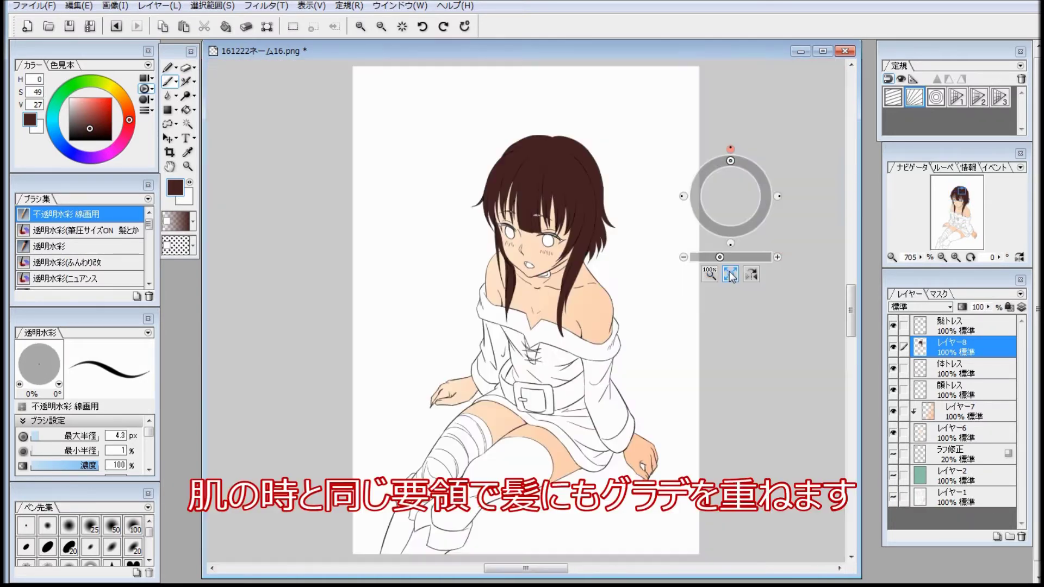
# Add a new layer clipped to the hair colour and try a vertical linear gradient over the hair, undoing it.
pyautogui.scroll(4, 729, 193)
pyautogui.click(998, 537)
pyautogui.click(1022, 307)
pyautogui.click(187, 109)
pyautogui.click(40, 359)
pyautogui.moveTo(554, 81); pyautogui.dragTo(556, 362)
pyautogui.hotkey('ctrl', 'z')
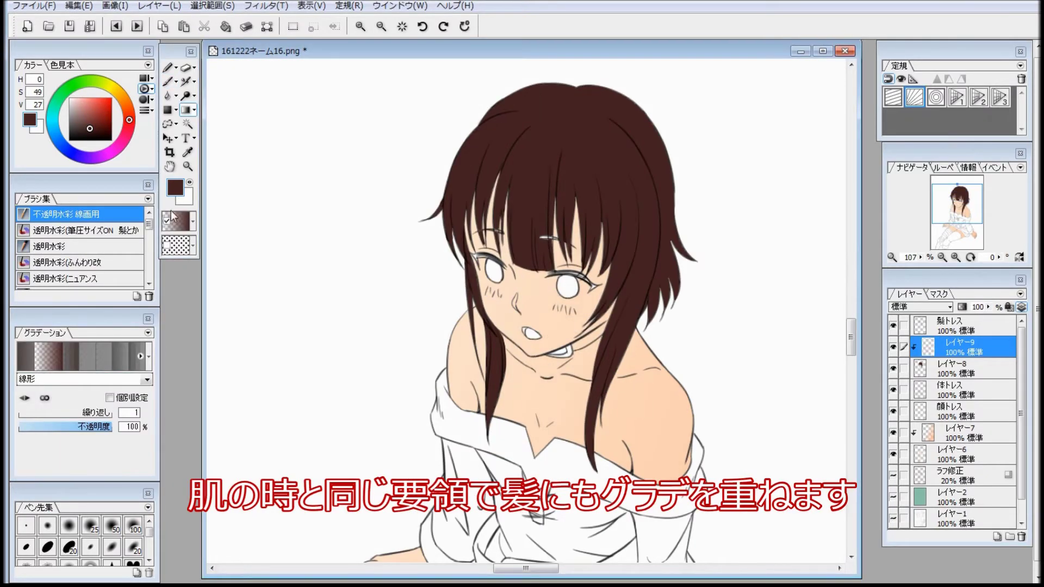
# Lay a lighter reddish-brown gradient, H 0, S 47, V 56, down from the crown and set the layer's blending mode to スクリーン.
pyautogui.click(89, 116)
pyautogui.moveTo(553, 82); pyautogui.dragTo(549, 305)
pyautogui.scroll(-3, 461, 203)
pyautogui.click(921, 307)
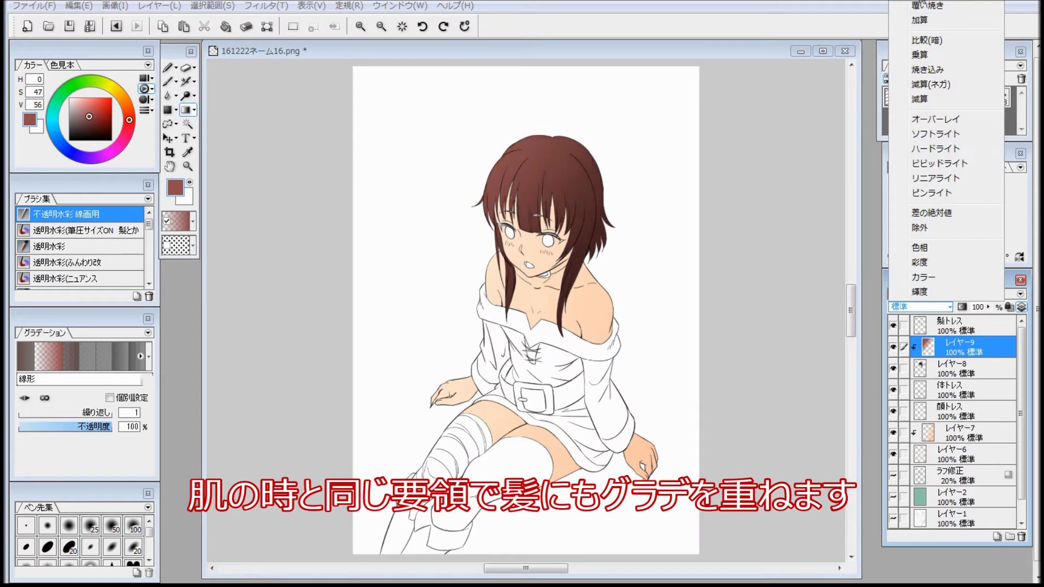
pyautogui.click(925, 133)
# Add a clipped layer above レイヤー7 with a short diagonal cream gradient, H 48, S 13, V 100, and set its blending mode to オーバーレイ.
pyautogui.click(959, 433)
pyautogui.click(997, 537)
pyautogui.click(1021, 307)
pyautogui.click(117, 91)
pyautogui.click(75, 99)
pyautogui.moveTo(422, 230); pyautogui.dragTo(522, 304)
pyautogui.click(920, 307)
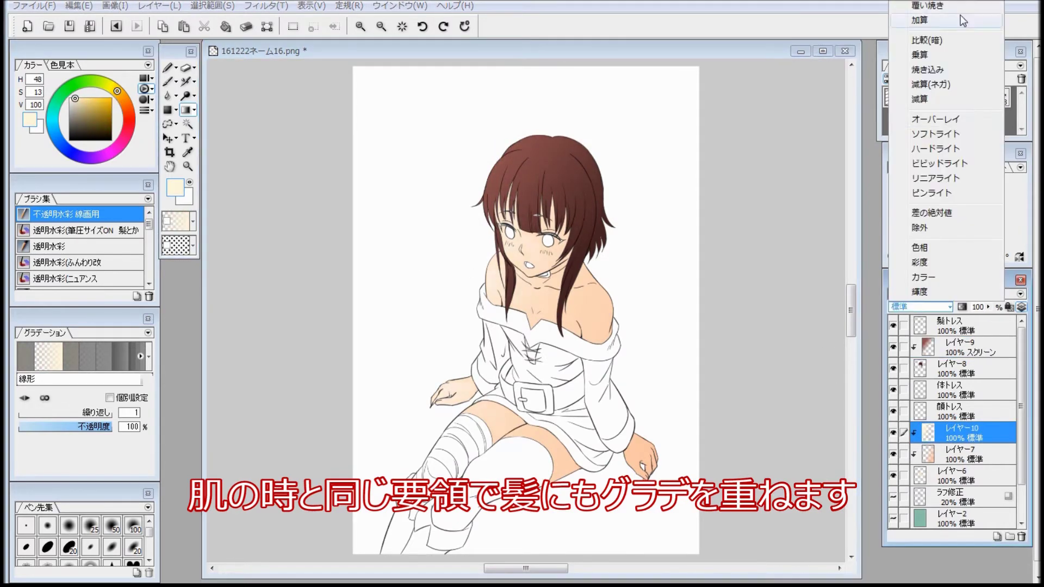
pyautogui.click(935, 119)
# Add a new layer above 髪トレス and set up the 不透明水彩厚塗り用・濃度50% brush with a different pen tip and smaller radius.
pyautogui.scroll(1, 865, 362)
pyautogui.click(997, 537)
pyautogui.click(169, 81)
pyautogui.click(82, 262)
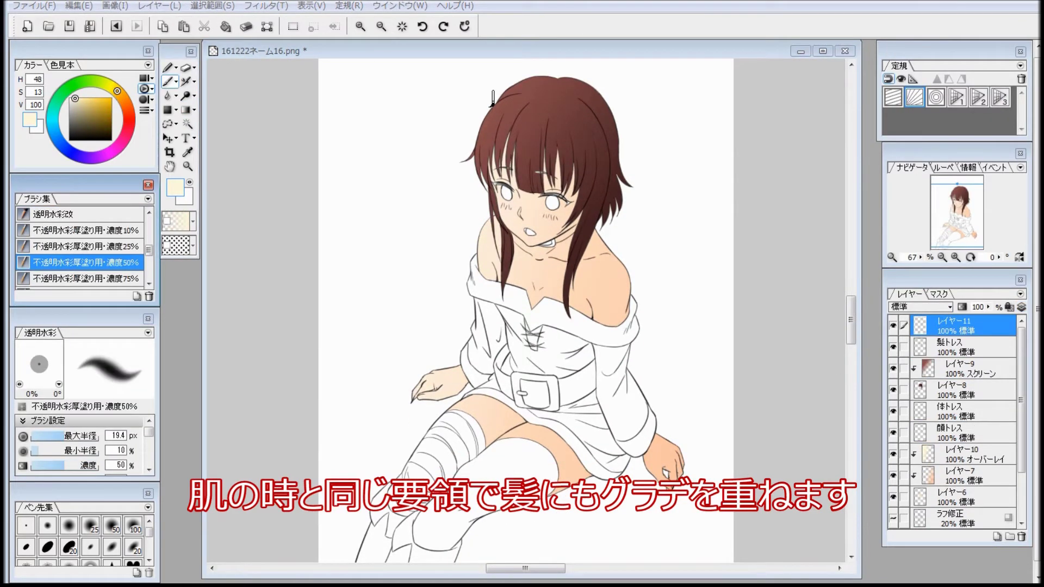
pyautogui.click(48, 548)
pyautogui.click(48, 548)
pyautogui.click(42, 436)
# Paint light highlights on both sides of the hair and set the highlight layer's blending mode to 加算.
pyautogui.moveTo(492, 122); pyautogui.dragTo(485, 139)
pyautogui.moveTo(613, 118); pyautogui.dragTo(613, 135)
pyautogui.moveTo(489, 113); pyautogui.dragTo(486, 129)
pyautogui.click(920, 307)
pyautogui.click(932, 139)
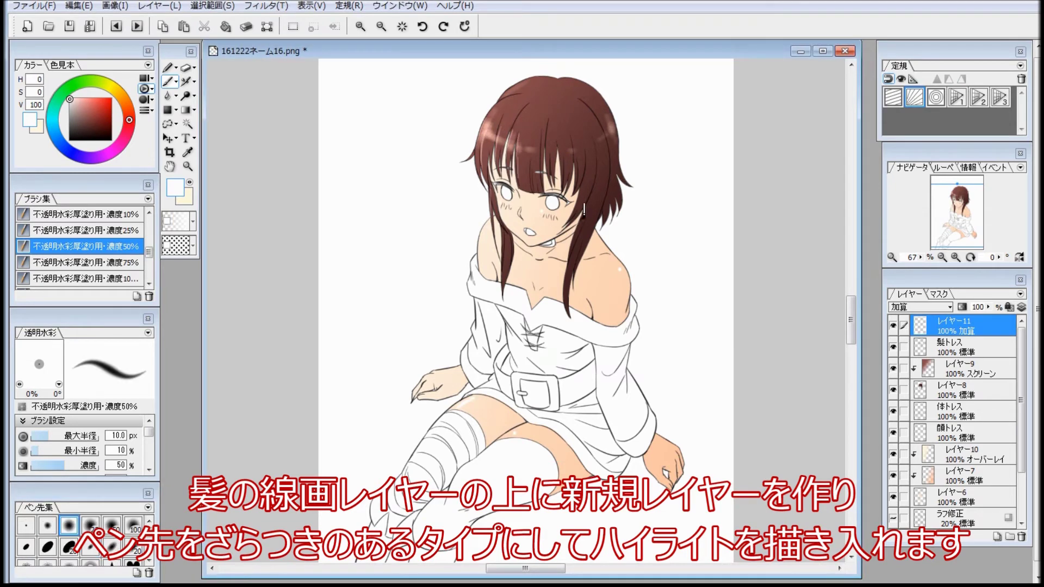
pyautogui.moveTo(584, 209); pyautogui.dragTo(618, 151)
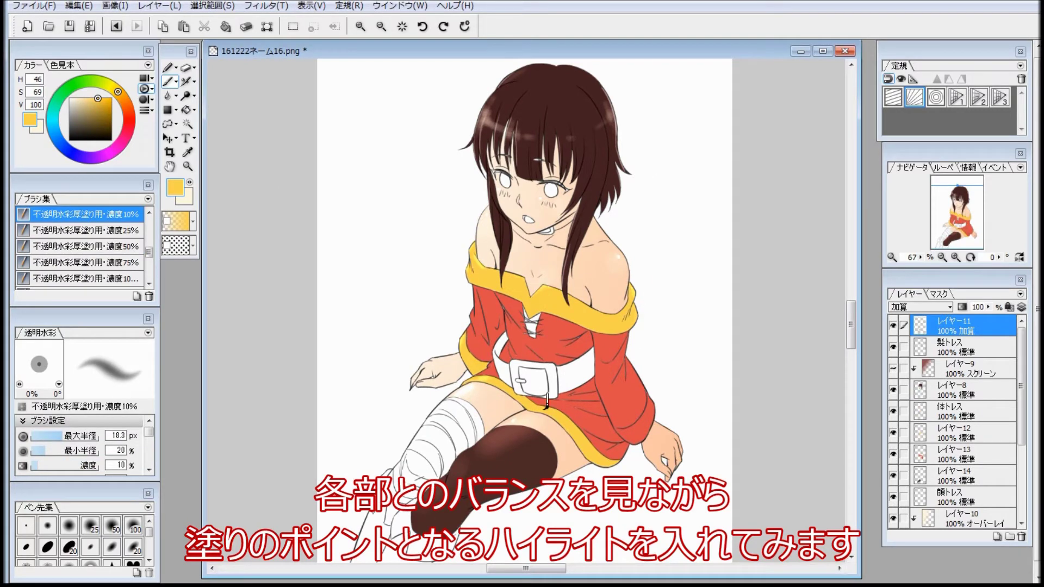
# Change the hair gradient layer レイヤー9 to the 覆い焼き blending mode at 70% opacity.
pyautogui.click(960, 368)
pyautogui.click(920, 307)
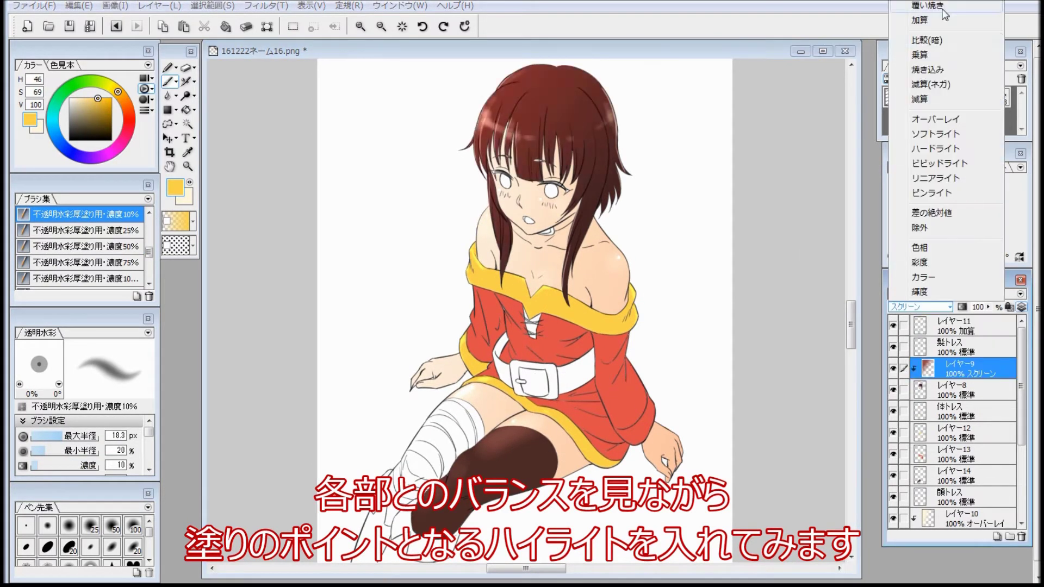
pyautogui.click(979, 177)
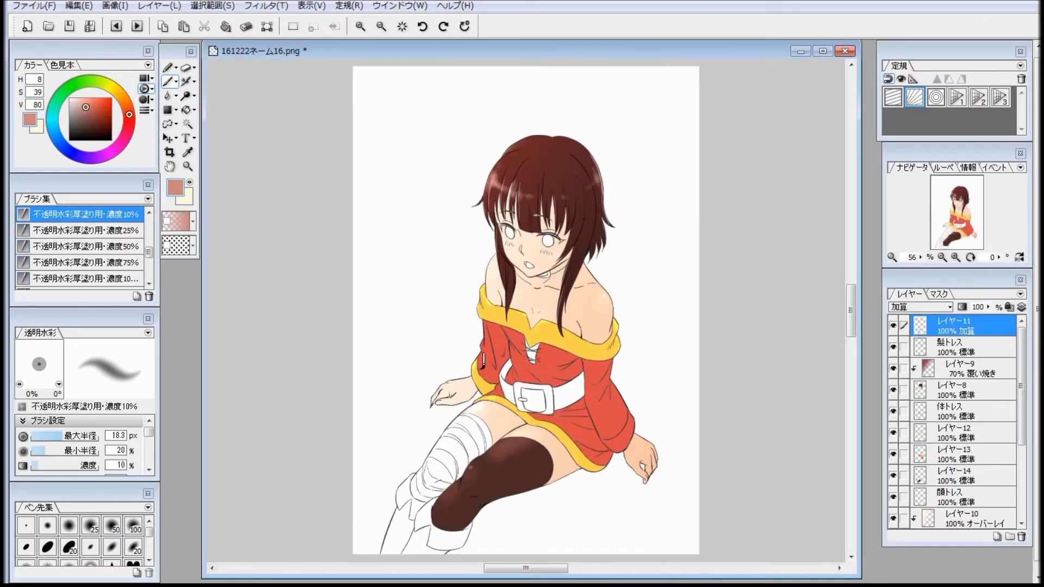
# Touch up the red dress on レイヤー13 around the cuff with the 不透明水彩厚塗り用・濃度100% brush.
pyautogui.scroll(-5, 726, 383)
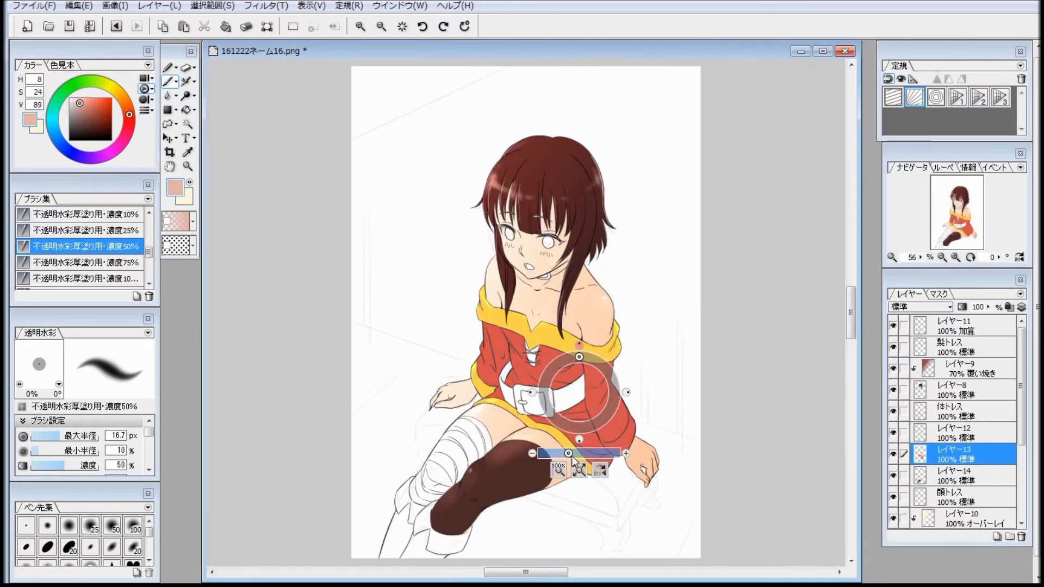
pyautogui.click(86, 279)
pyautogui.scroll(5, 552, 304)
pyautogui.scroll(2, 479, 284)
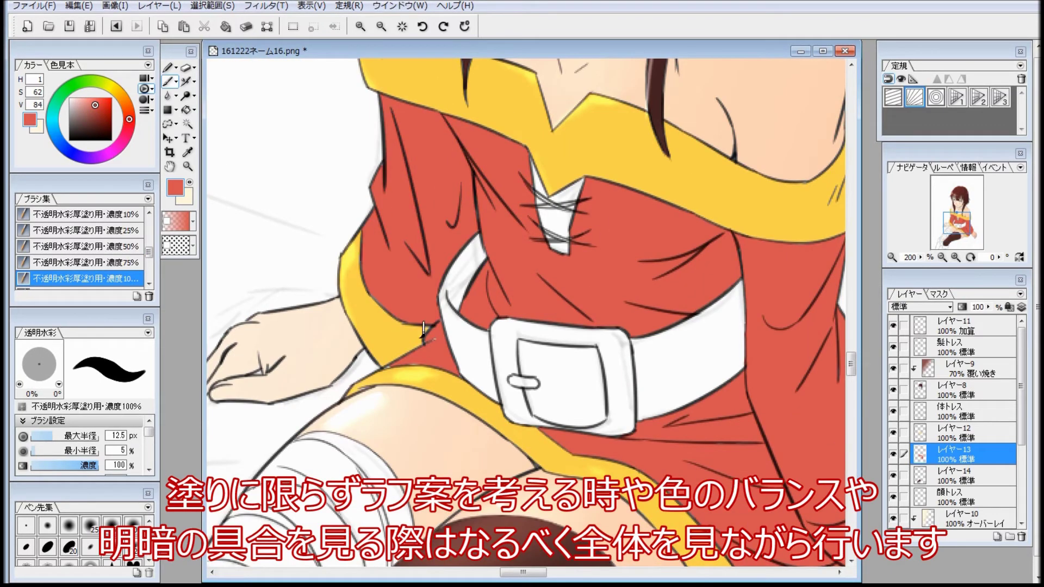
pyautogui.scroll(3, 544, 305)
# Touch up the yellow trim along the skirt hem on レイヤー12 with the 濃度100% brush at 4.0 px.
pyautogui.click(954, 432)
pyautogui.moveTo(522, 374); pyautogui.dragTo(716, 292)
pyautogui.scroll(-5, 501, 263)
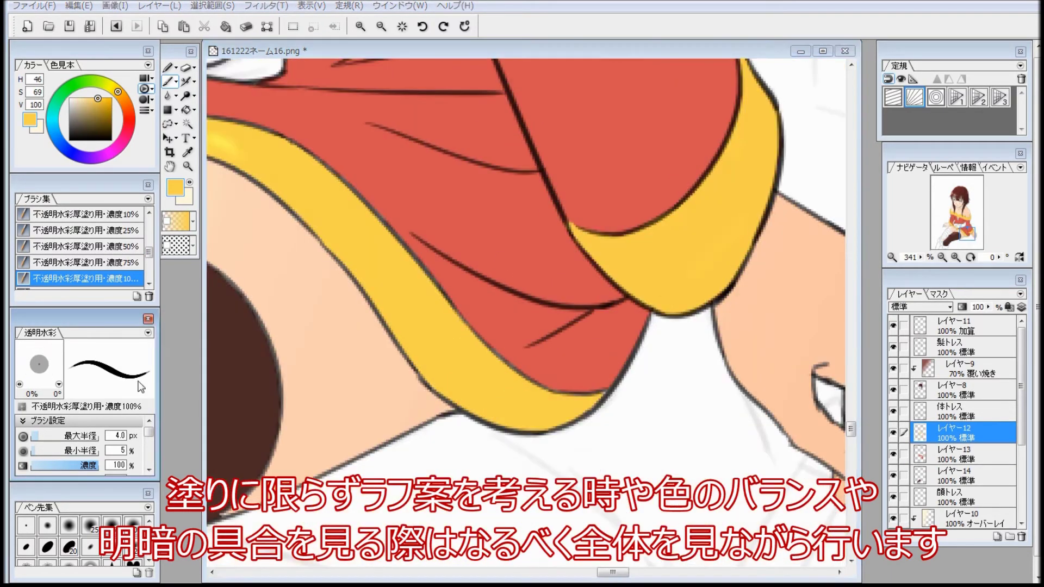
pyautogui.scroll(2, 617, 431)
pyautogui.click(479, 447)
pyautogui.click(168, 81)
pyautogui.moveTo(489, 435); pyautogui.dragTo(604, 418)
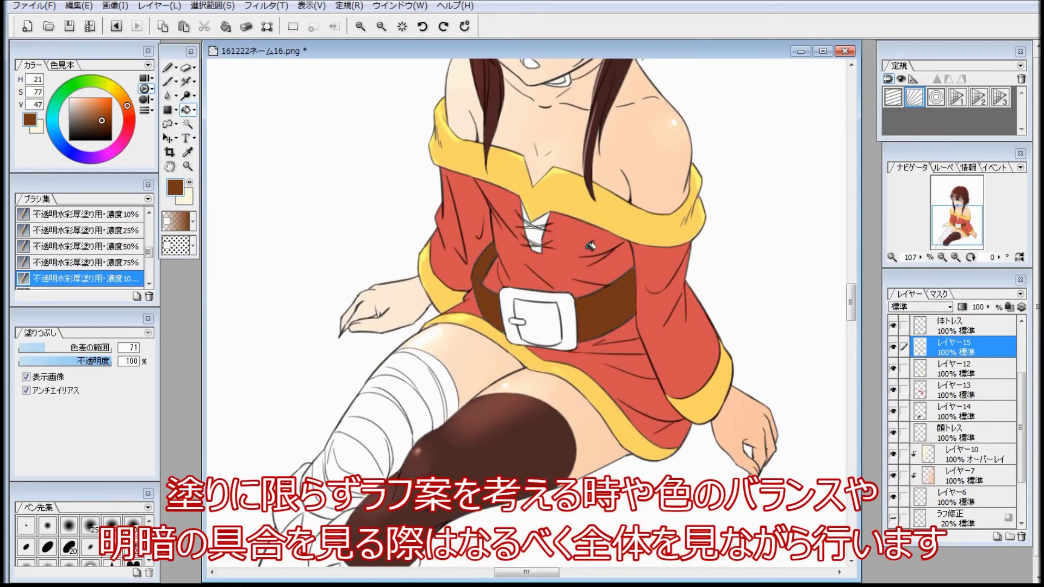
# Finish the brown belt fill on レイヤー15, including inside the buckle, and lower its saturation to -40 with 色相・彩度.
pyautogui.scroll(3, 538, 435)
pyautogui.hotkey('ctrl', 'd')
pyautogui.scroll(-5, 440, 75)
pyautogui.scroll(5, 439, 74)
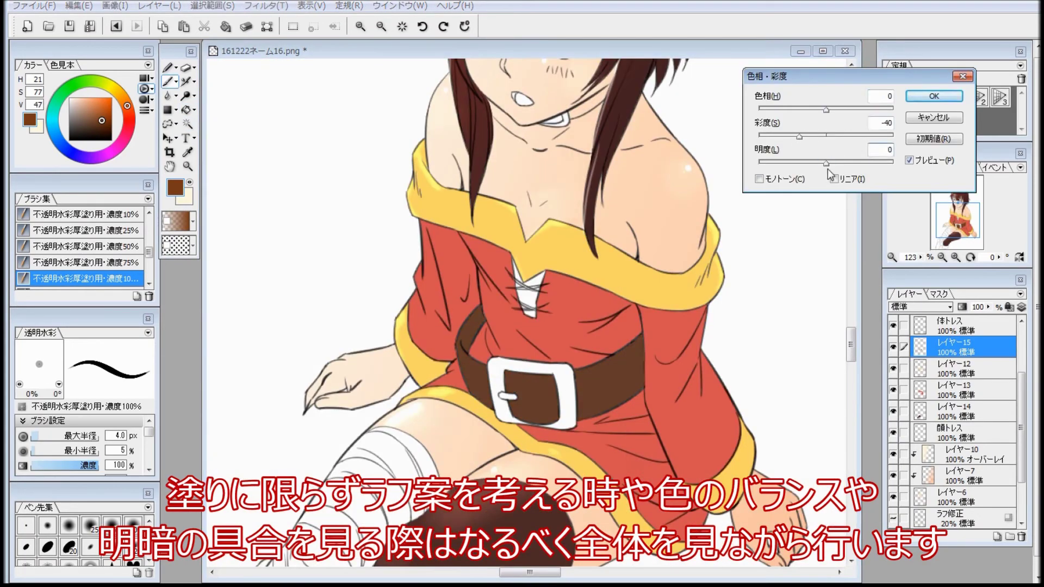
# Sample a colour from the artwork, paint a touch-up stroke with it and activate the ぼかし tool.
pyautogui.scroll(2, 471, 223)
pyautogui.keyDown('alt'); pyautogui.click(471, 223); pyautogui.keyUp('alt')
pyautogui.moveTo(471, 228); pyautogui.dragTo(441, 304)
pyautogui.scroll(-5, 471, 304)
pyautogui.scroll(4, 490, 380)
pyautogui.click(169, 95)
pyautogui.scroll(1, 462, 402)
pyautogui.scroll(-5, 462, 402)
# Add a clipped layer above レイヤー13 and lay a red gradient sampled from the dress and adjusted diagonally from chest to hem.
pyautogui.click(954, 389)
pyautogui.click(894, 390)
pyautogui.click(895, 390)
pyautogui.keyDown('alt'); pyautogui.click(555, 359); pyautogui.keyUp('alt')
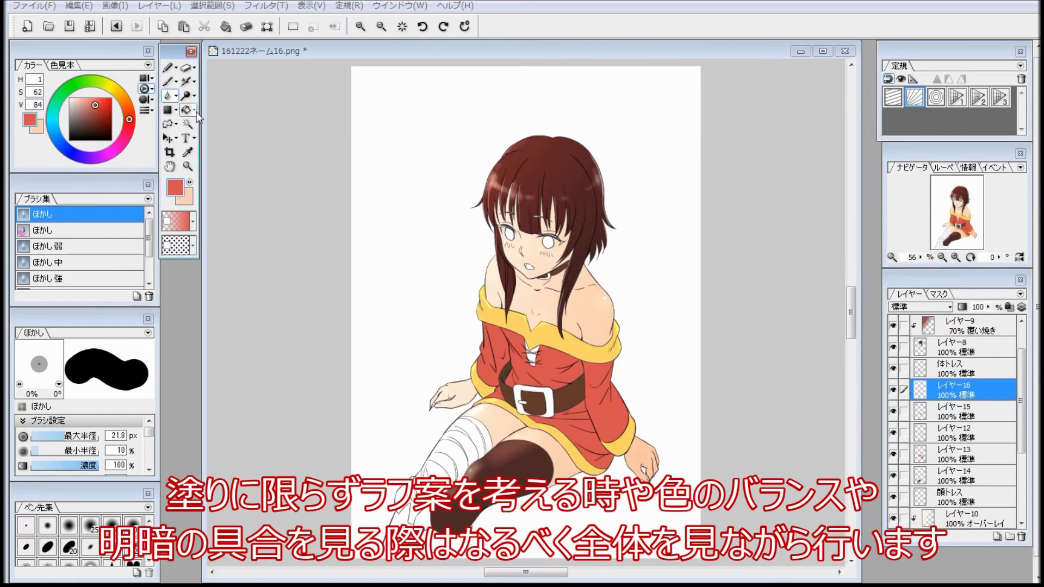
pyautogui.click(187, 110)
pyautogui.click(954, 433)
pyautogui.click(997, 537)
pyautogui.click(95, 111)
pyautogui.moveTo(516, 326); pyautogui.dragTo(680, 491)
# Add a clipped layer above レイヤー12 and lay a diagonal gradient in the trim's yellow from the hem up to the chest.
pyautogui.click(955, 412)
pyautogui.keyDown('alt'); pyautogui.click(555, 342); pyautogui.keyUp('alt')
pyautogui.click(997, 538)
pyautogui.moveTo(625, 462); pyautogui.dragTo(522, 326)
# Add another layer and fill the leg bandages with a pale blue-grey, H 173, S 8, V 82, selecting areas with 自動選択.
pyautogui.click(979, 500)
pyautogui.click(998, 537)
pyautogui.scroll(2, 435, 489)
pyautogui.click(187, 124)
pyautogui.click(526, 324)
pyautogui.hotkey('ctrl', 'd')
pyautogui.click(168, 82)
pyautogui.scroll(4, 506, 348)
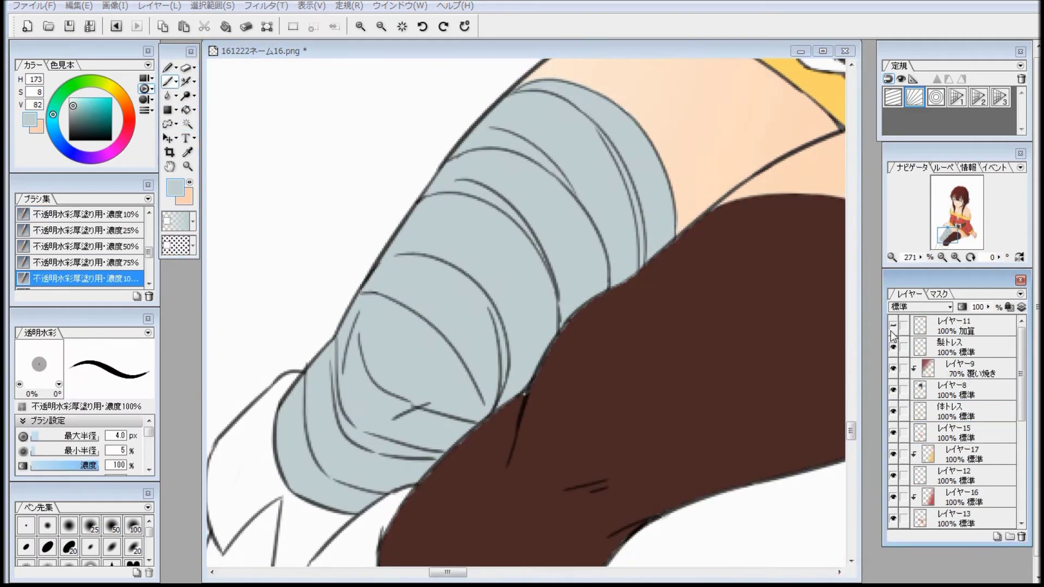
# Add a layer clipped to the leg bandages and lay a diagonal linear gradient in light blue, H 186, S 47, V 95.
pyautogui.click(997, 537)
pyautogui.click(1021, 307)
pyautogui.click(402, 26)
pyautogui.click(187, 110)
pyautogui.moveTo(419, 500); pyautogui.dragTo(475, 449)
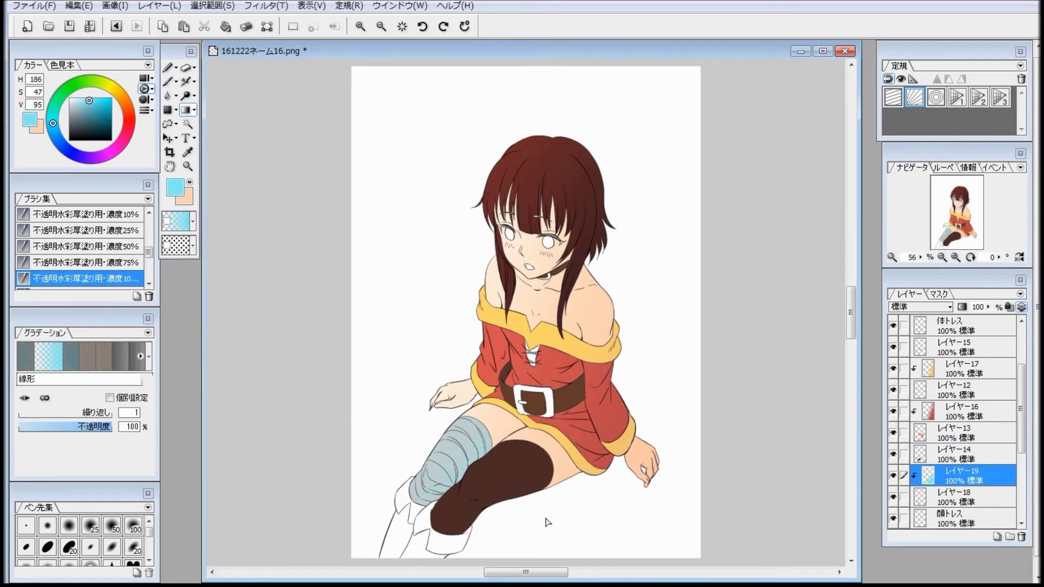
pyautogui.moveTo(547, 524); pyautogui.dragTo(435, 425)
# Change the bandage gradient's blend mode and shift the bandage base layer to a neutral pale grey by adjusting hue, saturation and lightness.
pyautogui.click(921, 307)
pyautogui.click(919, 61)
pyautogui.click(954, 498)
pyautogui.hotkey('ctrl', 'u')
pyautogui.moveTo(826, 110); pyautogui.dragTo(824, 110)
pyautogui.moveTo(826, 136); pyautogui.dragTo(811, 136)
pyautogui.moveTo(826, 163); pyautogui.dragTo(892, 163)
pyautogui.click(934, 97)
pyautogui.click(997, 538)
pyautogui.scroll(2, 478, 435)
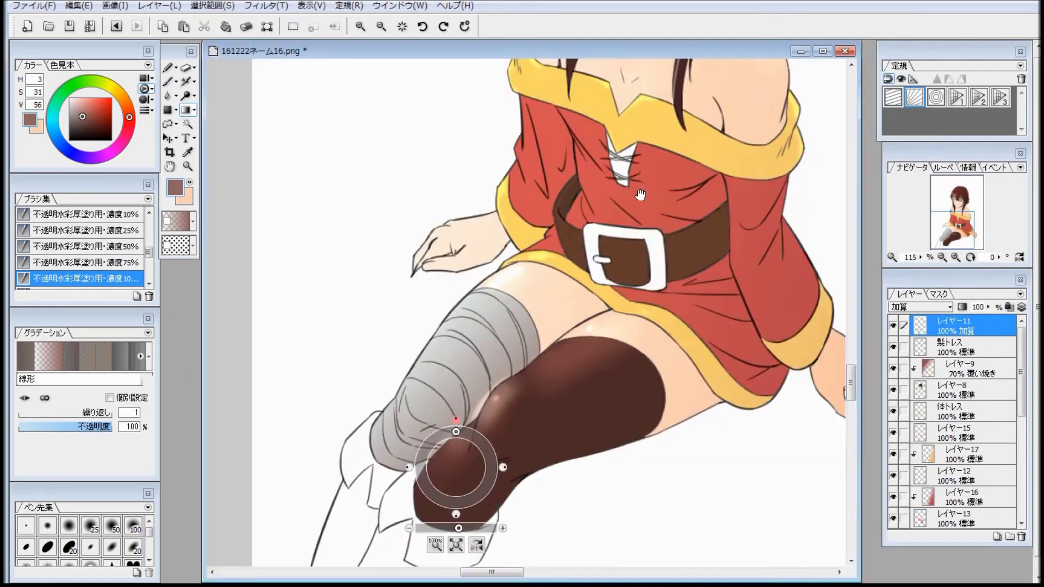
# Set the bandages' clipped gradient layer, レイヤー19, to the ハードライト blend mode.
pyautogui.click(169, 81)
pyautogui.click(186, 68)
pyautogui.scroll(2, 478, 435)
pyautogui.click(401, 27)
pyautogui.moveTo(1021, 359); pyautogui.dragTo(1029, 443)
pyautogui.click(963, 411)
pyautogui.click(921, 308)
pyautogui.click(932, 149)
pyautogui.click(963, 476)
# Protect the transparent pixels of the dress layer レイヤー13 and highlight the sleeve in light red, H 4, S 52, V 89, with the 濃度50% brush.
pyautogui.click(963, 432)
pyautogui.click(1009, 307)
pyautogui.click(168, 82)
pyautogui.click(95, 106)
pyautogui.click(91, 103)
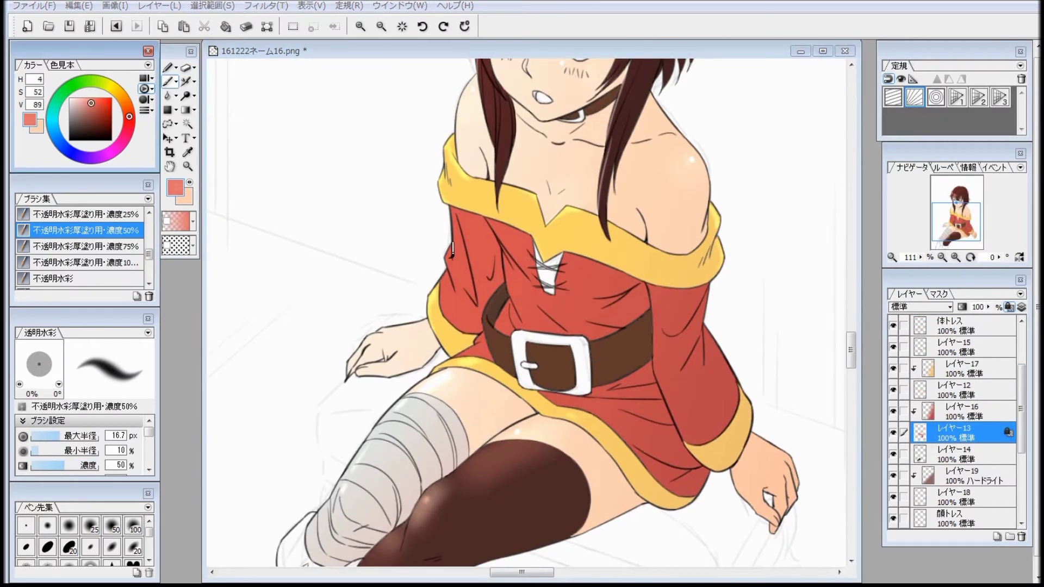
pyautogui.click(66, 437)
pyautogui.click(63, 437)
pyautogui.hotkey('ctrl', 'z')
pyautogui.moveTo(448, 266); pyautogui.dragTo(445, 308)
# Paint brighter highlights in H 4, S 44, V 98 on the skirt and the other sleeve of the dress.
pyautogui.click(88, 99)
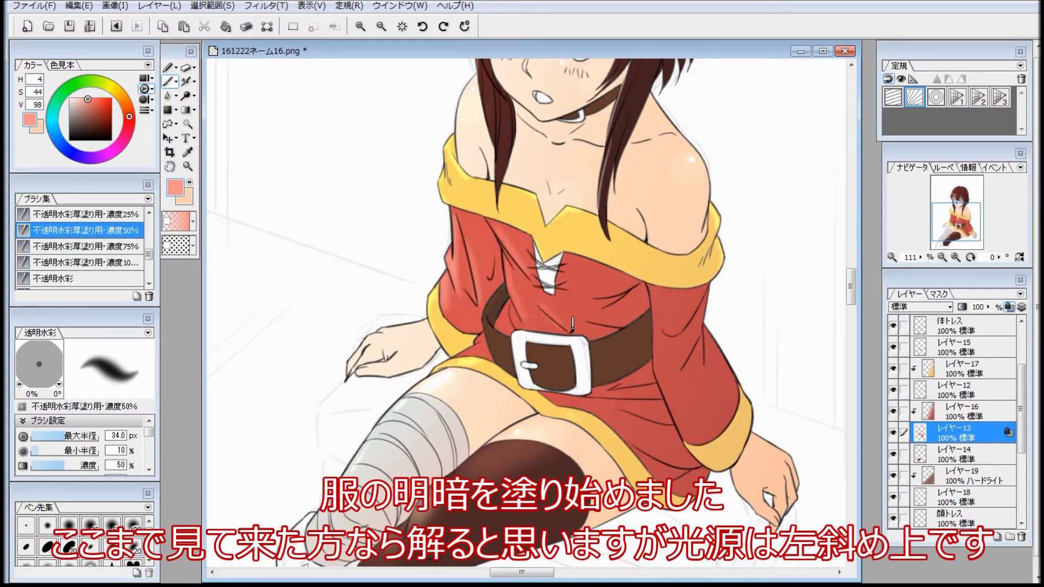
pyautogui.click(65, 436)
pyautogui.moveTo(601, 401); pyautogui.dragTo(621, 422)
pyautogui.click(68, 436)
pyautogui.hotkey('ctrl', 'z')
pyautogui.click(64, 435)
pyautogui.moveTo(709, 311); pyautogui.dragTo(740, 394)
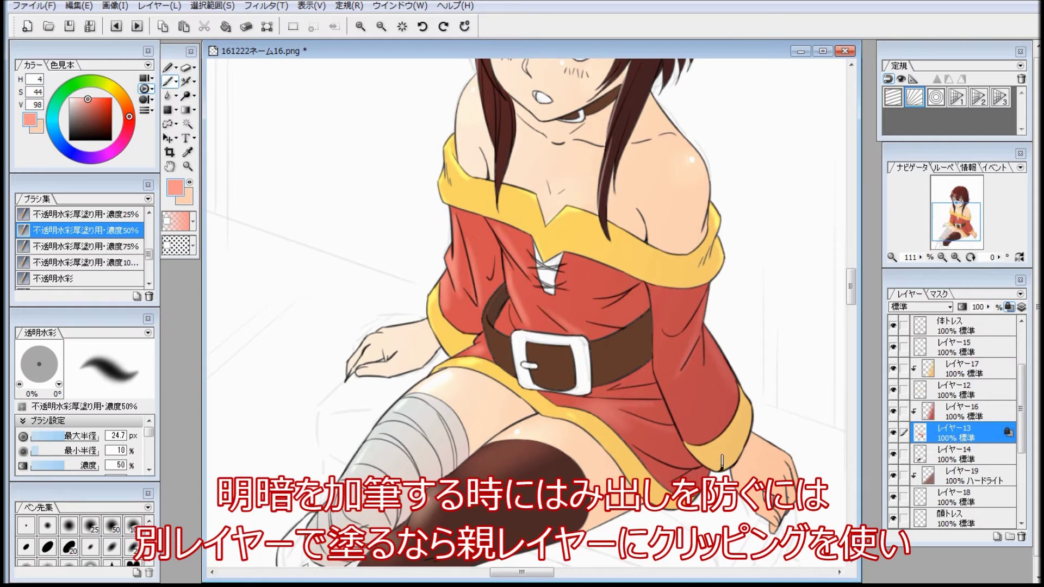
# Paint the dress's lightest highlights in pale pink, H 6, S 26, V 100, on the sleeve and chest with a 43.3 px brush.
pyautogui.click(81, 99)
pyautogui.moveTo(454, 252); pyautogui.dragTo(445, 304)
pyautogui.hotkey('ctrl', 'z')
pyautogui.click(69, 435)
pyautogui.moveTo(489, 223); pyautogui.dragTo(531, 279)
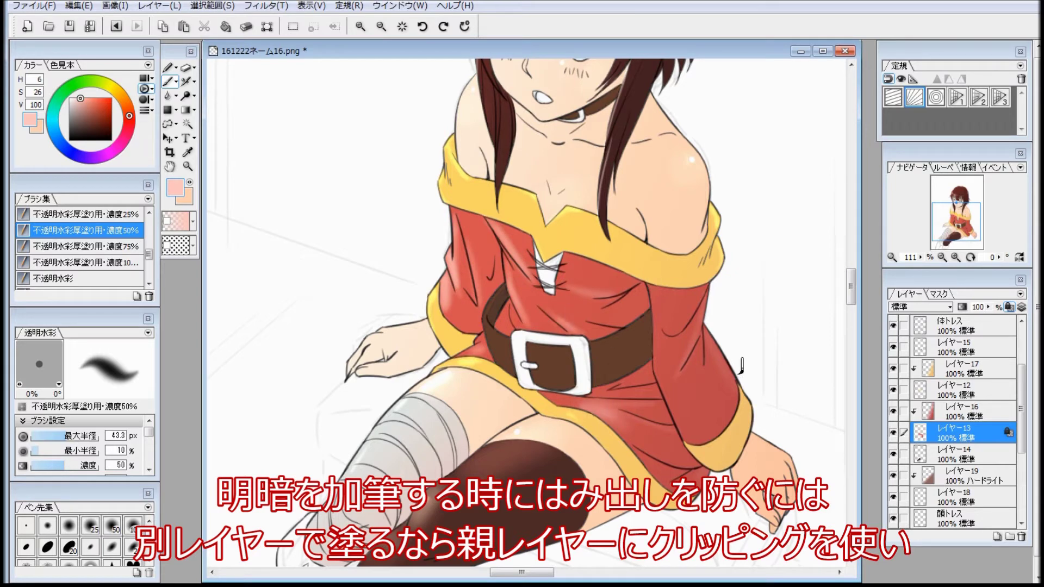
# Protect the transparent pixels of the yellow trim layer レイヤー12 and set a pale yellow highlight colour, H 54, S 29, V 100.
pyautogui.click(967, 390)
pyautogui.click(115, 88)
pyautogui.click(85, 99)
pyautogui.click(1009, 307)
pyautogui.click(995, 434)
pyautogui.click(1009, 307)
pyautogui.click(979, 390)
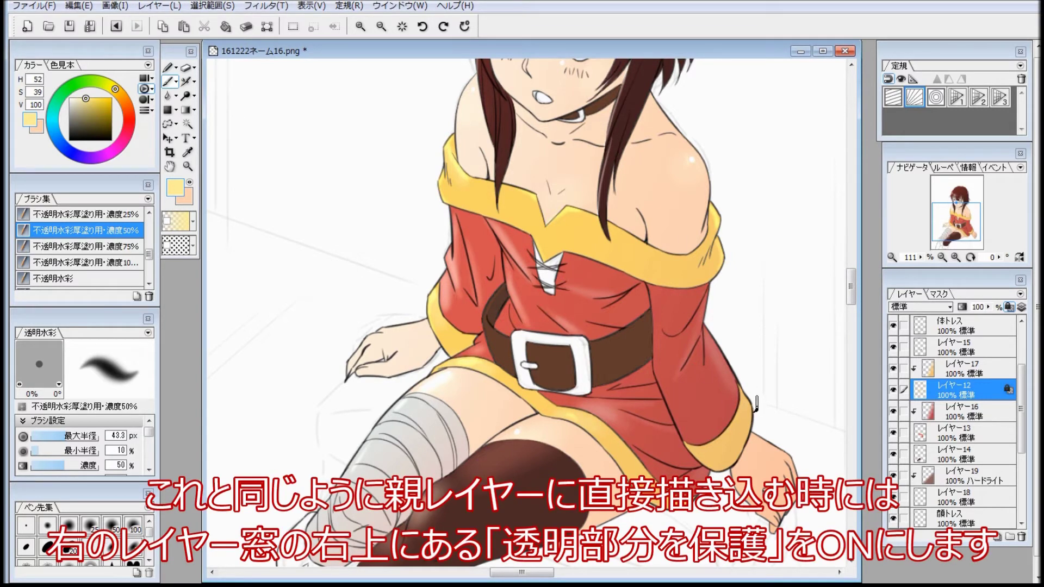
pyautogui.click(82, 98)
# Set the trim's clipped gradient layer, レイヤー17, to the 比較(明) blend mode, comparing it with 標準.
pyautogui.click(962, 368)
pyautogui.click(949, 307)
pyautogui.click(928, 1)
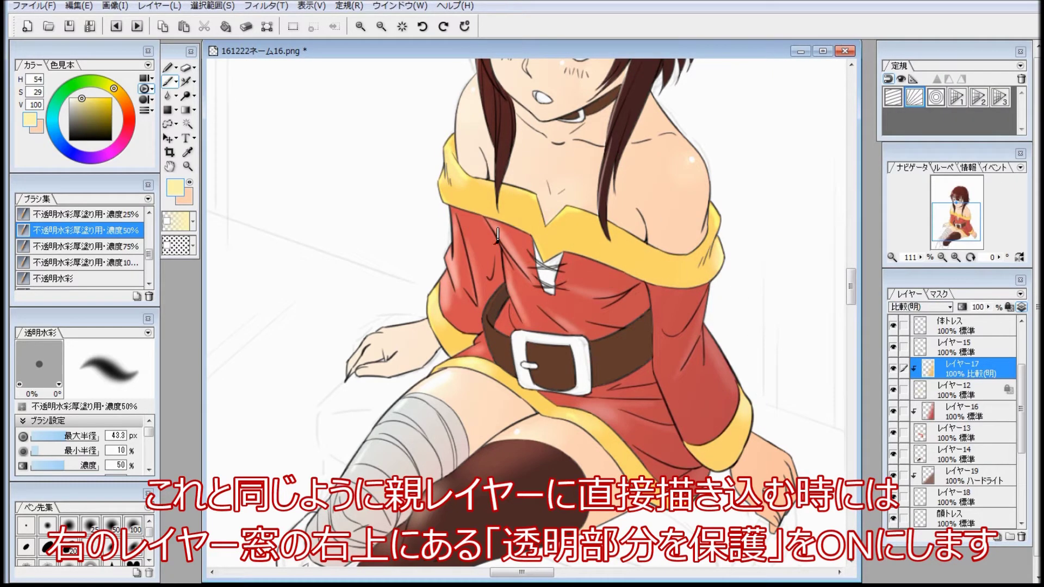
pyautogui.click(960, 347)
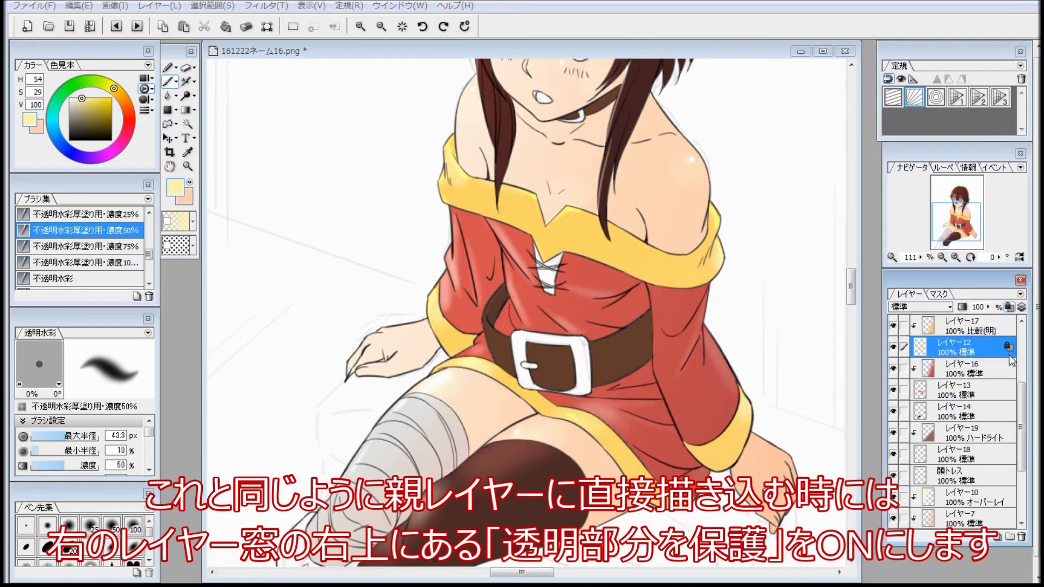
pyautogui.click(961, 326)
pyautogui.click(949, 308)
pyautogui.click(925, 0)
pyautogui.click(949, 308)
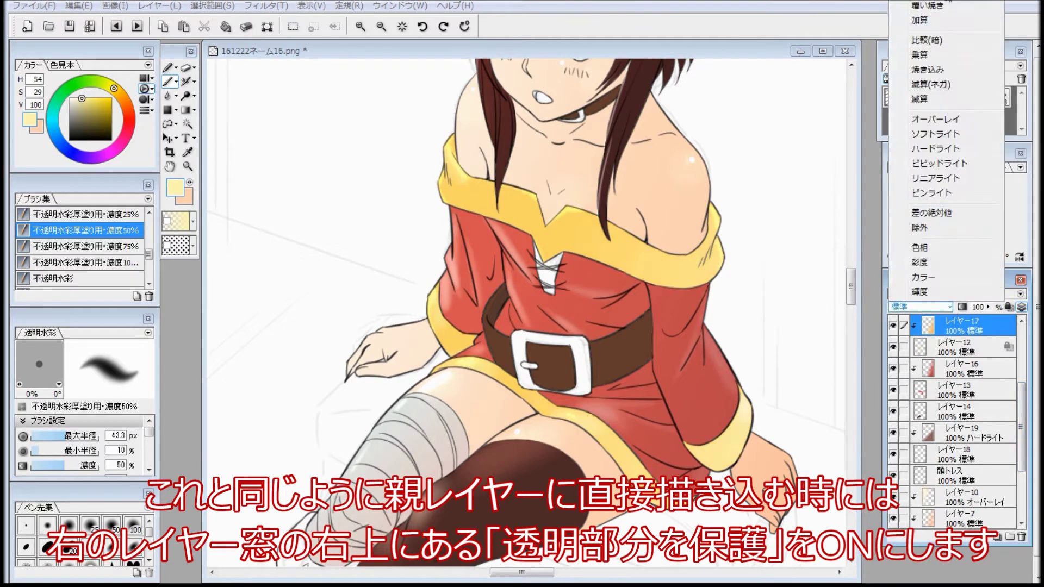
pyautogui.click(927, 1)
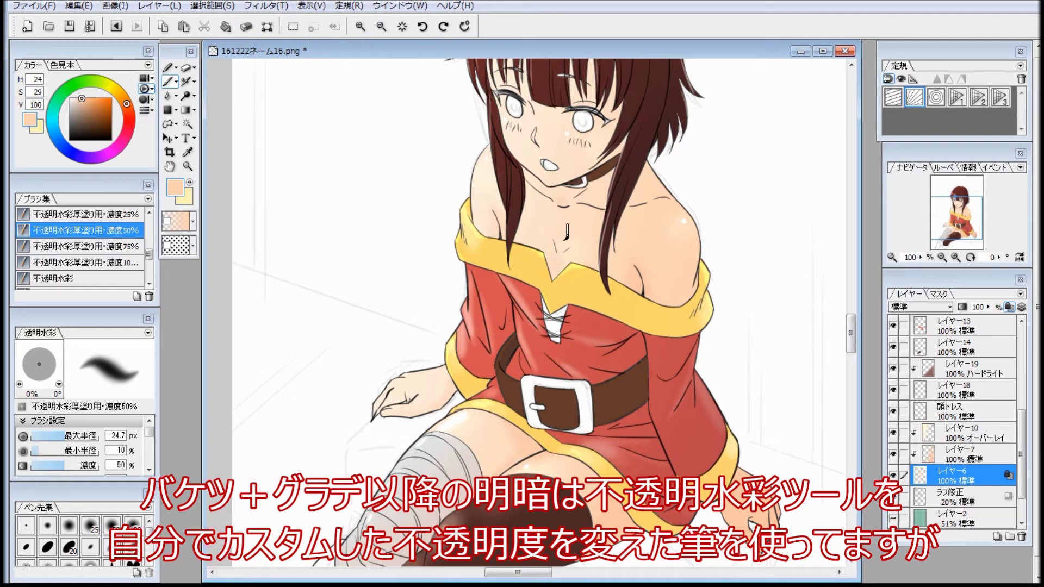
# Set the skin shading colour to H 13, S 34, V 100 for the face on レイヤー6.
pyautogui.scroll(3, 400, 98)
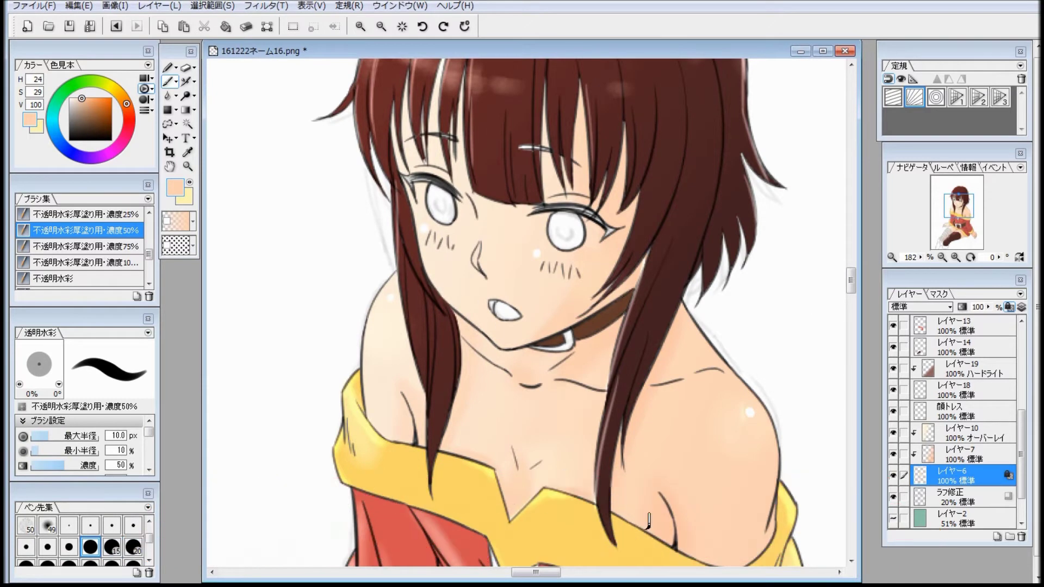
pyautogui.scroll(-2, 778, 462)
pyautogui.scroll(3, 569, 131)
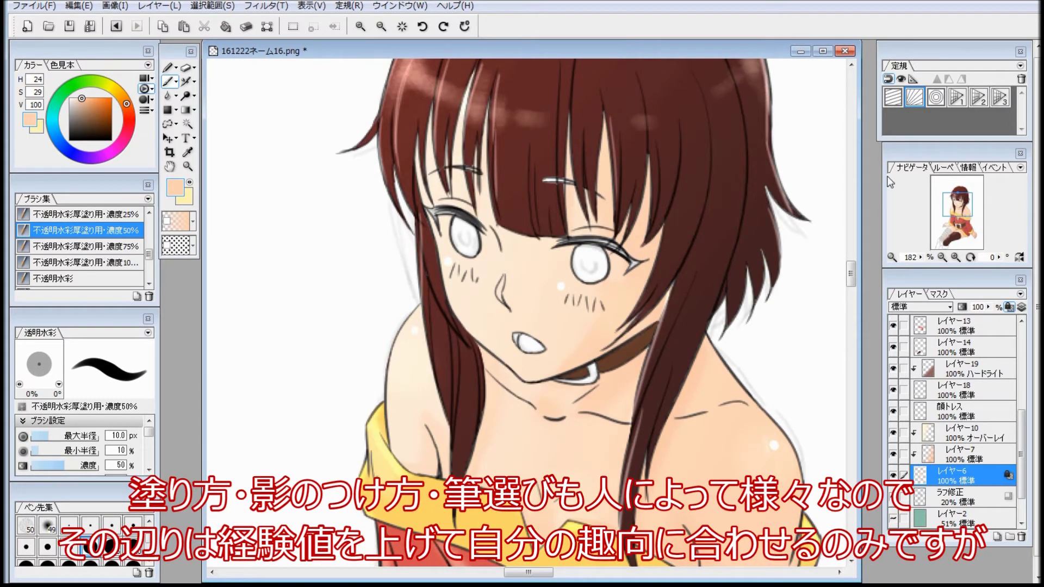
pyautogui.click(129, 111)
pyautogui.click(84, 98)
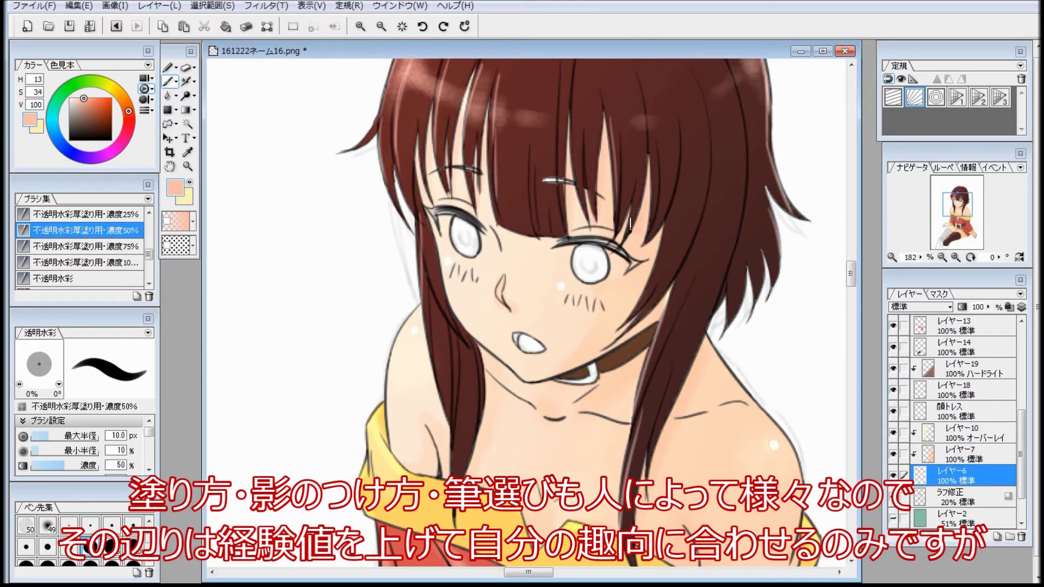
# Paint skin shadows on レイヤー6 in a deeper peach, H 13, S 42, V 92, with a 10 px brush.
pyautogui.click(402, 26)
pyautogui.click(360, 26)
pyautogui.click(359, 27)
pyautogui.click(360, 26)
pyautogui.click(82, 102)
pyautogui.moveTo(664, 204); pyautogui.dragTo(637, 285)
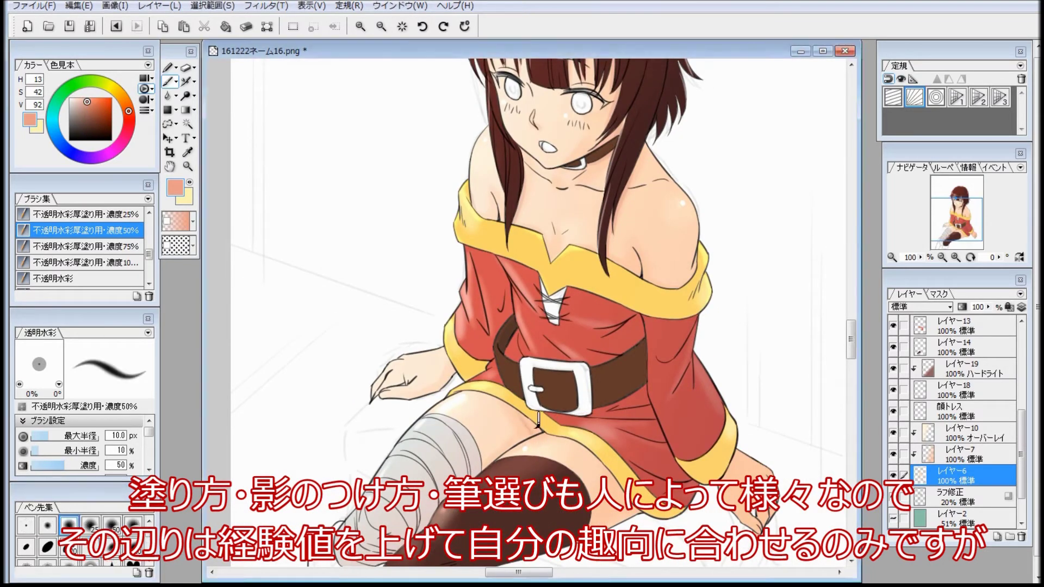
pyautogui.click(58, 436)
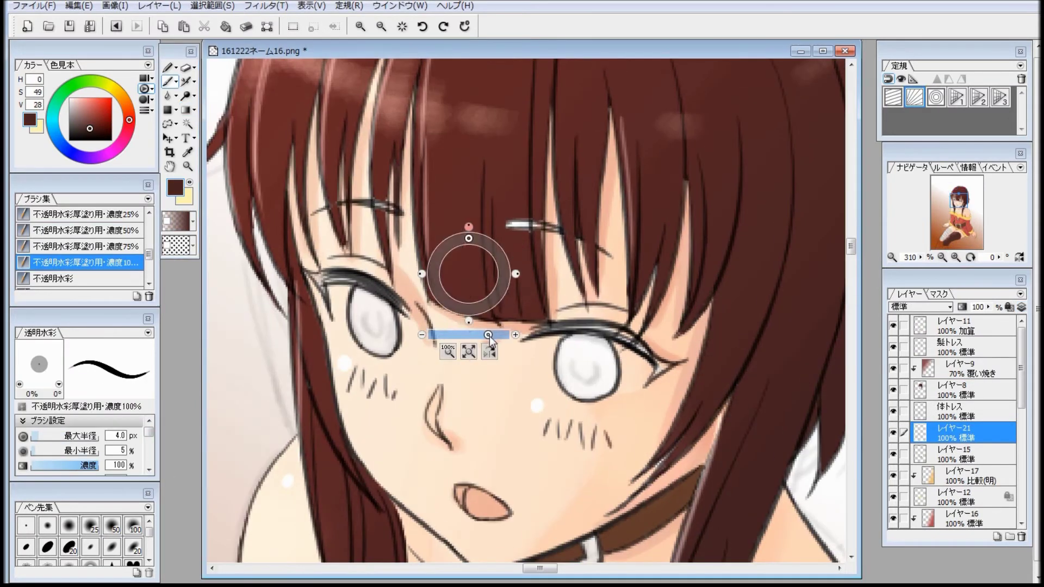
# Paint the eyebrows, upper lashes and irises on レイヤー21 in dark brown, H 0, S 49, V 28, with a 4 px brush.
pyautogui.moveTo(356, 204); pyautogui.dragTo(395, 209)
pyautogui.moveTo(509, 225); pyautogui.dragTo(520, 223)
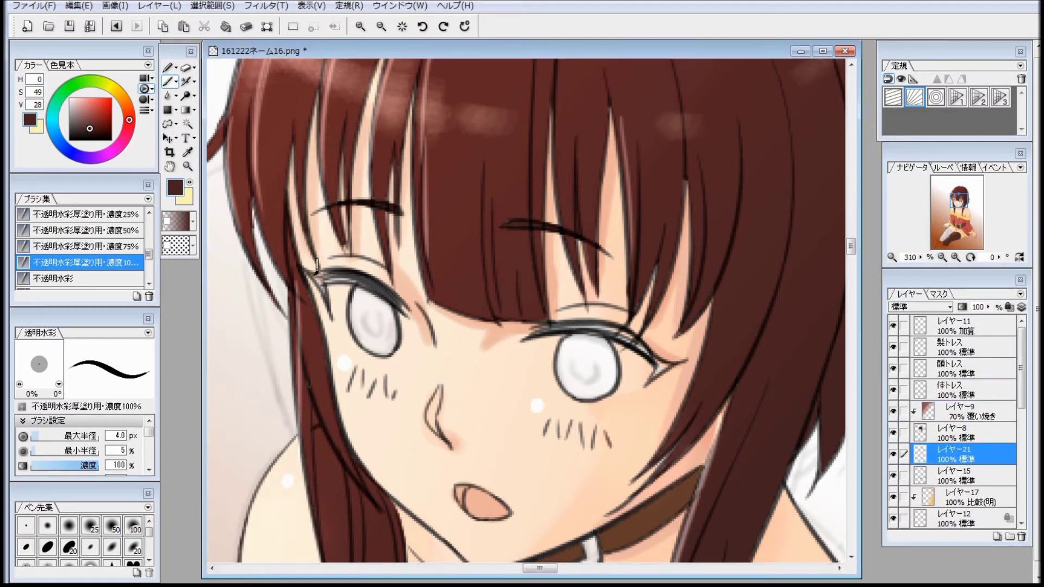
pyautogui.moveTo(315, 271); pyautogui.dragTo(361, 276)
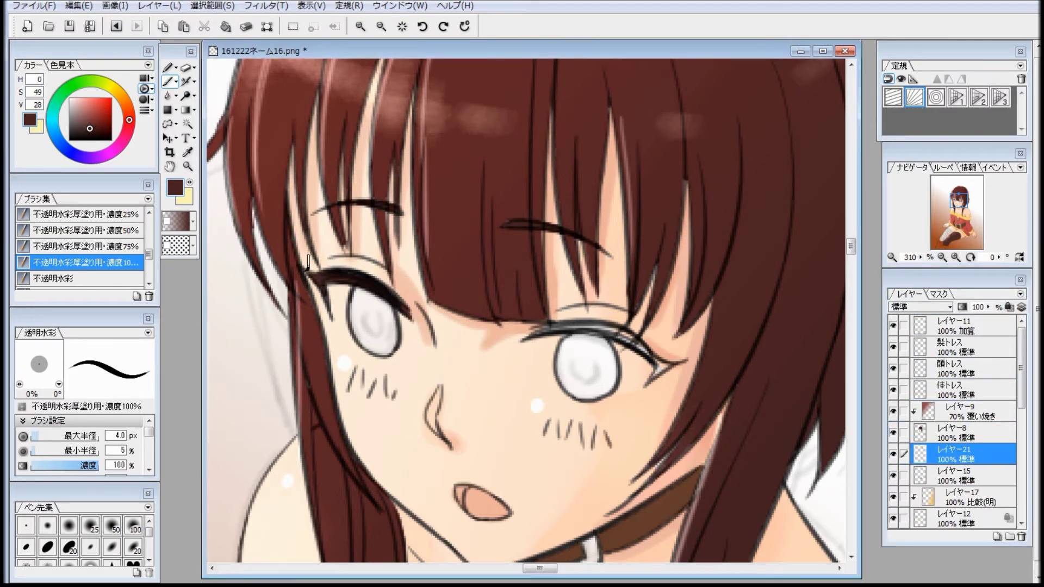
pyautogui.moveTo(538, 334)
pyautogui.mouseDown()
pyautogui.moveTo(618, 325)
pyautogui.moveTo(647, 354)
pyautogui.mouseUp()
pyautogui.moveTo(372, 297)
pyautogui.mouseDown()
pyautogui.moveTo(359, 318)
pyautogui.moveTo(382, 339)
pyautogui.moveTo(391, 316)
pyautogui.mouseUp()
pyautogui.moveTo(580, 341)
pyautogui.mouseDown()
pyautogui.moveTo(589, 385)
pyautogui.moveTo(616, 373)
pyautogui.moveTo(603, 327)
pyautogui.moveTo(582, 370)
pyautogui.mouseUp()
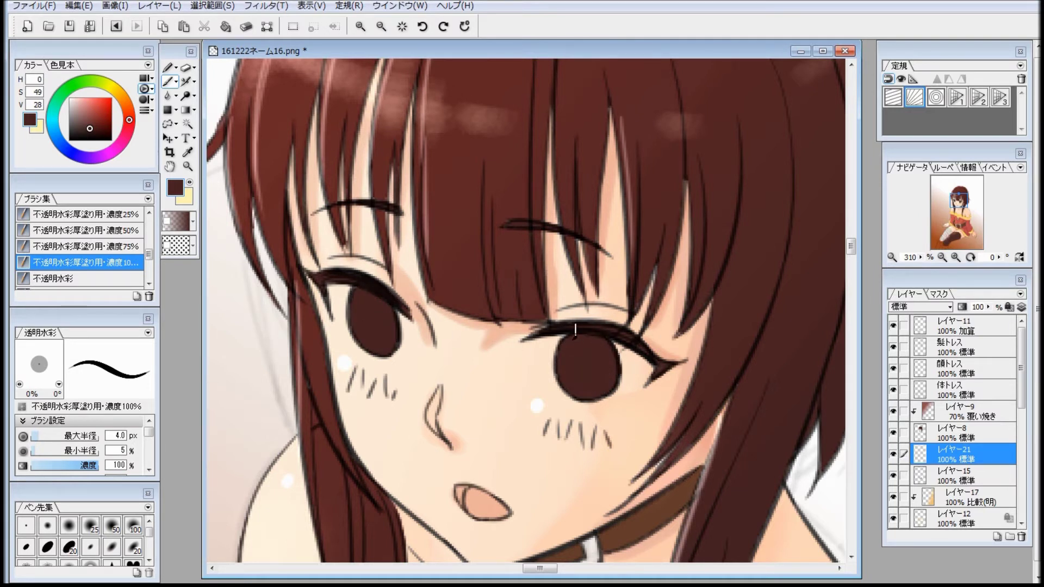
# Add a layer above レイヤー21 and paint darker pupils in both eyes with H 355, S 35, V 19.
pyautogui.click(85, 132)
pyautogui.click(998, 537)
pyautogui.moveTo(375, 302); pyautogui.dragTo(371, 327)
pyautogui.hotkey('ctrl', 'z')
pyautogui.rightClick(546, 249)
pyautogui.moveTo(569, 311); pyautogui.dragTo(559, 312)
pyautogui.click(893, 476)
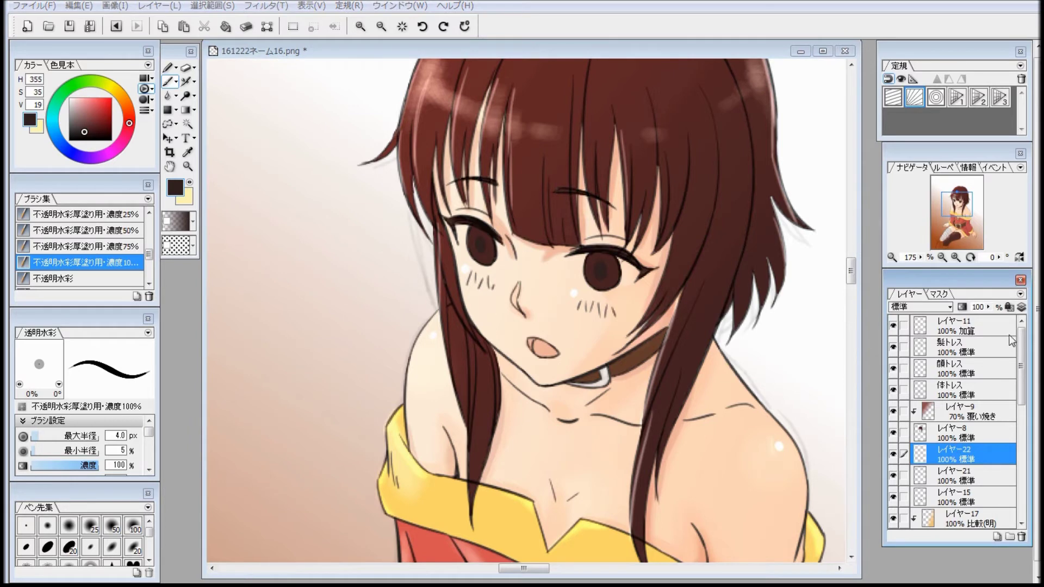
# Paint pink glows in the lower irises on レイヤー11 with H 355, S 45, V 87, adding near-white eye highlights in H 355, S 10, V 100.
pyautogui.click(87, 230)
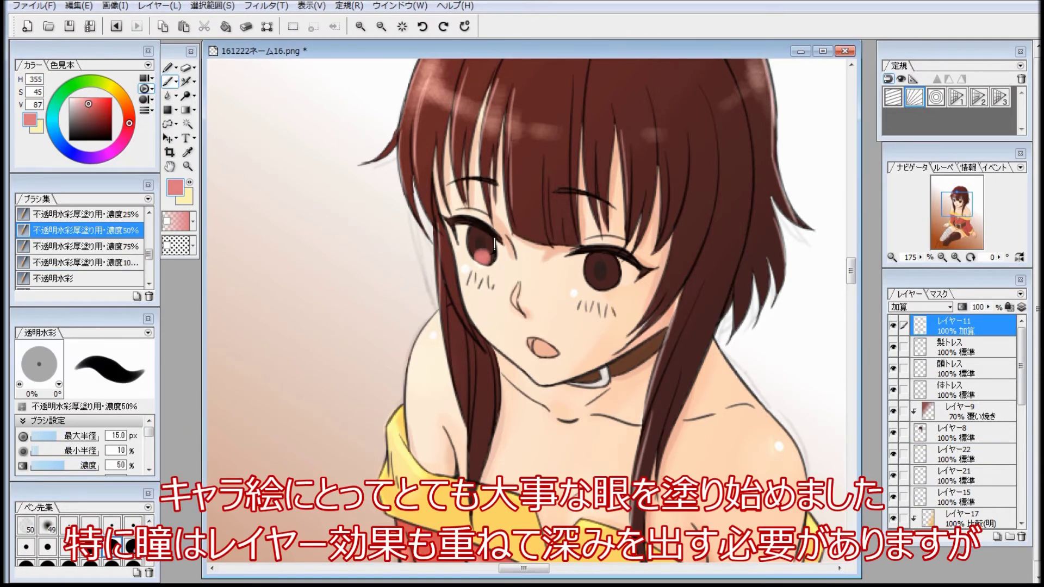
pyautogui.moveTo(481, 254); pyautogui.dragTo(486, 250)
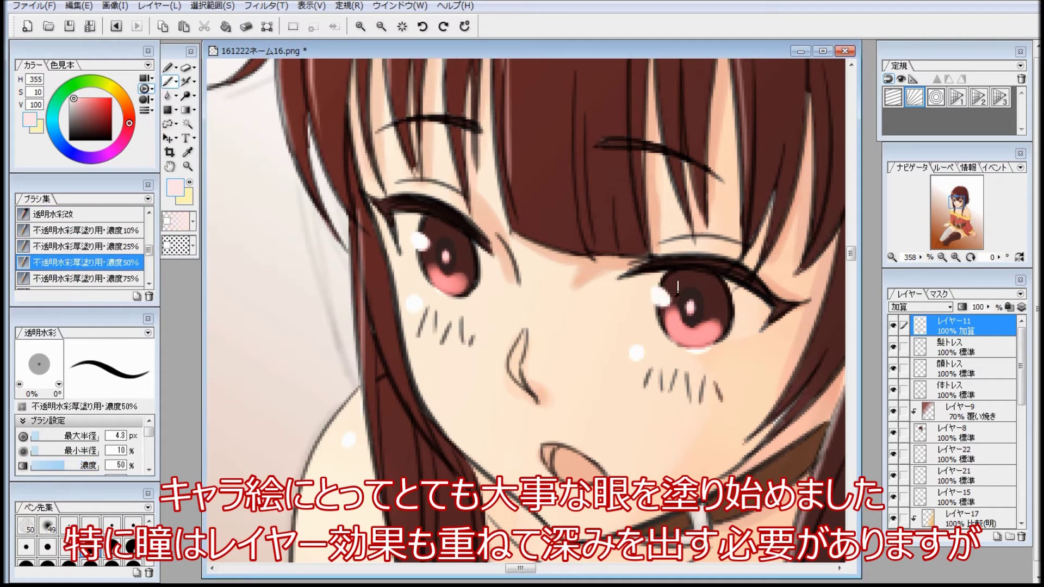
pyautogui.moveTo(422, 260); pyautogui.dragTo(425, 247)
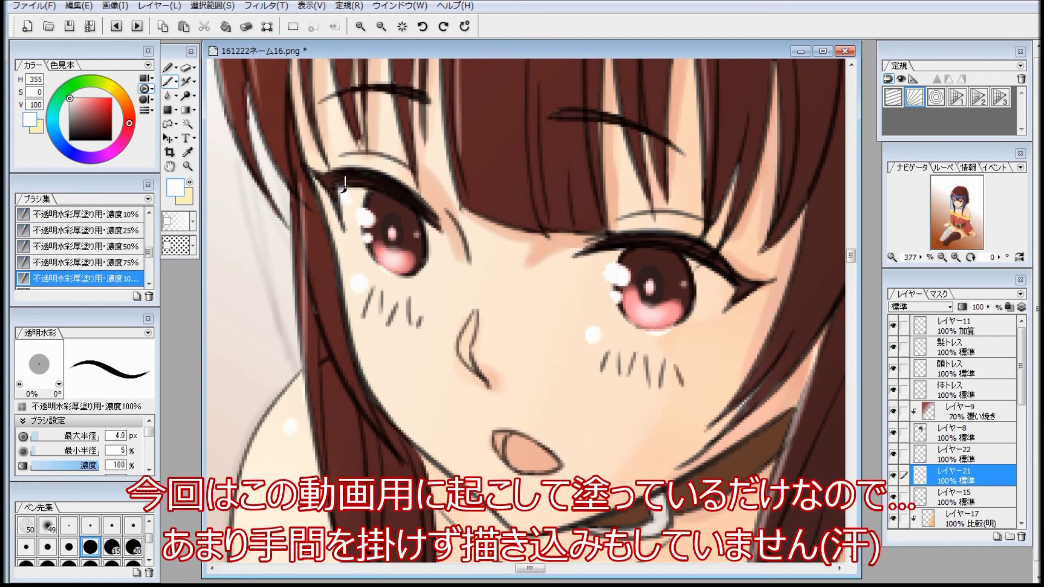
# Paint the whites of both eyes in white on レイヤー21 and check the eye layers by toggling their visibility.
pyautogui.moveTo(345, 188)
pyautogui.mouseDown()
pyautogui.moveTo(371, 248)
pyautogui.moveTo(430, 274)
pyautogui.mouseUp()
pyautogui.moveTo(587, 282)
pyautogui.mouseDown()
pyautogui.moveTo(614, 325)
pyautogui.moveTo(723, 296)
pyautogui.moveTo(595, 280)
pyautogui.moveTo(677, 318)
pyautogui.mouseUp()
pyautogui.click(893, 434)
pyautogui.click(893, 433)
pyautogui.scroll(-7, 581, 217)
pyautogui.click(892, 455)
pyautogui.click(893, 455)
# Duplicate レイヤー21 and set the copy to ピンライト, and set the pupil layer レイヤー22 to 乗算.
pyautogui.scroll(2, 582, 218)
pyautogui.hotkey('ctrl', 'j')
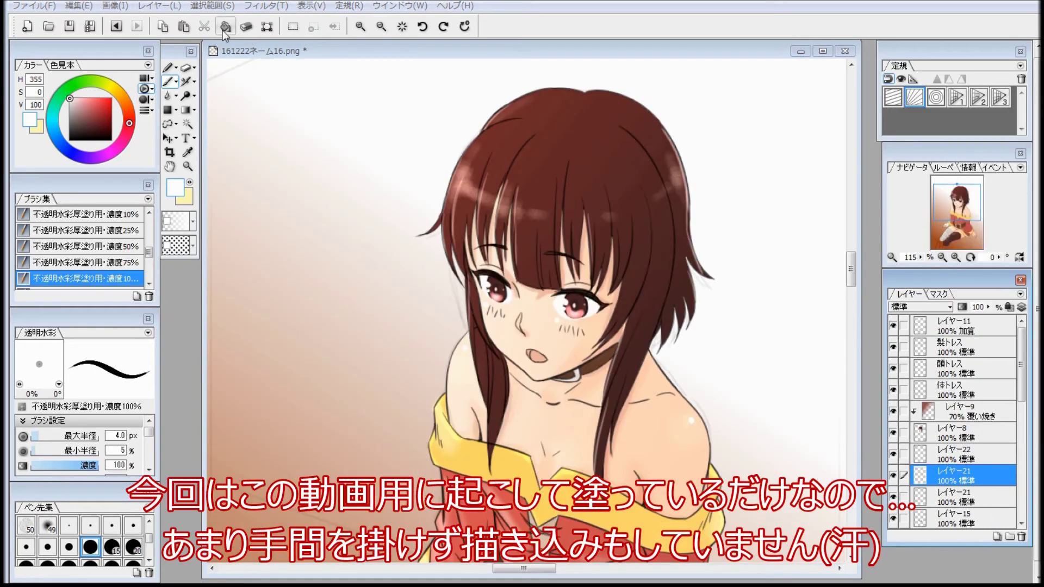
pyautogui.click(920, 307)
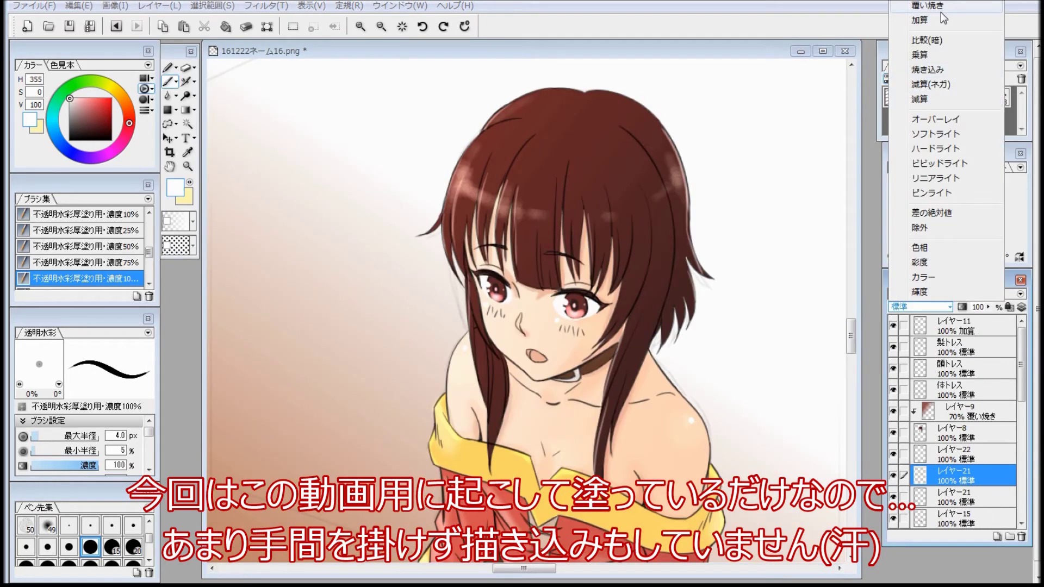
pyautogui.click(932, 193)
pyautogui.click(954, 454)
pyautogui.click(920, 307)
pyautogui.click(920, 54)
# Shade the upper whites of both eyes on レイヤー22 in grey, H 0, S 1, V 73.
pyautogui.scroll(4, 288, 188)
pyautogui.keyDown('alt'); pyautogui.click(287, 188); pyautogui.keyUp('alt')
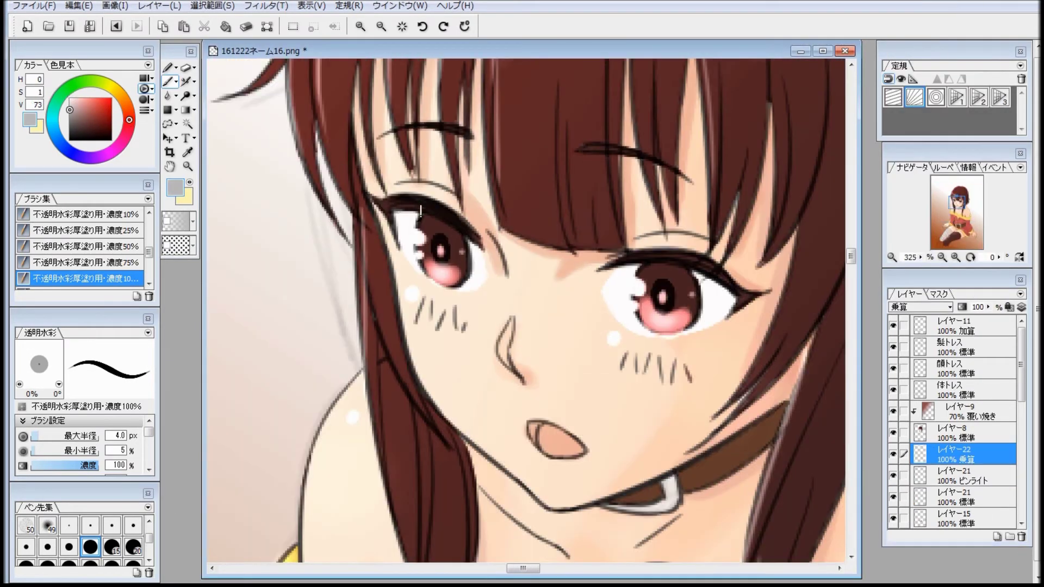
pyautogui.moveTo(398, 215); pyautogui.dragTo(459, 224)
pyautogui.moveTo(606, 272); pyautogui.dragTo(735, 293)
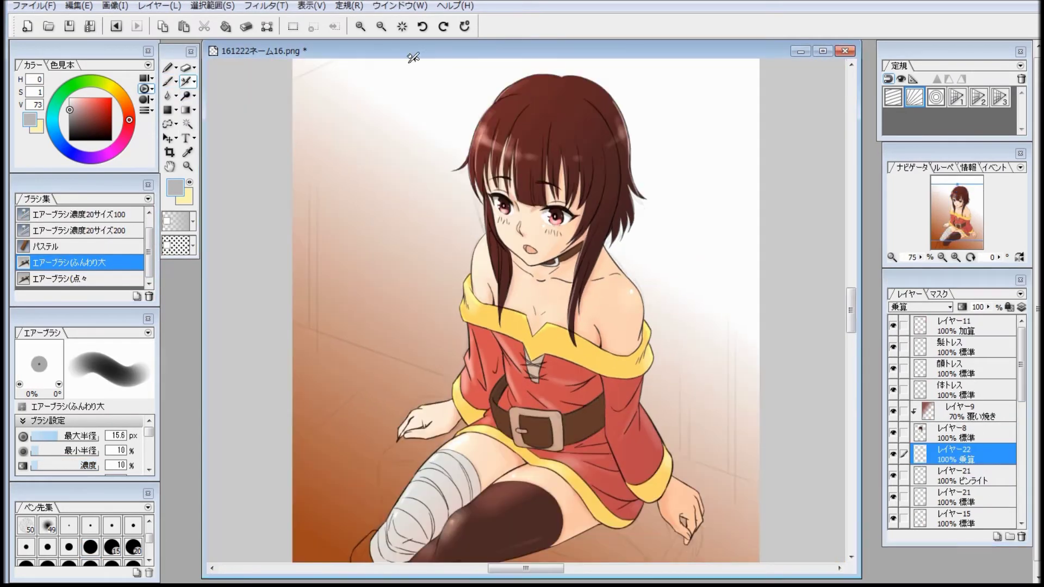
# Add a layer and tint the skin in soft pink, H 0, S 31, V 98, with a 34 px エアーブラシ(ふんわり)大.
pyautogui.scroll(-1, 413, 59)
pyautogui.click(82, 100)
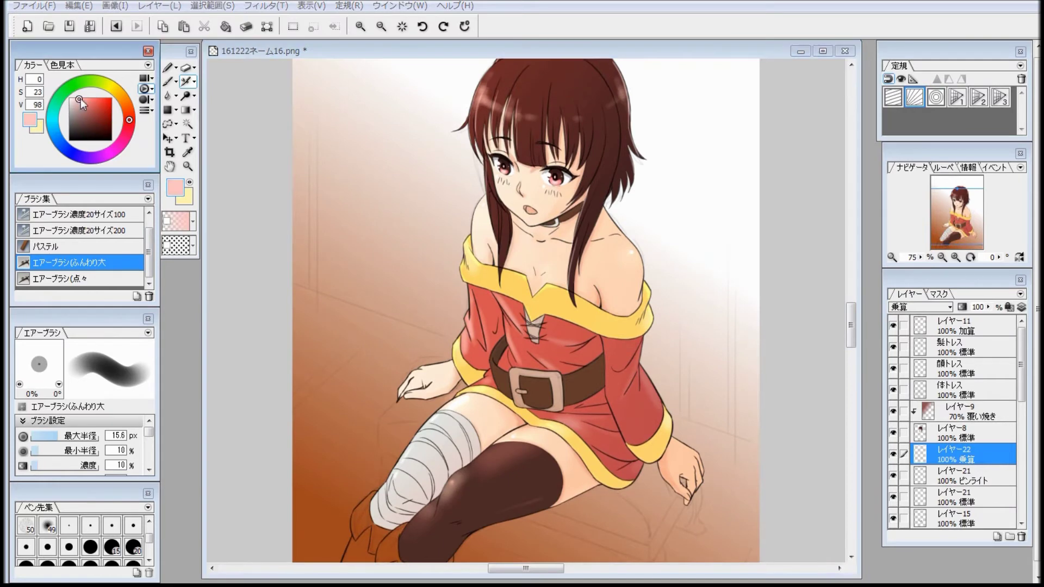
pyautogui.click(69, 436)
pyautogui.click(962, 347)
pyautogui.click(997, 537)
pyautogui.hotkey('ctrl', 'z')
pyautogui.click(68, 436)
pyautogui.moveTo(626, 245); pyautogui.dragTo(632, 257)
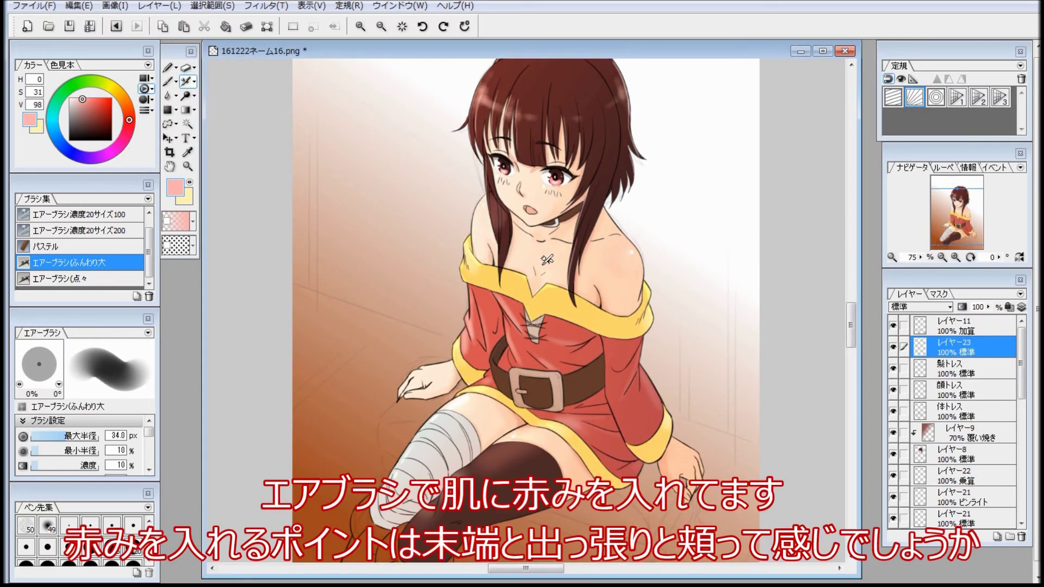
# Move the pink tint layer directly above レイヤー10 and clip it to the skin base.
pyautogui.moveTo(957, 347); pyautogui.dragTo(977, 416)
pyautogui.click(914, 389)
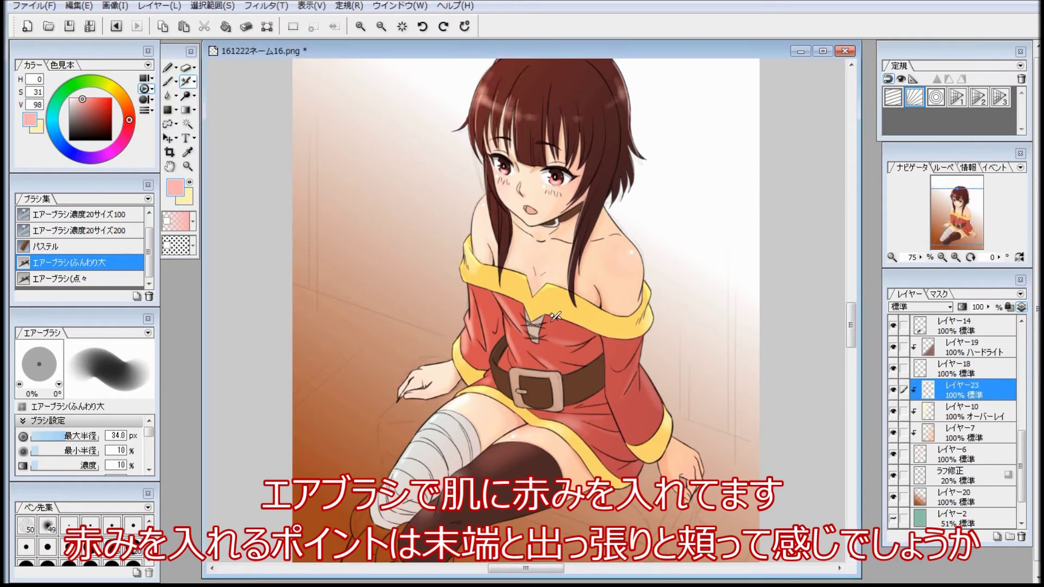
pyautogui.click(168, 95)
pyautogui.click(186, 81)
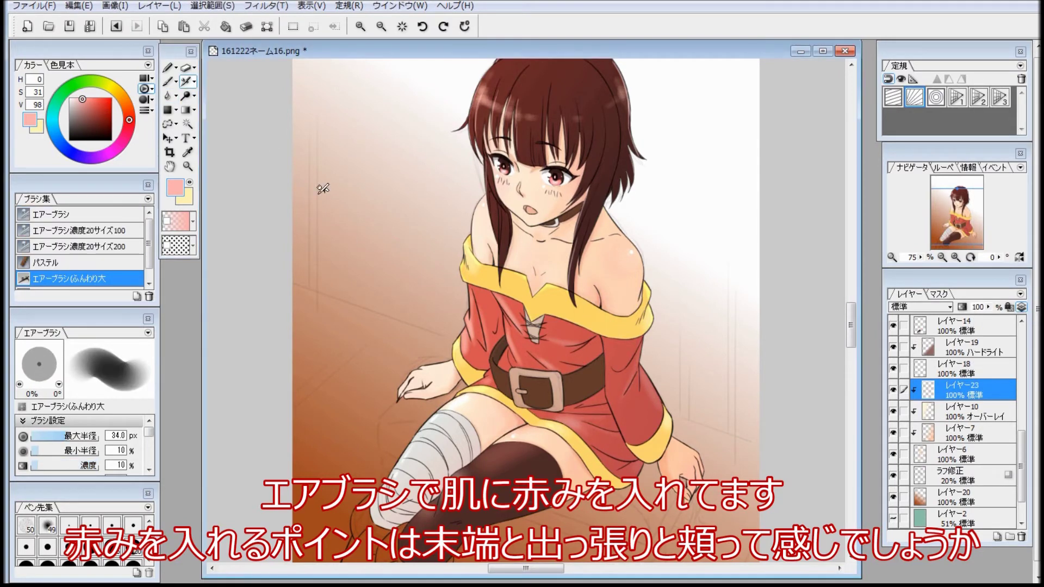
# Brighten the lit areas of the skin on the 加算 layer レイヤー11 with an 18.3 px 不透明水彩厚塗り用・濃度10% brush.
pyautogui.scroll(5, 957, 407)
pyautogui.click(957, 325)
pyautogui.scroll(-3, 591, 433)
pyautogui.scroll(3, 592, 432)
pyautogui.click(169, 82)
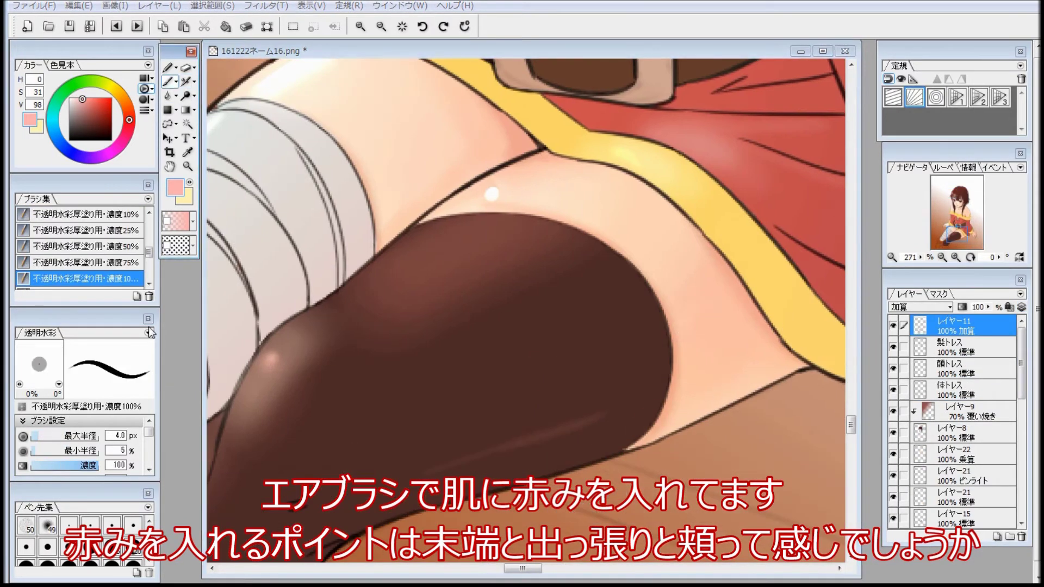
pyautogui.click(85, 214)
pyautogui.scroll(-3, 690, 410)
pyautogui.scroll(1, 696, 248)
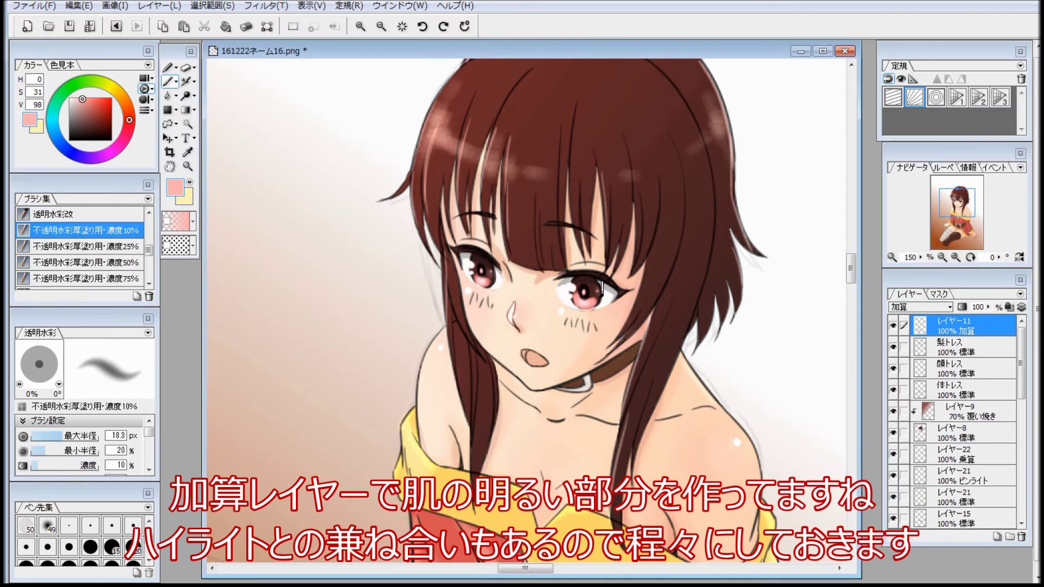
pyautogui.scroll(-5, 1005, 383)
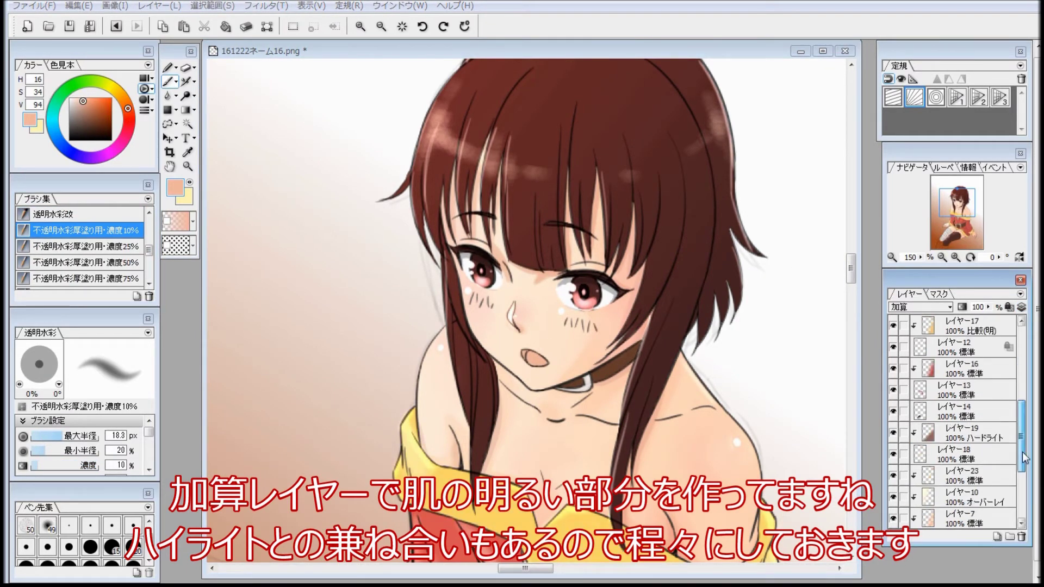
pyautogui.click(919, 478)
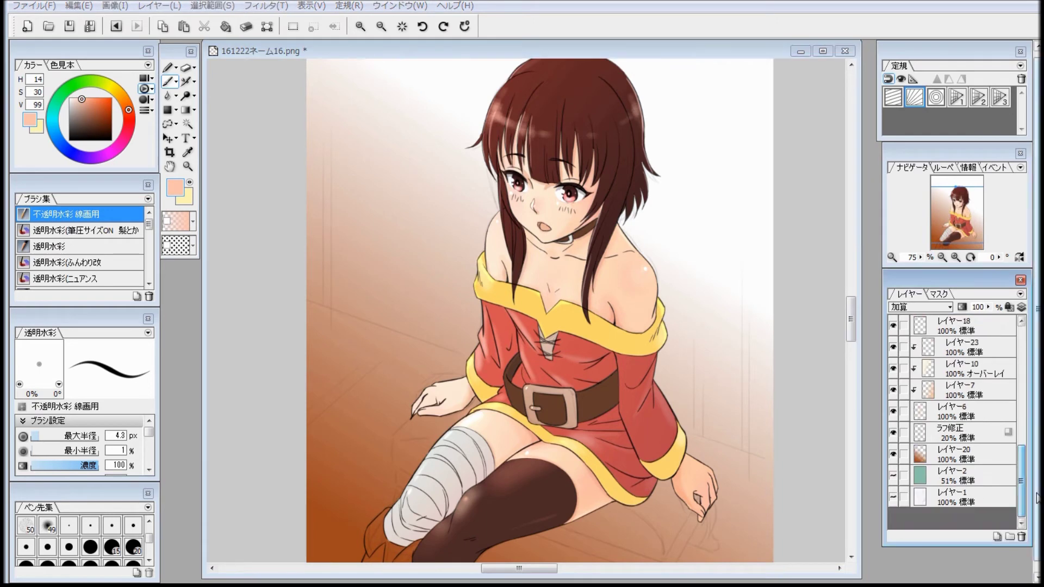
# Show the green background layer レイヤー2 and set its blend mode to 加算.
pyautogui.click(956, 454)
pyautogui.click(920, 307)
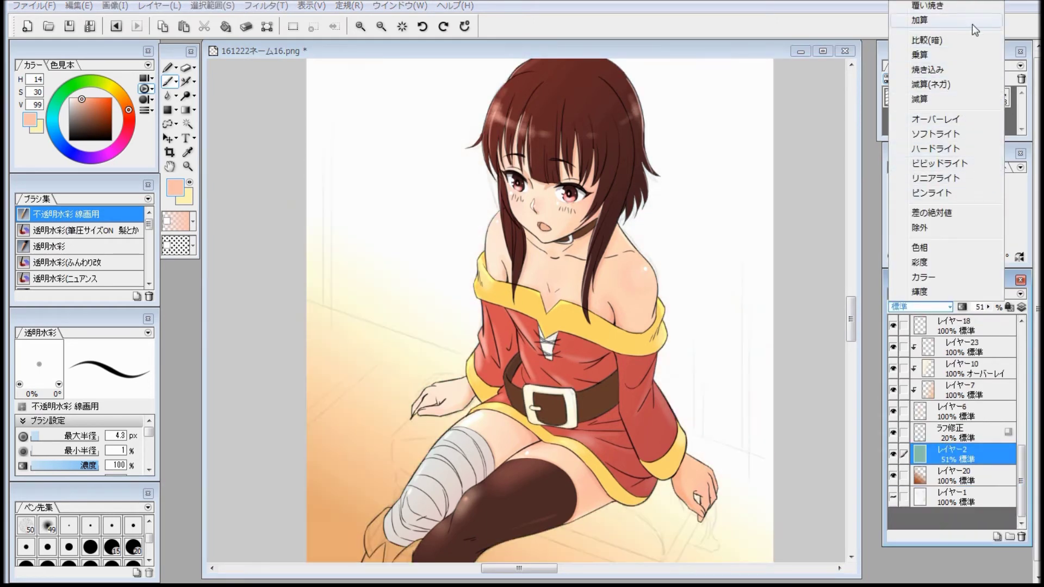
pyautogui.click(972, 21)
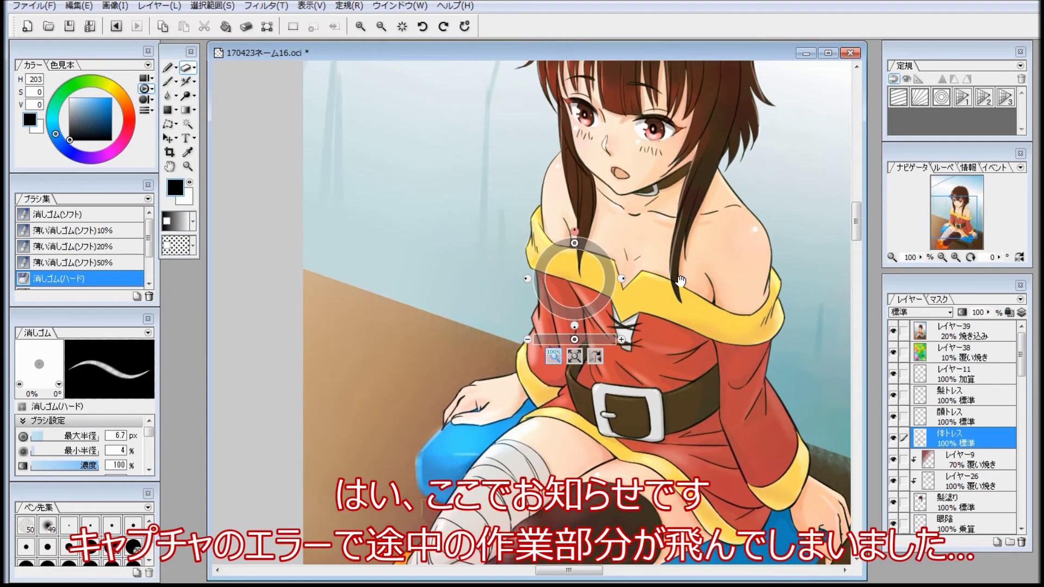
# Refine the collar and shoulder line weights on 体トレス with the 6.7 px 消しゴム(ハード) and 4.3 px 不透明水彩 線画用 brush.
pyautogui.scroll(-2, 681, 299)
pyautogui.scroll(3, 691, 287)
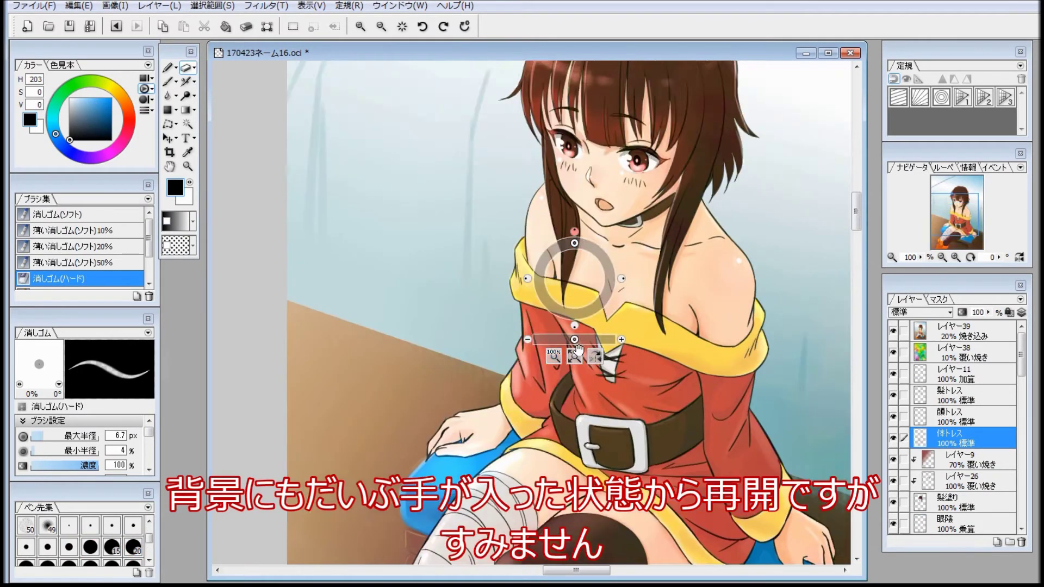
pyautogui.scroll(-2, 573, 374)
pyautogui.scroll(-10, 573, 373)
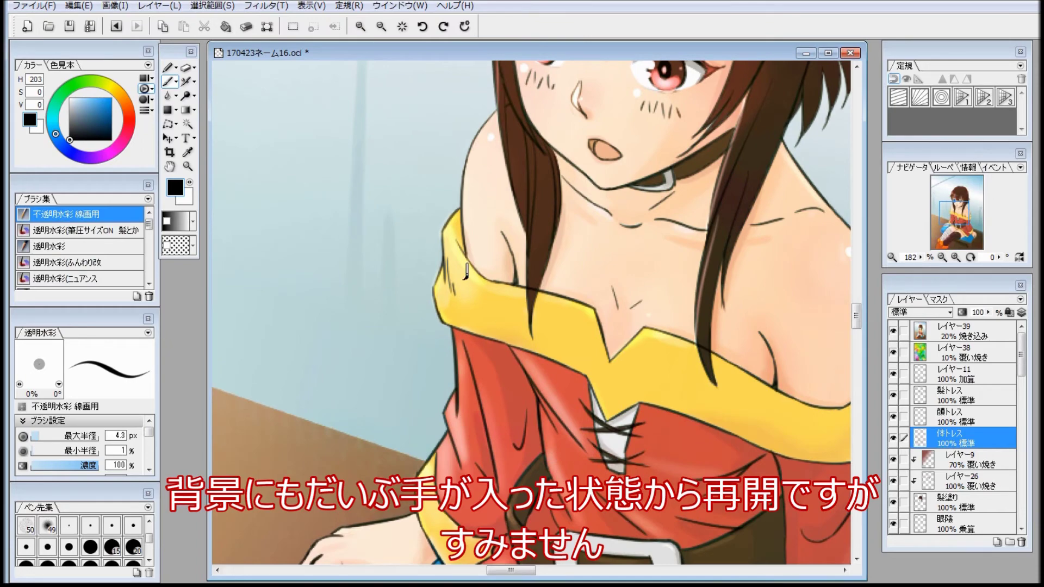
pyautogui.scroll(3, 492, 329)
pyautogui.scroll(-1, 492, 329)
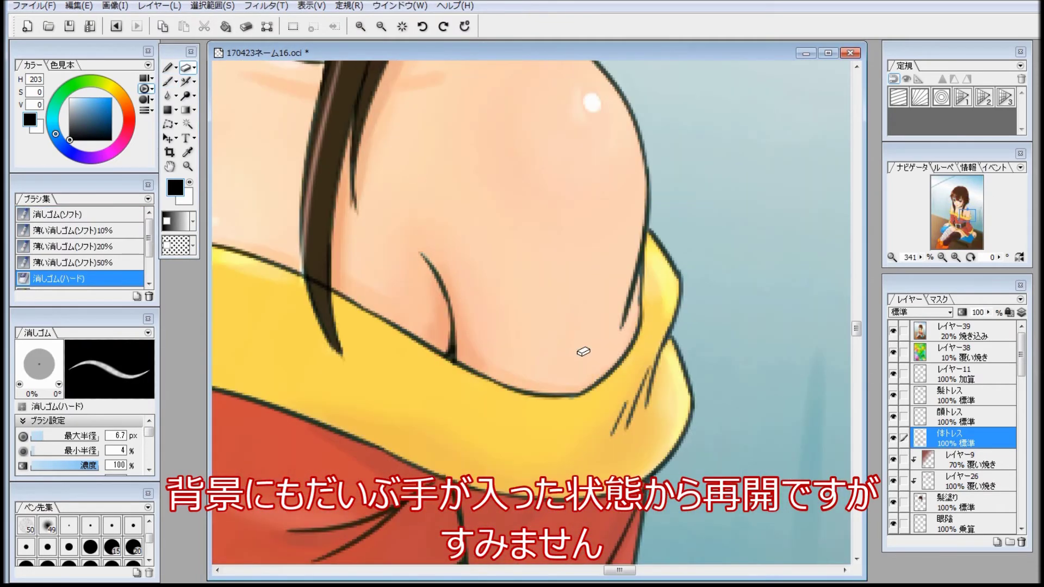
pyautogui.scroll(-1, 624, 342)
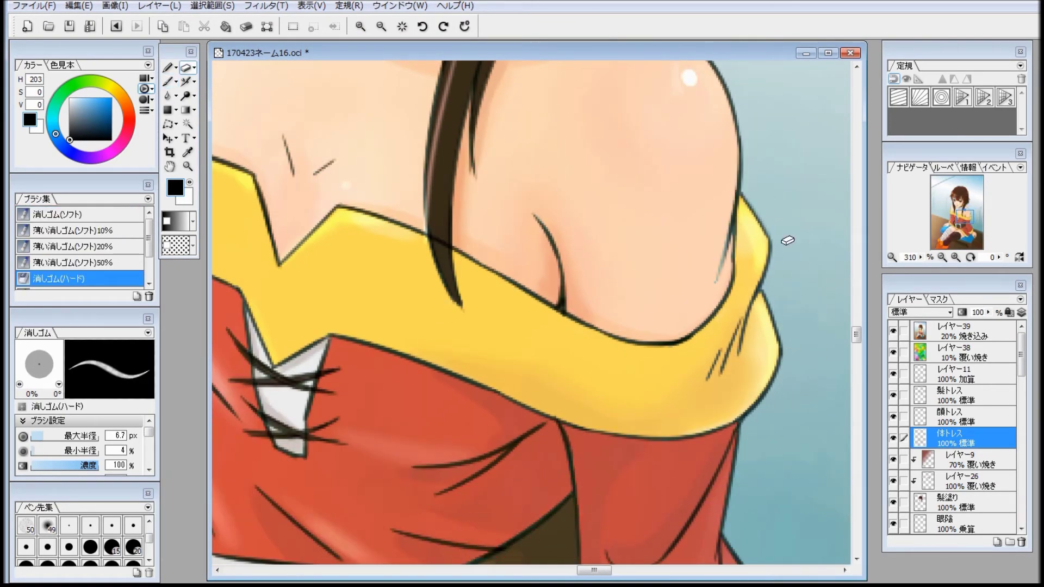
# Adjust the line weight around the belt, sleeves and neck on 体トレス with the hard eraser and 4.3 px line brush.
pyautogui.scroll(-5, 787, 241)
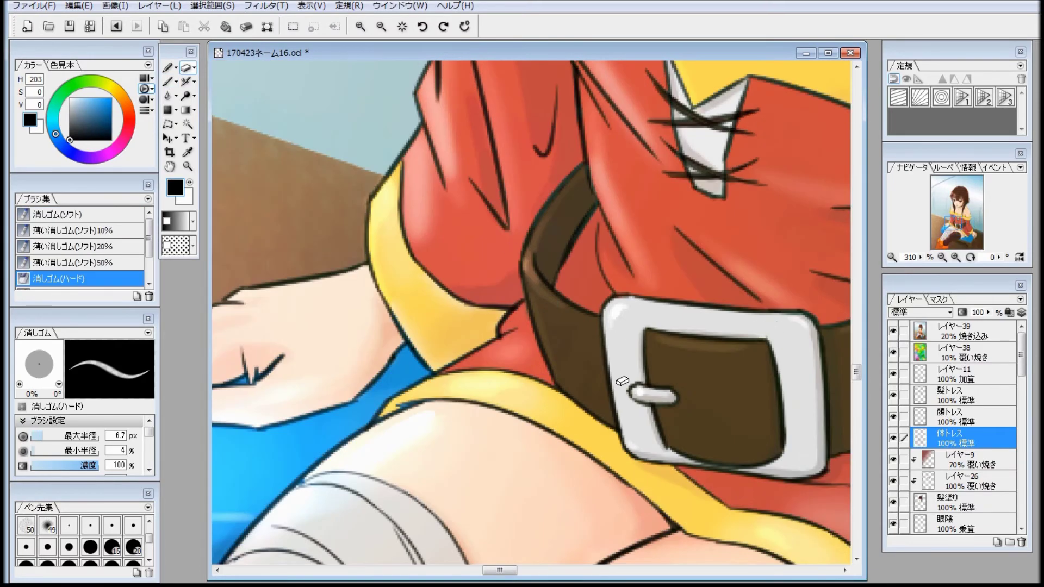
pyautogui.moveTo(622, 382); pyautogui.dragTo(510, 267)
pyautogui.press('b')
pyautogui.moveTo(552, 527); pyautogui.dragTo(419, 298)
pyautogui.moveTo(699, 369); pyautogui.dragTo(732, 249)
pyautogui.press('h')
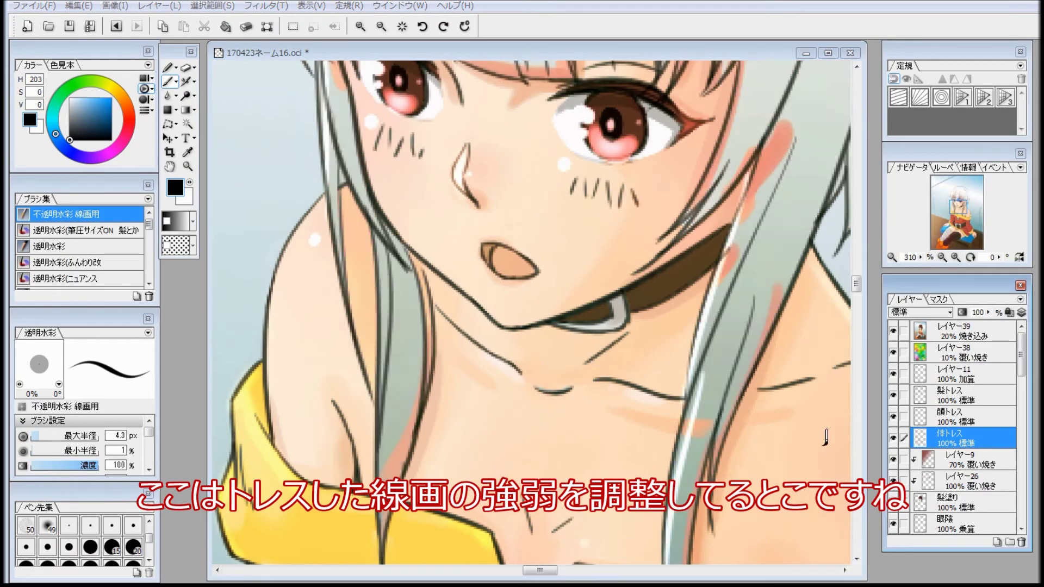
pyautogui.press('h')
pyautogui.press('e')
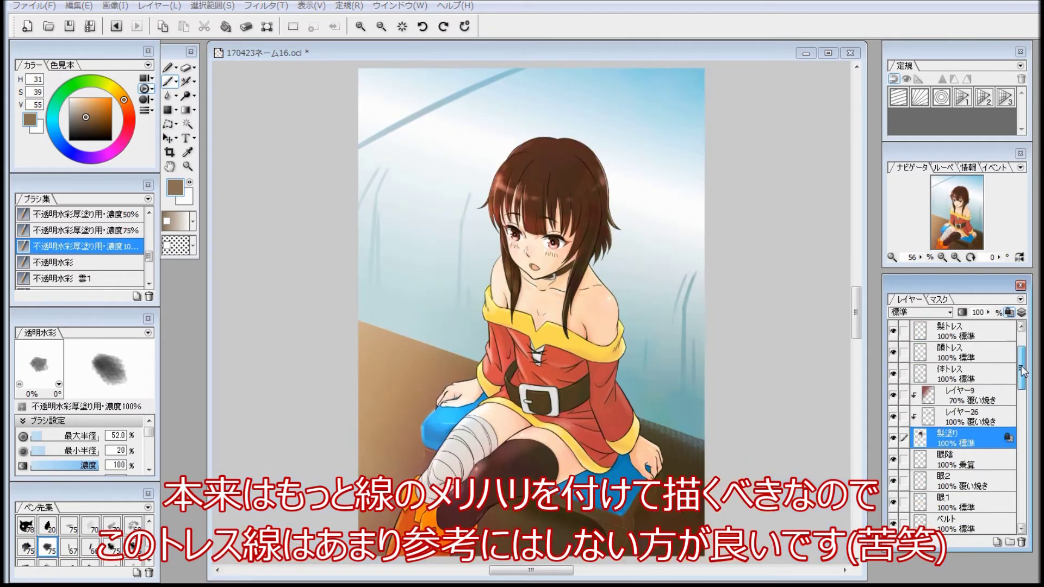
# Hide レイヤー39 and レイヤー38 and add a new layer folder.
pyautogui.click(893, 331)
pyautogui.click(893, 352)
pyautogui.moveTo(1022, 366)
pyautogui.mouseDown()
pyautogui.moveTo(1022, 353)
pyautogui.moveTo(1022, 394)
pyautogui.moveTo(1022, 368)
pyautogui.mouseUp()
pyautogui.click(971, 401)
pyautogui.click(1010, 542)
# Move the line art, hair, eye, clothing, skin and stool layers into the new folder, keeping their order.
pyautogui.moveTo(990, 459); pyautogui.dragTo(990, 441)
pyautogui.moveTo(1021, 355); pyautogui.dragTo(1021, 378)
pyautogui.moveTo(984, 374); pyautogui.dragTo(984, 360)
pyautogui.moveTo(981, 462); pyautogui.dragTo(981, 445)
pyautogui.moveTo(1022, 378); pyautogui.dragTo(1021, 412)
pyautogui.moveTo(986, 397); pyautogui.dragTo(985, 382)
pyautogui.moveTo(984, 417); pyautogui.dragTo(984, 403)
pyautogui.moveTo(985, 439); pyautogui.dragTo(986, 424)
pyautogui.moveTo(985, 481); pyautogui.dragTo(985, 467)
pyautogui.moveTo(1021, 412); pyautogui.dragTo(976, 403)
pyautogui.moveTo(1021, 438); pyautogui.dragTo(985, 424)
pyautogui.click(988, 475)
pyautogui.moveTo(987, 475); pyautogui.dragTo(987, 466)
pyautogui.moveTo(1021, 453); pyautogui.dragTo(1022, 474)
pyautogui.moveTo(985, 417); pyautogui.dragTo(985, 403)
pyautogui.moveTo(1021, 474)
pyautogui.mouseDown()
pyautogui.moveTo(1022, 354)
pyautogui.moveTo(981, 394)
pyautogui.mouseUp()
# Enlarge the whole character folder to 109.5% width and 110.9% height, reposition the figure and apply the transform.
pyautogui.click(978, 374)
pyautogui.click(381, 26)
pyautogui.click(382, 27)
pyautogui.click(176, 124)
pyautogui.click(250, 165)
pyautogui.moveTo(404, 148); pyautogui.dragTo(404, 152)
pyautogui.click(359, 26)
pyautogui.click(160, 6)
pyautogui.click(327, 327)
pyautogui.moveTo(687, 93); pyautogui.dragTo(716, 46)
pyautogui.moveTo(857, 318); pyautogui.dragTo(857, 311)
pyautogui.moveTo(577, 405)
pyautogui.mouseDown()
pyautogui.moveTo(559, 405)
pyautogui.moveTo(570, 401)
pyautogui.mouseUp()
pyautogui.click(1018, 257)
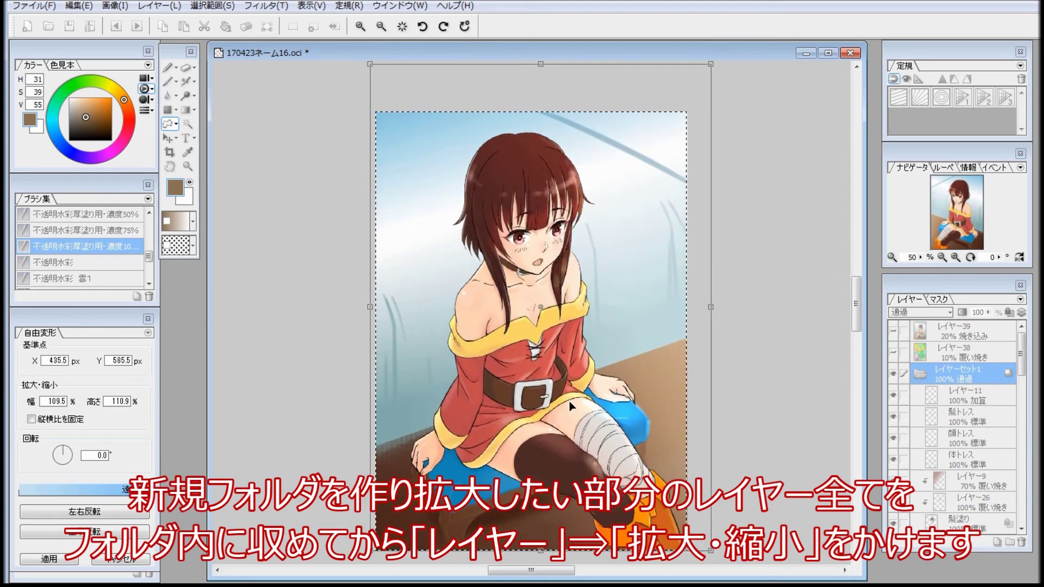
pyautogui.click(1019, 257)
pyautogui.scroll(3, 620, 251)
pyautogui.scroll(-3, 620, 251)
pyautogui.press('Return')
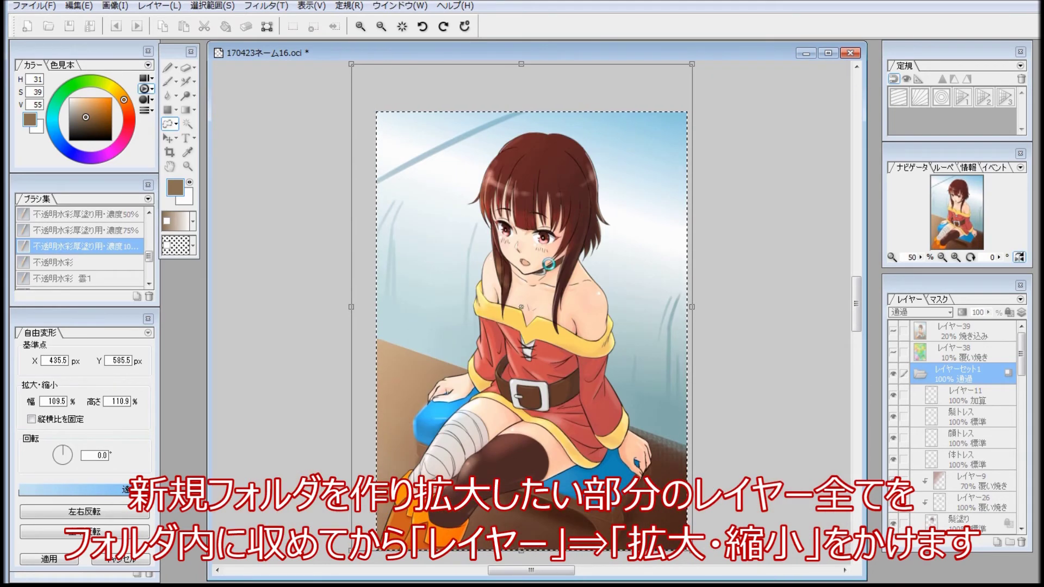
# Hide レイヤー34 and shade the floor around the stool on レイヤー37 in brown, H 19, S 47, V 47, with 不透明水彩厚塗り用・濃度100%.
pyautogui.click(901, 372)
pyautogui.scroll(-10, 981, 384)
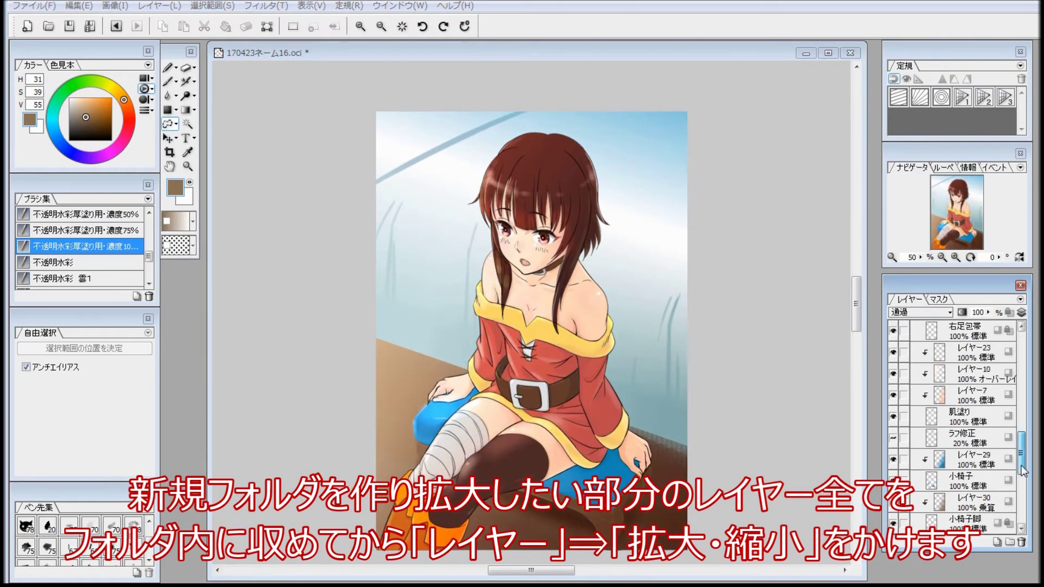
pyautogui.click(957, 354)
pyautogui.click(920, 313)
pyautogui.click(946, 58)
pyautogui.rightClick(567, 432)
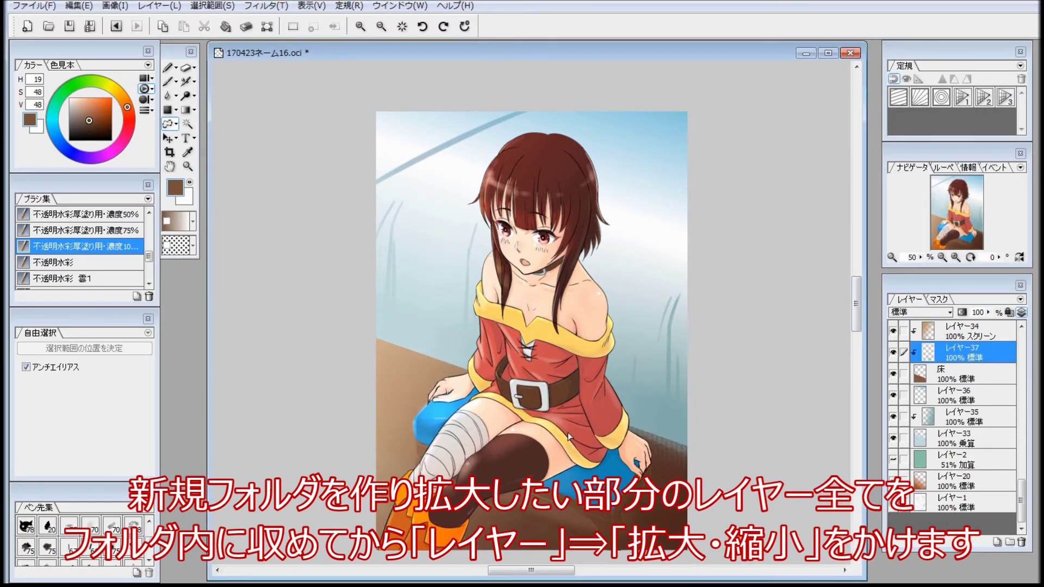
pyautogui.scroll(4, 568, 432)
pyautogui.click(893, 330)
pyautogui.click(920, 312)
pyautogui.click(168, 81)
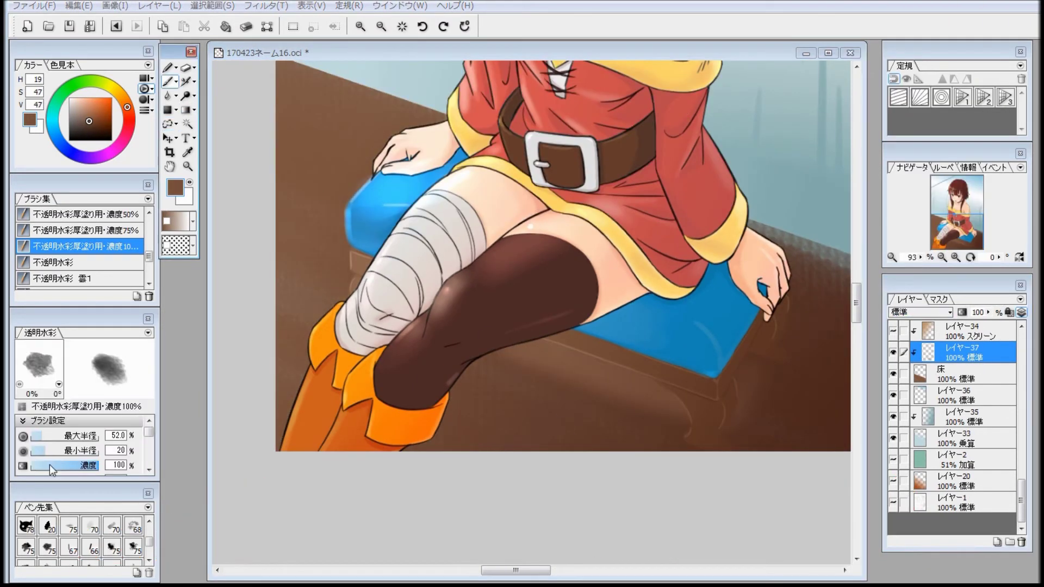
pyautogui.moveTo(50, 465); pyautogui.dragTo(98, 465)
pyautogui.rightClick(619, 367)
pyautogui.hotkey('ctrl', 'z')
pyautogui.scroll(3, 978, 435)
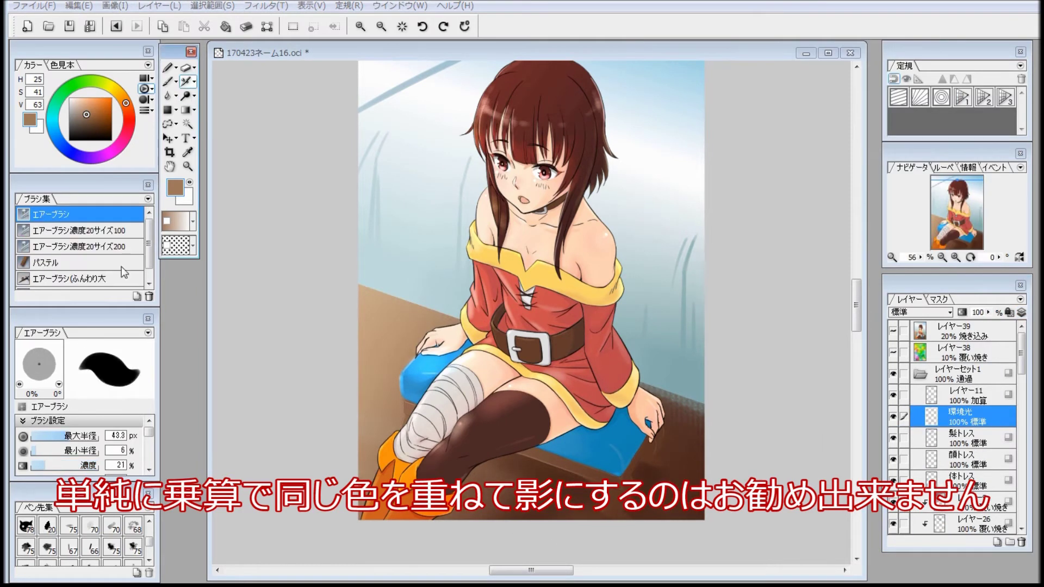
# Airbrush blue reflected light, H 197, S 77, V 100, onto the bandaged leg on 環境光 with エアーブラシ(ふんわり)大.
pyautogui.click(122, 278)
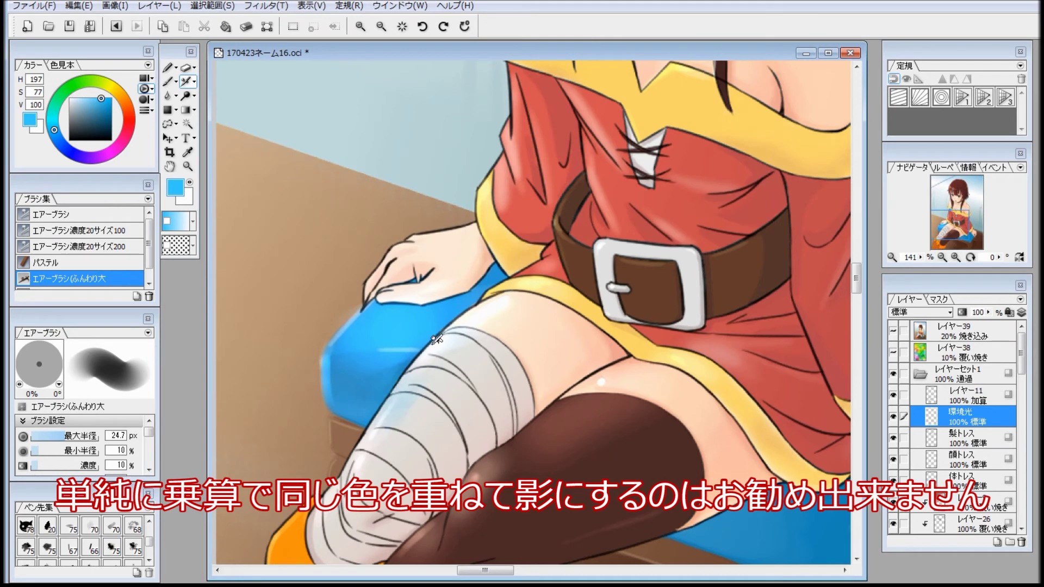
pyautogui.press('[')
pyautogui.moveTo(451, 343); pyautogui.dragTo(416, 379)
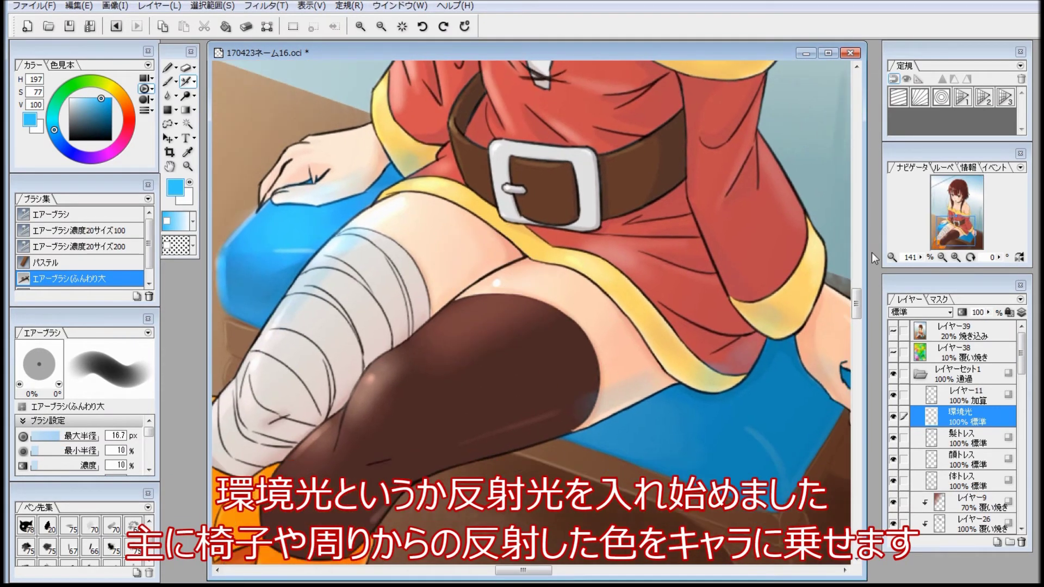
# Set 環境光 to ハードライト and blur the blue reflections near the stool with ぼかし.
pyautogui.click(924, 312)
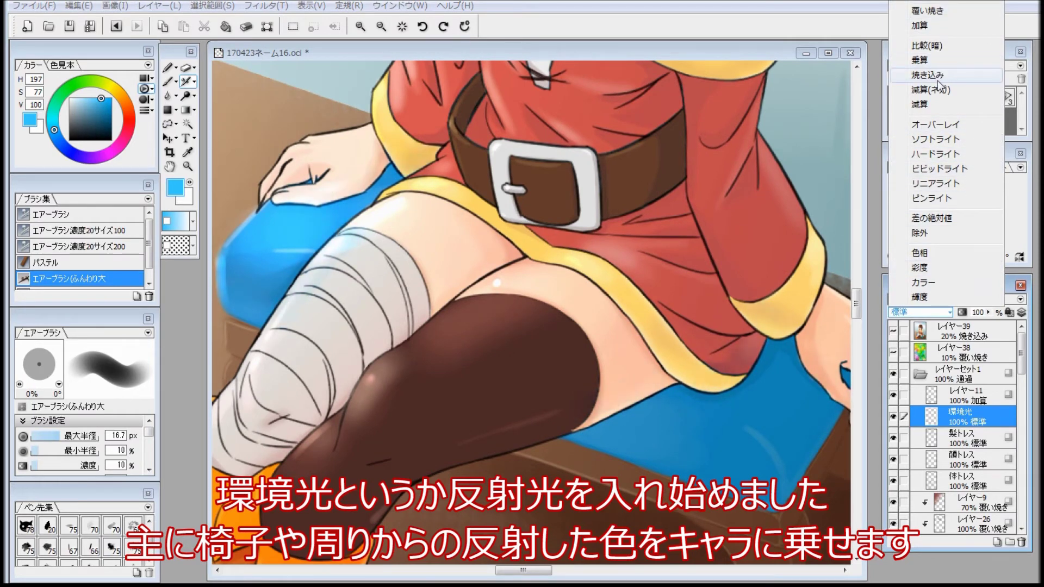
pyautogui.click(968, 158)
pyautogui.press('b')
pyautogui.moveTo(822, 378); pyautogui.dragTo(699, 346)
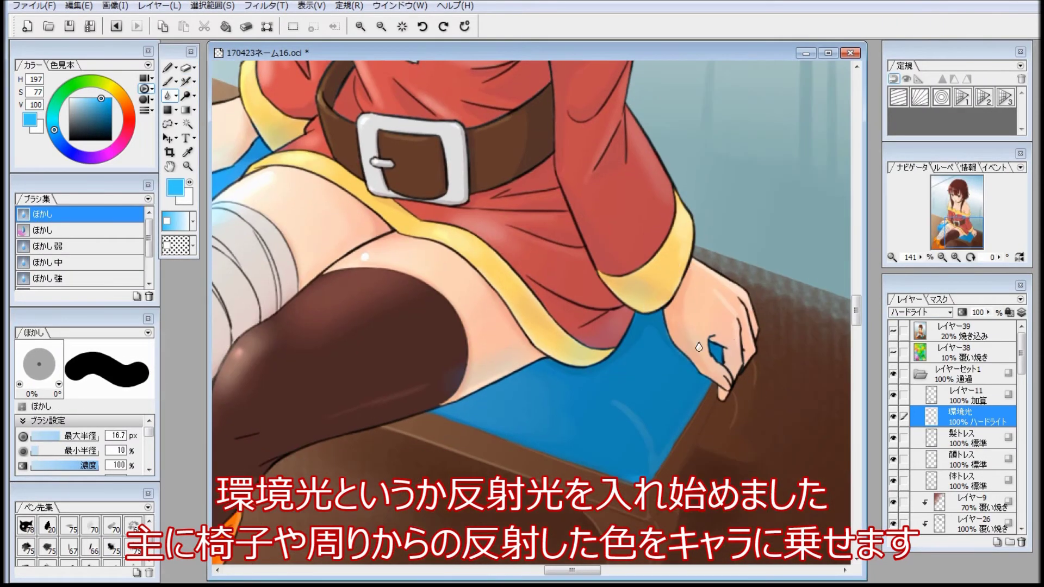
# Airbrush and blur reflected floor brown, H 30, S 33, V 77, along the boots and lower legs on 環境光.
pyautogui.hotkey('ctrl', '0')
pyautogui.keyDown('alt'); pyautogui.click(393, 359); pyautogui.keyUp('alt')
pyautogui.scroll(5, 429, 503)
pyautogui.press('a')
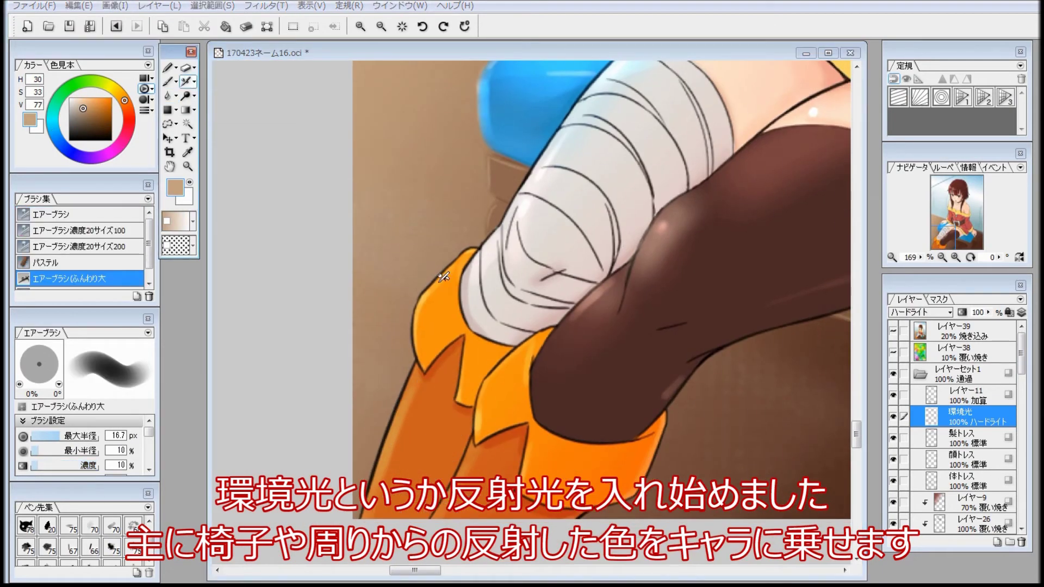
pyautogui.press('b')
pyautogui.press('a')
pyautogui.press('b')
pyautogui.press('a')
pyautogui.press('b')
# Airbrush the same brown reflected light along the sleeve and side of the dress on 環境光.
pyautogui.hotkey('ctrl', '0')
pyautogui.scroll(5, 492, 325)
pyautogui.press('a')
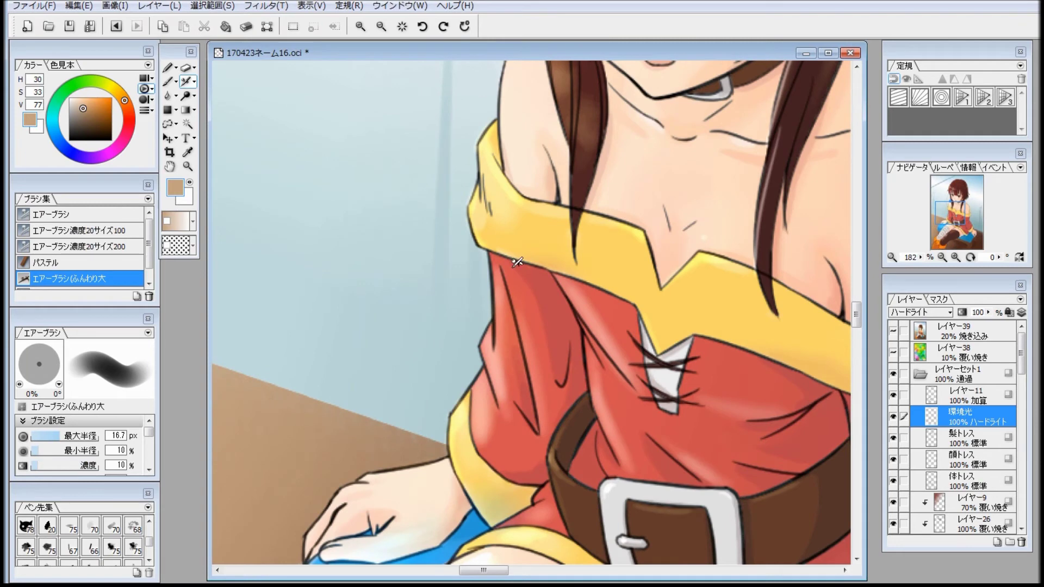
pyautogui.hotkey('ctrl', '0')
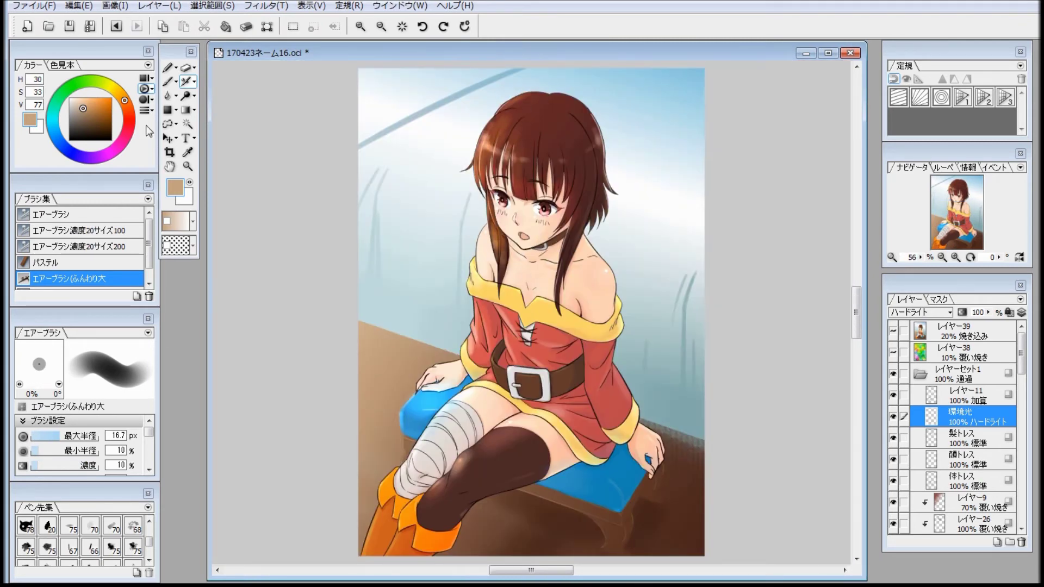
# Airbrush and blur the background's blue-grey, H 183, S 21, V 69, onto the shoulders and hair edges on 環境光.
pyautogui.press('b')
pyautogui.press('a')
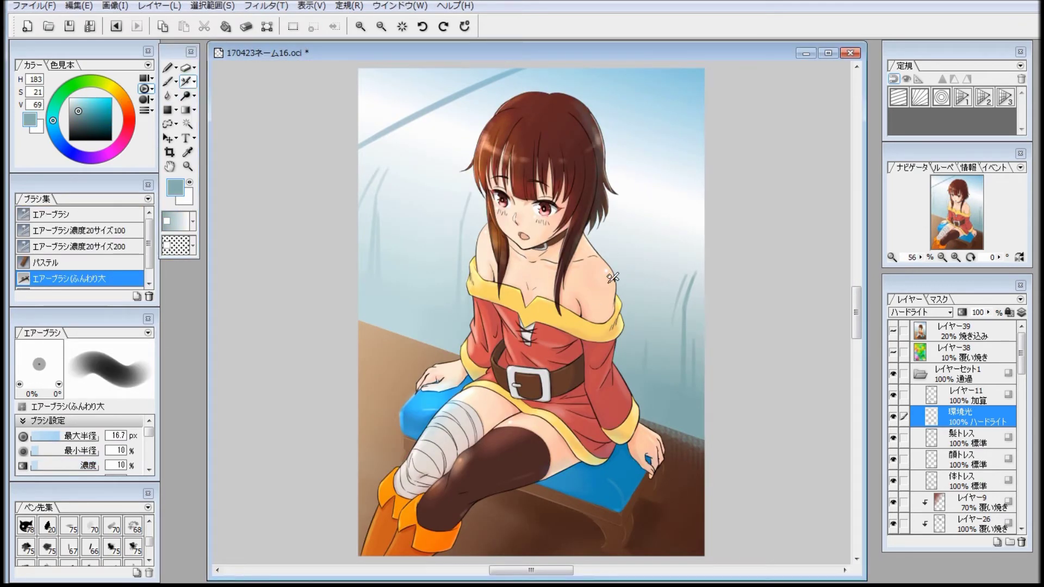
pyautogui.press('b')
# Try 加算 blending and a different opacity on 環境光.
pyautogui.click(924, 312)
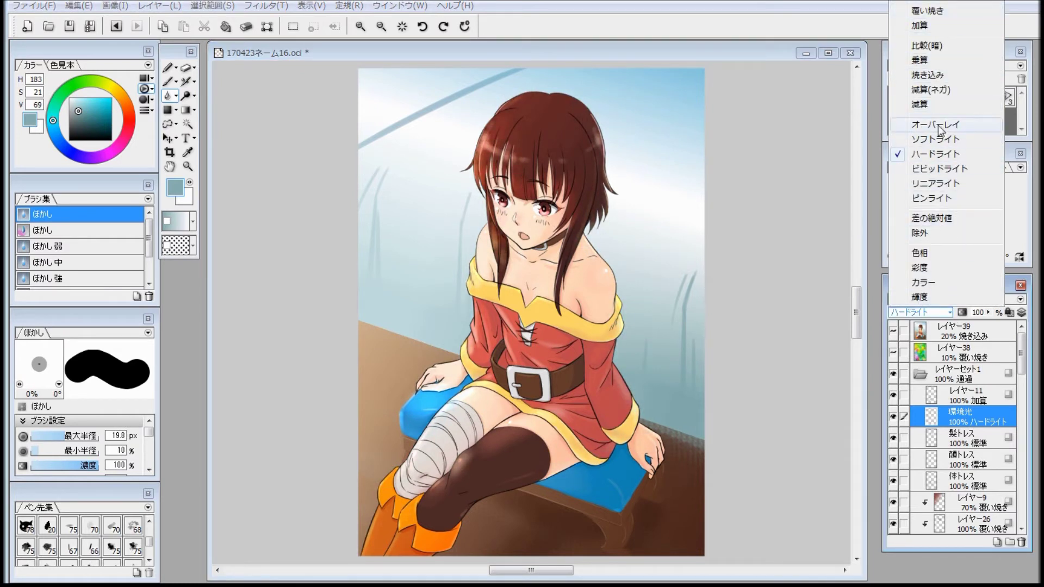
pyautogui.click(925, 25)
pyautogui.moveTo(989, 312)
pyautogui.mouseDown()
pyautogui.moveTo(996, 353)
pyautogui.moveTo(995, 333)
pyautogui.mouseUp()
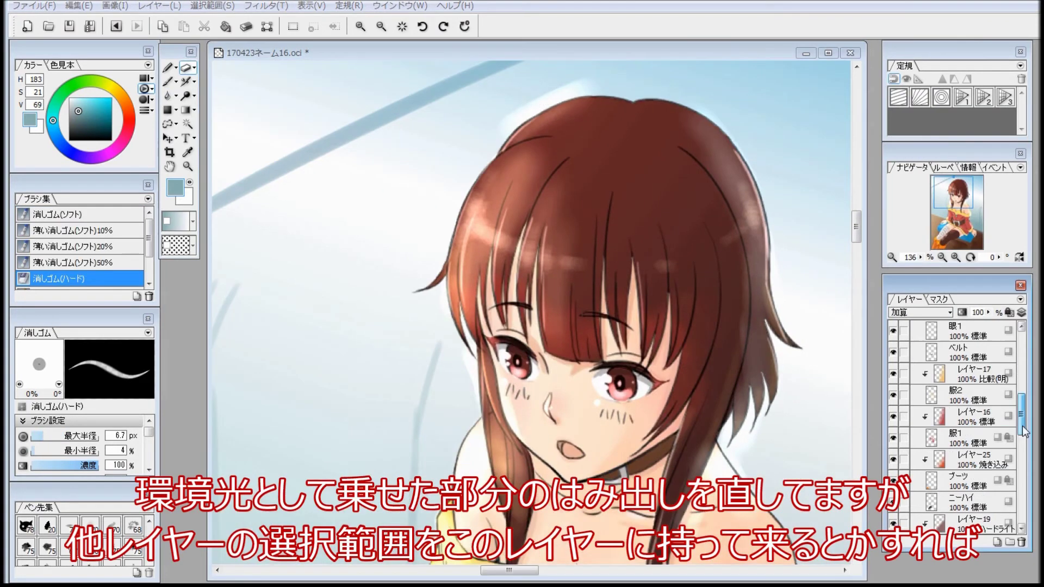
pyautogui.moveTo(1021, 419); pyautogui.dragTo(1021, 503)
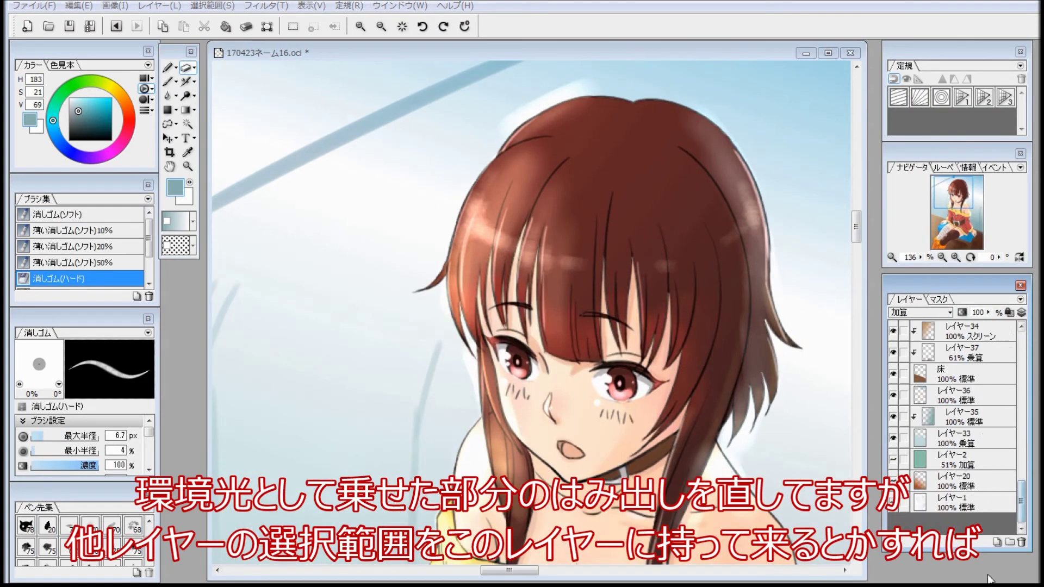
# Erase the 環境光 colour spilling past the hair and shoulders with 消しゴム(ハード) enlarged to 12.9 px.
pyautogui.click(425, 107)
pyautogui.press(']')
pyautogui.press(']')
pyautogui.press(']')
pyautogui.moveTo(498, 142); pyautogui.dragTo(591, 82)
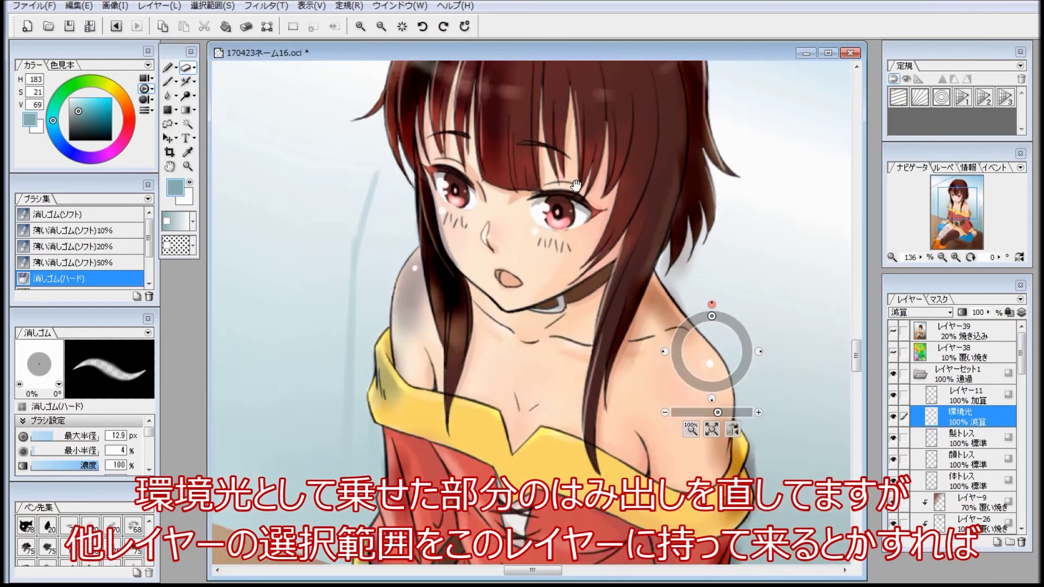
pyautogui.scroll(4, 699, 329)
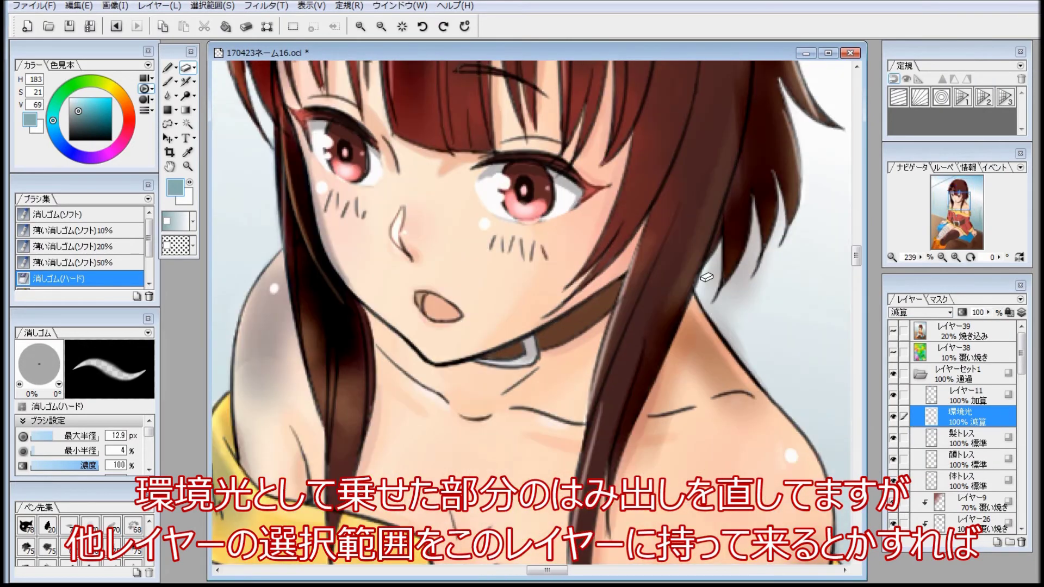
pyautogui.moveTo(770, 389); pyautogui.dragTo(854, 359)
pyautogui.moveTo(299, 434); pyautogui.dragTo(305, 404)
pyautogui.moveTo(305, 462); pyautogui.dragTo(428, 201)
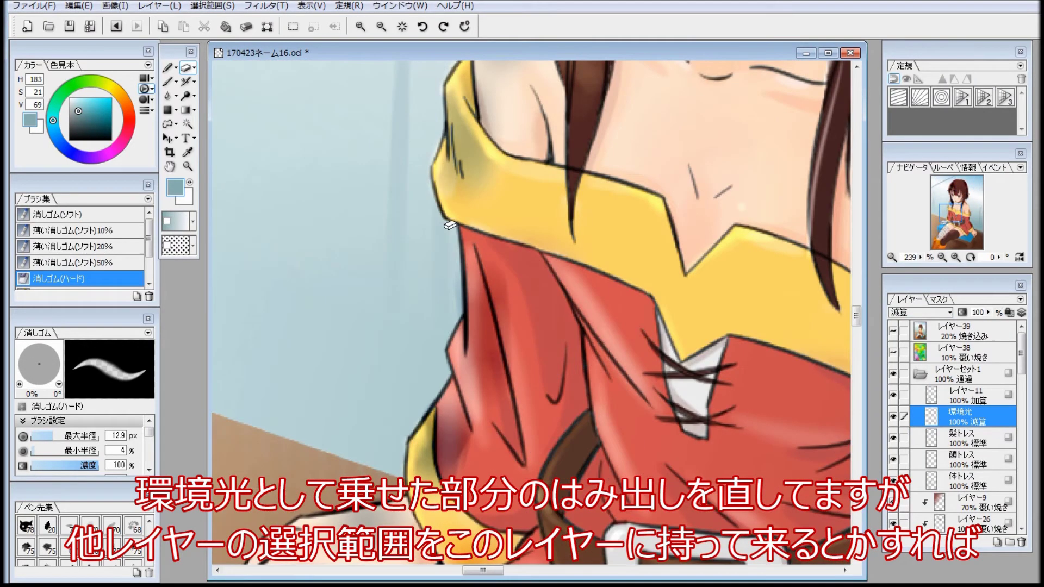
# Erase the remaining 環境光 spill along the outlines of the sleeves, cuffs and body.
pyautogui.moveTo(461, 281); pyautogui.dragTo(461, 318)
pyautogui.moveTo(424, 506); pyautogui.dragTo(588, 223)
pyautogui.moveTo(515, 332); pyautogui.dragTo(465, 400)
pyautogui.moveTo(383, 506); pyautogui.dragTo(540, 226)
pyautogui.moveTo(815, 462); pyautogui.dragTo(620, 450)
pyautogui.moveTo(620, 391); pyautogui.dragTo(327, 533)
pyautogui.moveTo(681, 163); pyautogui.dragTo(753, 267)
pyautogui.moveTo(639, 92); pyautogui.dragTo(674, 155)
pyautogui.moveTo(625, 174); pyautogui.dragTo(639, 424)
pyautogui.moveTo(586, 184); pyautogui.dragTo(597, 117)
pyautogui.moveTo(626, 163); pyautogui.dragTo(659, 435)
pyautogui.moveTo(348, 136); pyautogui.dragTo(574, 521)
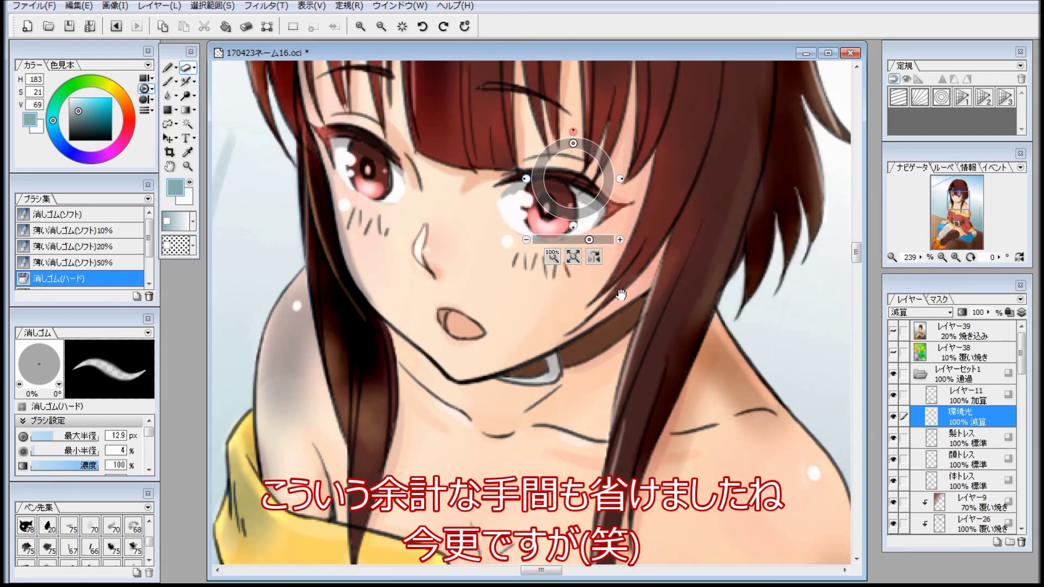
# Set 環境光 to 加算 at 30% opacity and compare the picture with the layer hidden and shown.
pyautogui.scroll(-5, 571, 180)
pyautogui.click(949, 313)
pyautogui.click(914, 29)
pyautogui.moveTo(988, 313); pyautogui.dragTo(992, 361)
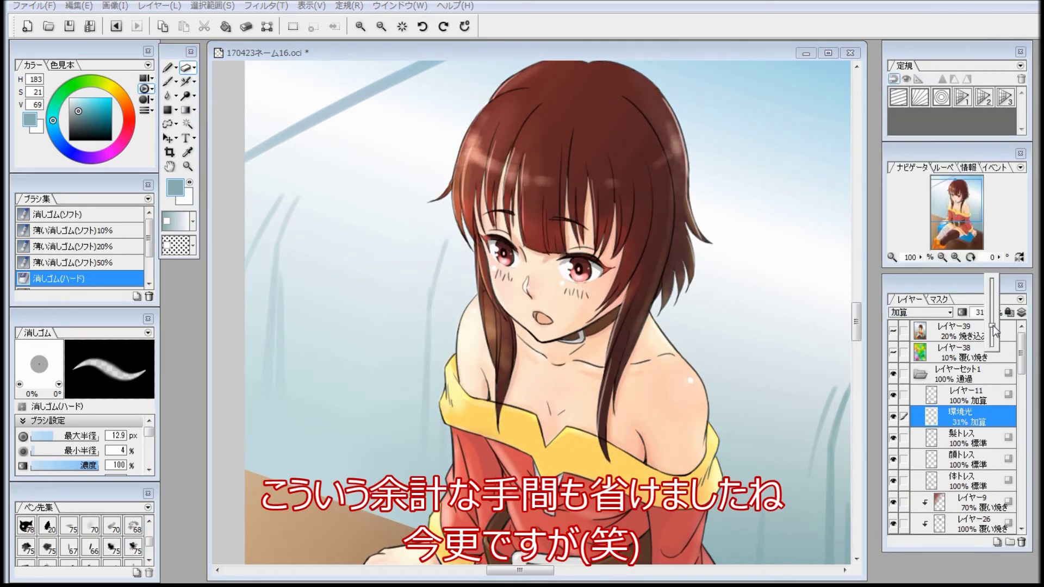
pyautogui.scroll(-2, 571, 305)
pyautogui.click(893, 418)
pyautogui.click(894, 417)
pyautogui.click(894, 417)
# Dab a thigh highlight on レイヤー11 in light skin, H 31, S 22, V 100, with 不透明水彩厚塗り用・濃度10% at 18.3 px.
pyautogui.click(967, 395)
pyautogui.click(168, 81)
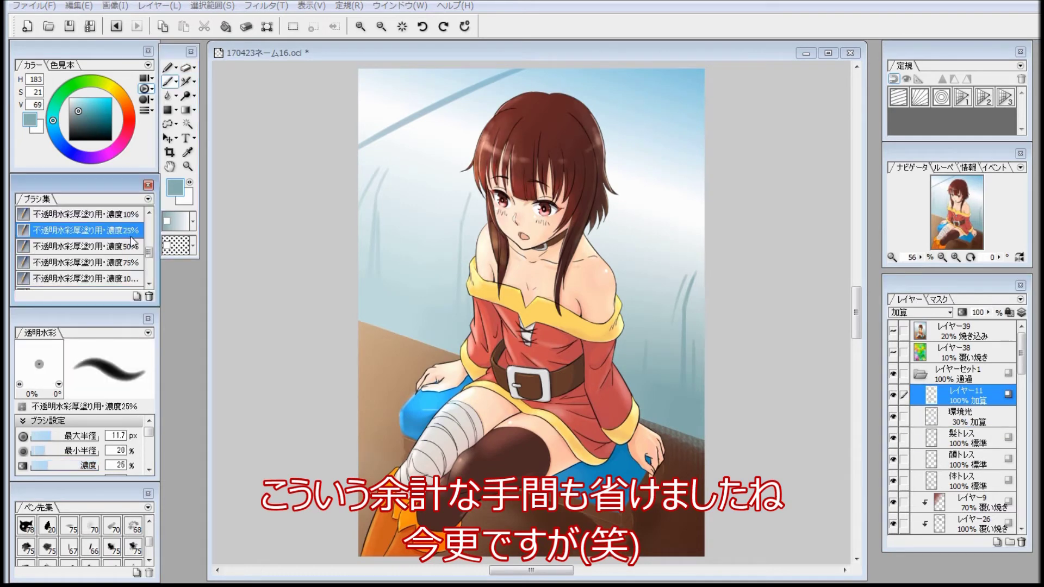
pyautogui.click(86, 214)
pyautogui.keyDown('alt'); pyautogui.click(487, 405); pyautogui.keyUp('alt')
pyautogui.click(966, 396)
pyautogui.scroll(8, 445, 444)
pyautogui.click(168, 95)
pyautogui.click(168, 83)
pyautogui.keyDown('alt'); pyautogui.click(677, 379); pyautogui.keyUp('alt')
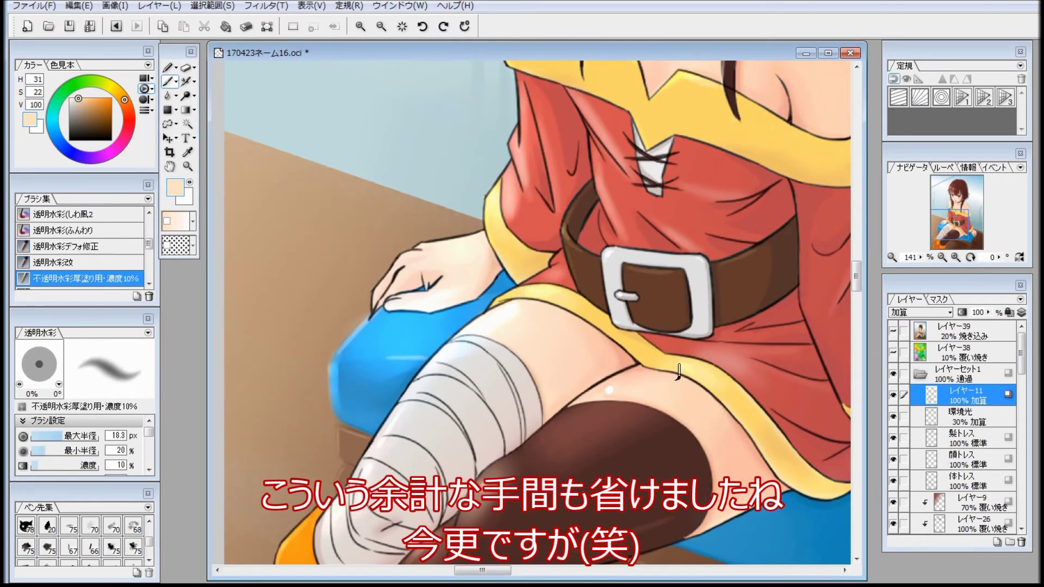
# Soften the thigh highlight on レイヤー11 with a resized ぼかし tool.
pyautogui.click(186, 81)
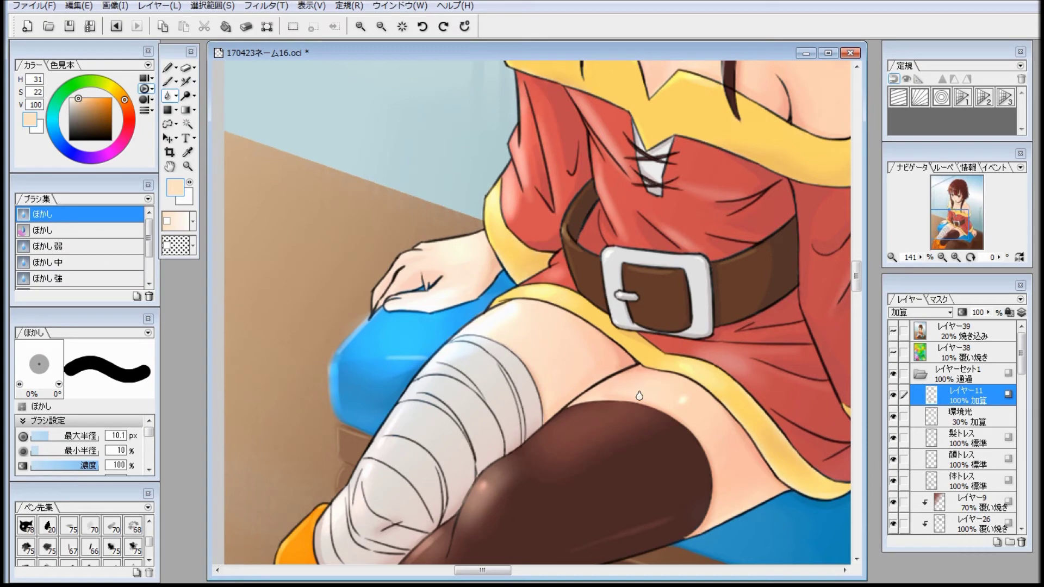
pyautogui.click(57, 439)
pyautogui.click(683, 400)
# Add a broad, faint glow over the thigh on レイヤー11 with the 濃度10% brush enlarged to 127.2 px.
pyautogui.click(169, 82)
pyautogui.click(61, 437)
pyautogui.click(683, 398)
pyautogui.hotkey('ctrl', 'z')
pyautogui.click(79, 437)
pyautogui.click(683, 395)
pyautogui.hotkey('ctrl', '0')
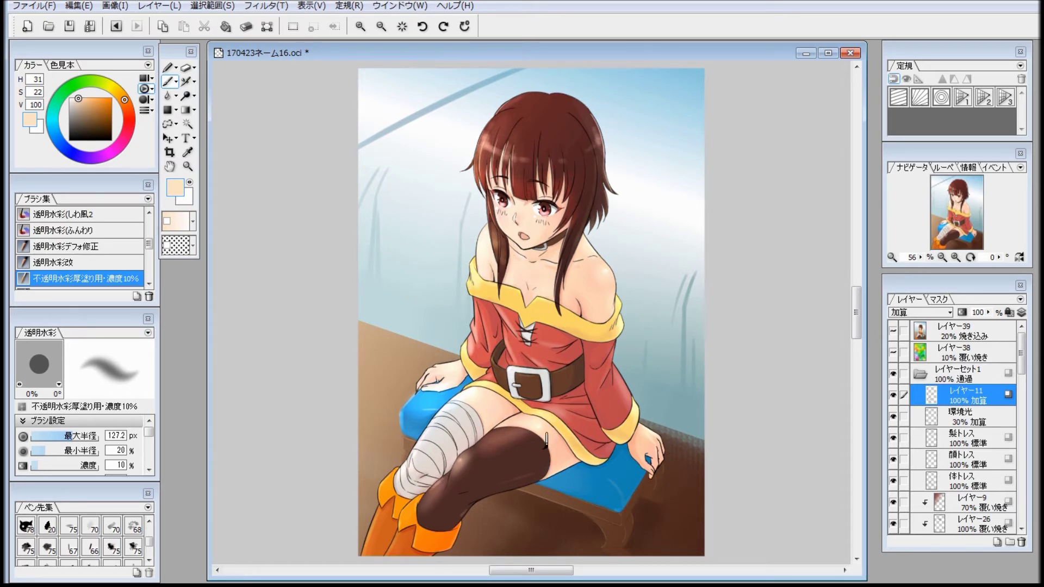
pyautogui.hotkey('ctrl', '+')
pyautogui.press('e')
pyautogui.hotkey('ctrl', '0')
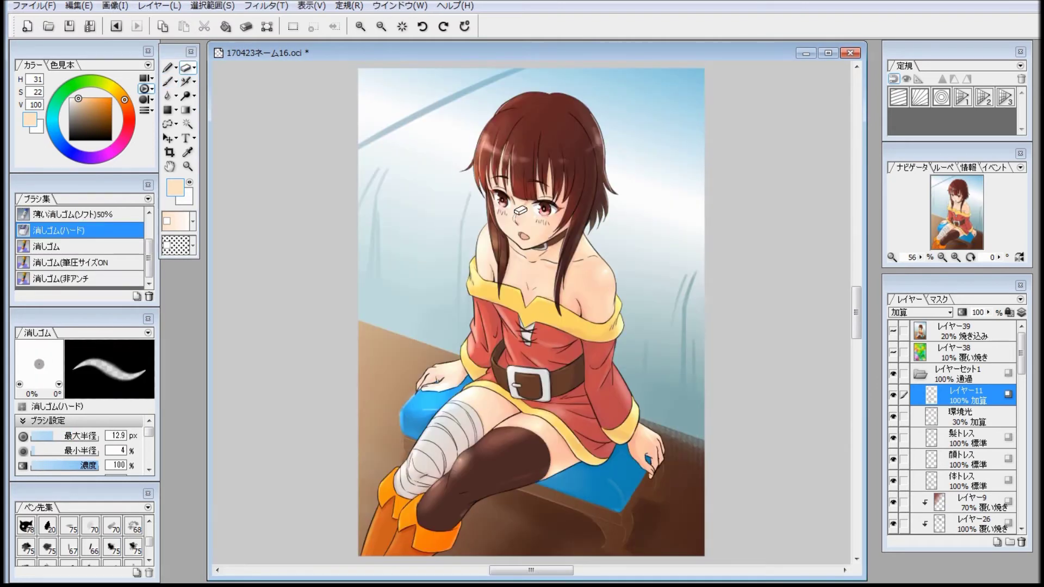
pyautogui.press('r')
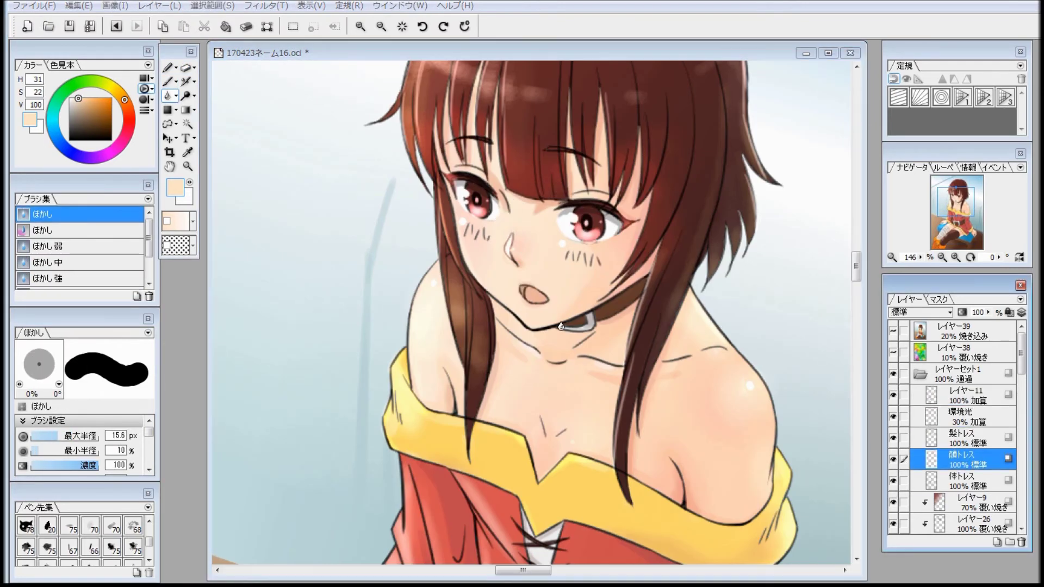
# Protect transparency on 顔トレス and recolour the cheek touch lines light pink, H 358, S 37, with 不透明水彩厚塗り用・濃度50% at 13.6 px.
pyautogui.click(1009, 312)
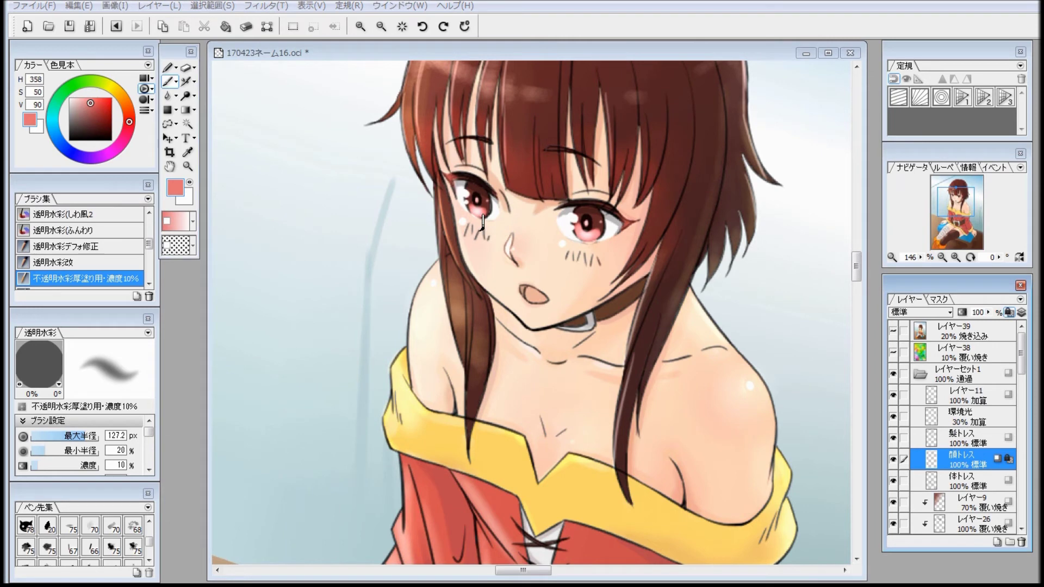
pyautogui.click(85, 99)
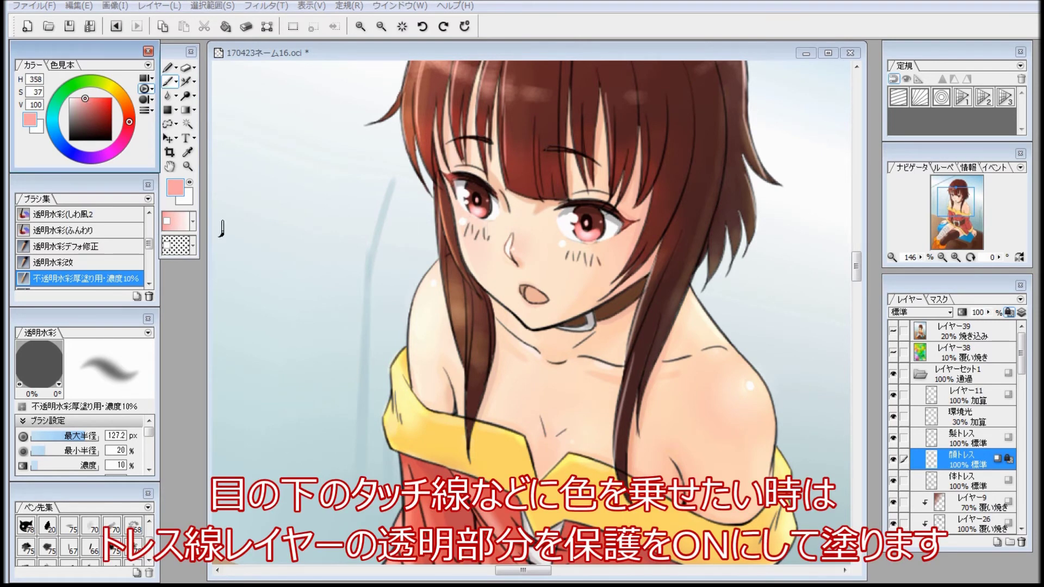
pyautogui.scroll(-1, 81, 245)
pyautogui.click(81, 213)
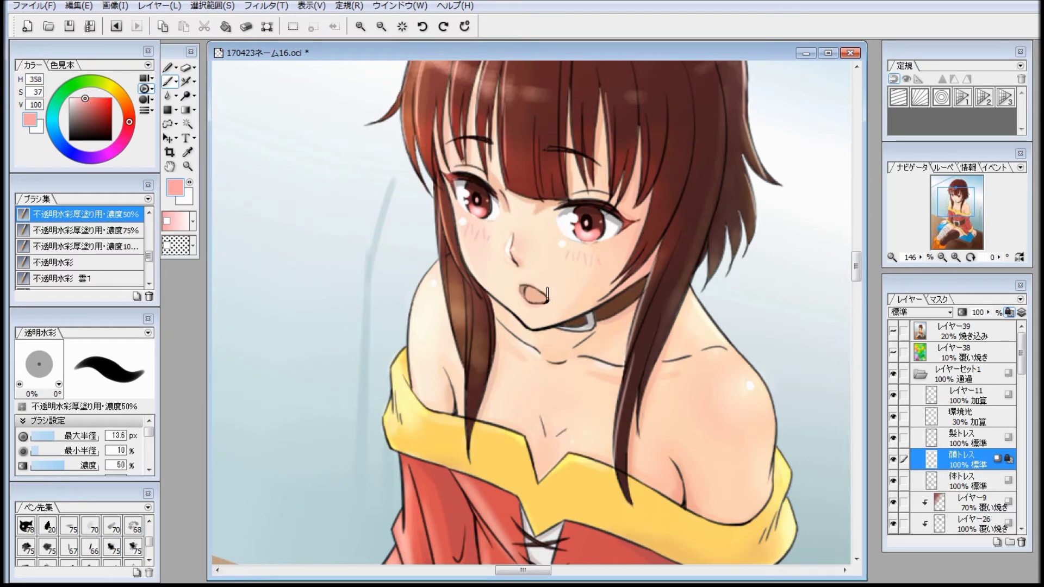
pyautogui.click(1010, 313)
# Protect transparency on 体トレス and tint the shoulder outlines light pink with 不透明水彩厚塗り用・濃度50%.
pyautogui.click(965, 482)
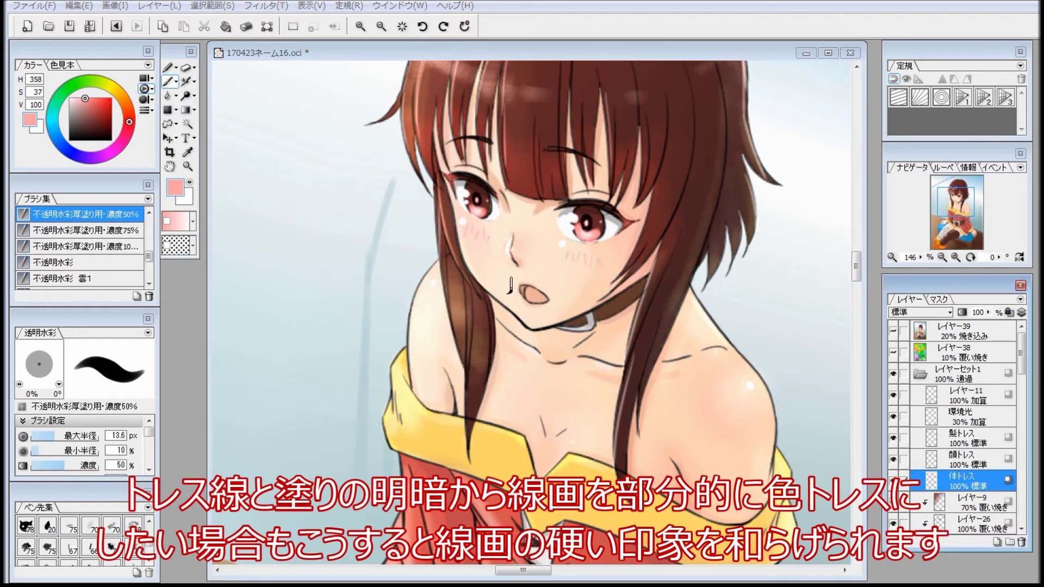
pyautogui.click(402, 26)
pyautogui.scroll(4, 564, 351)
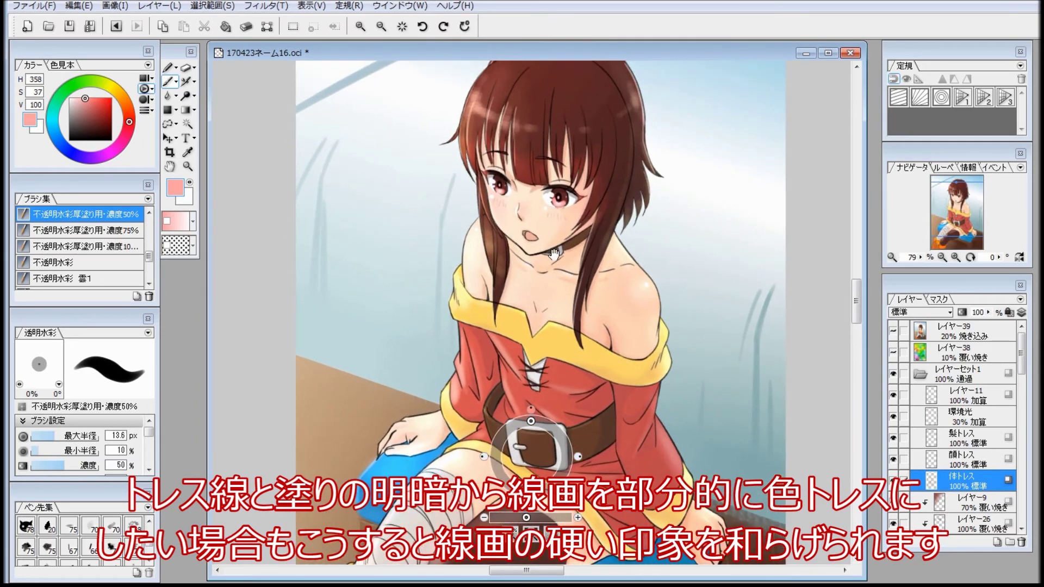
pyautogui.click(1010, 312)
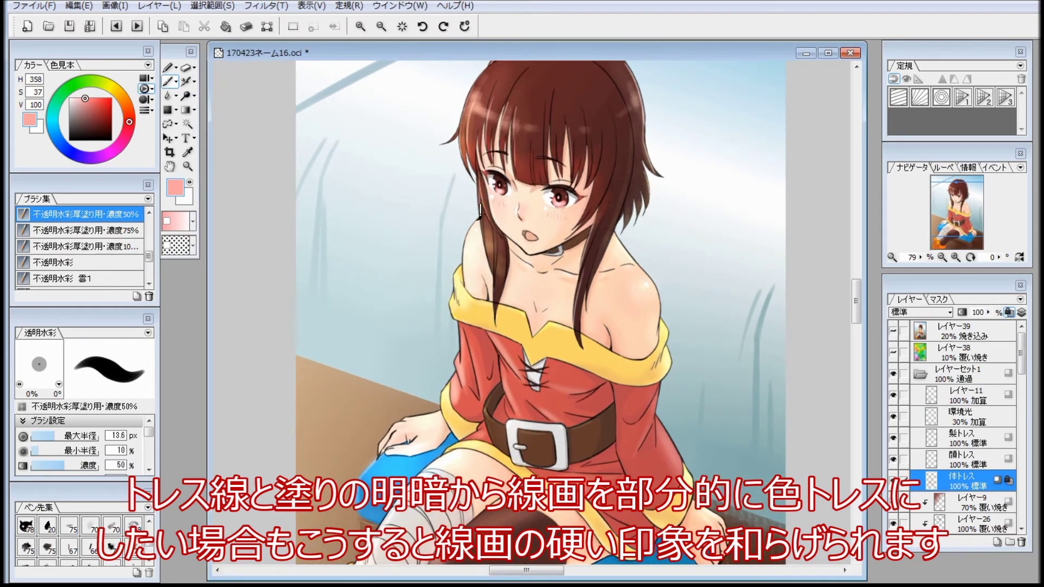
pyautogui.scroll(5, 475, 256)
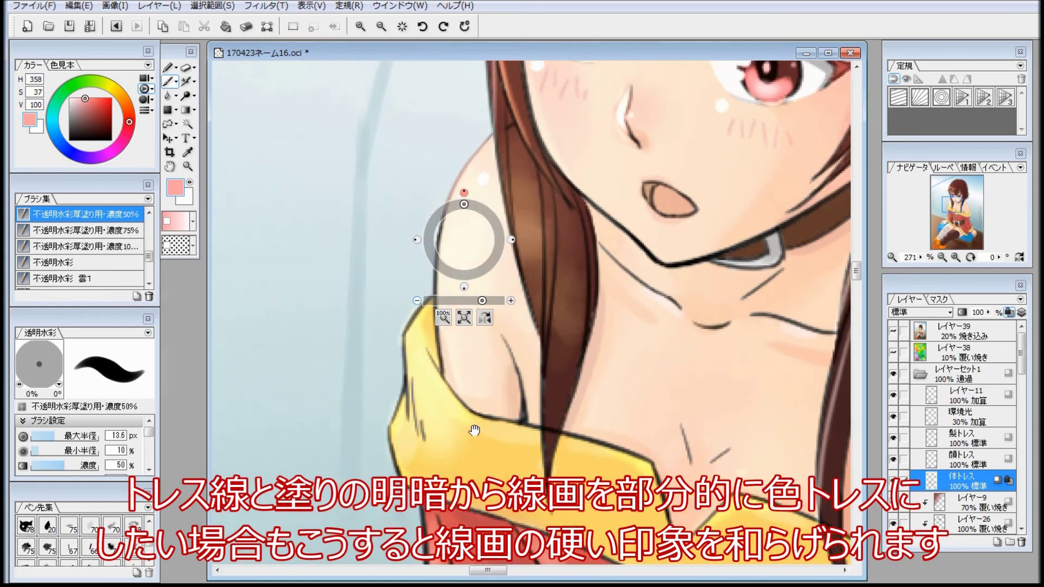
pyautogui.hscroll(5, 723, 374)
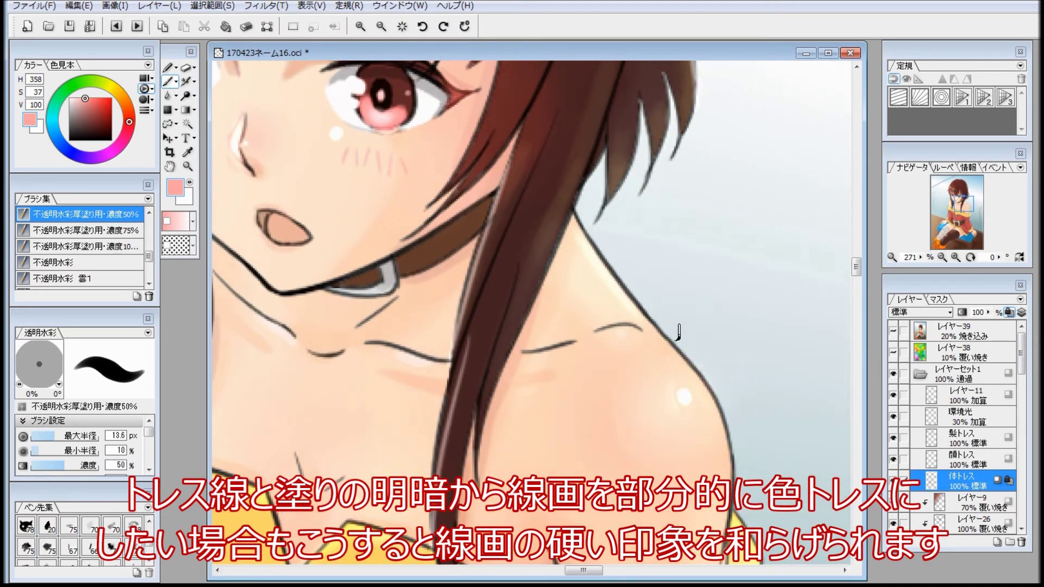
pyautogui.moveTo(713, 387); pyautogui.dragTo(727, 405)
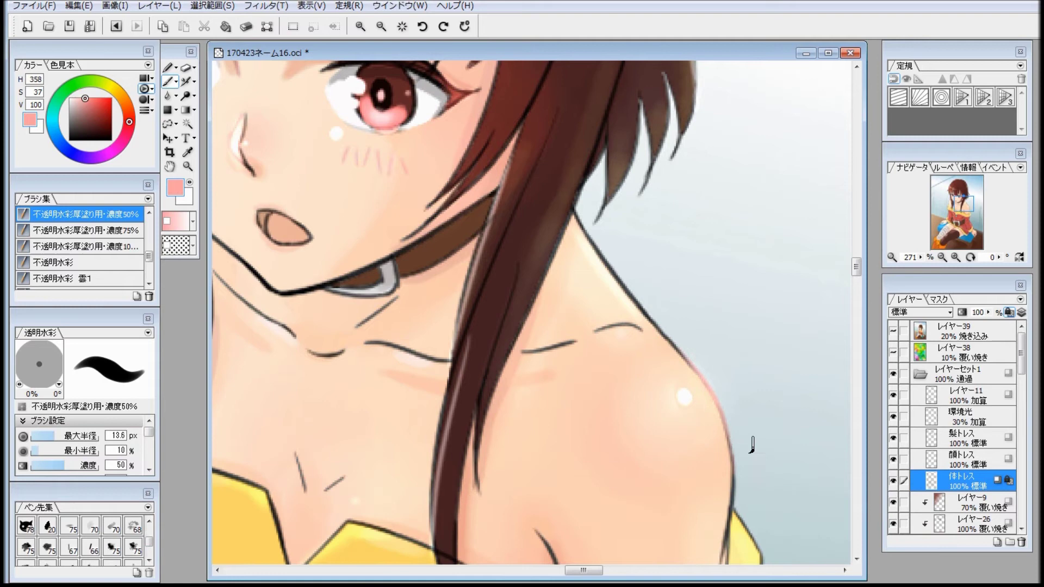
# Tint the thigh outlines and the neck and collarbone lines light pink on 体トレス.
pyautogui.click(402, 26)
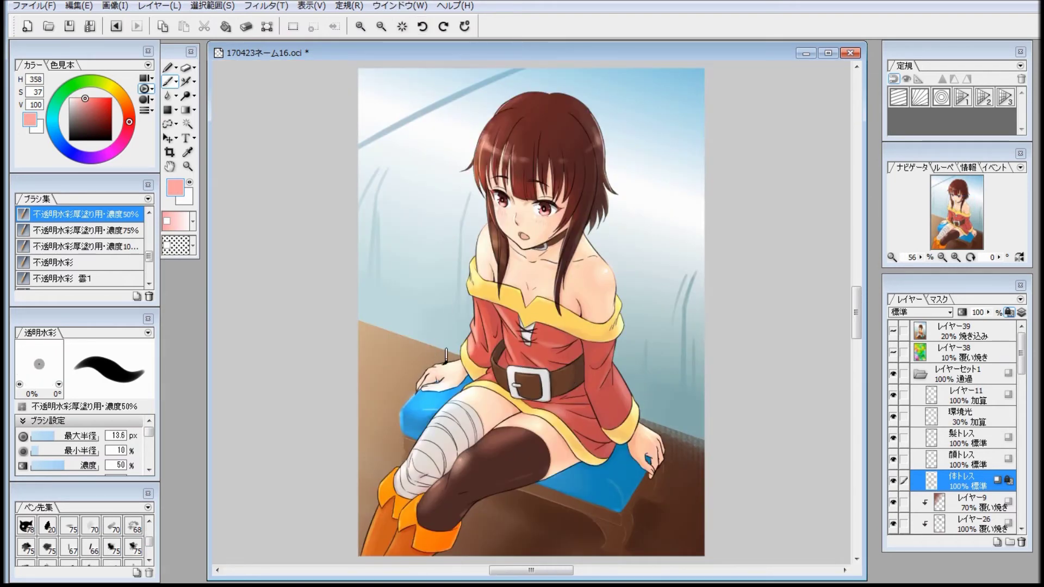
pyautogui.scroll(3, 503, 396)
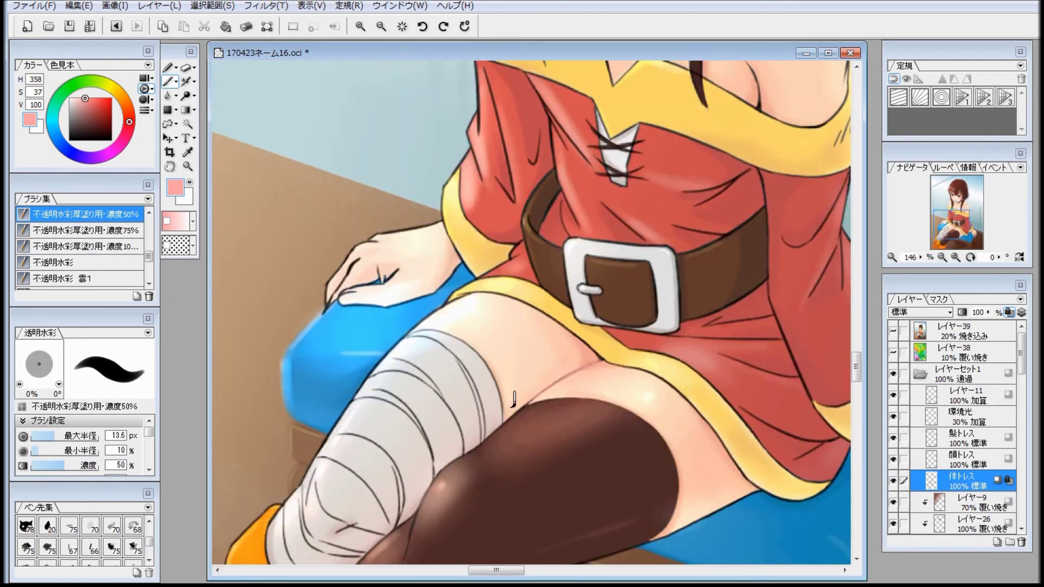
pyautogui.moveTo(532, 391); pyautogui.dragTo(559, 334)
pyautogui.moveTo(443, 271); pyautogui.dragTo(481, 244)
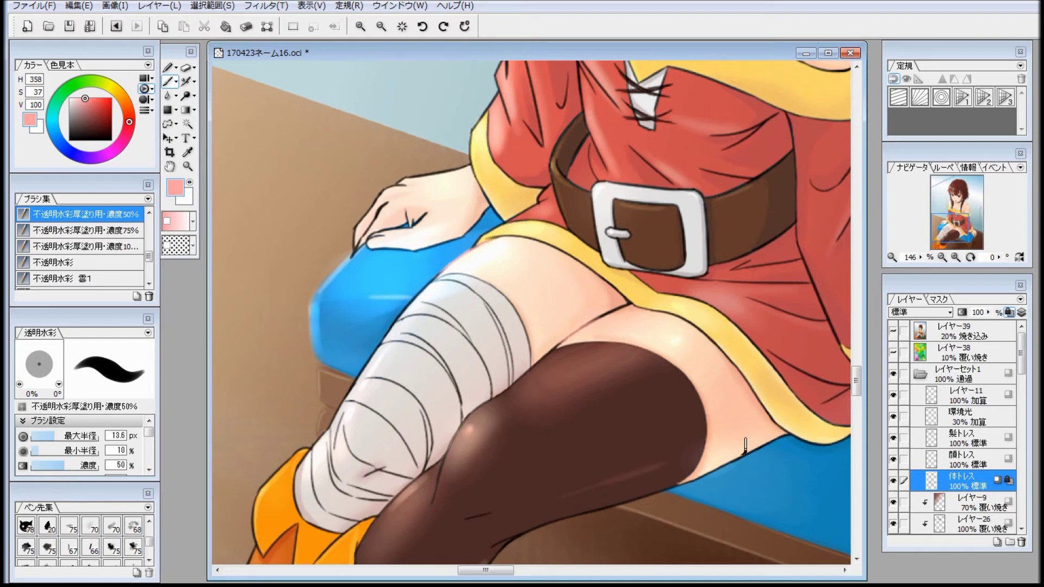
pyautogui.scroll(2, 494, 173)
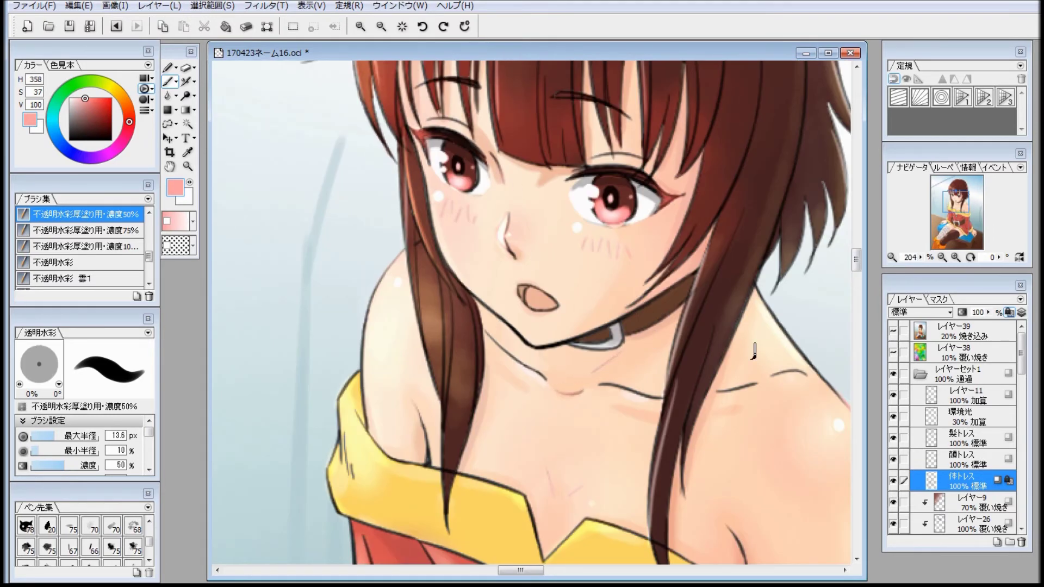
pyautogui.moveTo(591, 363); pyautogui.dragTo(495, 219)
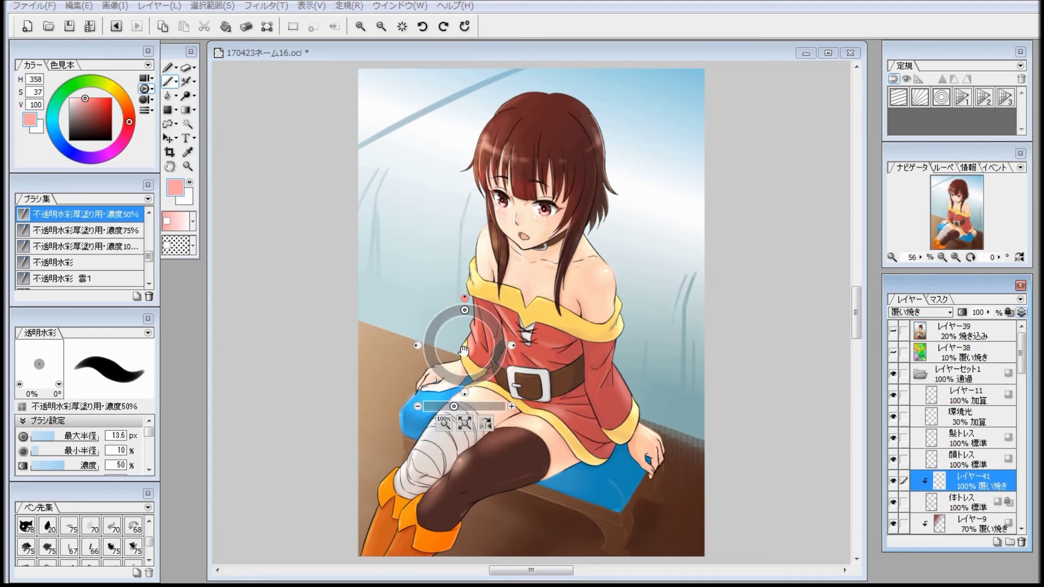
# Set the clipped レイヤー41 to 加算 and merge it into 体トレス below.
pyautogui.scroll(8, 464, 351)
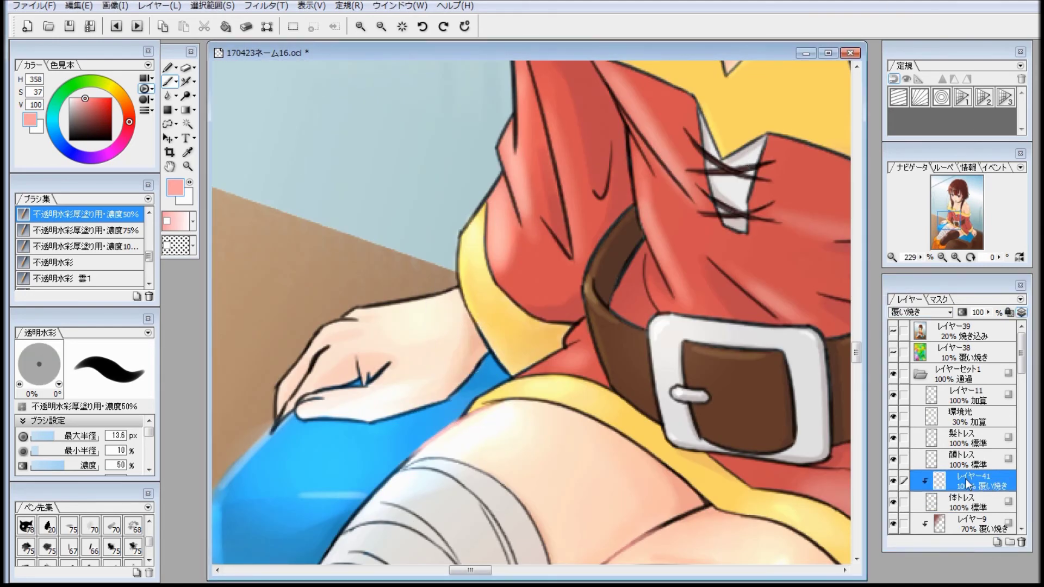
pyautogui.click(920, 312)
pyautogui.click(943, 164)
pyautogui.scroll(-8, 629, 254)
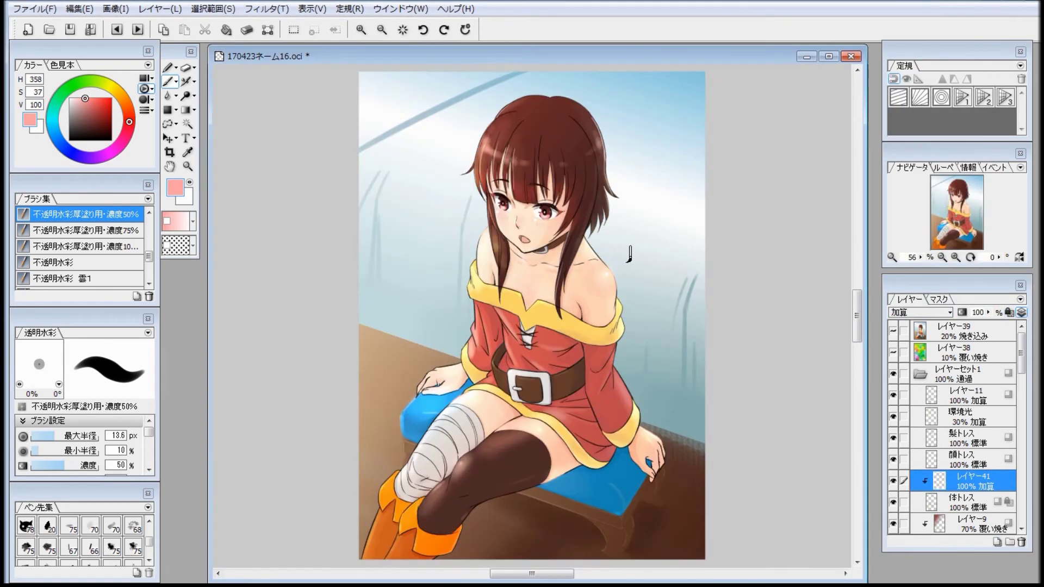
pyautogui.hotkey('ctrl', 'e')
# Protect transparency on 髪トレス and sample a muted brown, H 17, S 25, V 74, from the hair for tinting its outlines.
pyautogui.click(970, 438)
pyautogui.scroll(4, 497, 76)
pyautogui.click(1010, 312)
pyautogui.rightClick(477, 186)
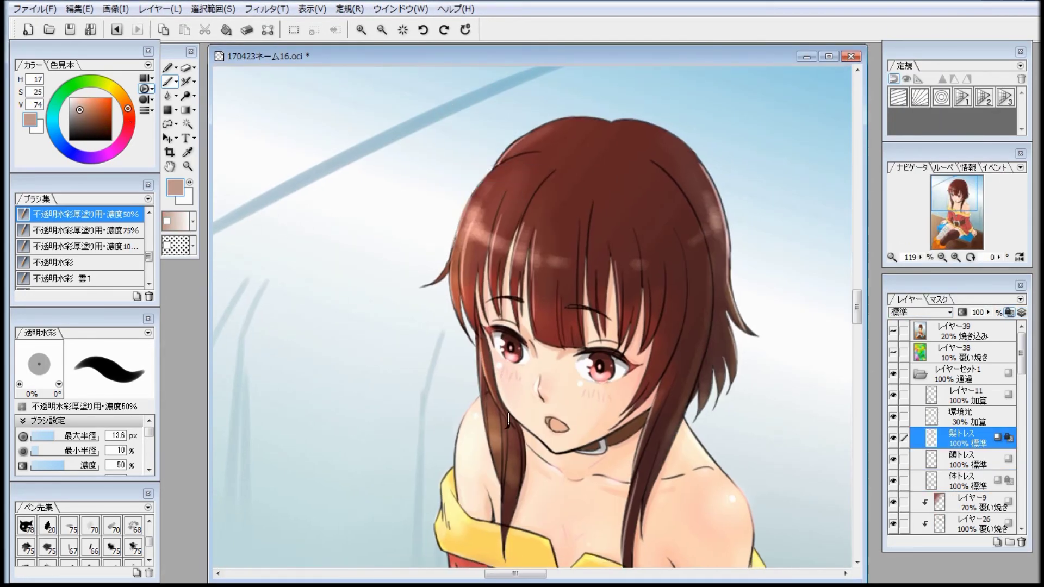
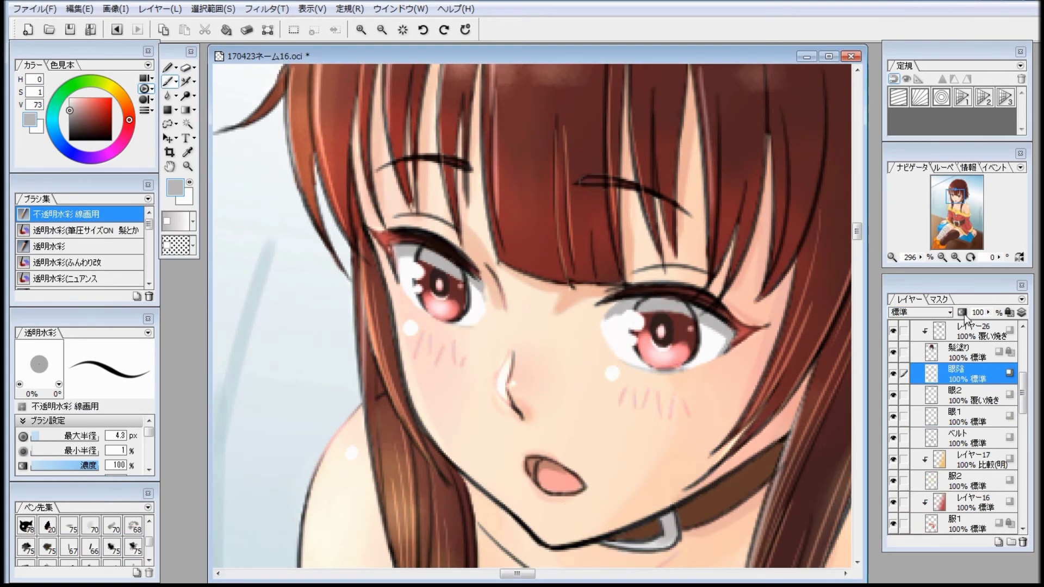
# Sample the dark iris brown, H 0, S 49, V 28, for retouching the eyes, and show and select 眼2.
pyautogui.keyDown('alt'); pyautogui.click(692, 292); pyautogui.keyUp('alt')
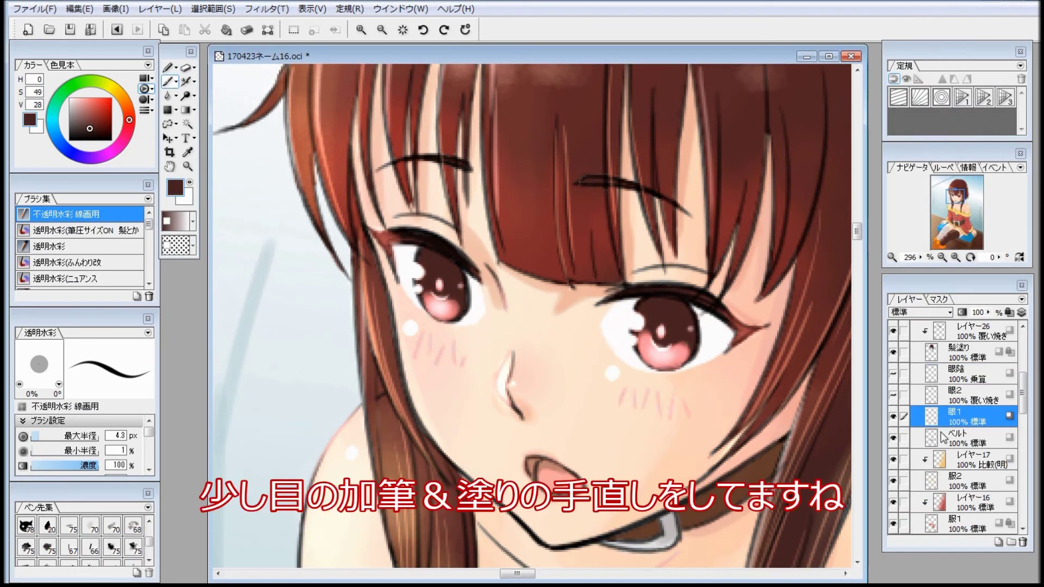
pyautogui.click(894, 396)
pyautogui.click(973, 395)
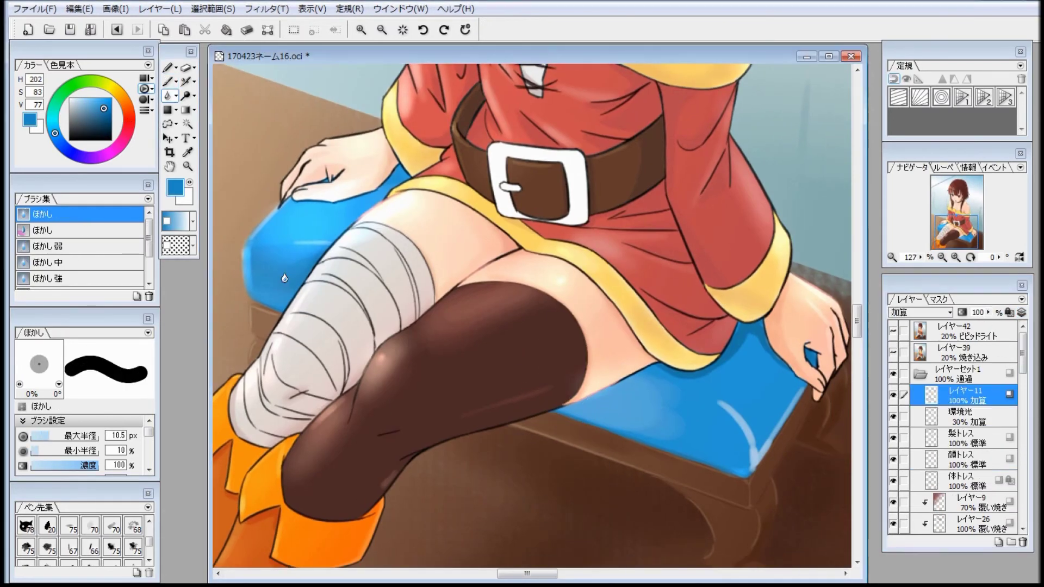
# Shade the blue cushion beside the thigh on 小椅子 in H 201, S 83, V 66 with 不透明水彩厚塗り用・濃度10% at 43.3 px.
pyautogui.scroll(-2, 967, 426)
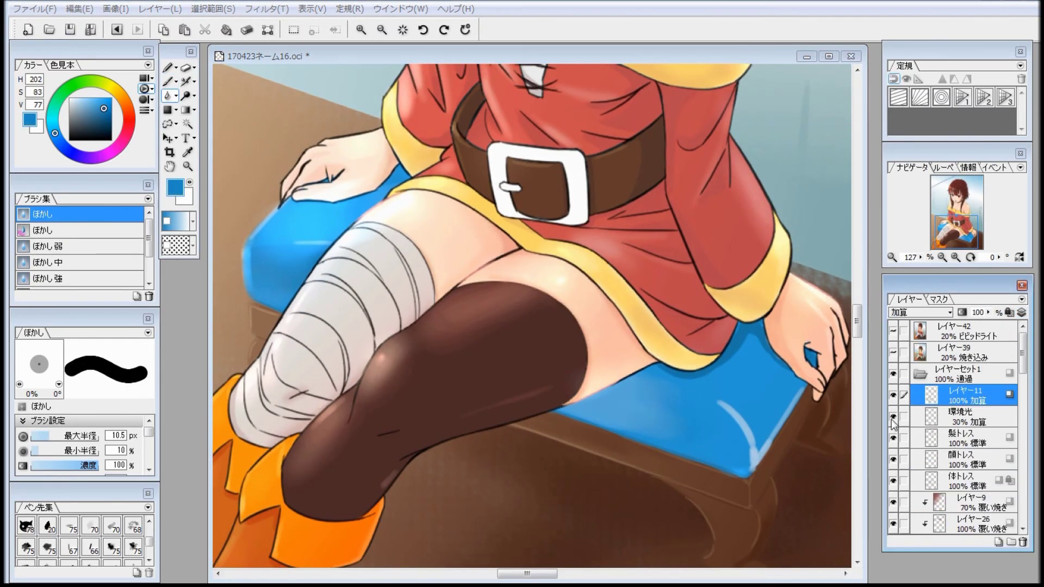
pyautogui.press('b')
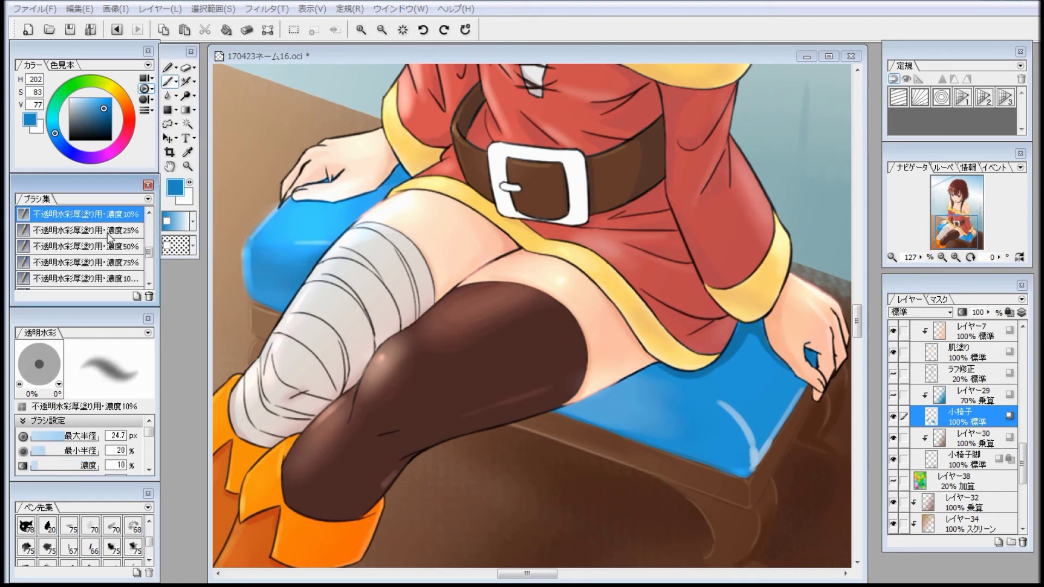
pyautogui.rightClick(684, 371)
pyautogui.click(71, 436)
pyautogui.moveTo(653, 382); pyautogui.dragTo(589, 397)
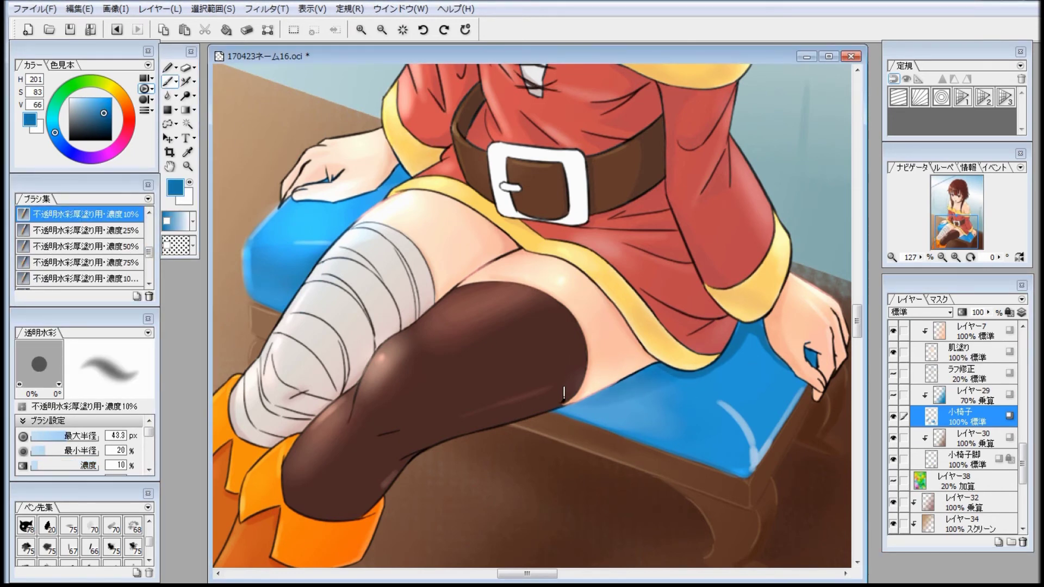
# Try another resized shading stroke along the thigh on 小椅子, undo it, and soften the cushion shading with ぼかし at 10.5 px.
pyautogui.press('a')
pyautogui.moveTo(69, 436); pyautogui.dragTo(80, 436)
pyautogui.moveTo(596, 399)
pyautogui.mouseDown()
pyautogui.moveTo(638, 370)
pyautogui.moveTo(664, 375)
pyautogui.mouseUp()
pyautogui.hotkey('ctrl', 'z')
pyautogui.press('r')
pyautogui.press('a')
pyautogui.press('r')
pyautogui.hotkey('ctrl', '0')
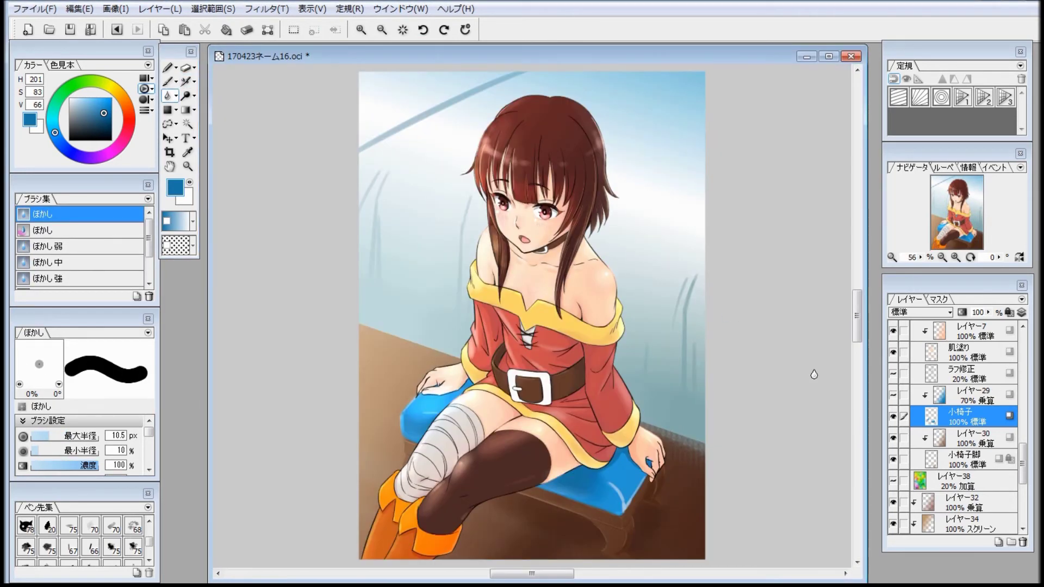
pyautogui.press('a')
pyautogui.press('r')
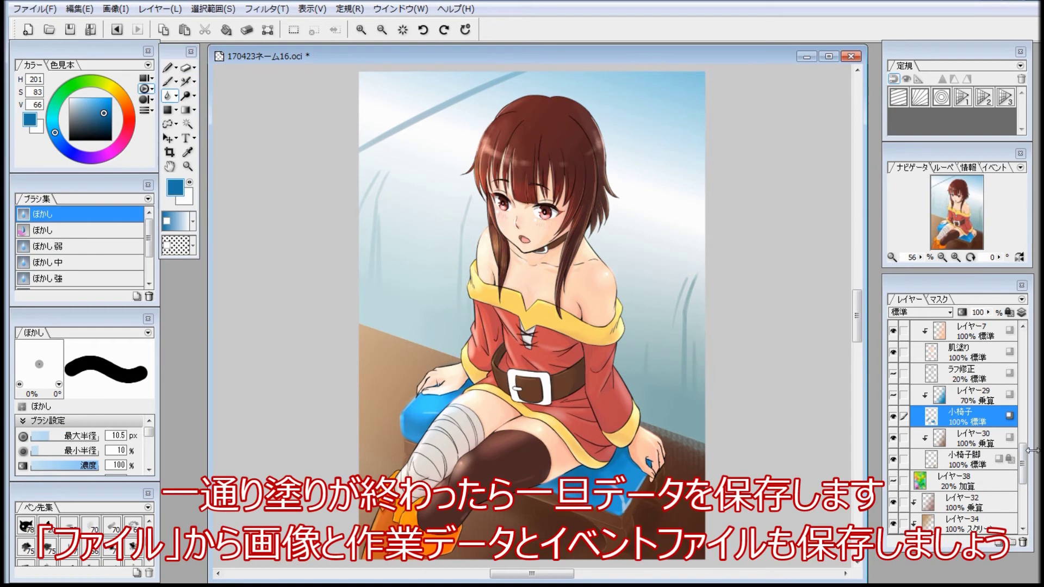
# Save the picture as a PNG over the existing 170423ネーム16c in the oc5.5 160818 folder.
pyautogui.click(52, 9)
pyautogui.click(66, 134)
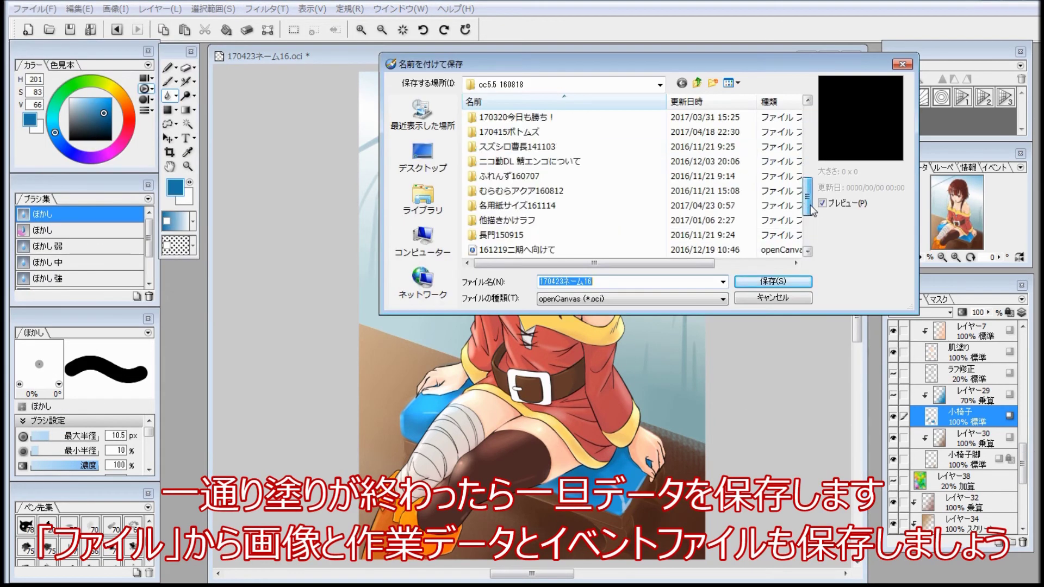
pyautogui.click(718, 299)
pyautogui.click(707, 334)
pyautogui.click(511, 250)
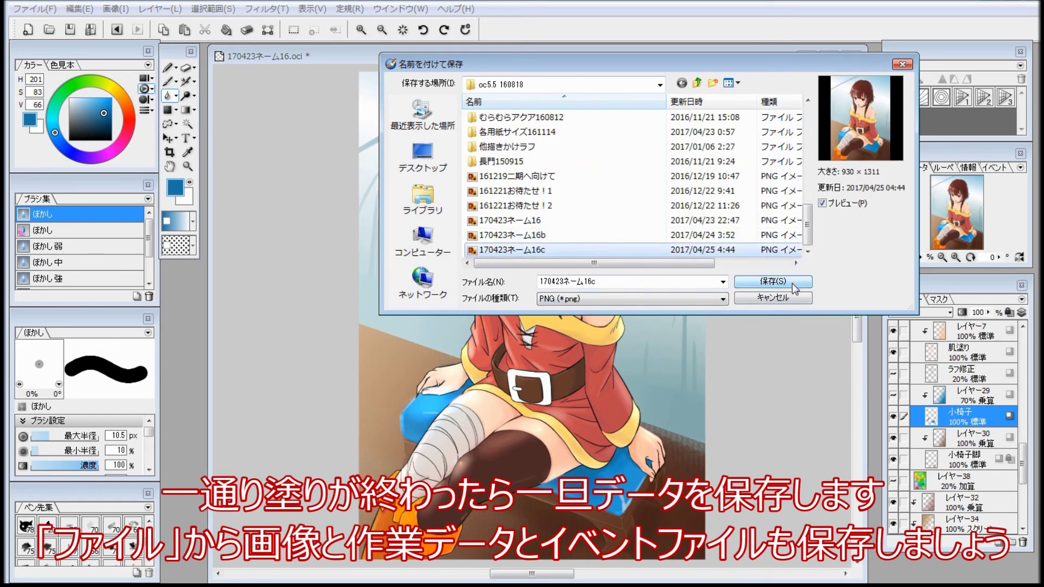
pyautogui.click(773, 281)
pyautogui.click(876, 145)
pyautogui.click(925, 154)
# Save the working data in openCanvas format over 170423ネーム16.oci.
pyautogui.click(52, 9)
pyautogui.click(65, 134)
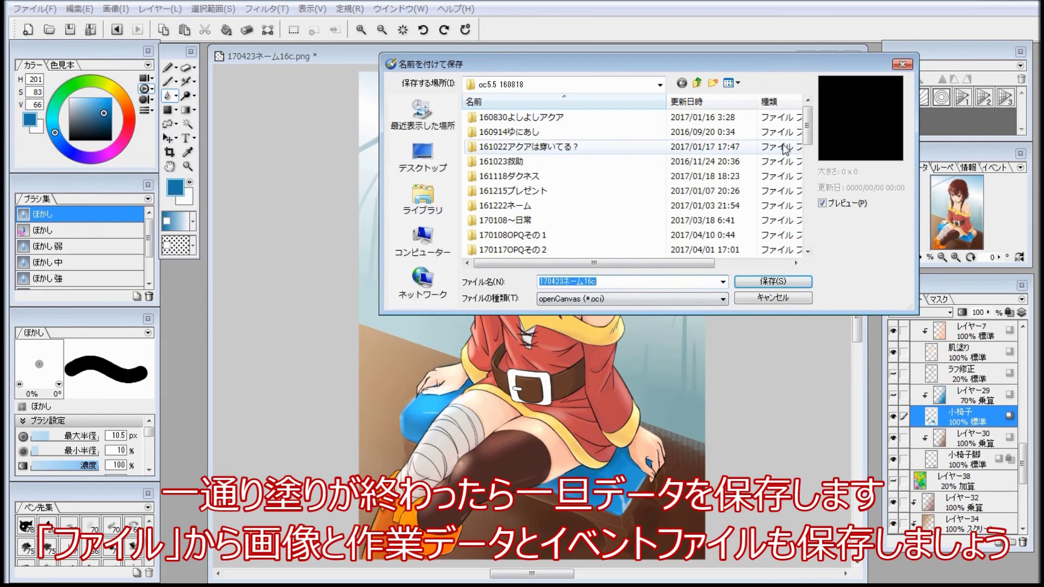
pyautogui.click(542, 237)
pyautogui.click(773, 282)
pyautogui.click(877, 144)
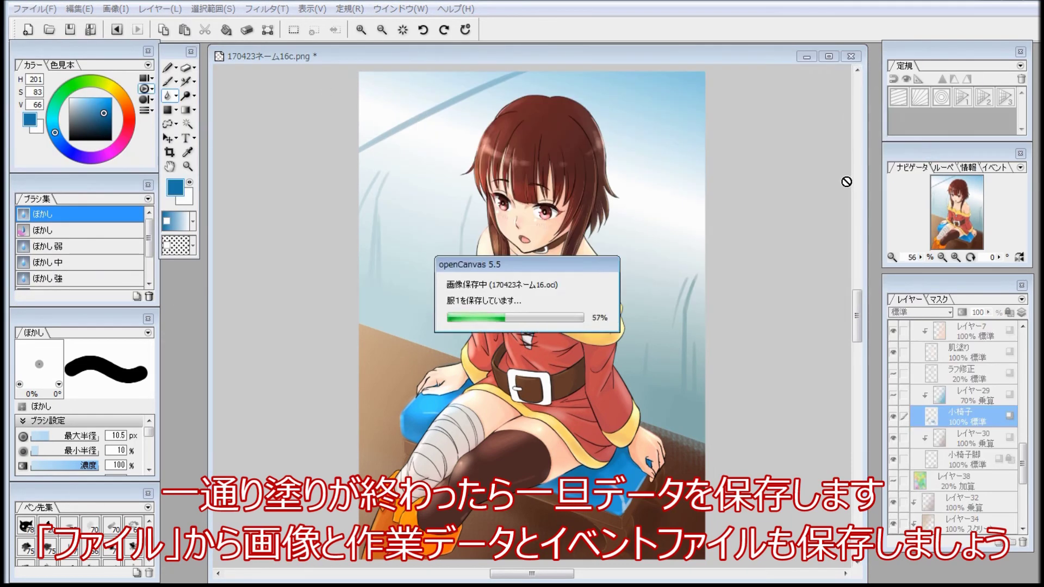
pyautogui.click(937, 161)
# Save the openCanvas5 event file as 170423ネーム16, replacing the existing one.
pyautogui.click(92, 30)
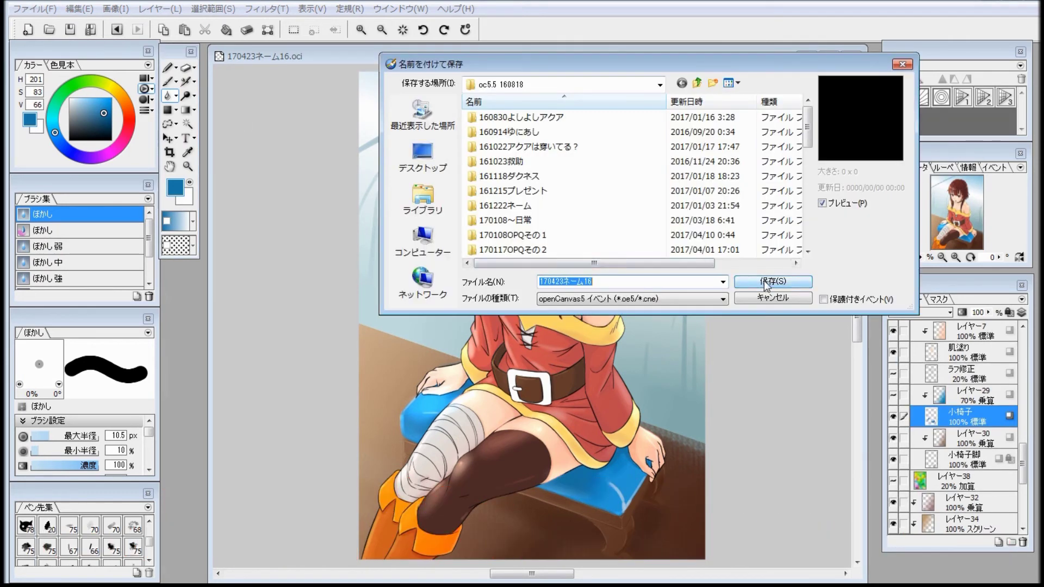
pyautogui.click(773, 281)
pyautogui.click(876, 145)
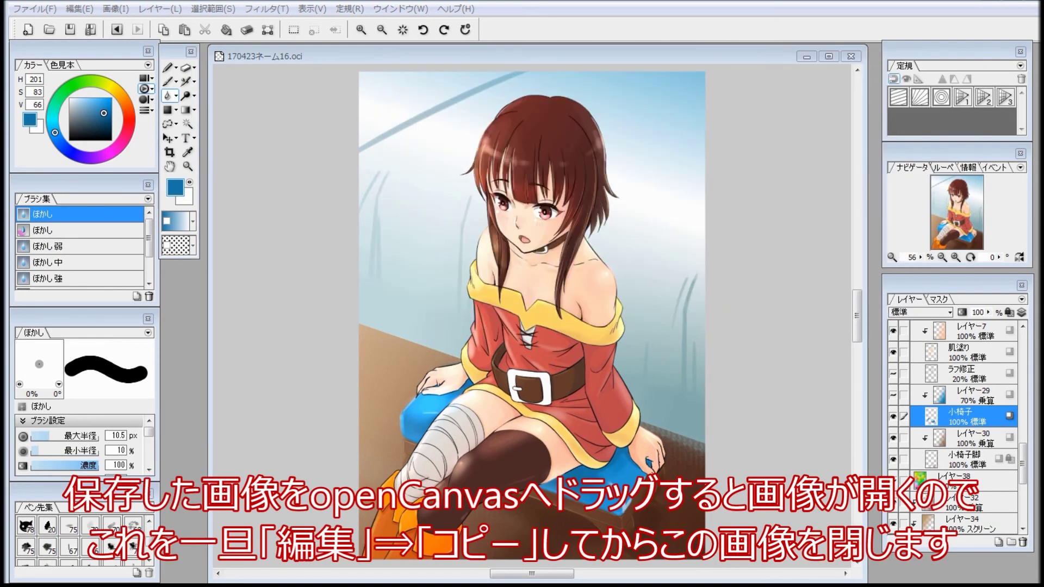
# Open the saved image file in openCanvas, copy the whole image and close that document.
pyautogui.moveTo(1036, 304); pyautogui.dragTo(539, 293)
pyautogui.click(79, 9)
pyautogui.click(81, 77)
pyautogui.click(727, 58)
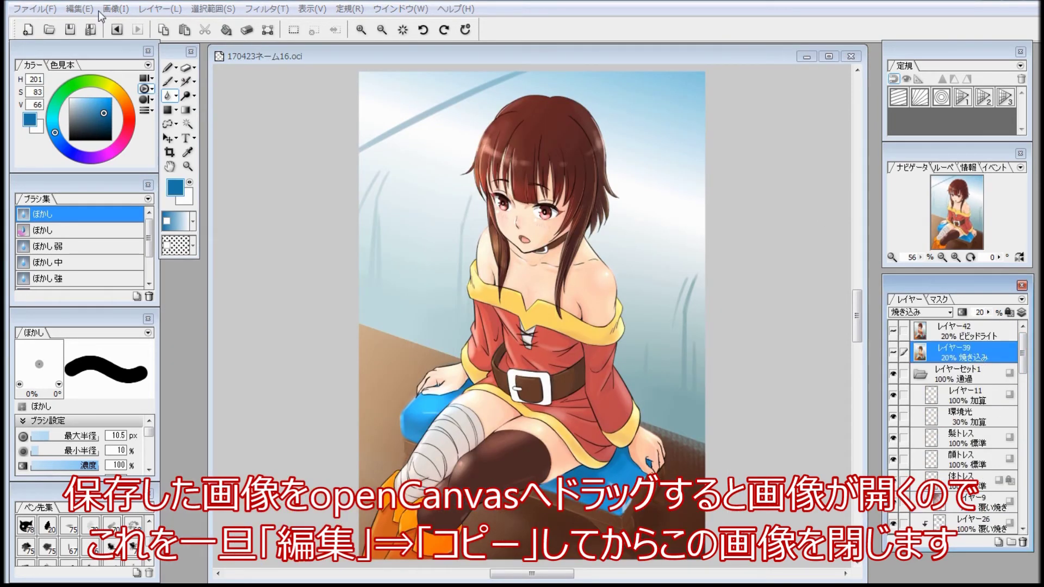
# Paste the copied image, place it directly below レイヤー39, and set it to 29% opacity with the ビビッドライト blend mode.
pyautogui.click(80, 9)
pyautogui.click(87, 102)
pyautogui.moveTo(983, 361); pyautogui.dragTo(995, 391)
pyautogui.moveTo(988, 312); pyautogui.dragTo(992, 365)
pyautogui.click(925, 312)
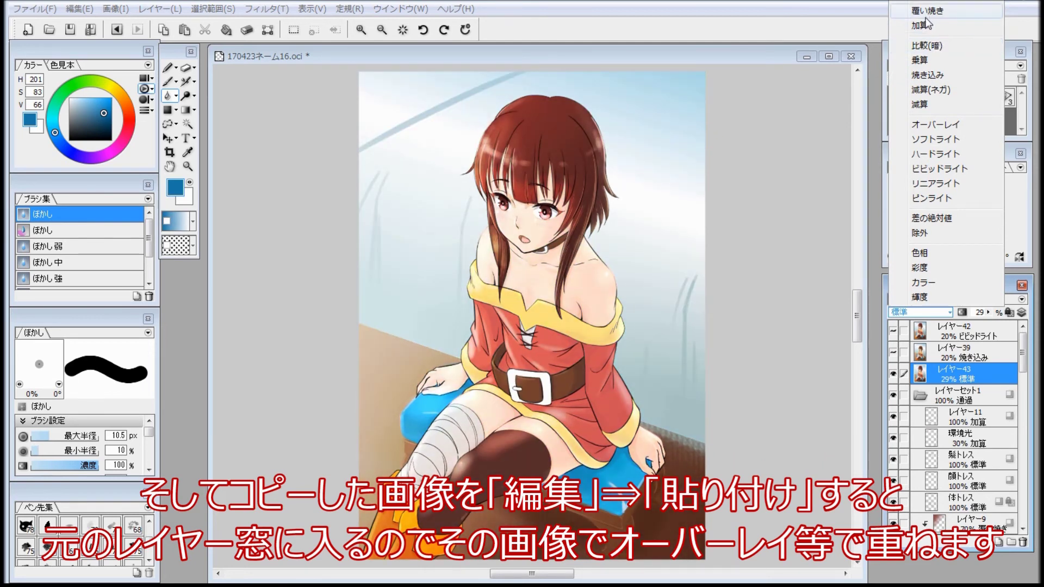
pyautogui.click(957, 169)
# Make the 加算 layer レイヤー38 visible and fine-tune its opacity.
pyautogui.moveTo(1023, 367); pyautogui.dragTo(1022, 491)
pyautogui.click(893, 417)
pyautogui.click(991, 419)
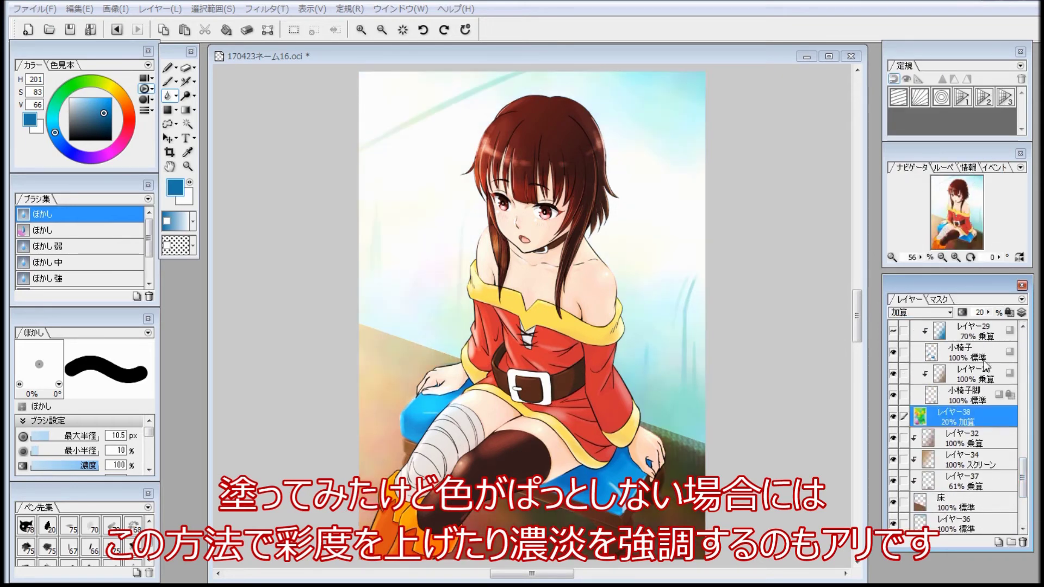
pyautogui.click(989, 312)
pyautogui.moveTo(992, 319); pyautogui.dragTo(993, 320)
# Compare the picture with and without the pasted ビビッドライト layer and set that layer's opacity to 20%.
pyautogui.moveTo(1023, 479); pyautogui.dragTo(1022, 348)
pyautogui.click(894, 374)
pyautogui.click(893, 374)
pyautogui.click(970, 374)
pyautogui.click(989, 312)
pyautogui.moveTo(992, 315); pyautogui.dragTo(991, 330)
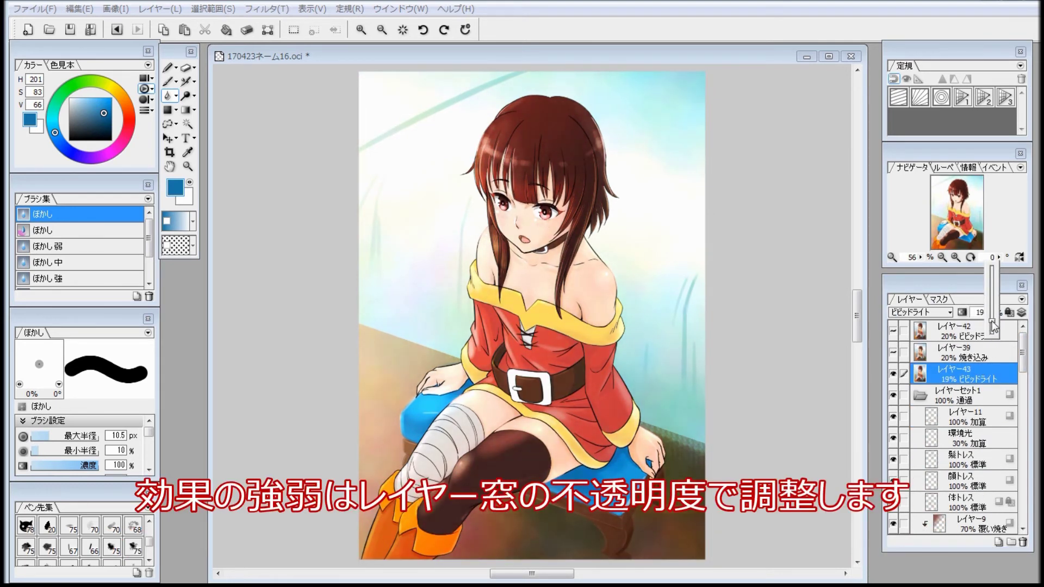
pyautogui.moveTo(994, 325)
pyautogui.mouseDown()
pyautogui.moveTo(995, 336)
pyautogui.moveTo(992, 324)
pyautogui.mouseUp()
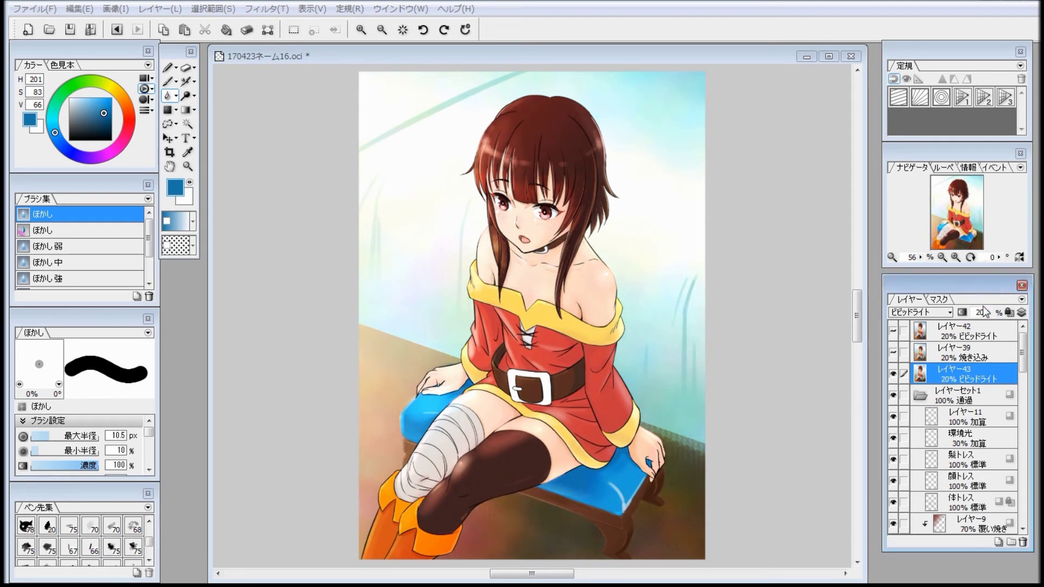
# Check the blend mode choices for レイヤー11 and 環境光, and the opacity of 環境光.
pyautogui.click(917, 416)
pyautogui.click(920, 312)
pyautogui.click(939, 49)
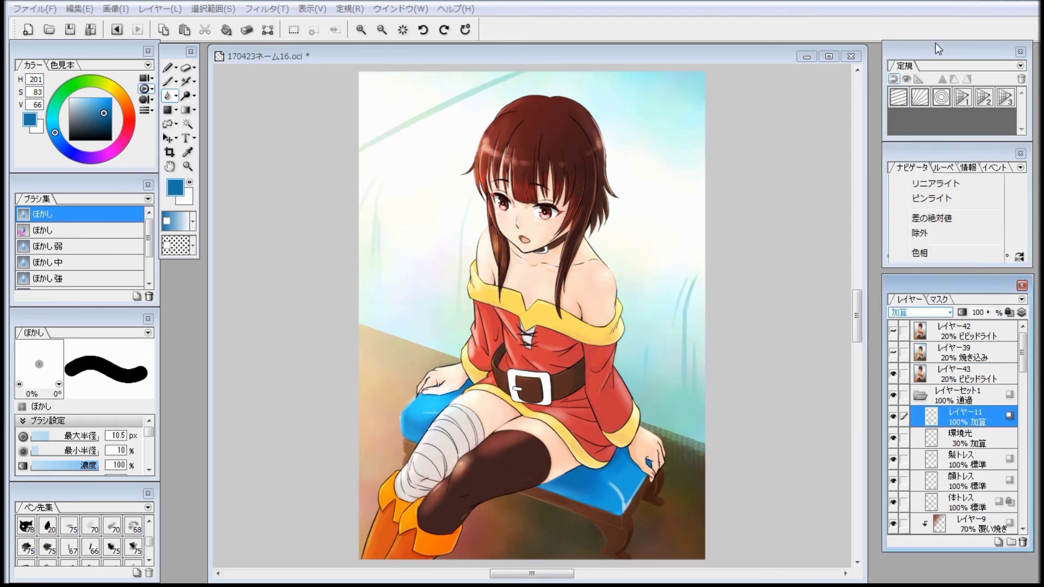
pyautogui.click(959, 438)
pyautogui.click(920, 312)
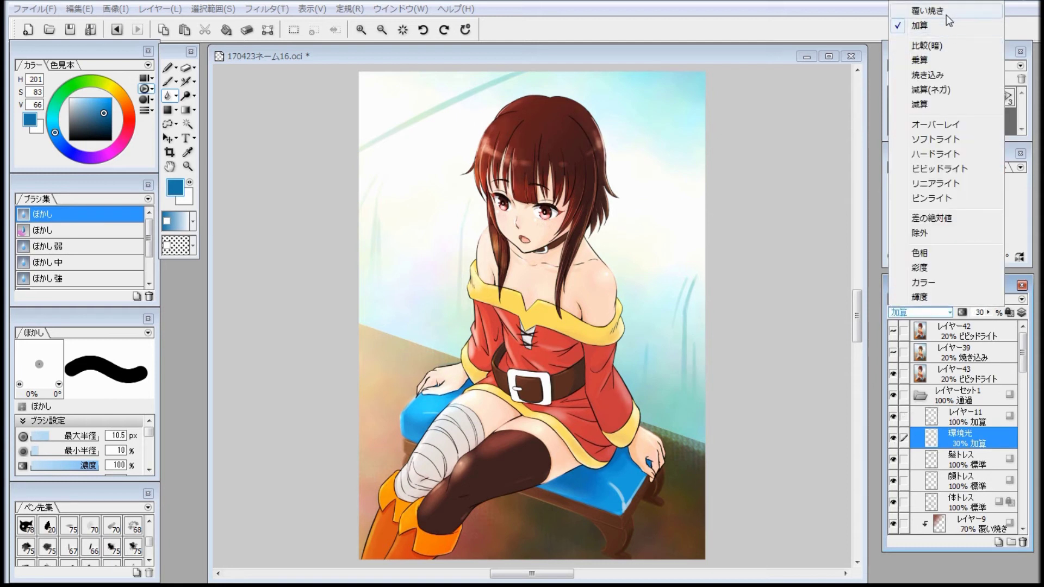
pyautogui.click(942, 31)
pyautogui.moveTo(990, 313); pyautogui.dragTo(994, 318)
# Set the opacity of the 加算 layer レイヤー38 to 16%.
pyautogui.moveTo(1022, 361); pyautogui.dragTo(1022, 483)
pyautogui.click(993, 439)
pyautogui.moveTo(988, 313); pyautogui.dragTo(993, 321)
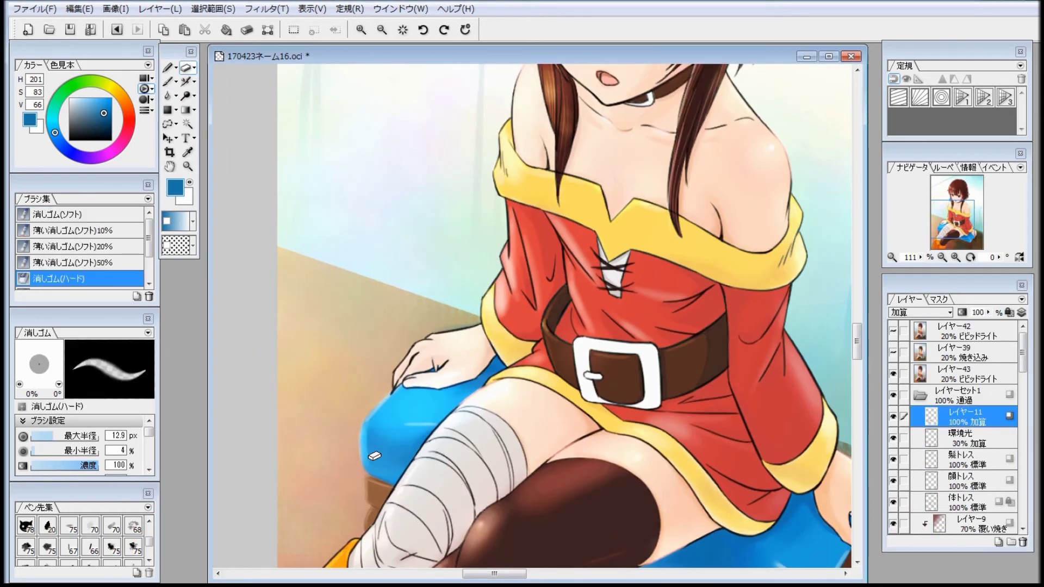
# Try textured pen tips with the 不透明水彩厚塗り用・濃度50% brush on the 床 layer and undo the test stroke.
pyautogui.scroll(-2, 355, 481)
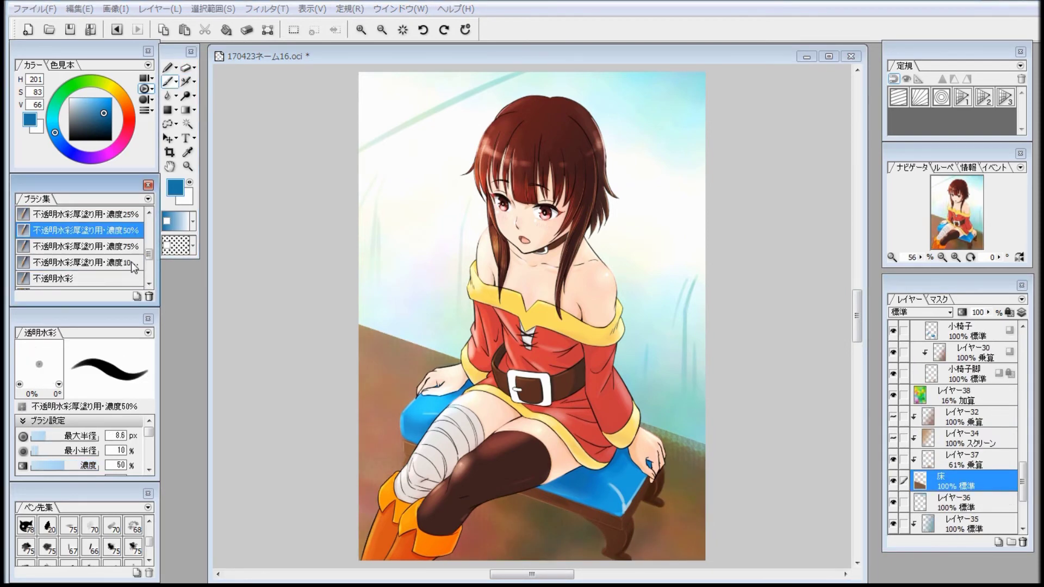
pyautogui.click(57, 436)
pyautogui.scroll(3, 112, 533)
pyautogui.click(112, 526)
pyautogui.click(678, 333)
pyautogui.hotkey('ctrl', 'z')
pyautogui.click(91, 526)
pyautogui.click(71, 526)
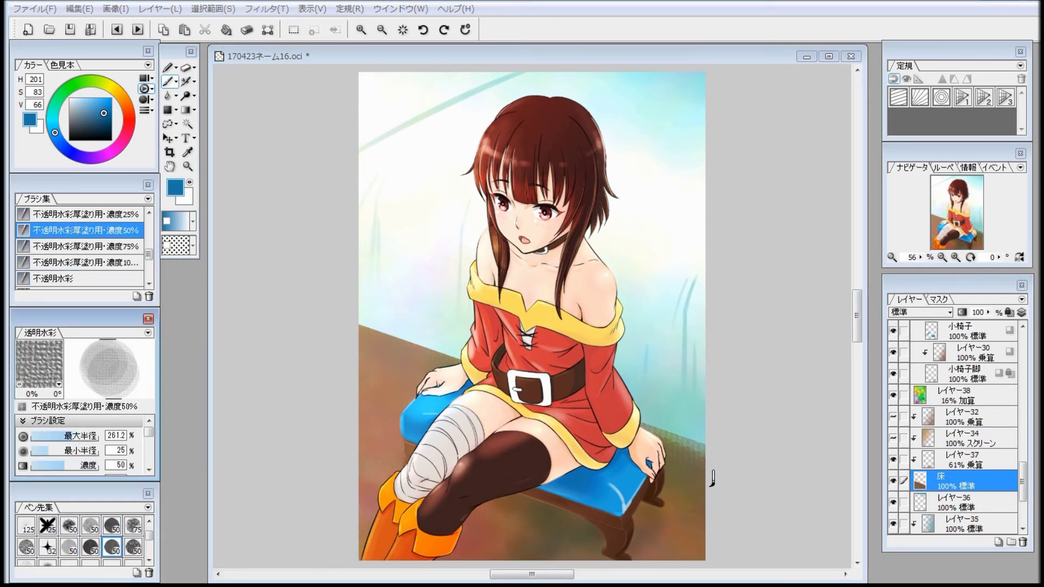
# Hide レイヤー38 and bring in the 不透明水彩厚塗り用・濃度100% brush and the のばし tool for retouching the 床 layer.
pyautogui.click(893, 395)
pyautogui.click(87, 262)
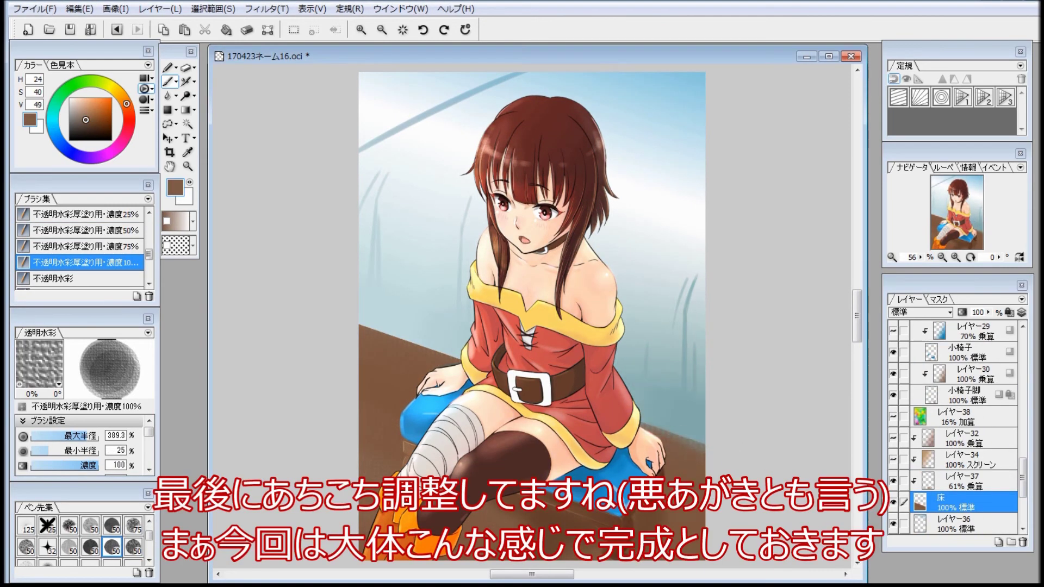
pyautogui.press('b')
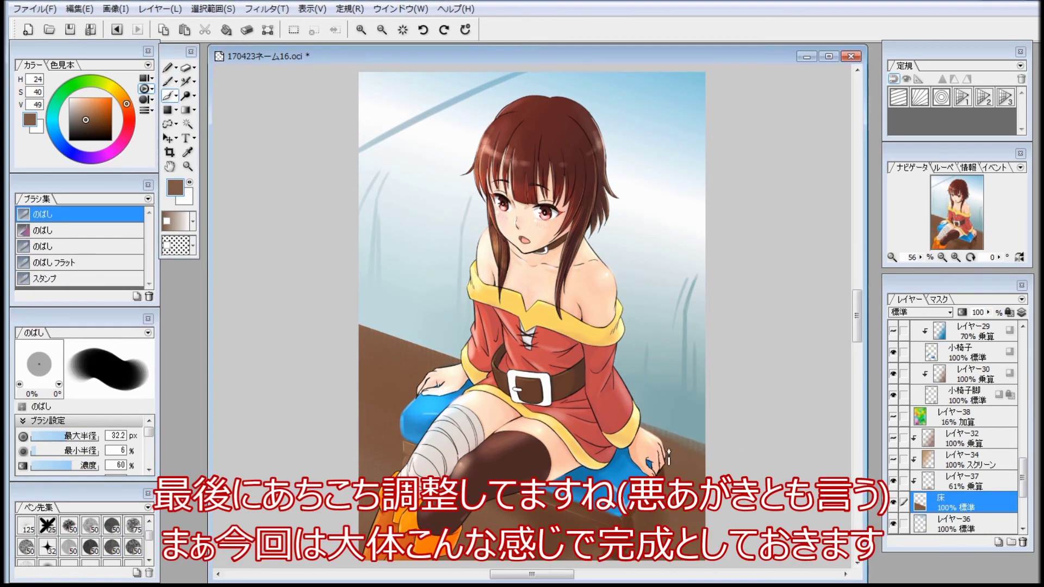
pyautogui.press('b')
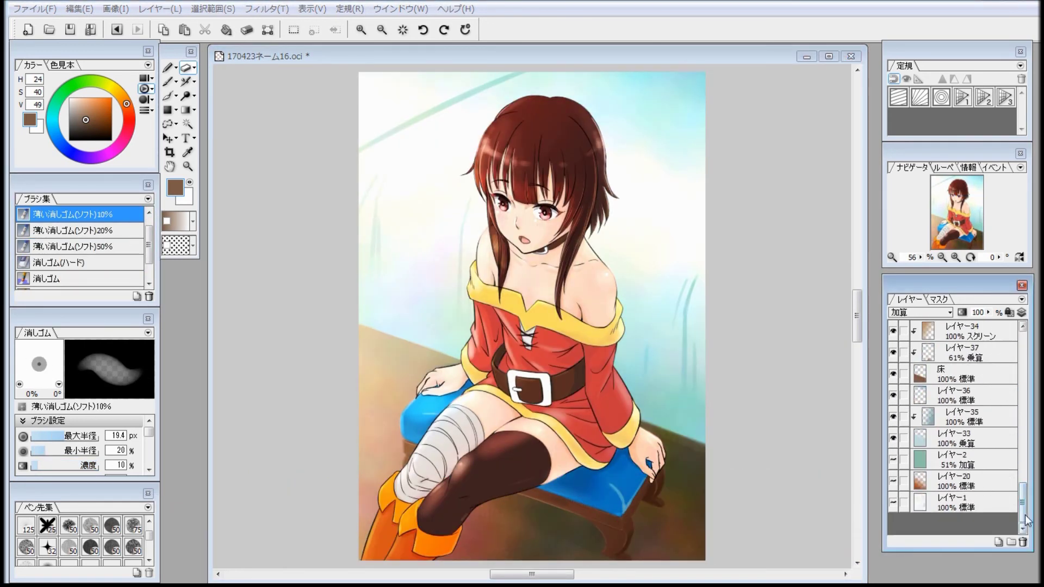
# Try the 照明 filter on the highlight layer レイヤー11, moving the 点光源 light to about X -573, Y -221.
pyautogui.scroll(10, 971, 495)
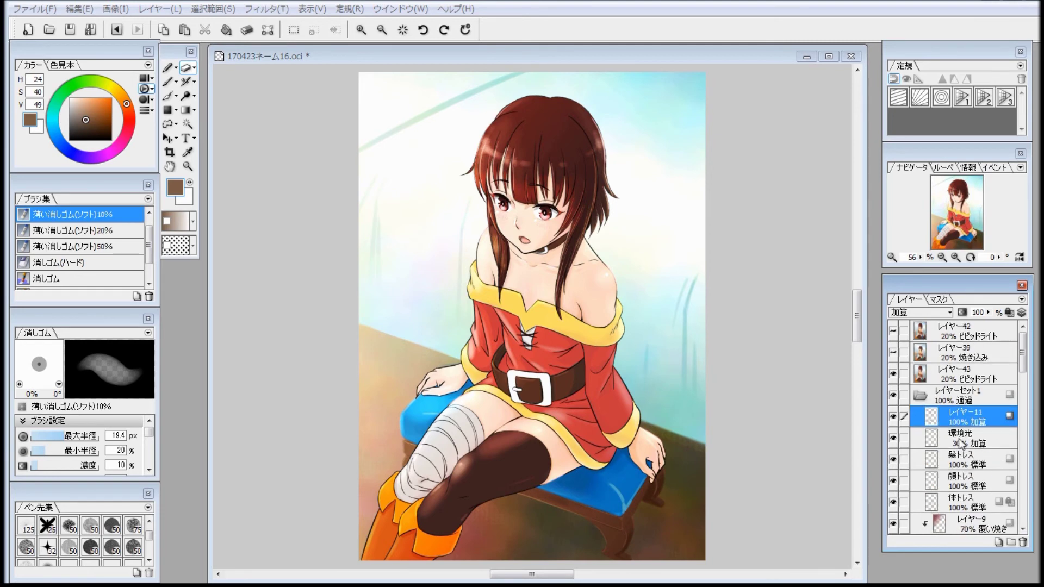
pyautogui.click(280, 12)
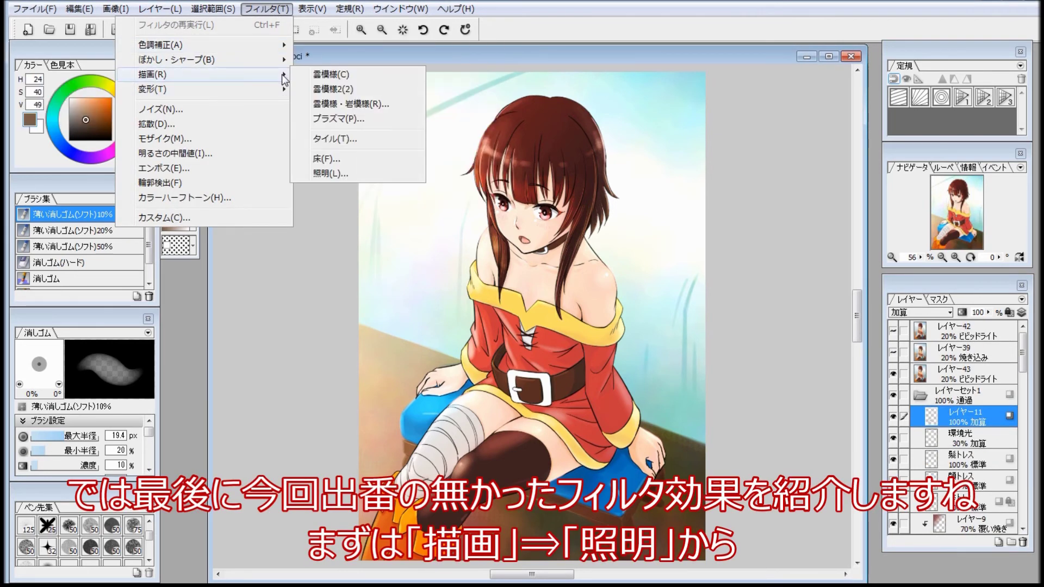
pyautogui.moveTo(281, 60)
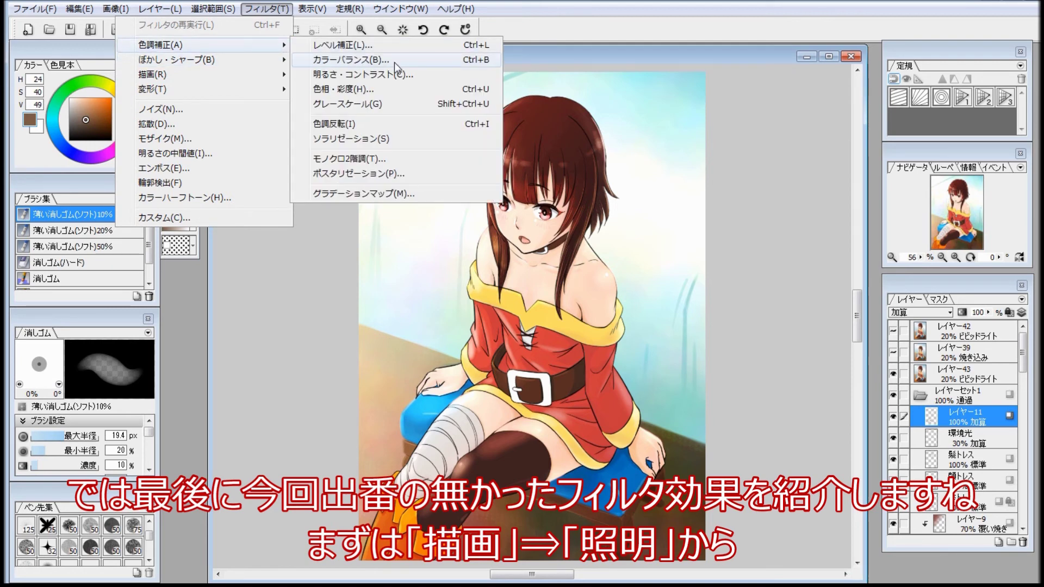
pyautogui.click(359, 173)
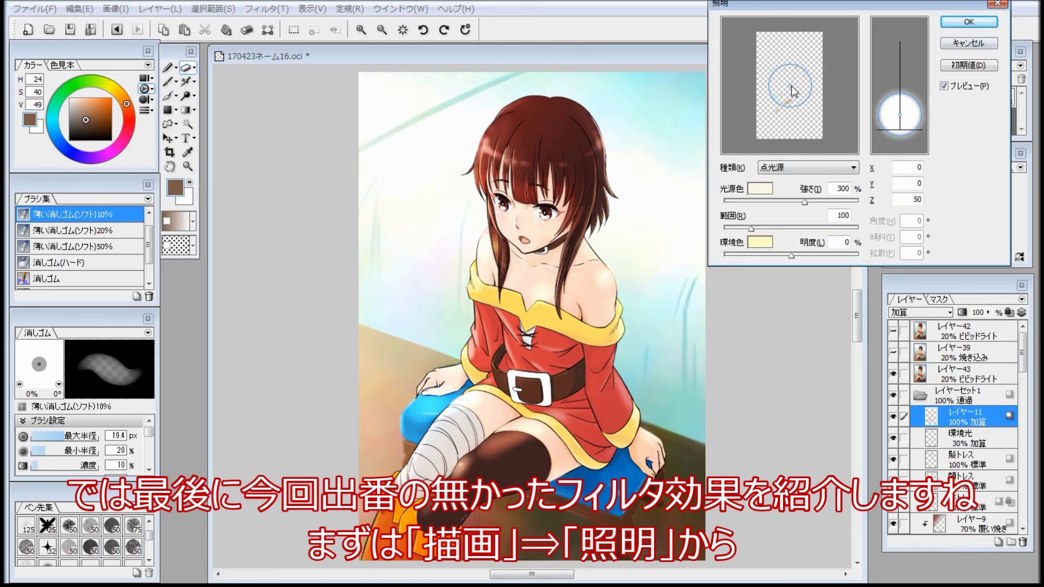
pyautogui.moveTo(762, 80); pyautogui.dragTo(782, 64)
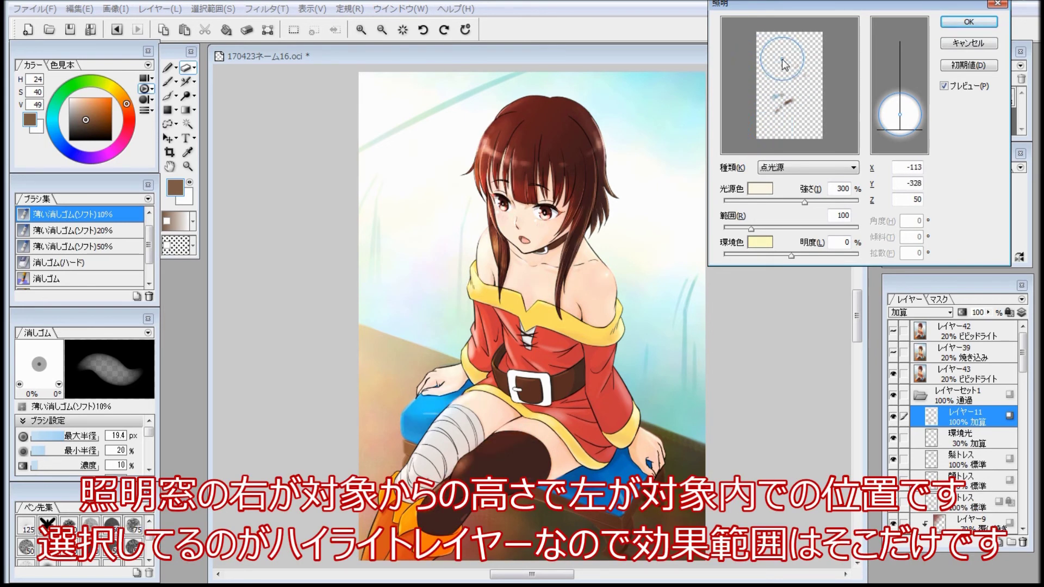
pyautogui.moveTo(824, 70); pyautogui.dragTo(748, 66)
# Try the ウォーム light type with its centre near X -404, Y -492 and height 86, and discard the lighting.
pyautogui.click(854, 167)
pyautogui.click(843, 186)
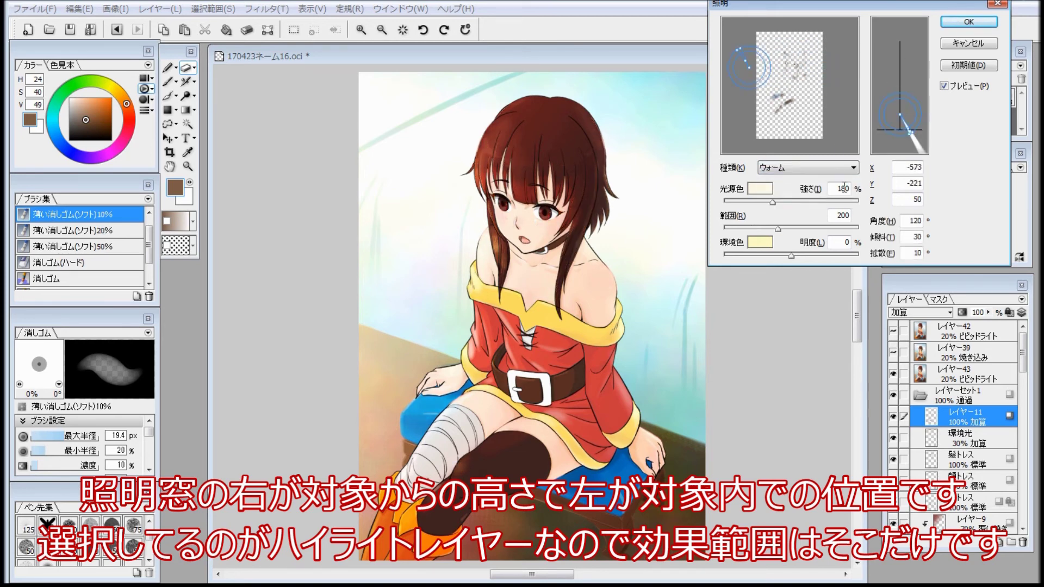
pyautogui.moveTo(740, 48); pyautogui.dragTo(782, 50)
pyautogui.moveTo(900, 119)
pyautogui.mouseDown()
pyautogui.moveTo(902, 101)
pyautogui.moveTo(904, 112)
pyautogui.mouseUp()
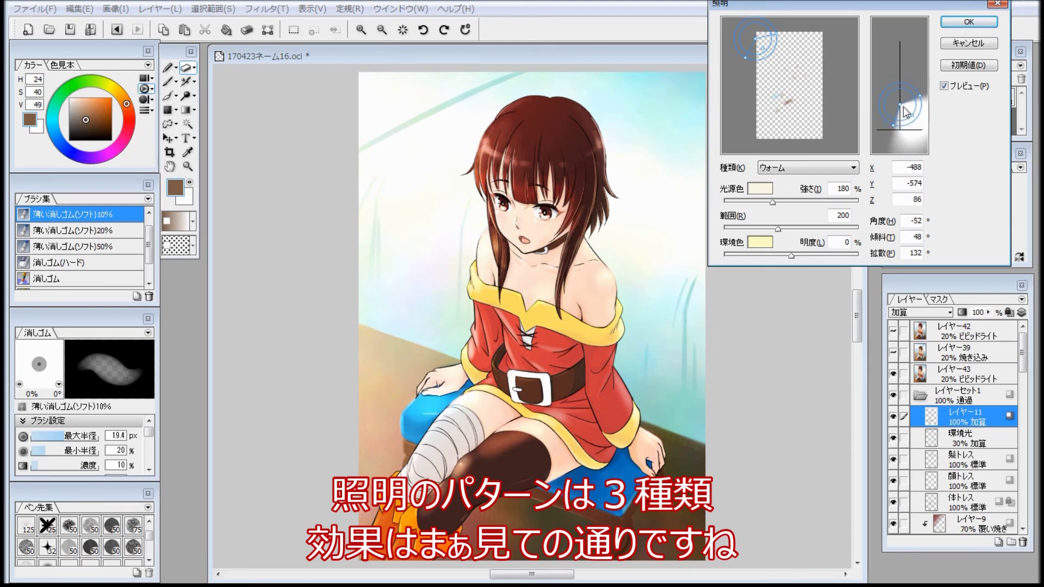
pyautogui.moveTo(782, 38)
pyautogui.mouseDown()
pyautogui.moveTo(762, 48)
pyautogui.moveTo(788, 54)
pyautogui.mouseUp()
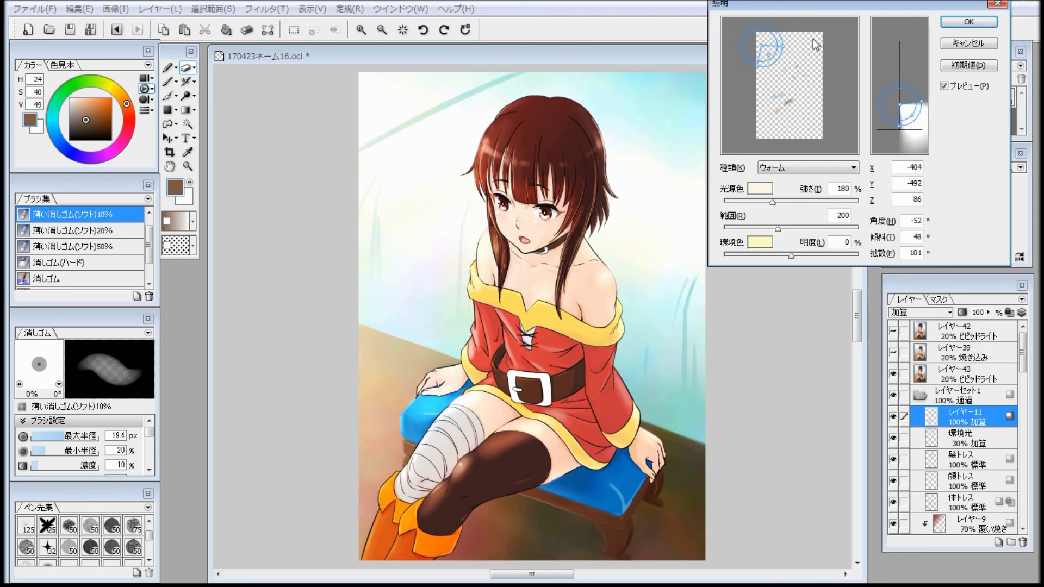
pyautogui.click(965, 46)
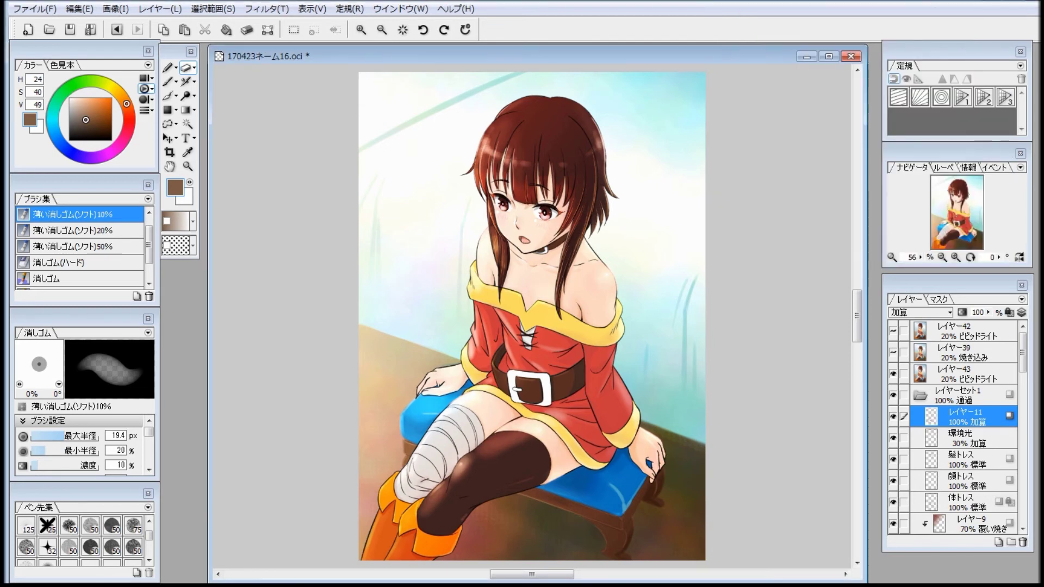
# Hide レイヤーセット1 and show レイヤー42 at 100% opacity in 標準 mode.
pyautogui.click(266, 8)
pyautogui.click(266, 9)
pyautogui.click(893, 395)
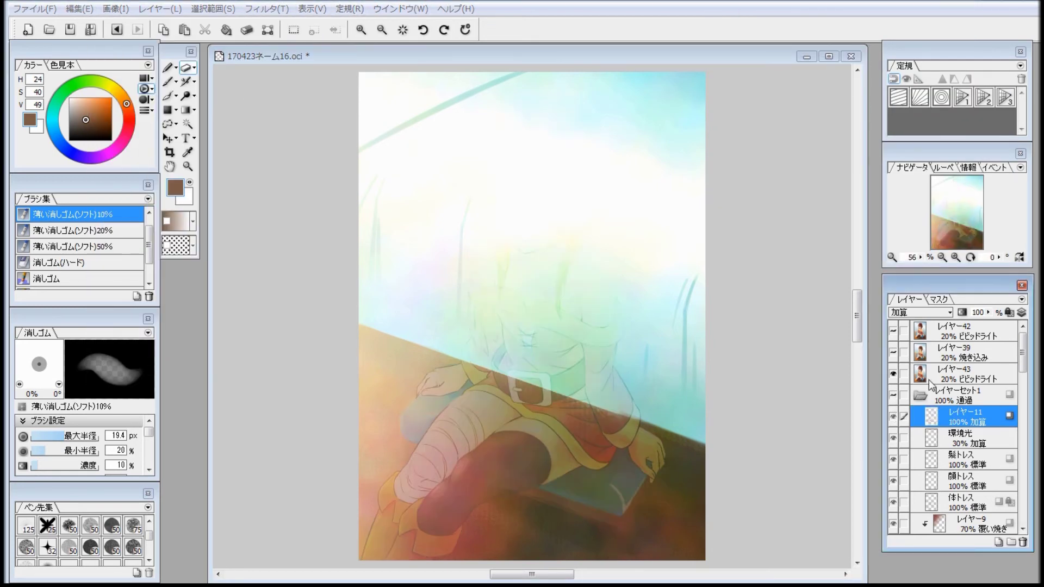
pyautogui.click(957, 331)
pyautogui.moveTo(993, 313); pyautogui.dragTo(993, 256)
pyautogui.click(949, 312)
pyautogui.click(913, 6)
pyautogui.click(893, 330)
# Try the ぼかし(ガウス) filter on レイヤー42 with an amount of 1 and discard it.
pyautogui.click(267, 9)
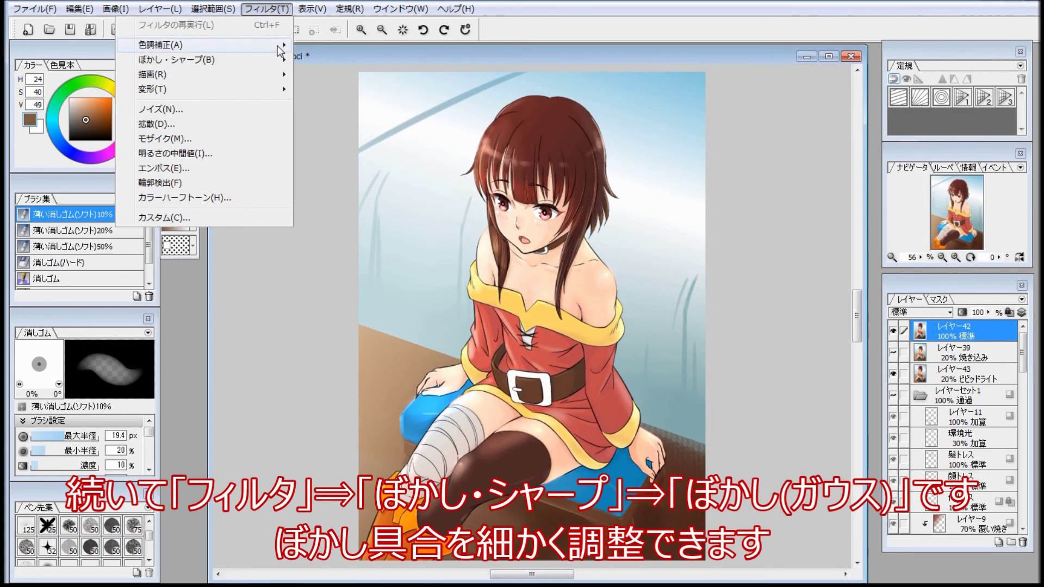
pyautogui.moveTo(174, 59)
pyautogui.click(351, 119)
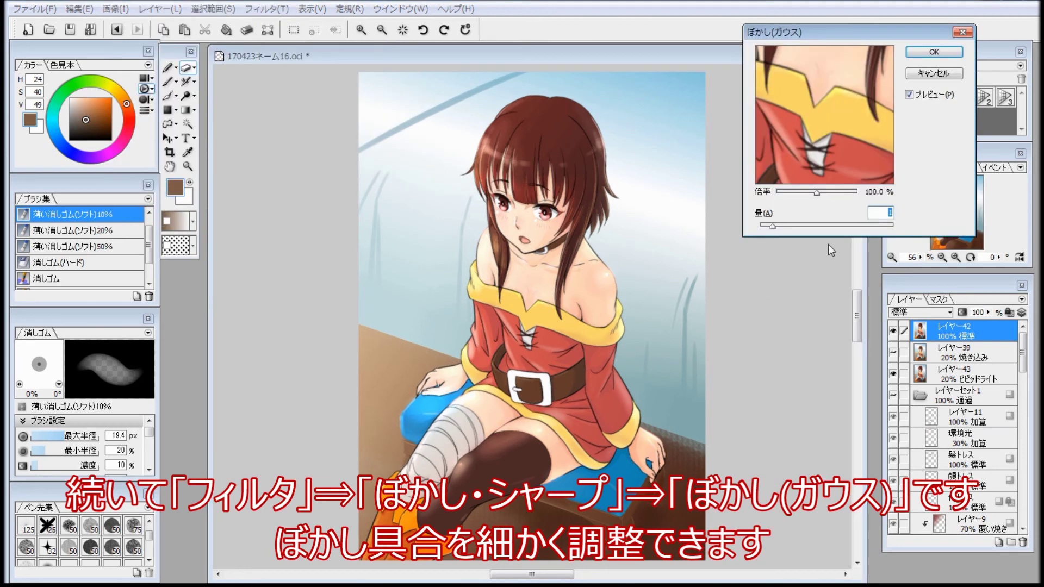
pyautogui.moveTo(779, 227)
pyautogui.mouseDown()
pyautogui.moveTo(828, 226)
pyautogui.moveTo(763, 233)
pyautogui.moveTo(773, 233)
pyautogui.mouseUp()
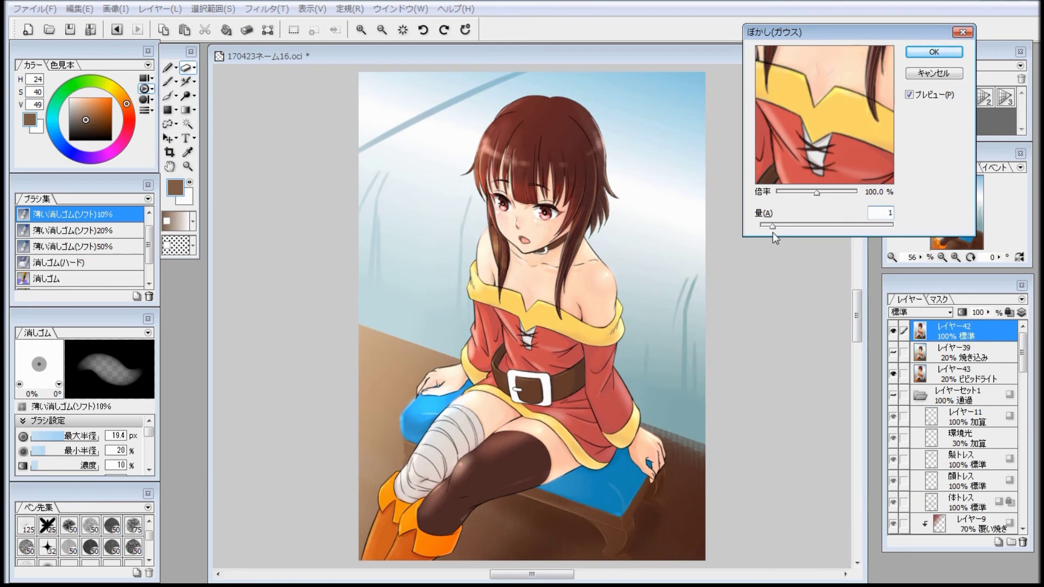
pyautogui.click(949, 75)
# Try the ぼかし(移動) filter on レイヤー42 with preview enabled, using 15 px and a 48° angle with 4 px, and discard it.
pyautogui.click(267, 9)
pyautogui.moveTo(272, 58)
pyautogui.click(356, 88)
pyautogui.moveTo(762, 244); pyautogui.dragTo(771, 244)
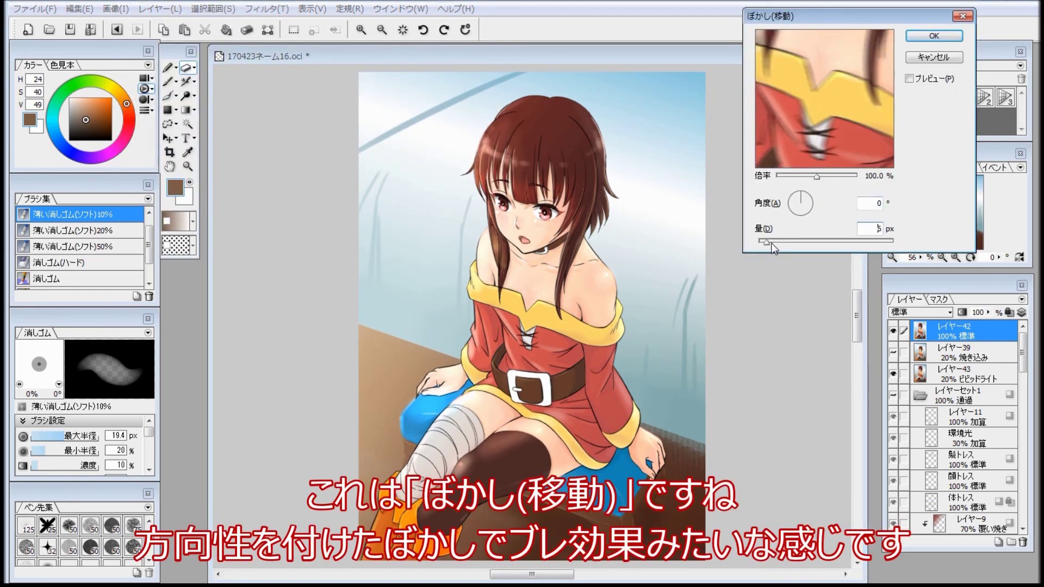
pyautogui.click(909, 78)
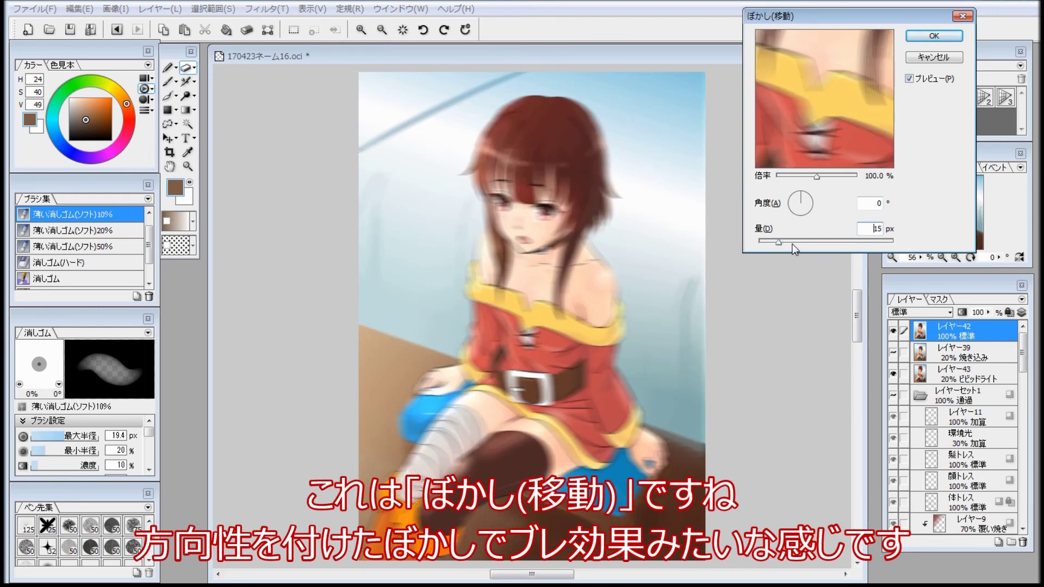
pyautogui.moveTo(800, 195); pyautogui.dragTo(808, 196)
pyautogui.moveTo(778, 243); pyautogui.dragTo(849, 255)
pyautogui.moveTo(768, 244); pyautogui.dragTo(764, 245)
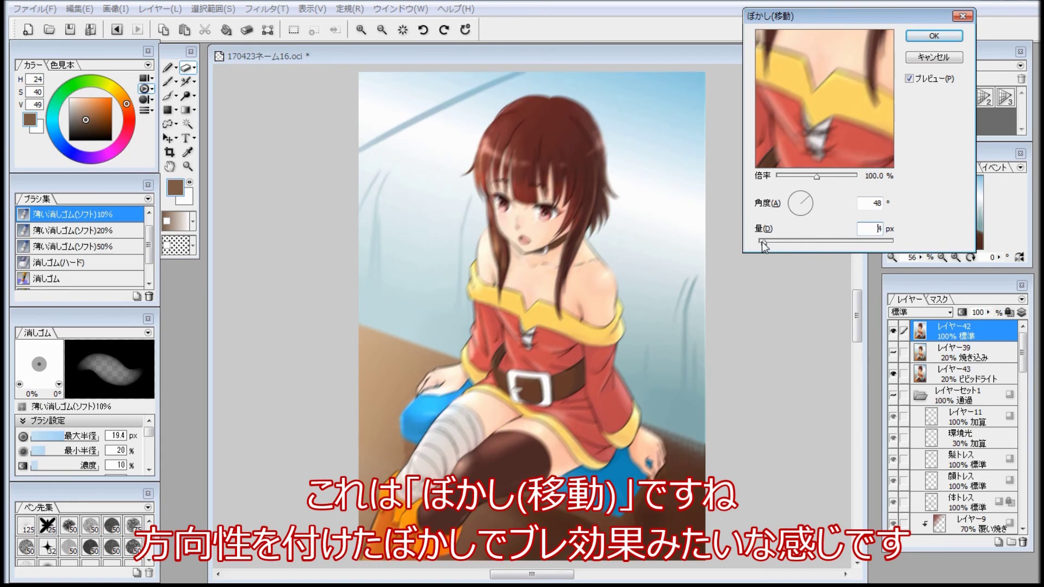
pyautogui.click(933, 58)
# Preview the ぼかし(ズーム) filter on レイヤー42 with its centre on the face at X 5, Y -332 and an amount of 20 px.
pyautogui.click(261, 12)
pyautogui.moveTo(179, 59)
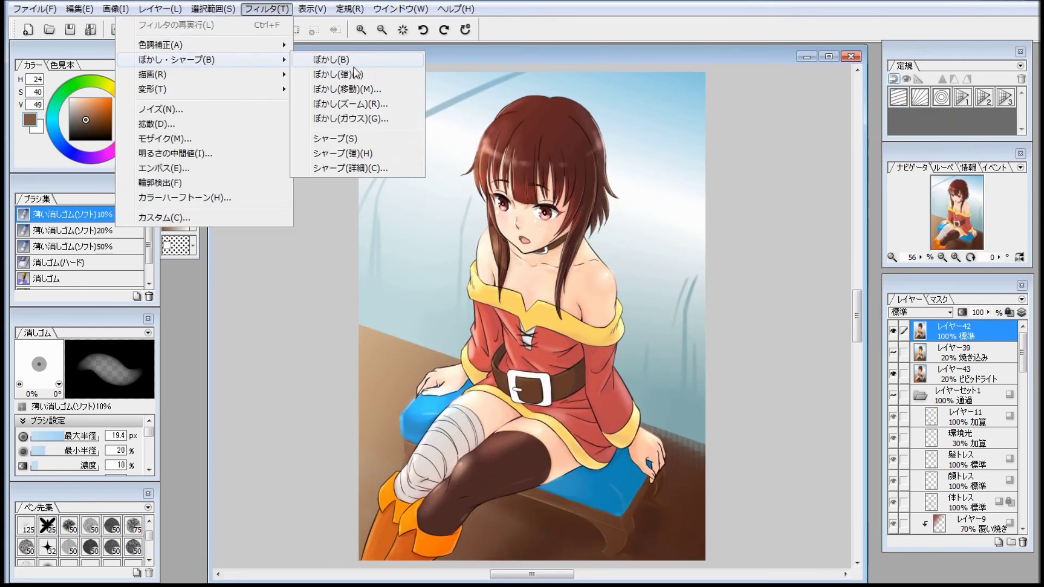
pyautogui.click(326, 103)
pyautogui.click(808, 188)
pyautogui.click(773, 256)
pyautogui.click(909, 63)
pyautogui.moveTo(771, 258); pyautogui.dragTo(786, 259)
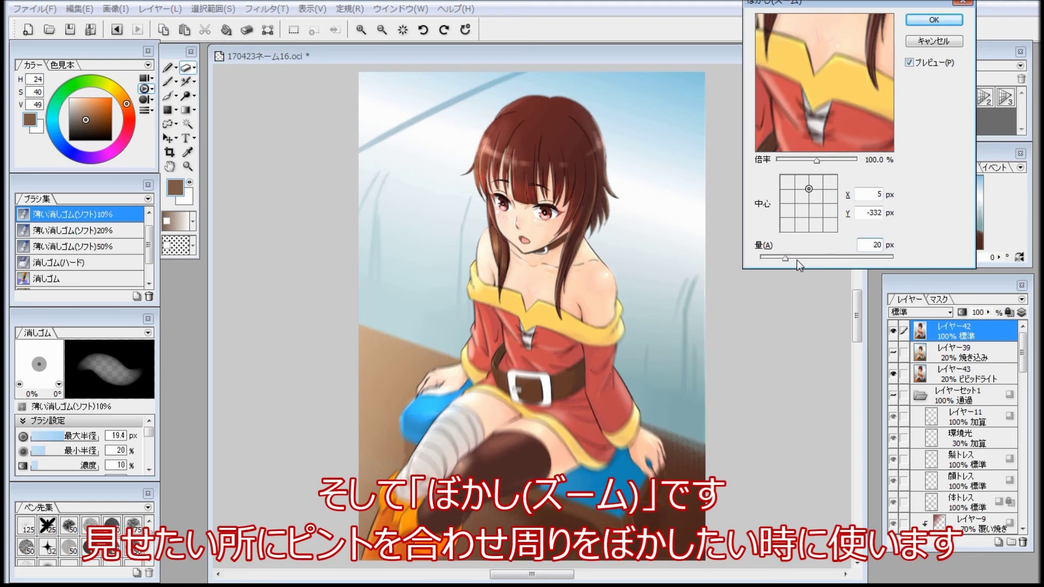
# Try other zoom blur centres on the lower body and face, with weaker and 18 px amounts, and discard the filter.
pyautogui.click(808, 214)
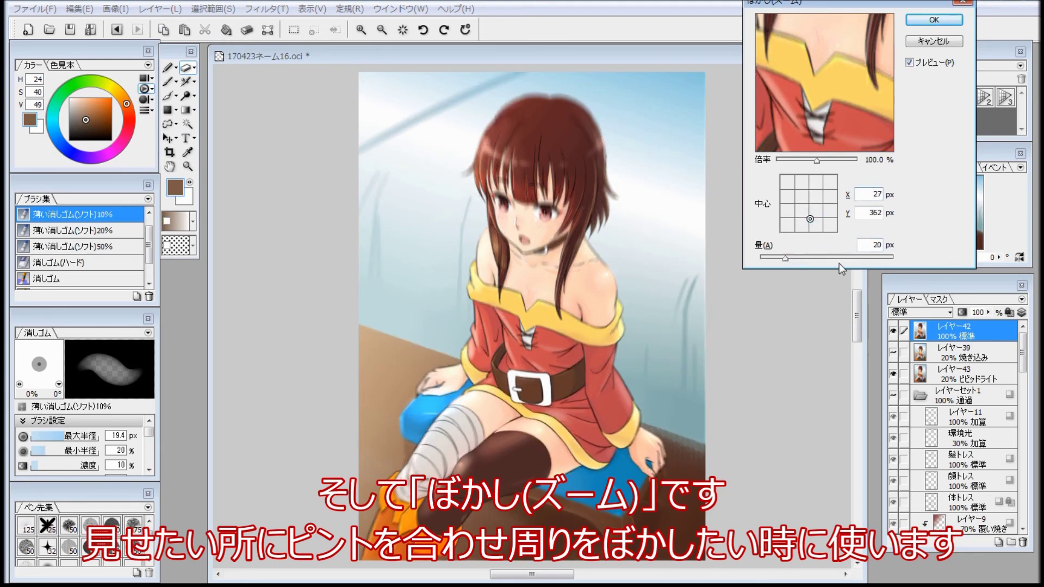
pyautogui.click(808, 194)
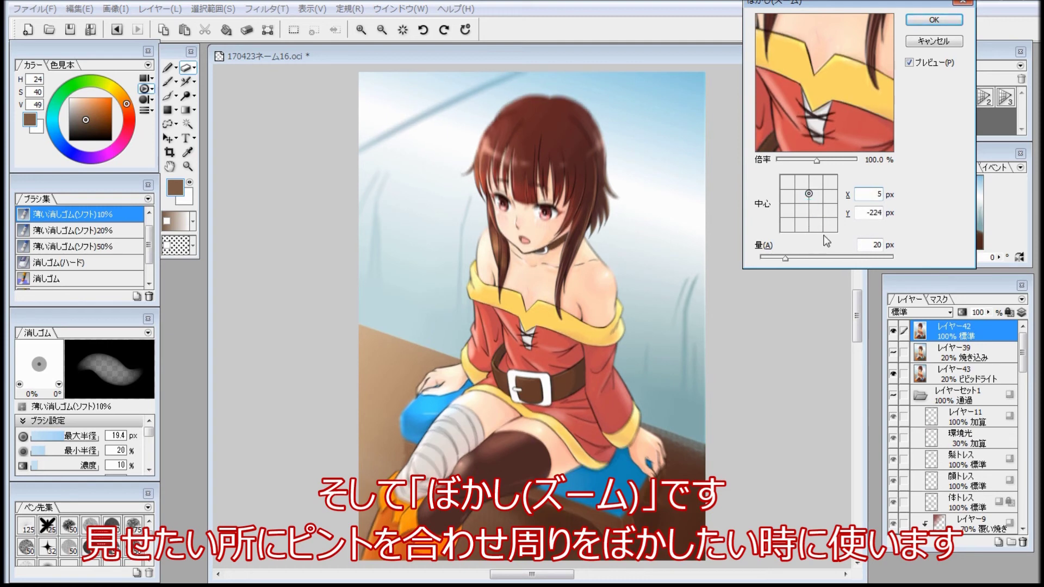
pyautogui.moveTo(784, 258); pyautogui.dragTo(771, 260)
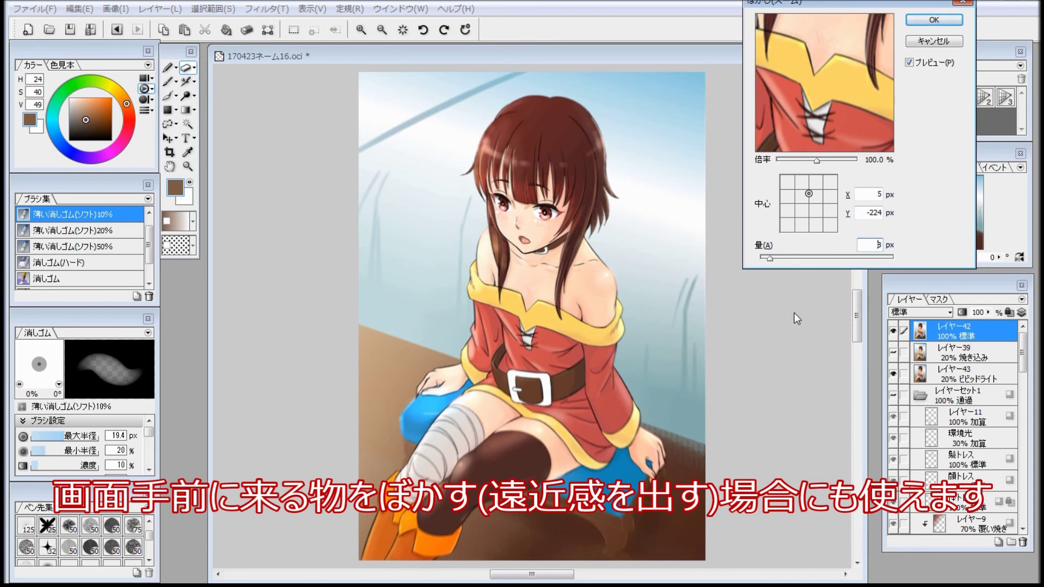
pyautogui.click(807, 177)
pyautogui.click(808, 191)
pyautogui.click(777, 258)
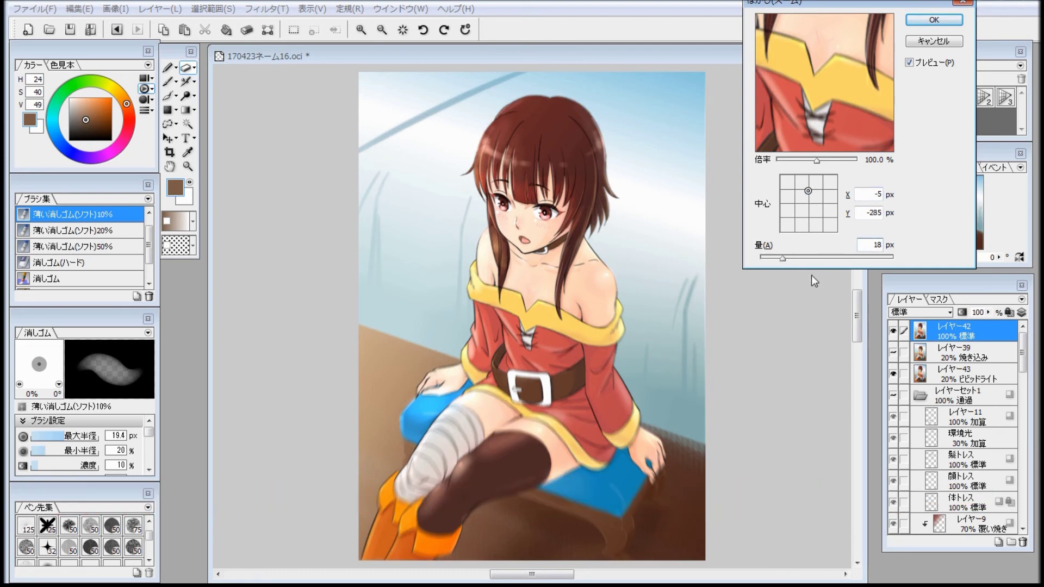
pyautogui.click(772, 258)
pyautogui.click(934, 41)
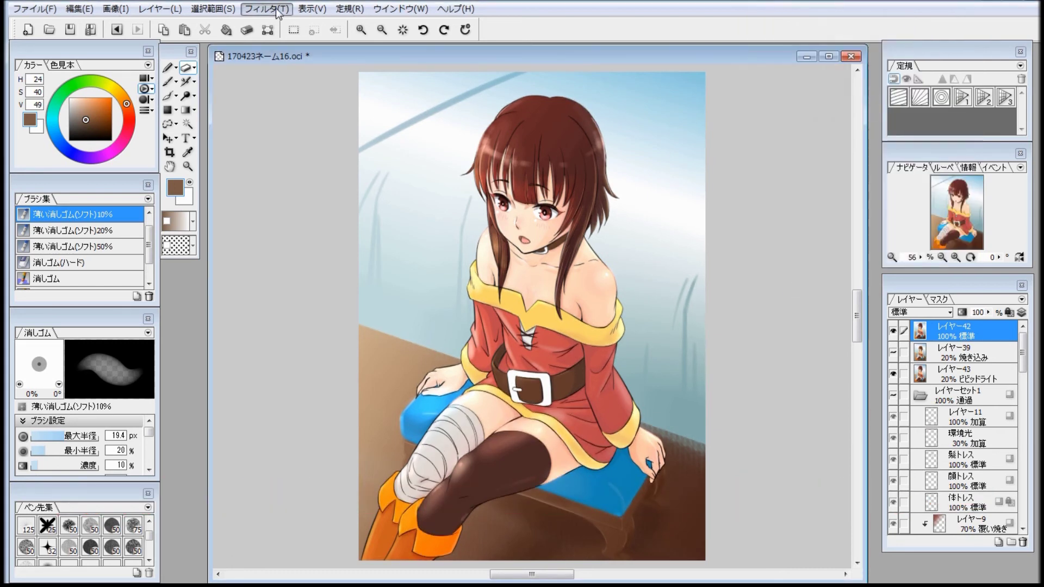
# Try the 輪郭検出 filter on レイヤー42 and undo it, then preview エンボス at 120°, 3 px height and 100% and discard it.
pyautogui.click(266, 8)
pyautogui.moveTo(275, 70)
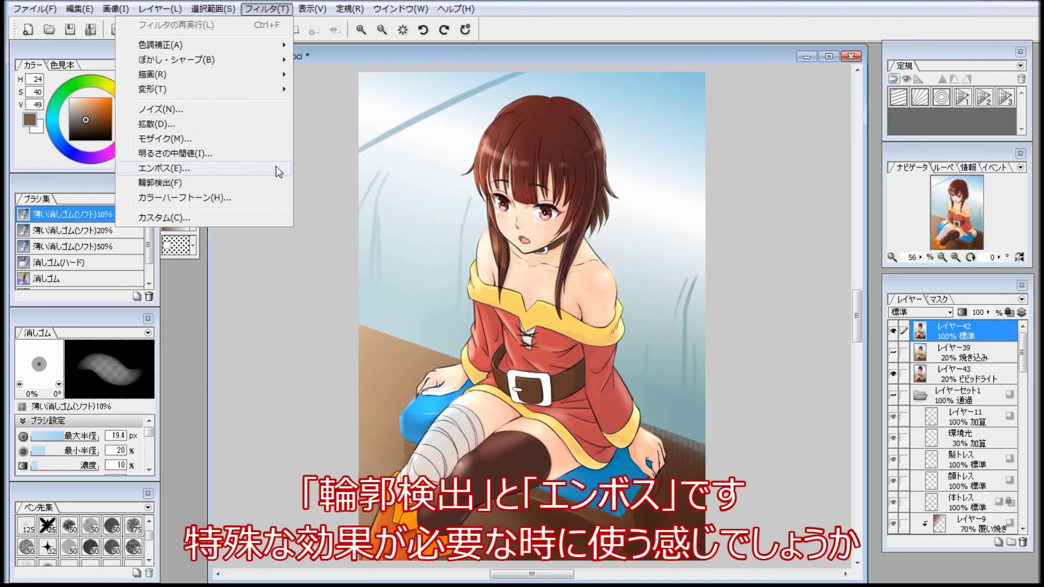
pyautogui.click(278, 183)
pyautogui.hotkey('ctrl', 'z')
pyautogui.click(276, 15)
pyautogui.click(277, 197)
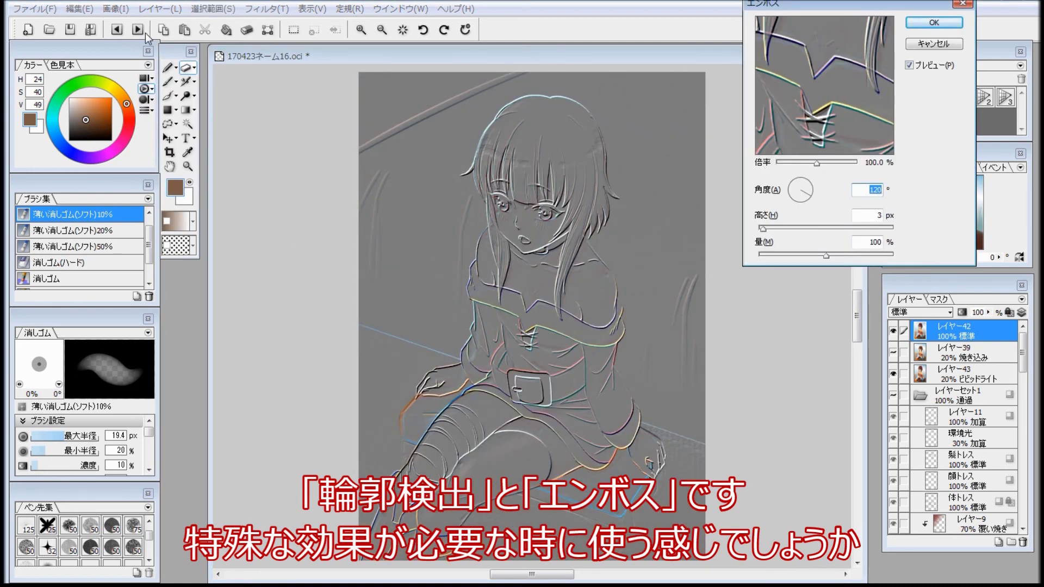
pyautogui.press('Escape')
# Apply the 明るさの中間値 filter to レイヤー42 with a radius of 2 px.
pyautogui.click(266, 8)
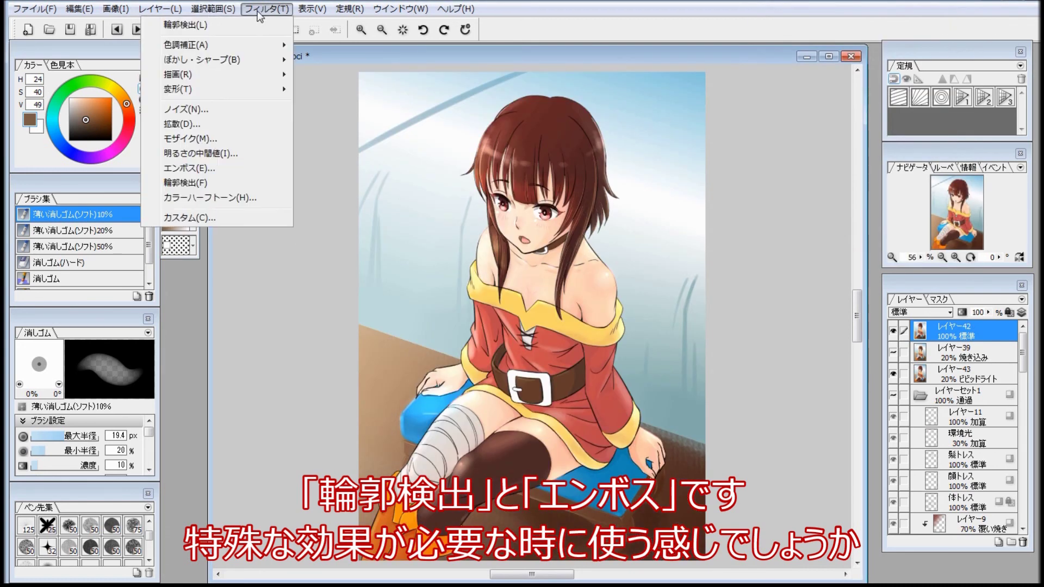
pyautogui.click(259, 155)
pyautogui.moveTo(770, 228); pyautogui.dragTo(761, 226)
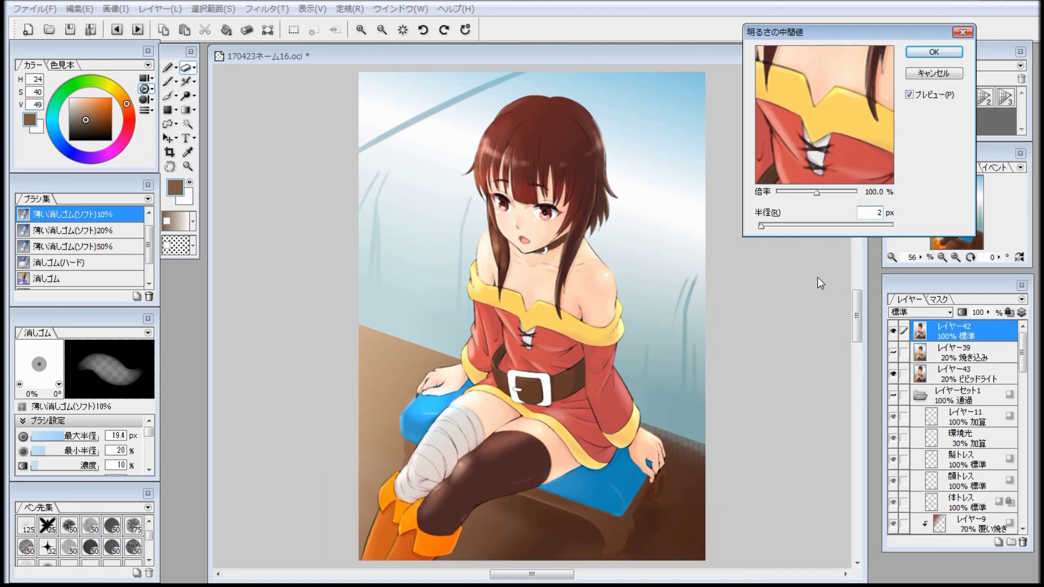
pyautogui.click(933, 51)
# Examine the filtered figure up close at 100% from head to legs, and as a whole.
pyautogui.press('space')
pyautogui.click(506, 405)
pyautogui.moveTo(724, 255); pyautogui.dragTo(730, 316)
pyautogui.press('space')
pyautogui.moveTo(685, 418); pyautogui.dragTo(702, 218)
pyautogui.moveTo(696, 95); pyautogui.dragTo(688, 269)
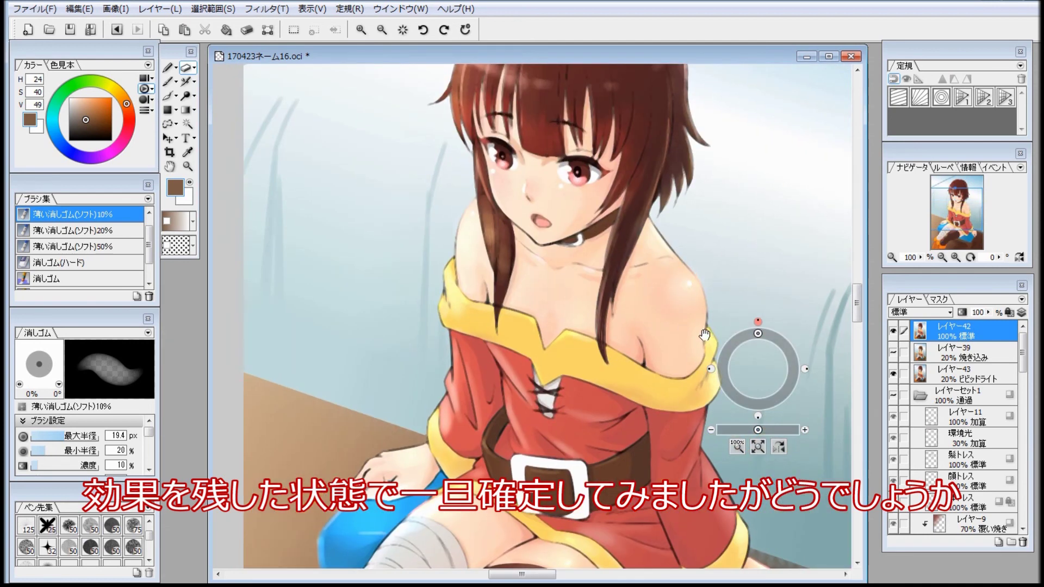
pyautogui.press('space')
pyautogui.click(718, 478)
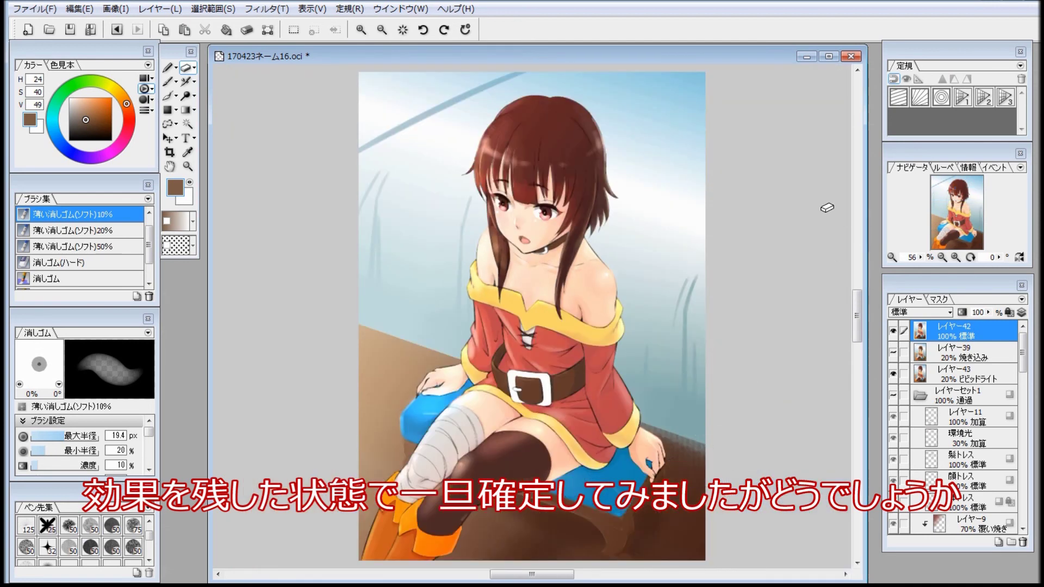
# Preview the ノイズ filter on レイヤー42 with different amounts and discard it.
pyautogui.click(266, 8)
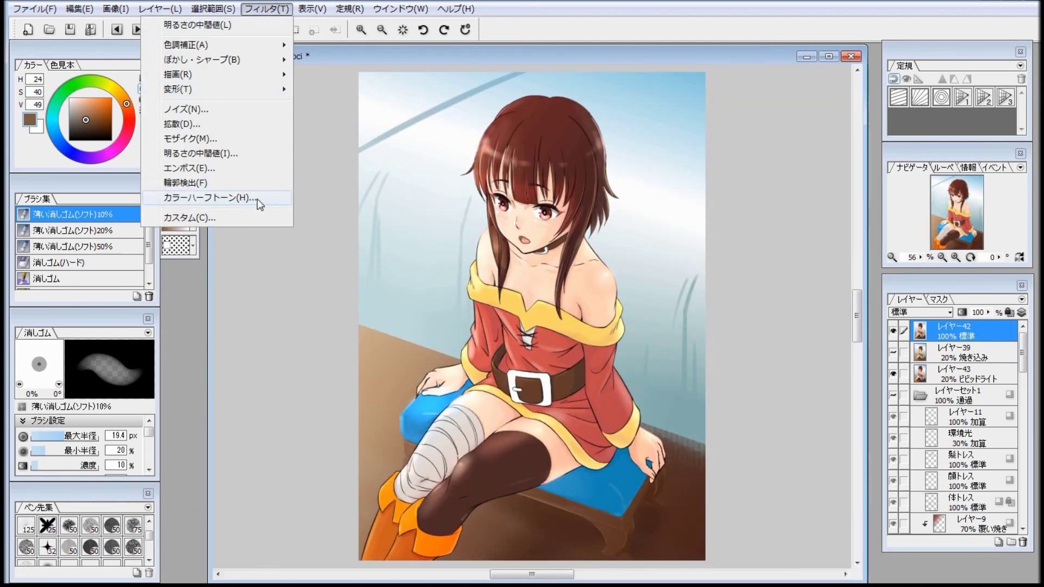
pyautogui.click(259, 113)
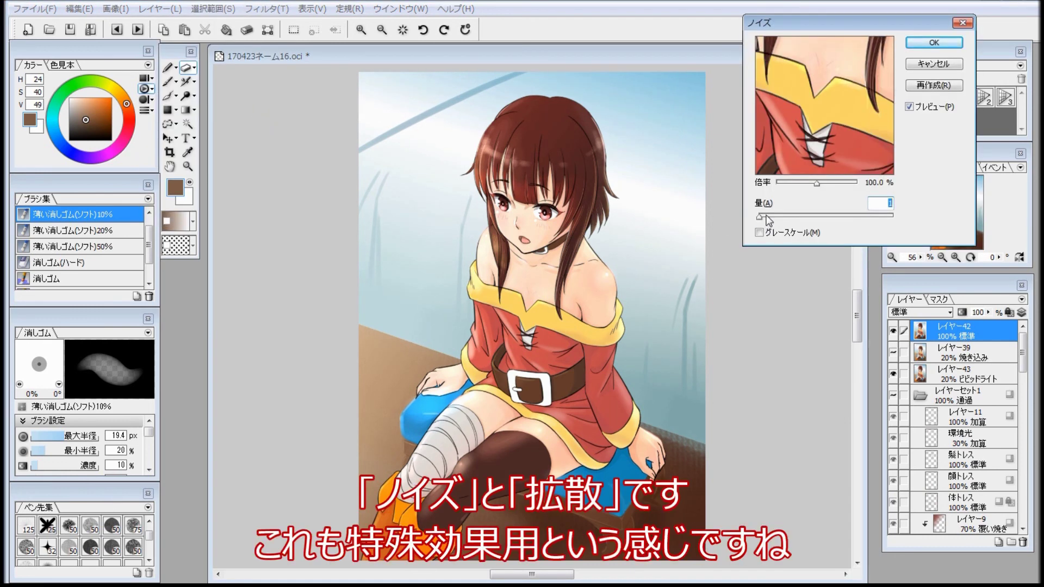
pyautogui.moveTo(784, 217); pyautogui.dragTo(771, 217)
pyautogui.click(934, 65)
# Preview the 拡散 filter on レイヤー42 with different modes, the 放射線状 option and a range of 33, and discard it.
pyautogui.click(267, 8)
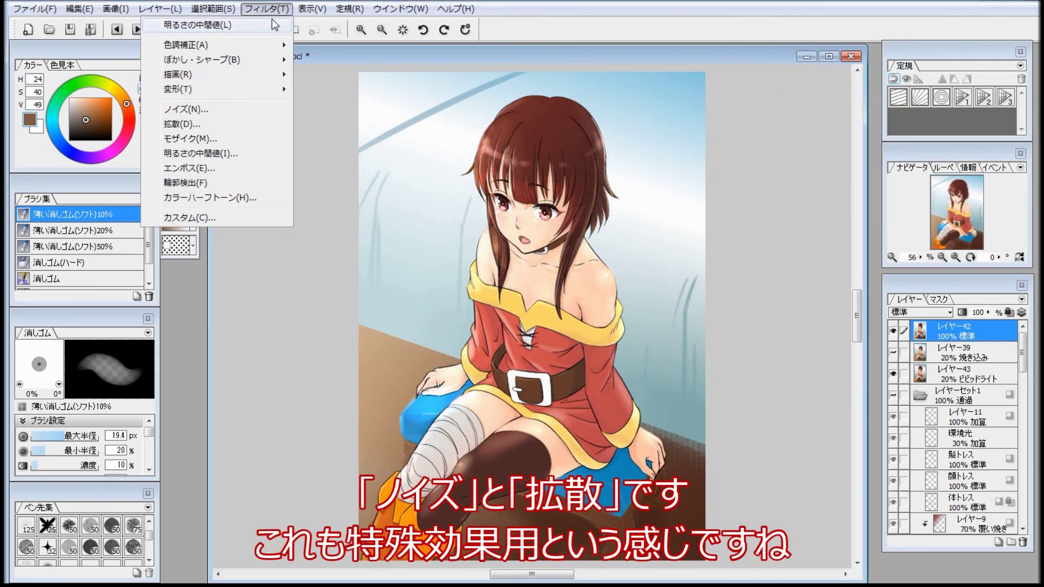
pyautogui.click(268, 126)
pyautogui.moveTo(768, 187); pyautogui.dragTo(757, 187)
pyautogui.click(765, 243)
pyautogui.click(764, 263)
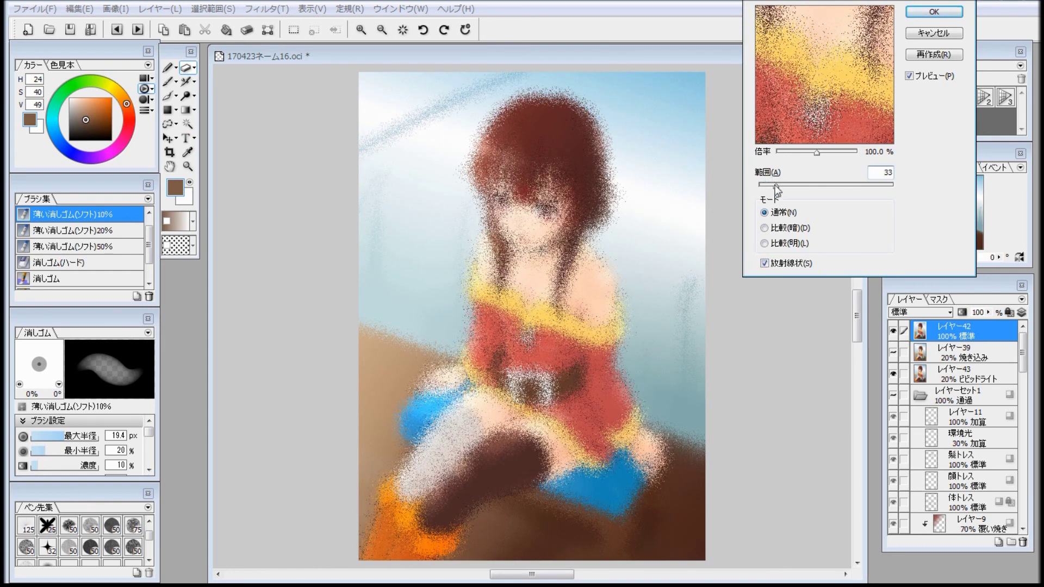
pyautogui.click(765, 264)
pyautogui.click(935, 33)
# Try the 色調反転 colour inversion on レイヤー42 and undo it.
pyautogui.click(267, 9)
pyautogui.moveTo(255, 42)
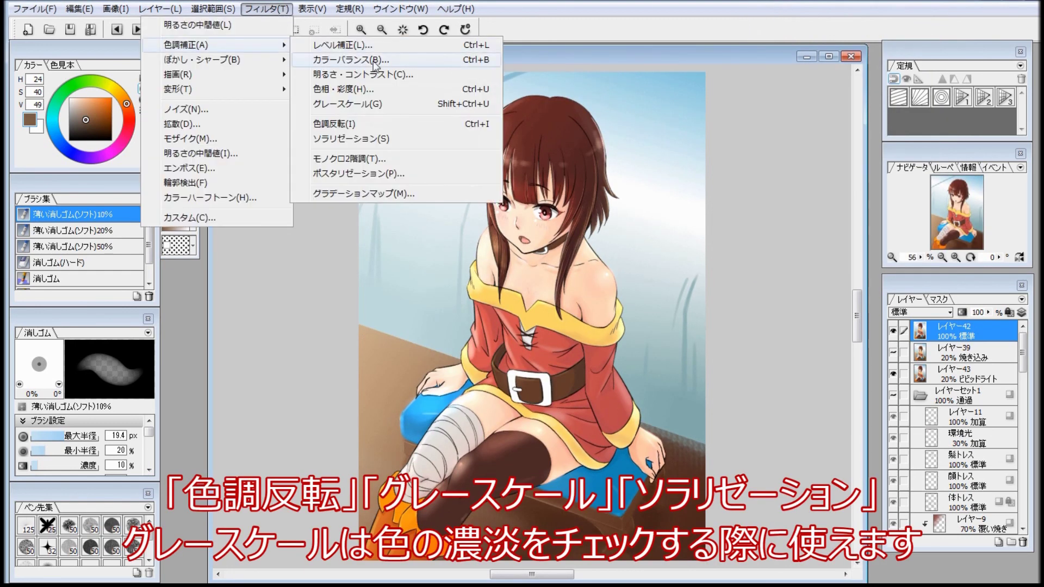
pyautogui.click(394, 128)
pyautogui.hotkey('ctrl', 'z')
# Try the グレースケール conversion on レイヤー42 and undo it.
pyautogui.click(266, 9)
pyautogui.moveTo(256, 41)
pyautogui.click(348, 101)
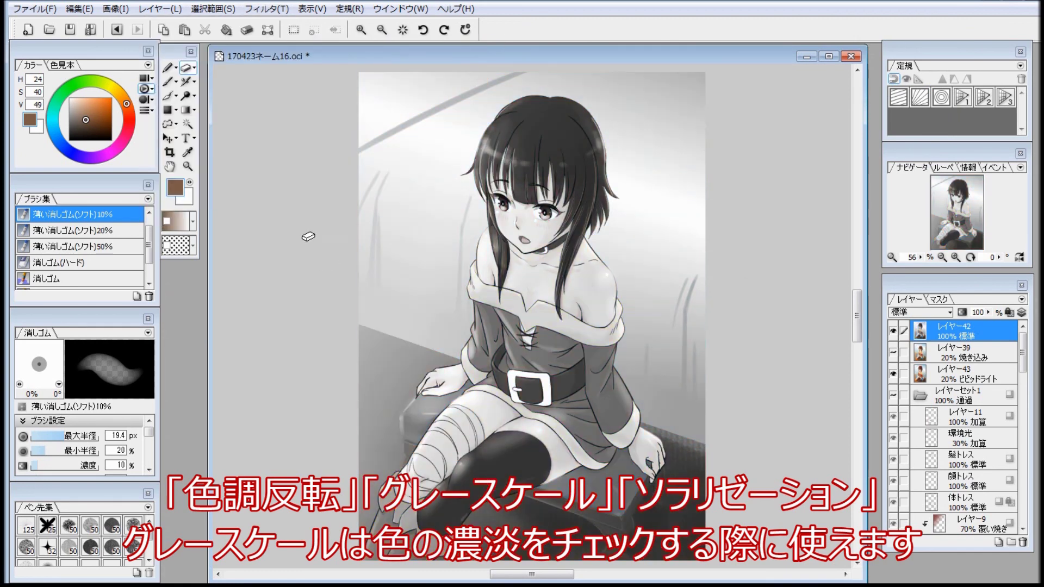
pyautogui.hotkey('ctrl', 'z')
# Try the ソラリゼーション filter on レイヤー42 and undo it.
pyautogui.click(266, 9)
pyautogui.moveTo(255, 42)
pyautogui.click(348, 142)
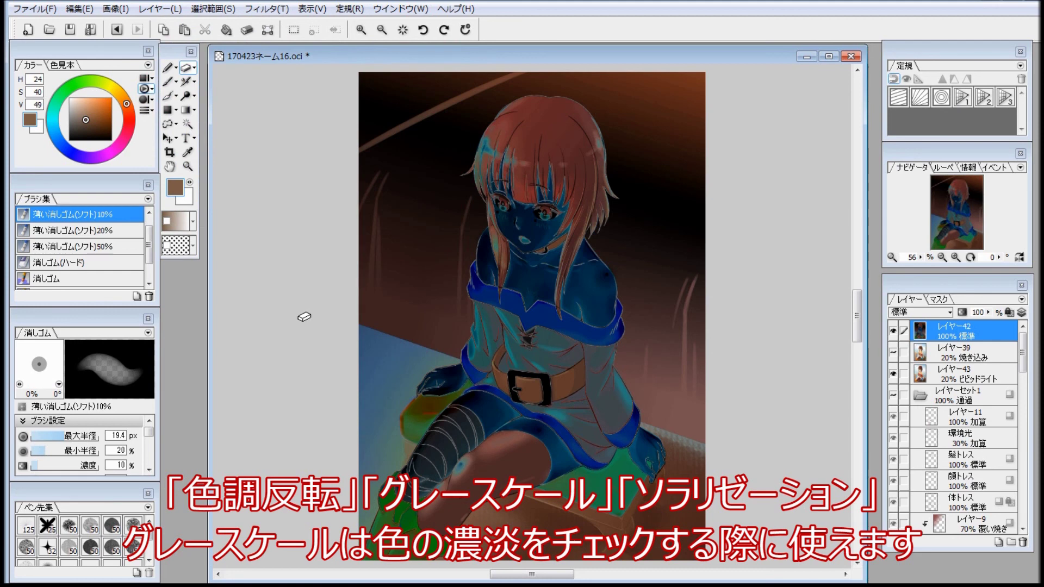
pyautogui.hotkey('ctrl', 'z')
# Preview the ポスタリゼーション filter on レイヤー42 with different numbers of levels and discard it.
pyautogui.click(266, 9)
pyautogui.moveTo(256, 44)
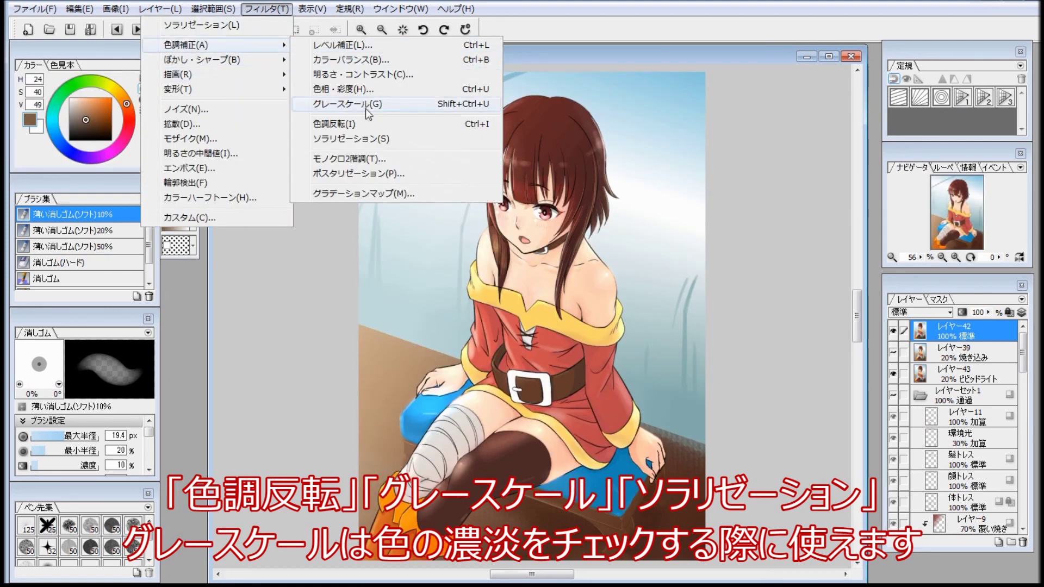
pyautogui.click(354, 173)
pyautogui.moveTo(767, 226); pyautogui.dragTo(859, 224)
pyautogui.press('Escape')
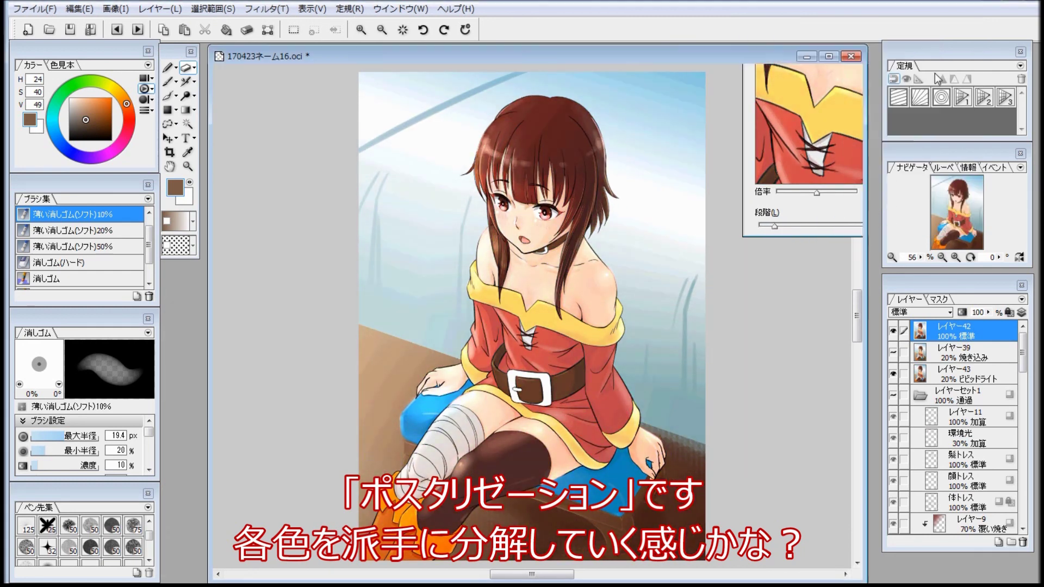
# Preview the 明るさの中間値 filter on レイヤー42 again with a radius of 2 px and discard it.
pyautogui.click(266, 9)
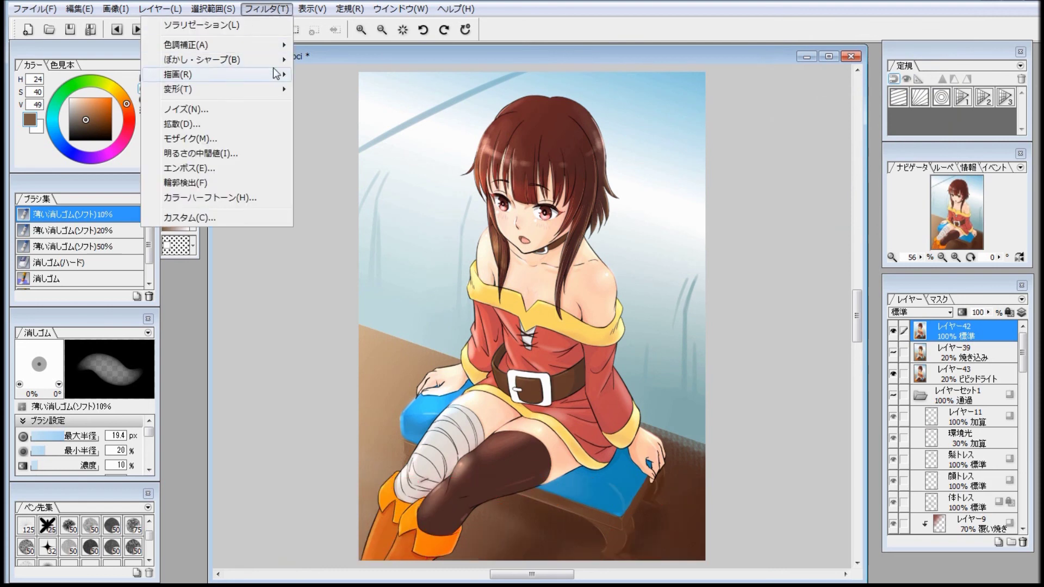
pyautogui.click(267, 155)
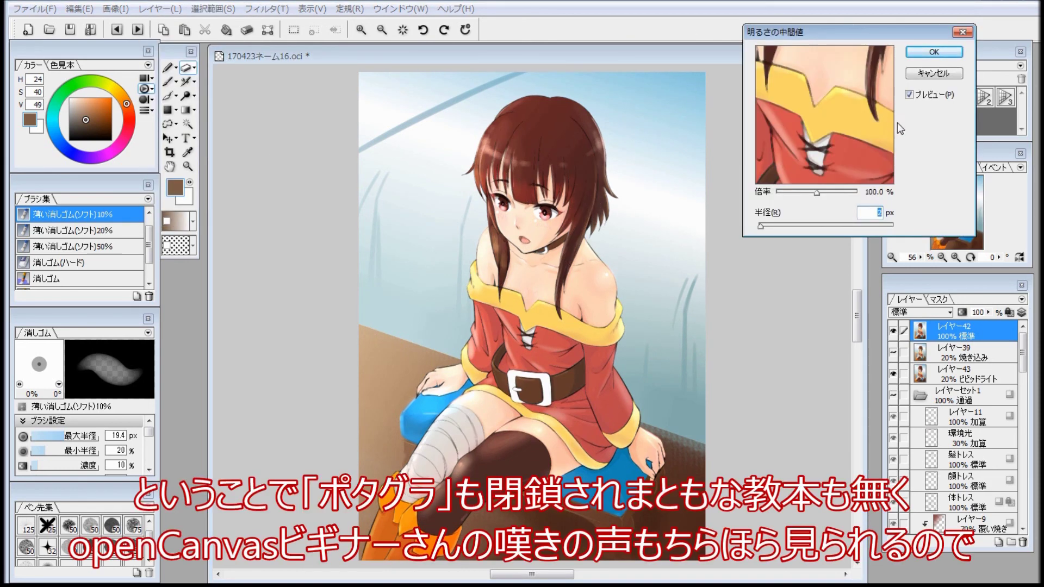
pyautogui.moveTo(817, 192)
pyautogui.mouseDown()
pyautogui.moveTo(790, 194)
pyautogui.moveTo(817, 195)
pyautogui.mouseUp()
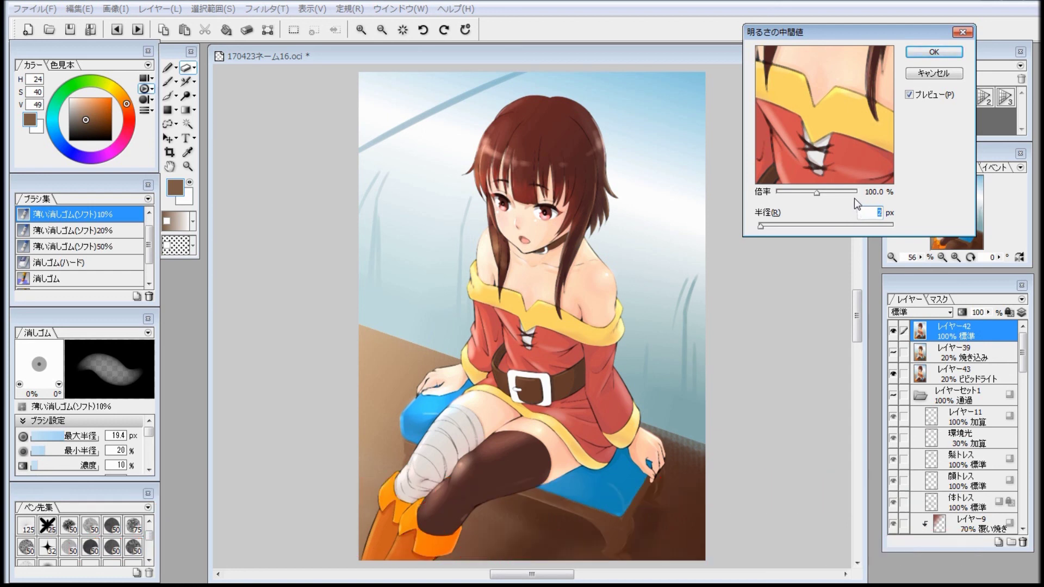
pyautogui.click(934, 74)
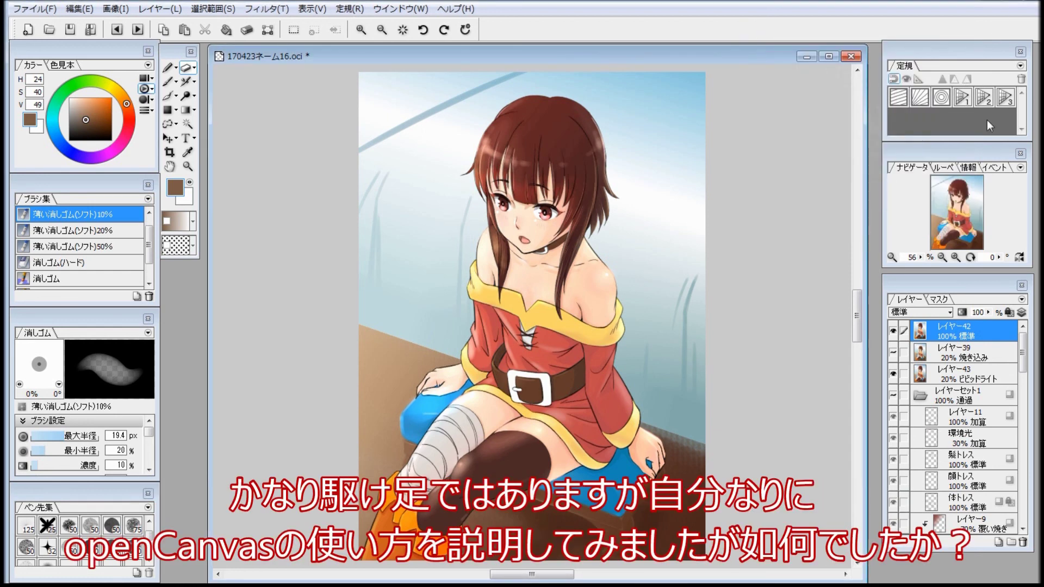
# Hide レイヤー42 and show レイヤーセット1 to bring back the layered illustration.
pyautogui.click(893, 332)
pyautogui.click(894, 395)
pyautogui.click(920, 397)
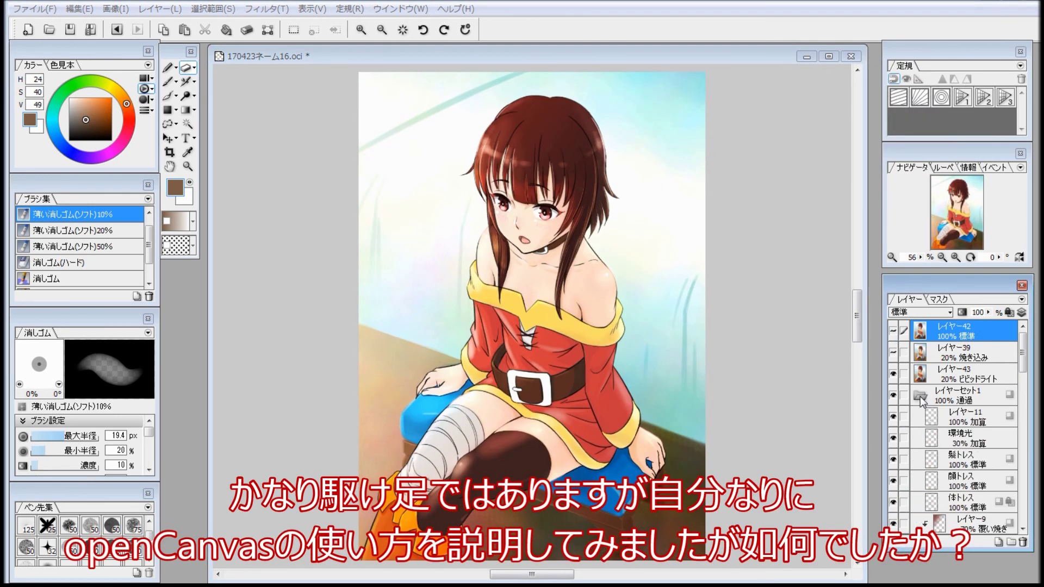
pyautogui.click(920, 397)
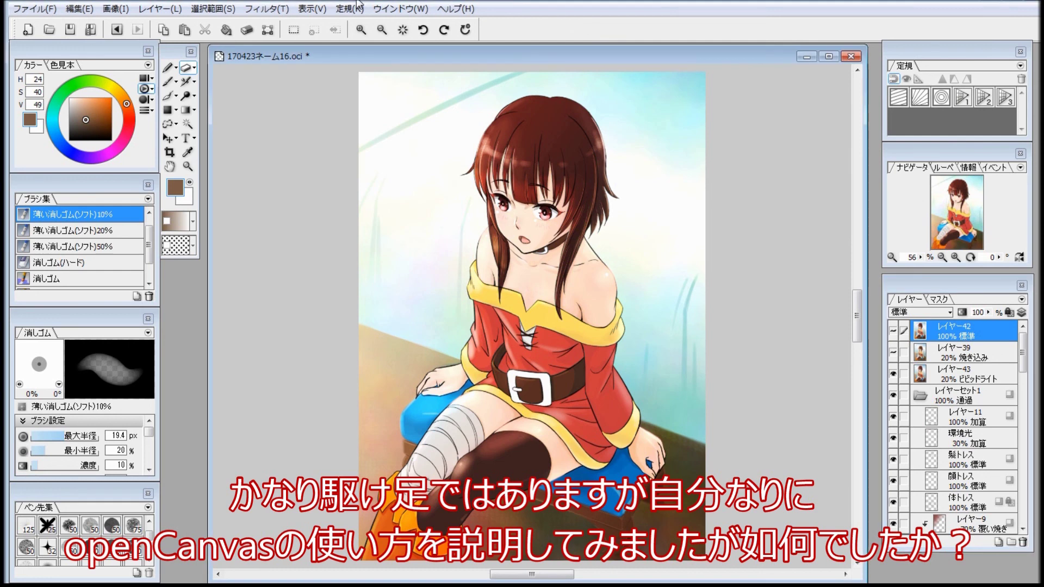
# Open the program's version and copyright information.
pyautogui.click(463, 9)
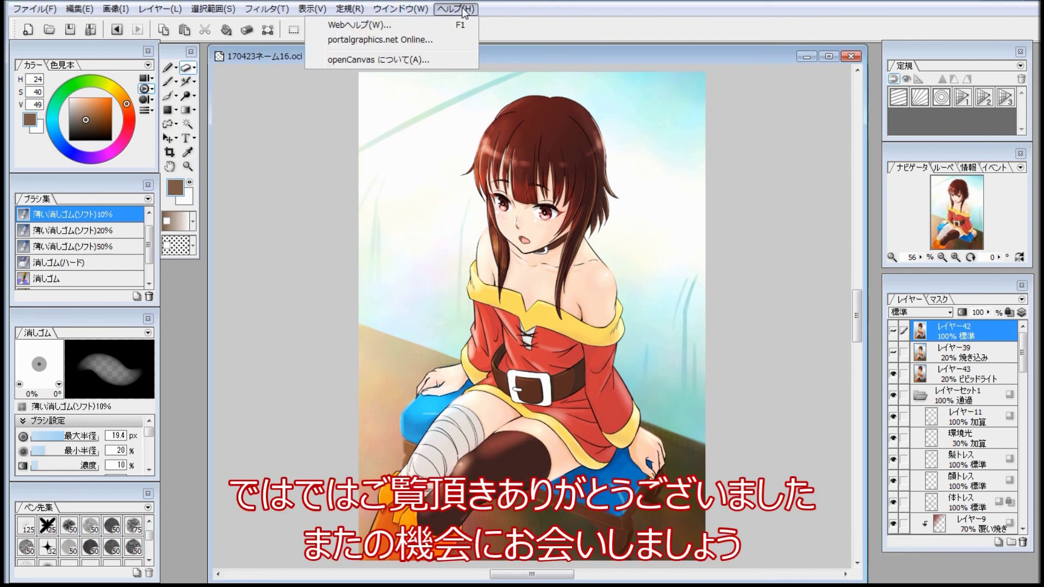
pyautogui.click(463, 60)
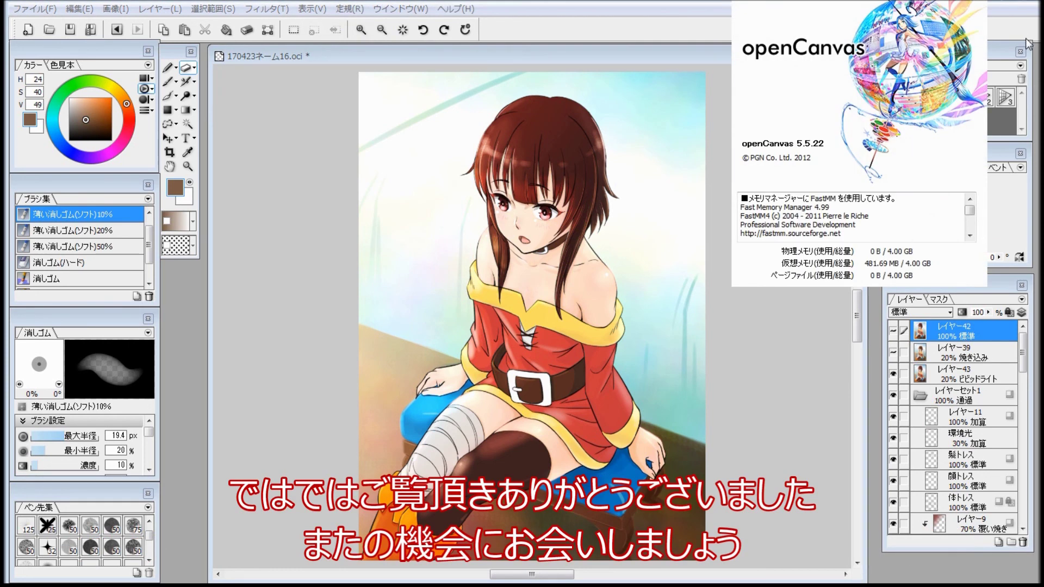